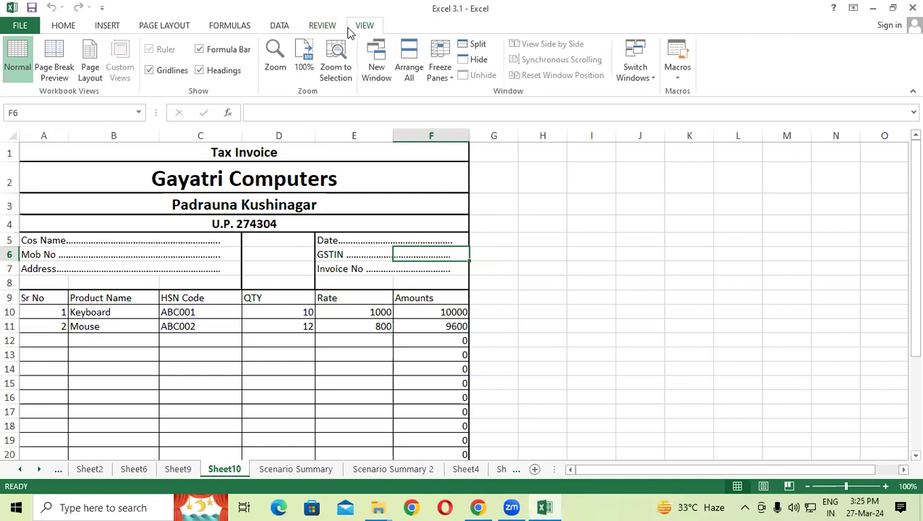
Step: Switch to the Review ribbon and select the Tax Invoice title cell A1
click(318, 28)
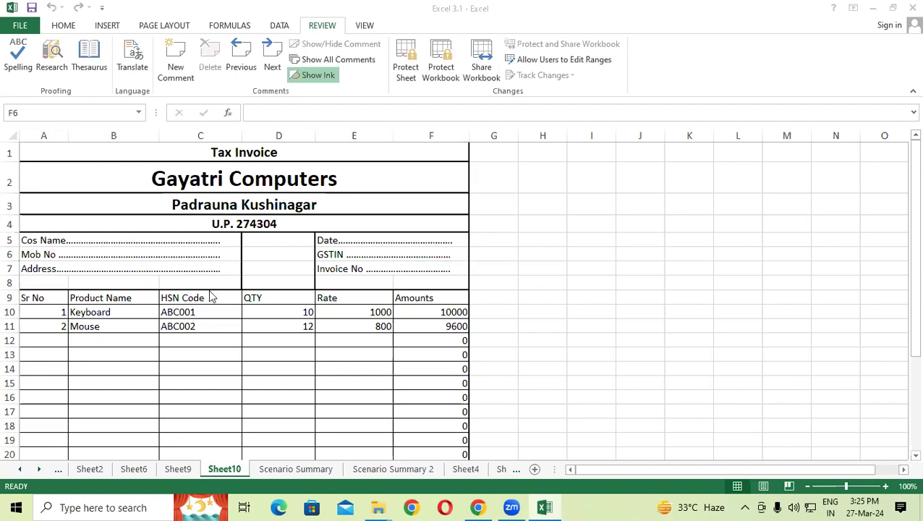
click(207, 155)
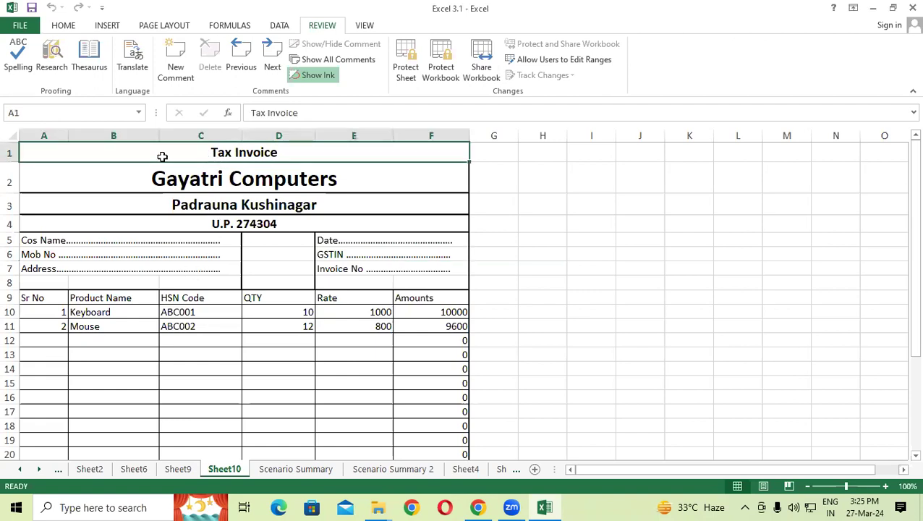
Step: Spell-check Sheet10, ignoring all occurrences of 'Sr', and close the completion message
click(18, 62)
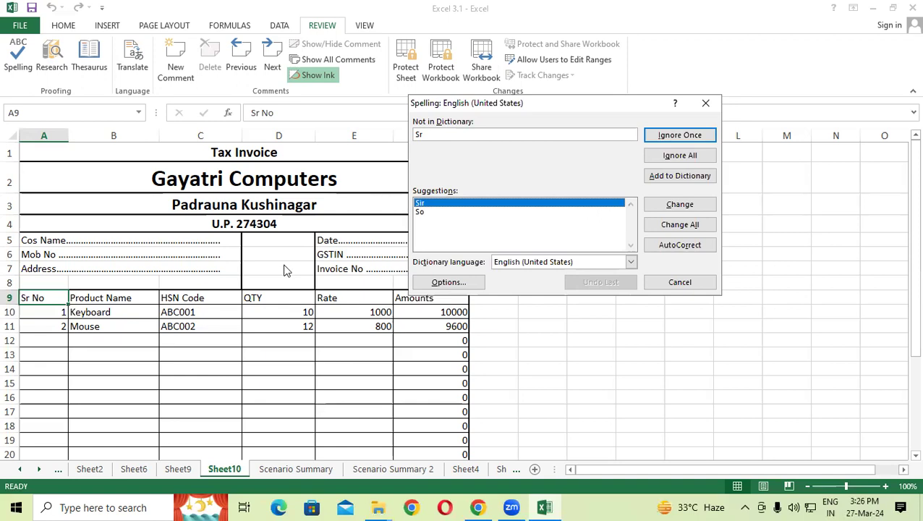
click(660, 157)
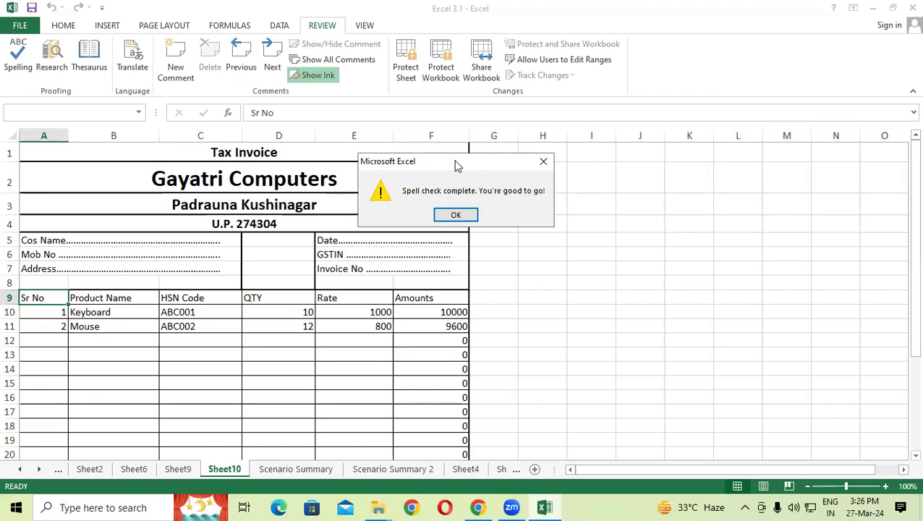
drag(455, 159, 422, 100)
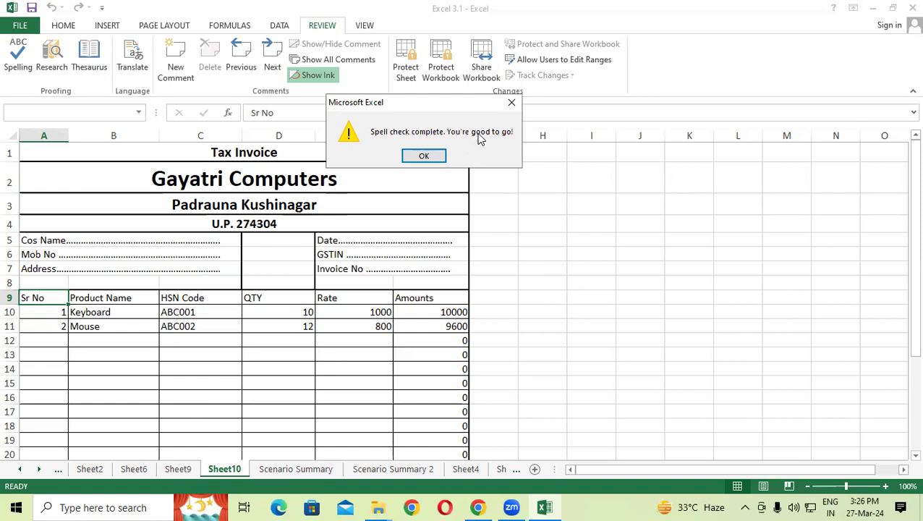
click(511, 102)
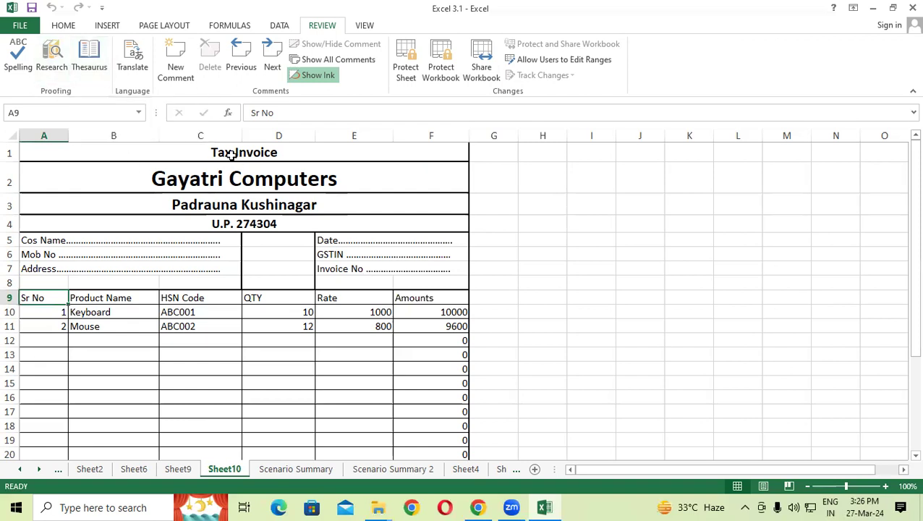
click(337, 297)
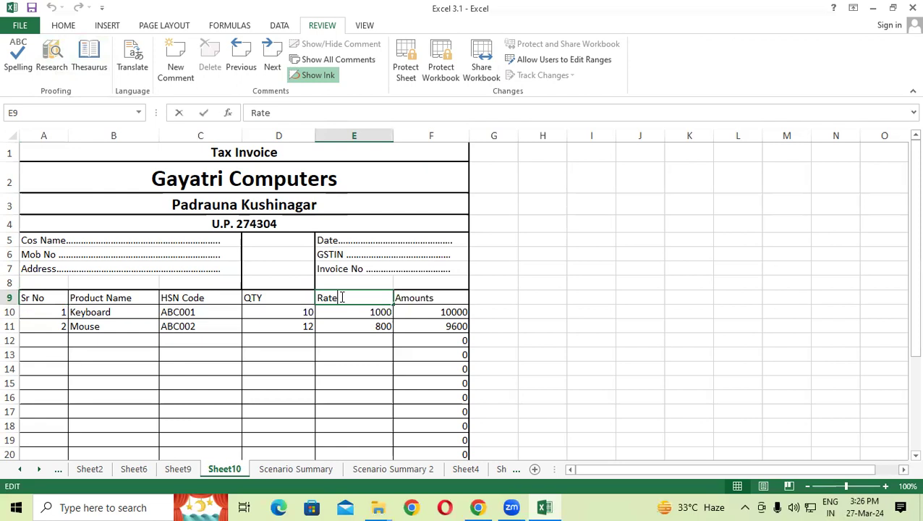
double_click(327, 298)
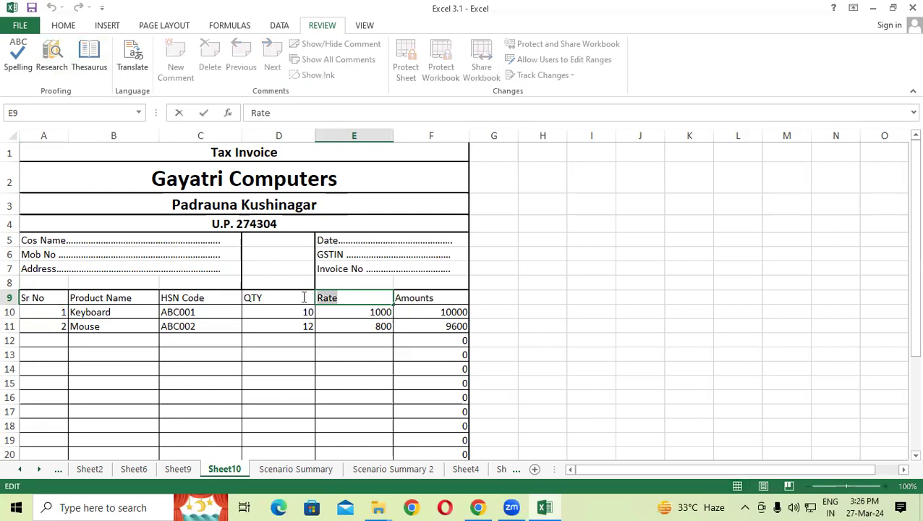
click(89, 58)
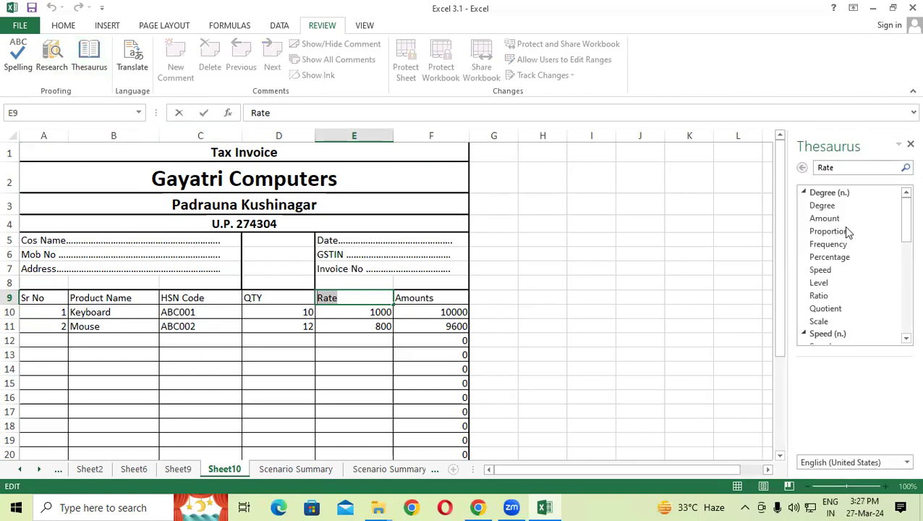
click(910, 145)
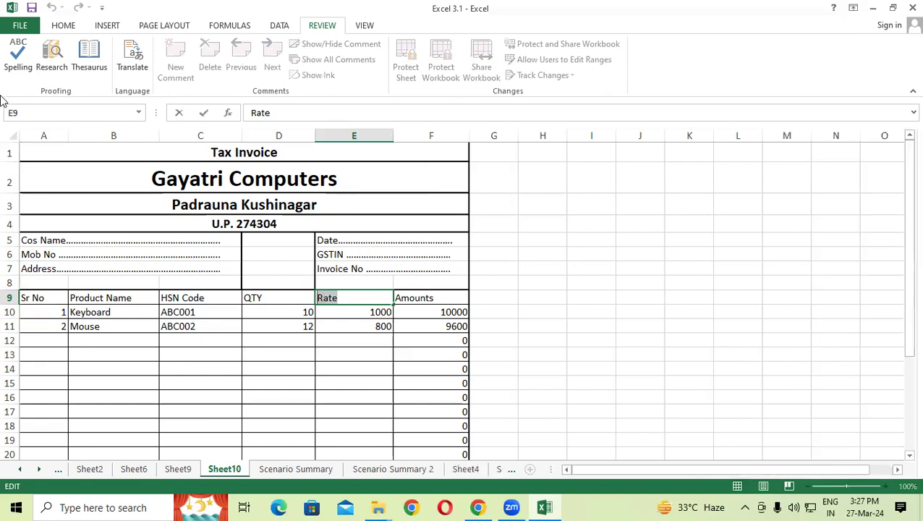
click(49, 52)
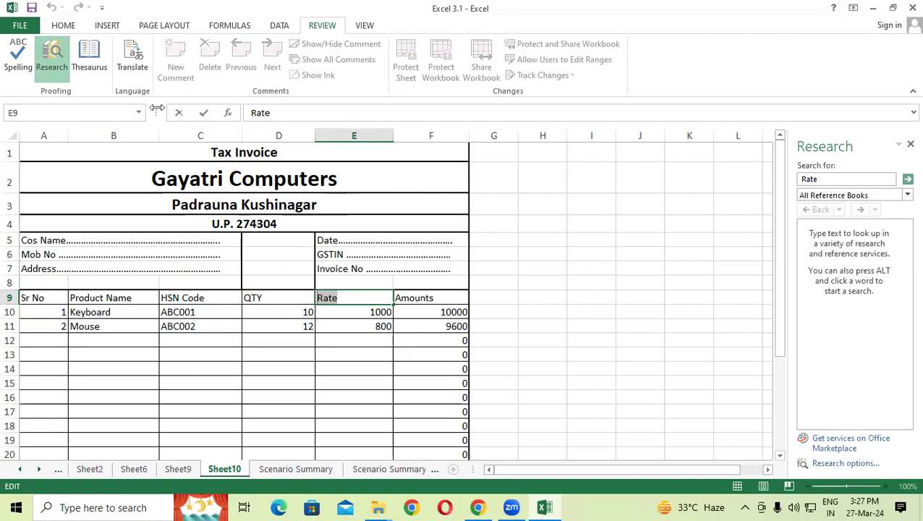
click(89, 67)
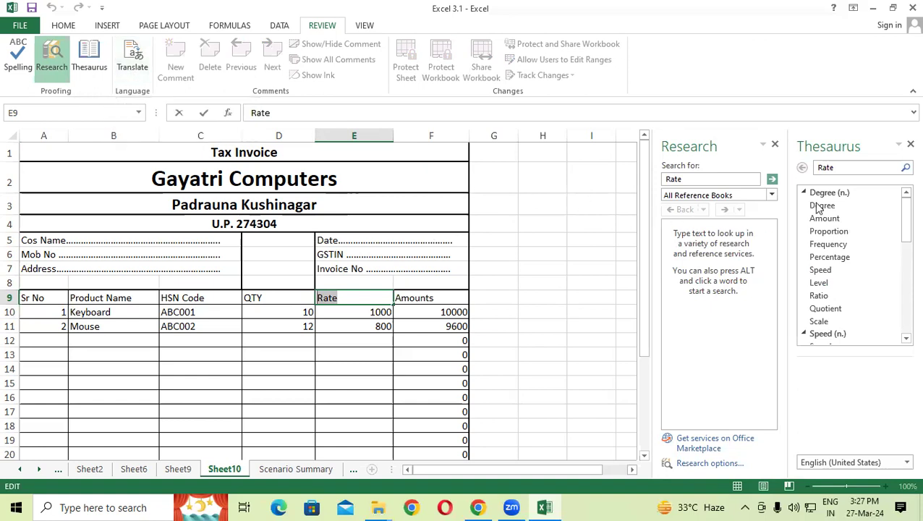
click(910, 145)
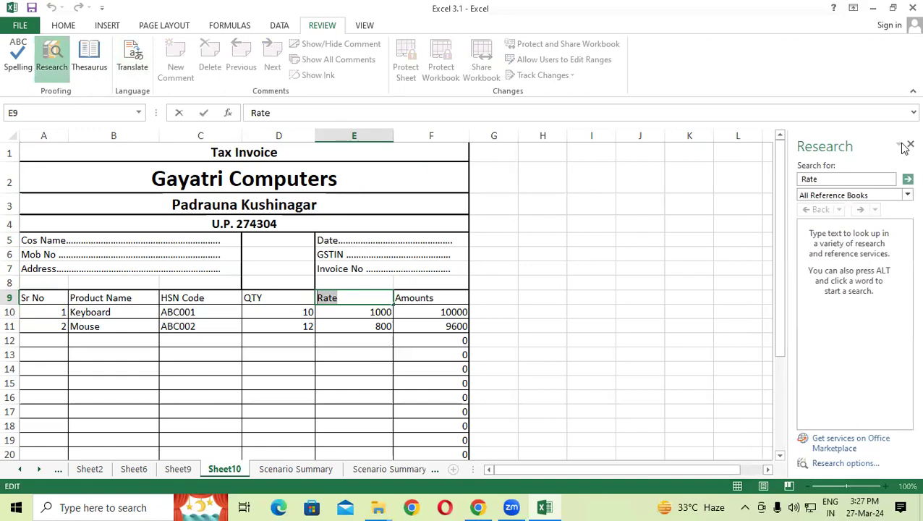
click(908, 145)
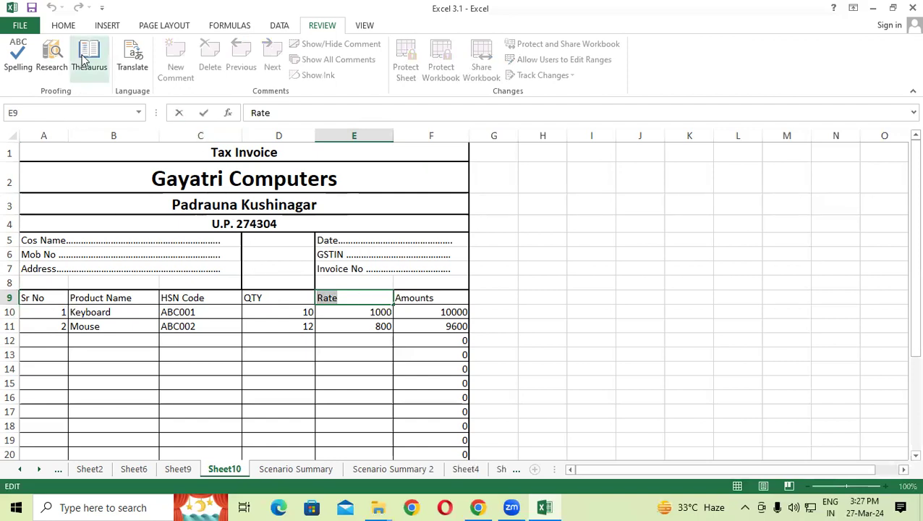
Step: Translate 'Rate' and insert the Hindi word दर into cell H7
click(136, 52)
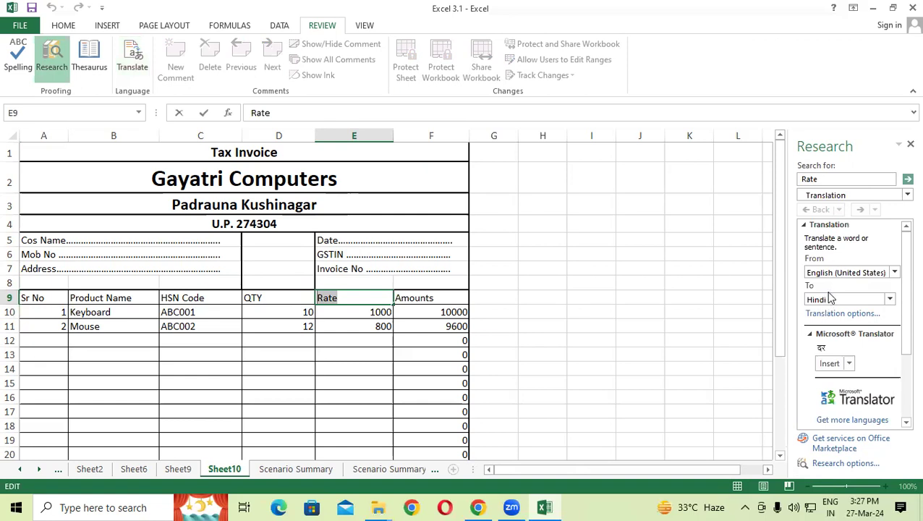
click(544, 269)
click(827, 364)
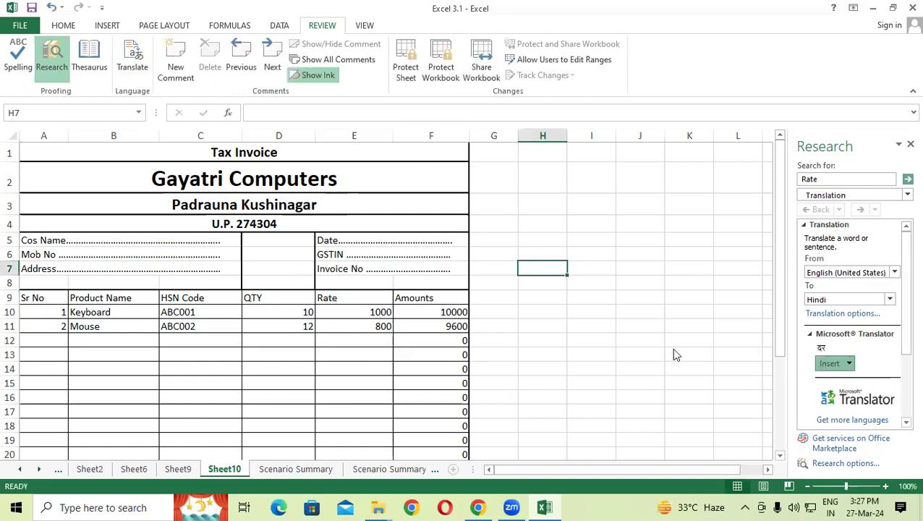
click(548, 301)
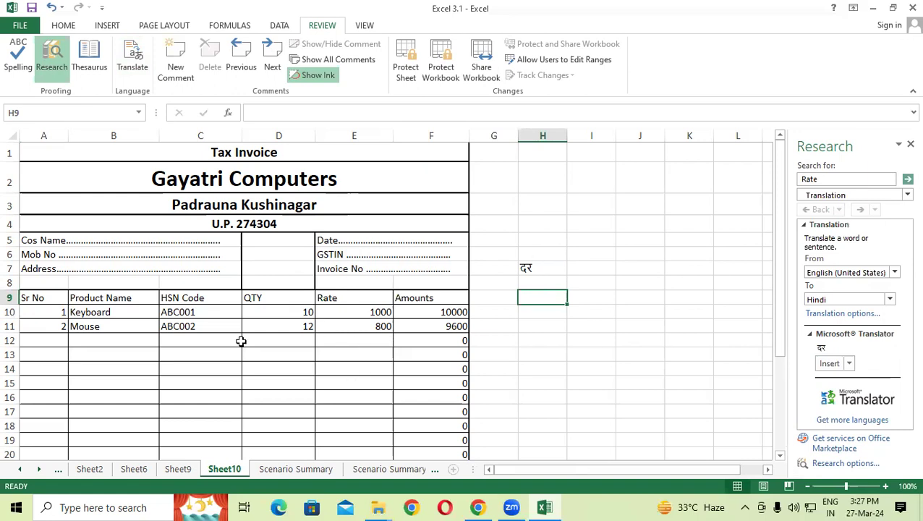
Step: Translate 'Amounts' from F9 and insert the Hindi word मात्रा into cell J12
click(428, 299)
double_click(427, 299)
drag(443, 295, 339, 295)
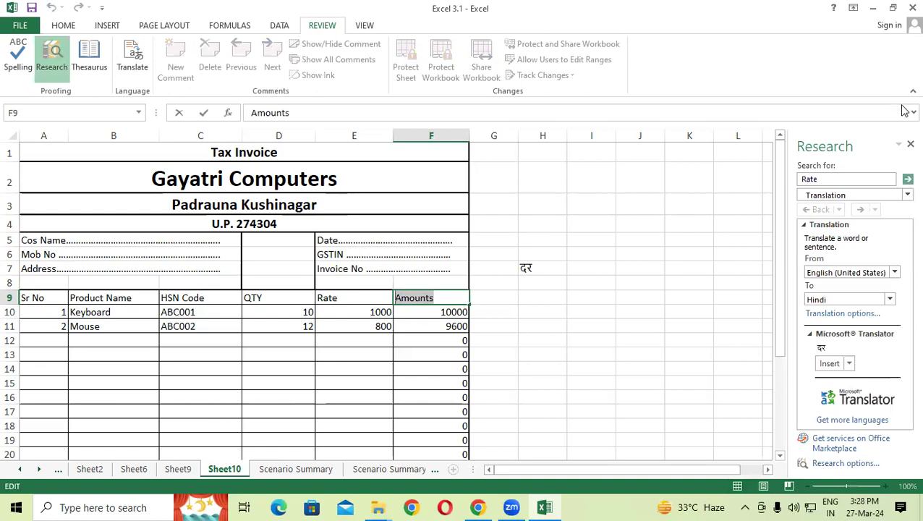
click(910, 144)
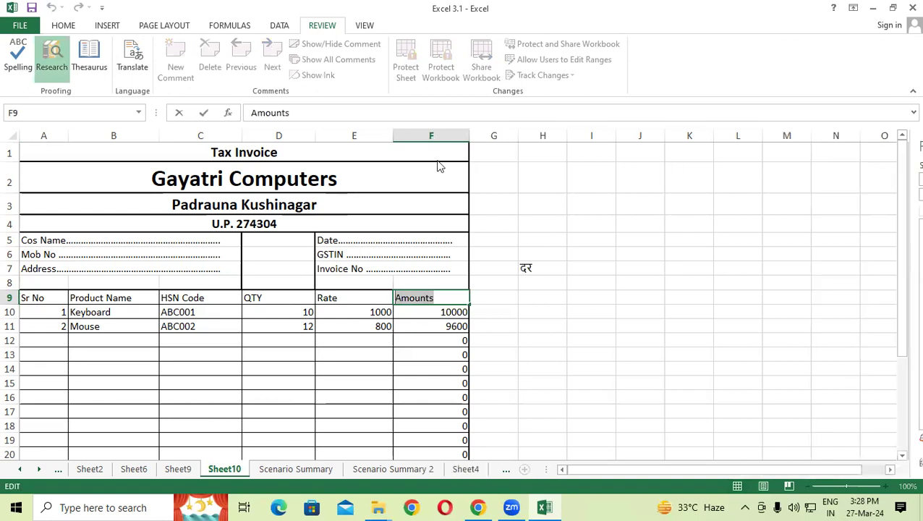
click(131, 54)
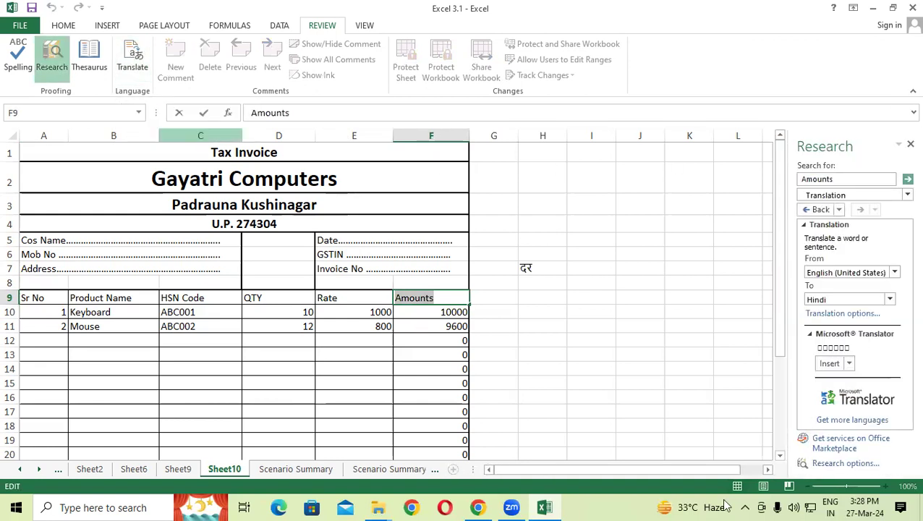
click(636, 340)
click(830, 363)
click(647, 367)
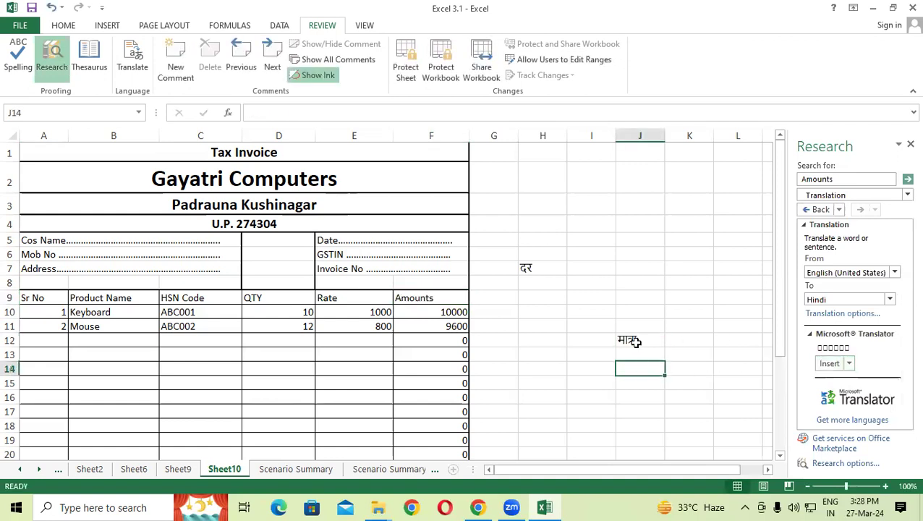
click(636, 341)
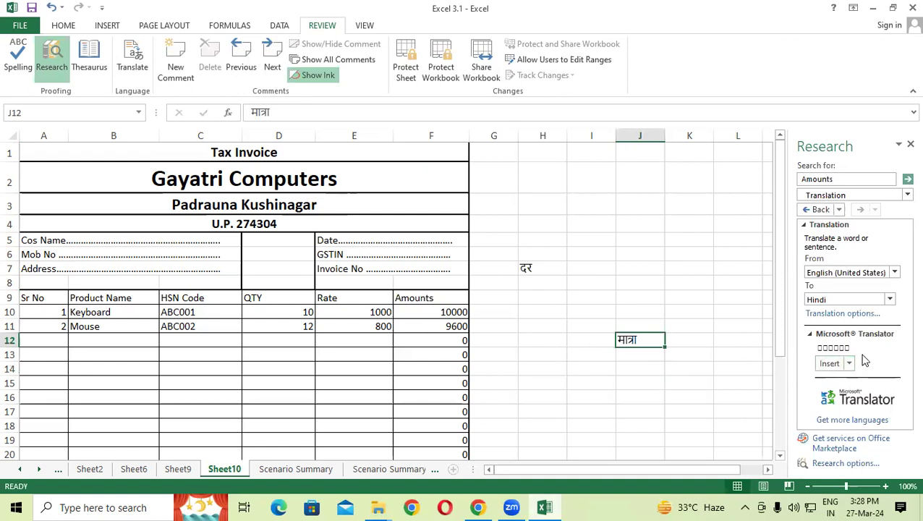
Step: Keep Hindi as the target language, close the Research pane and select H5
click(890, 299)
scroll(848, 348, down, 1)
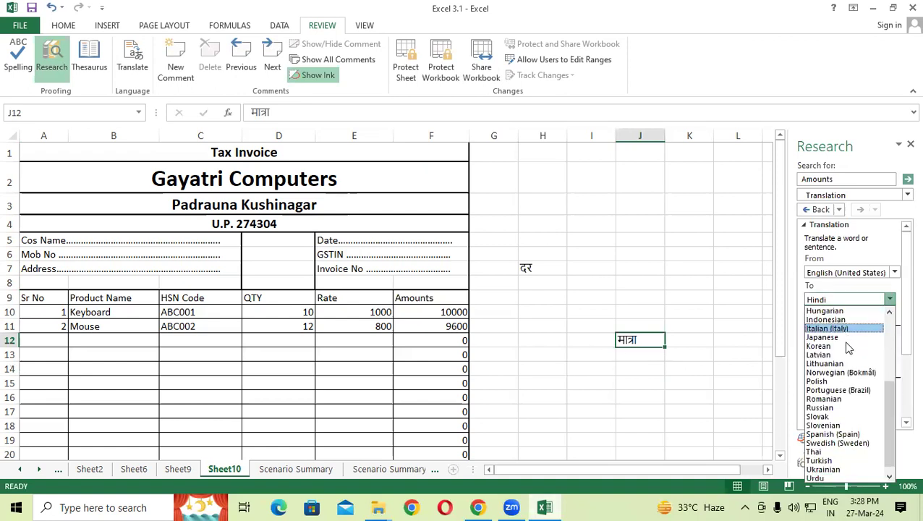
scroll(848, 348, down, 1)
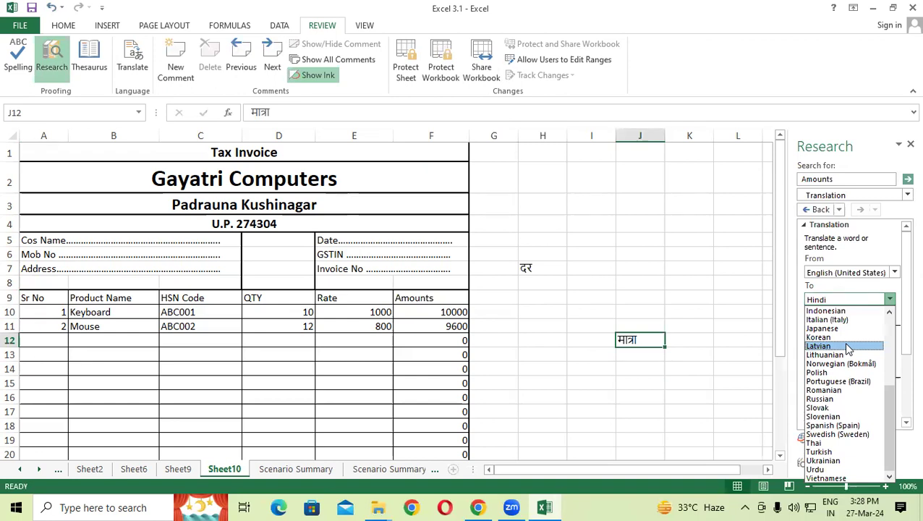
click(719, 241)
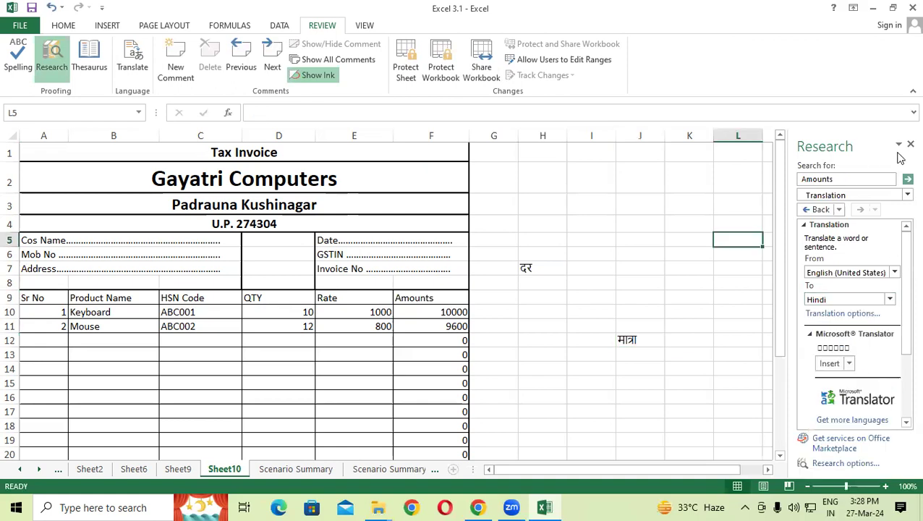
click(910, 144)
click(560, 240)
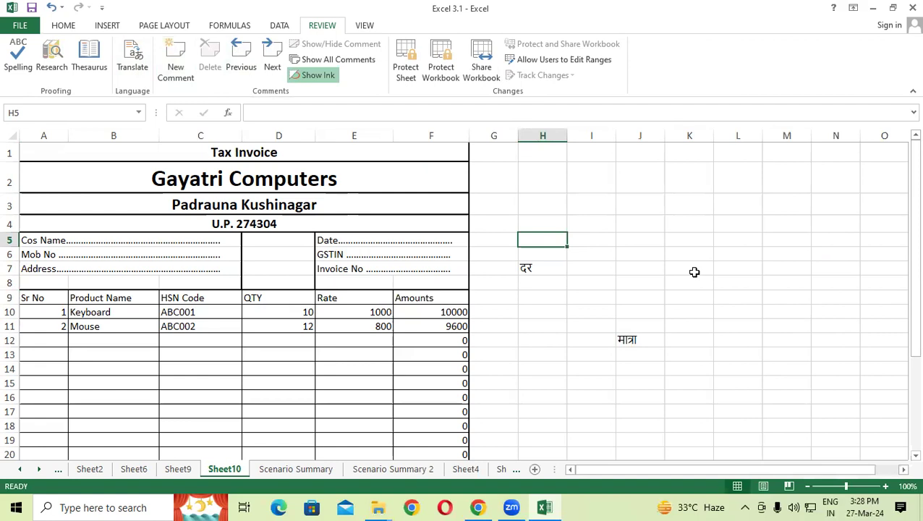
Step: Add the comment 'yujuktukm' to the Keyboard cell B10
click(575, 203)
right_click(576, 203)
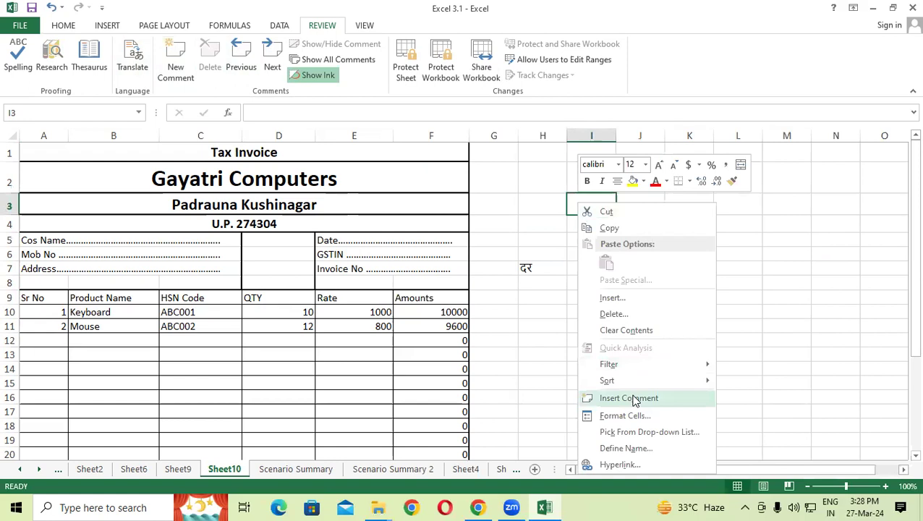
click(536, 275)
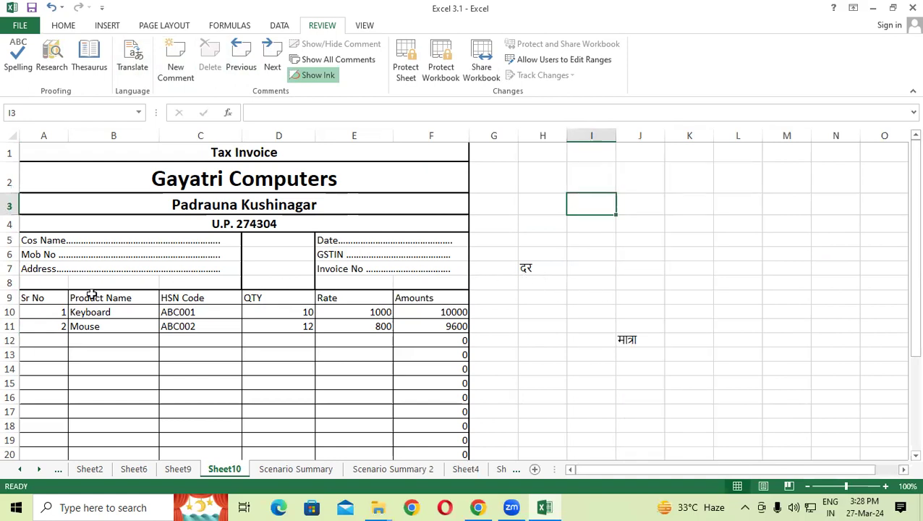
click(105, 312)
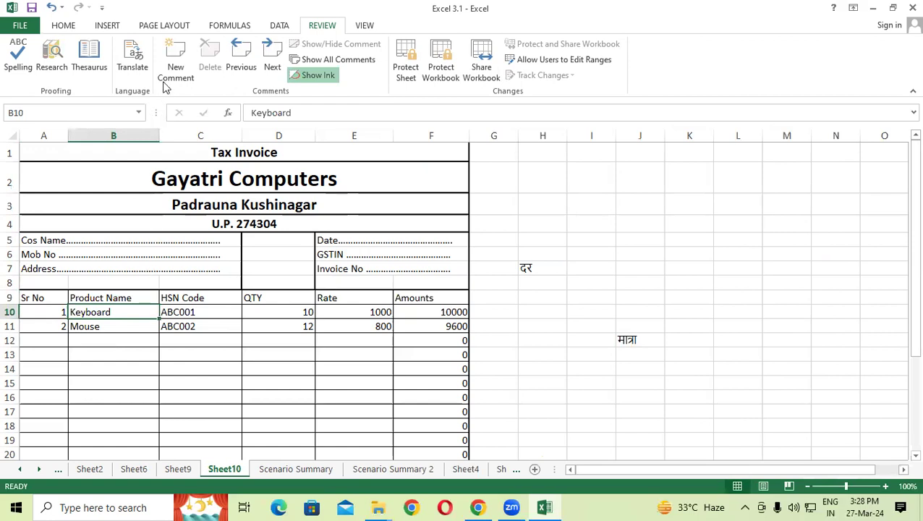
click(176, 62)
text(yujuktukm)
click(92, 409)
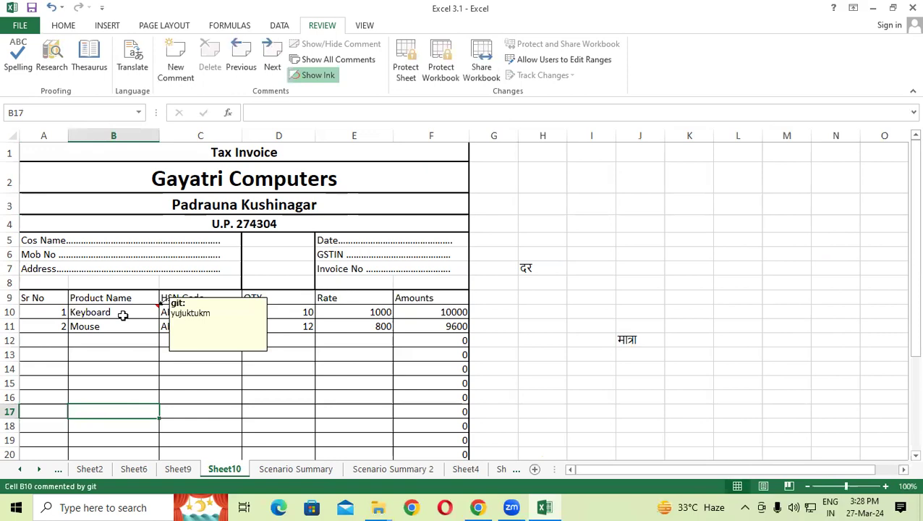
Step: Add a comment to B11 and the comment 'tukmukmt' to C10
click(101, 327)
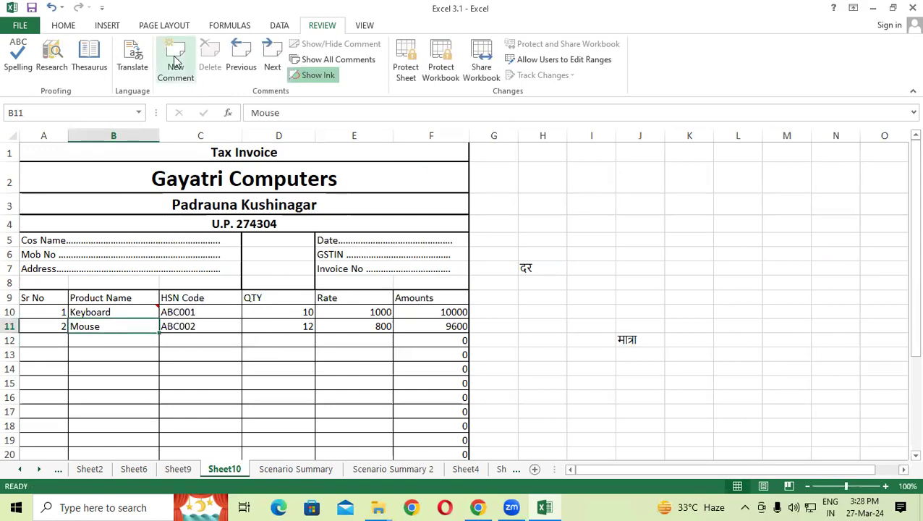
click(176, 62)
click(130, 355)
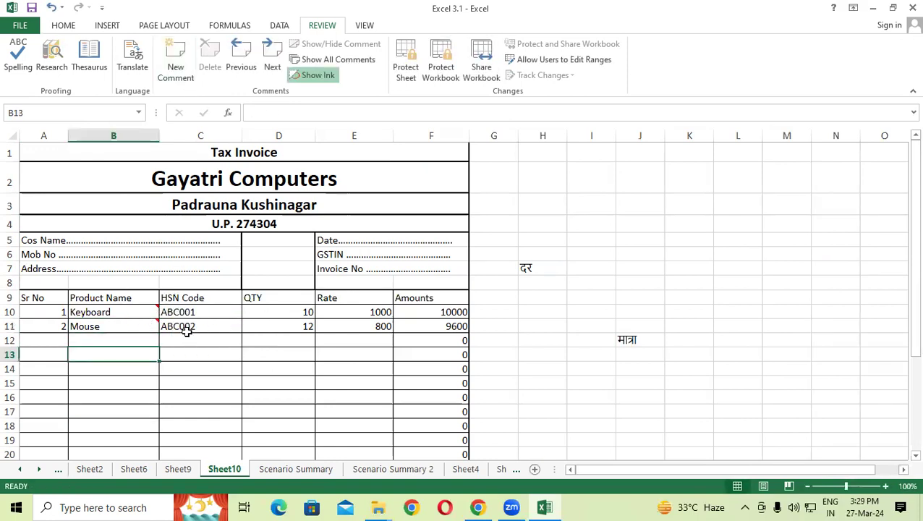
click(198, 312)
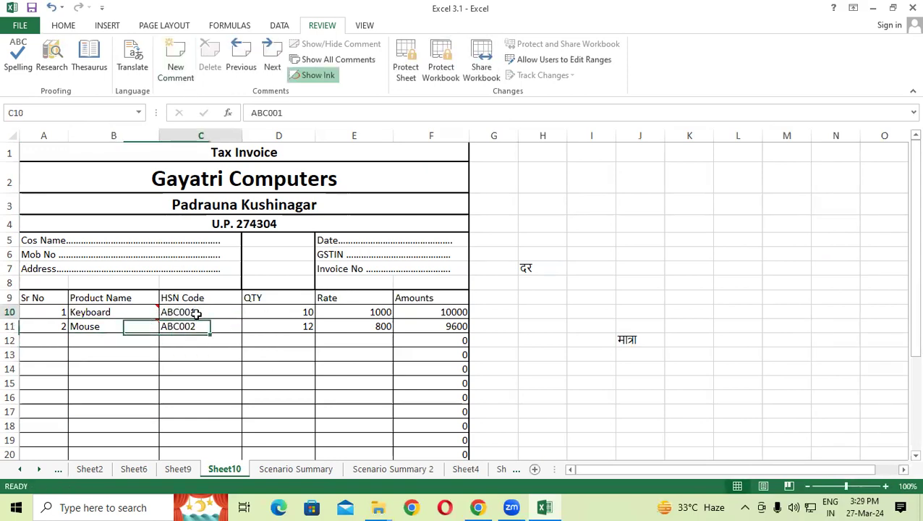
click(174, 73)
text(tukmukmt)
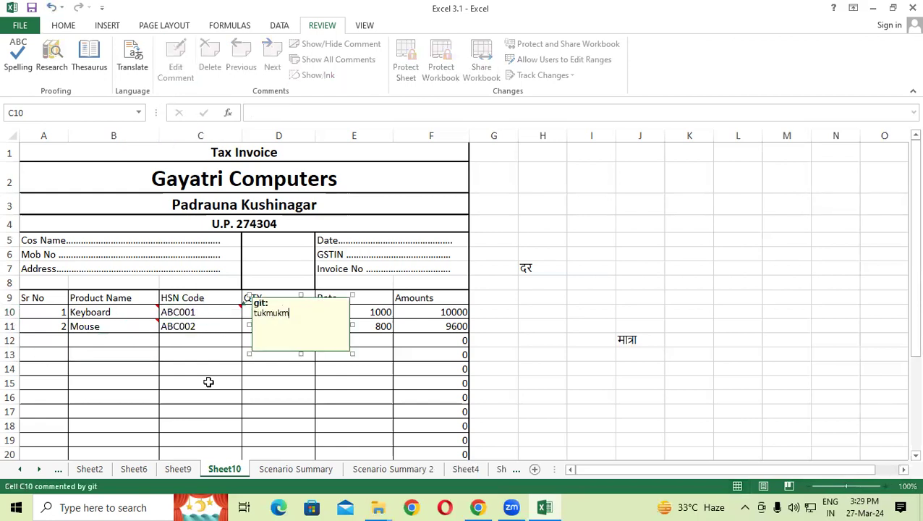
click(208, 381)
Step: Add the comments 'tukm' to D16 and 'kmum' to I17
click(311, 399)
click(175, 65)
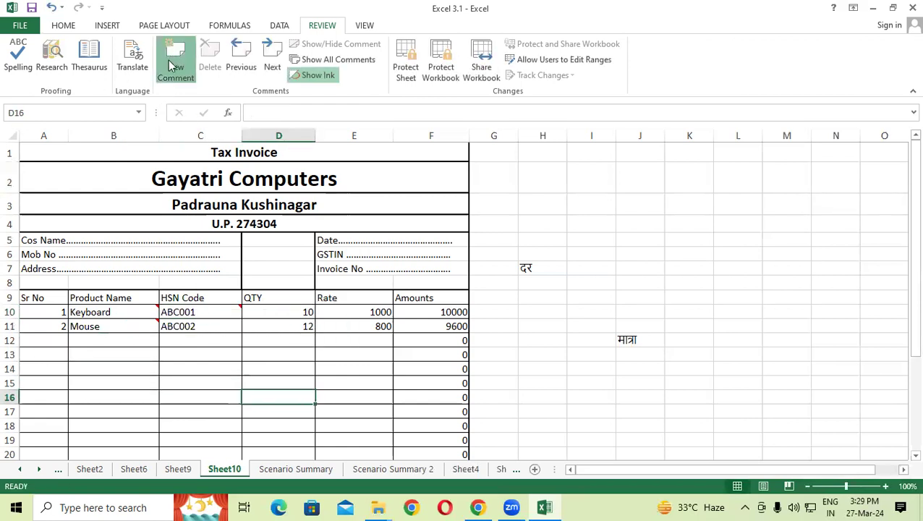
text(tukm)
click(573, 412)
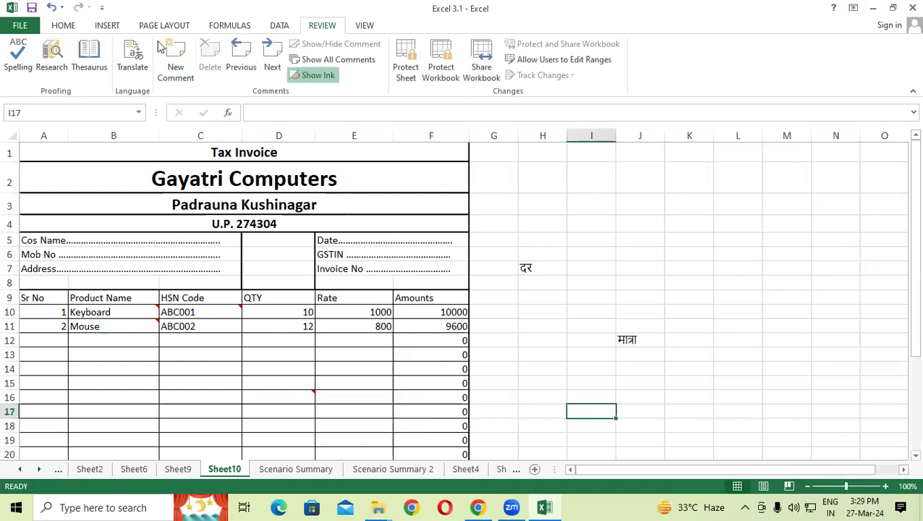
click(181, 72)
text(kmum)
click(491, 432)
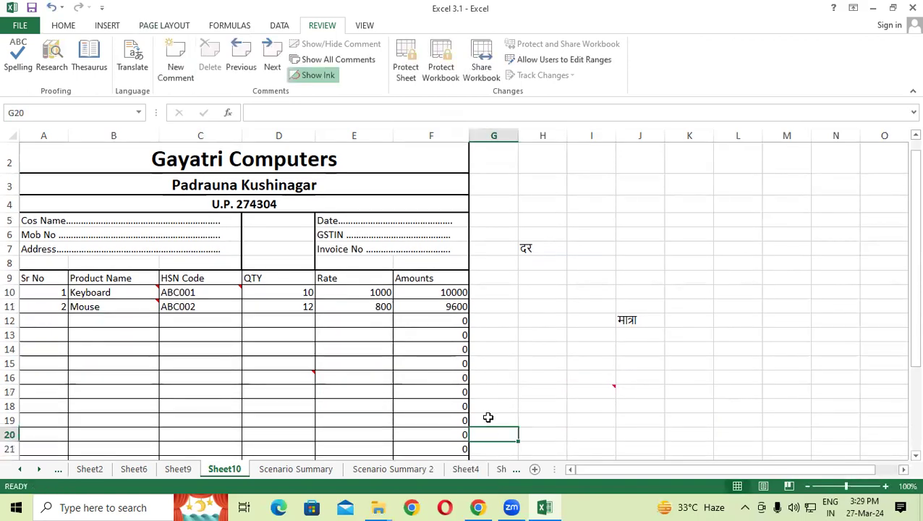
Step: Step through the comments from B10 to I17 and beyond, then back again
click(45, 263)
click(272, 66)
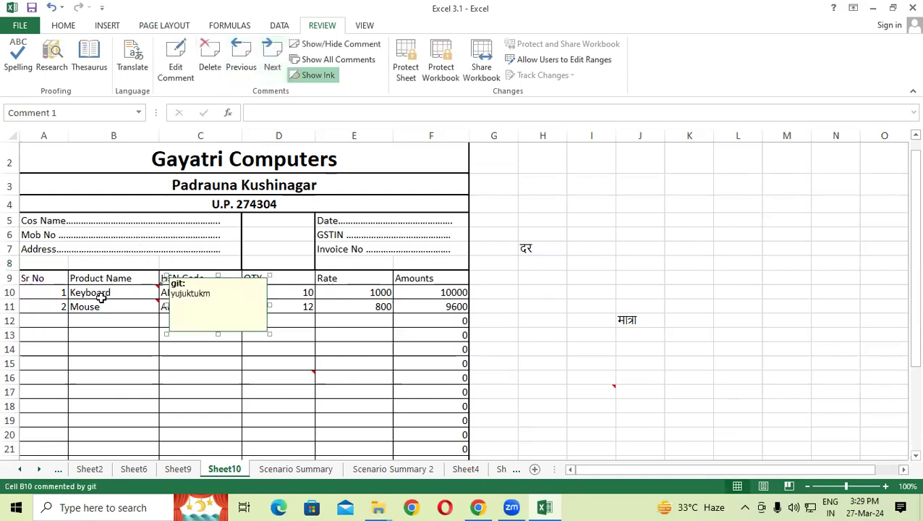
click(272, 61)
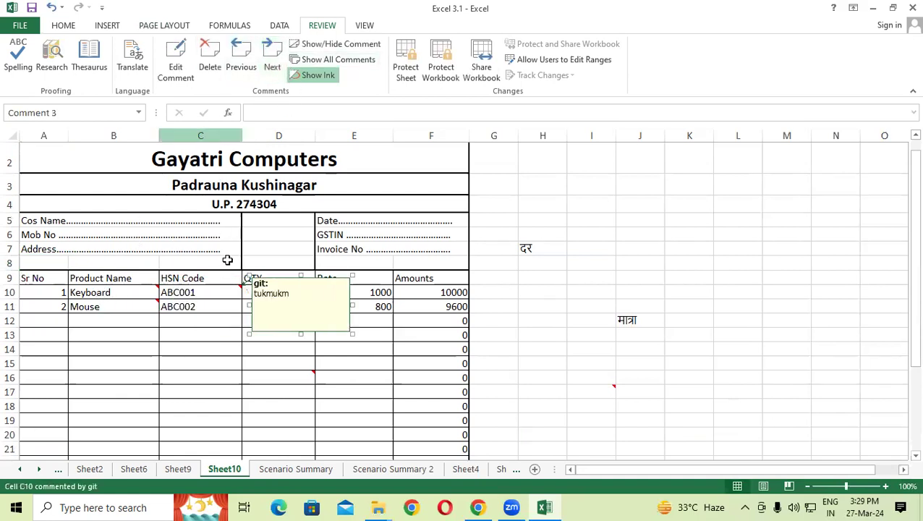
click(241, 58)
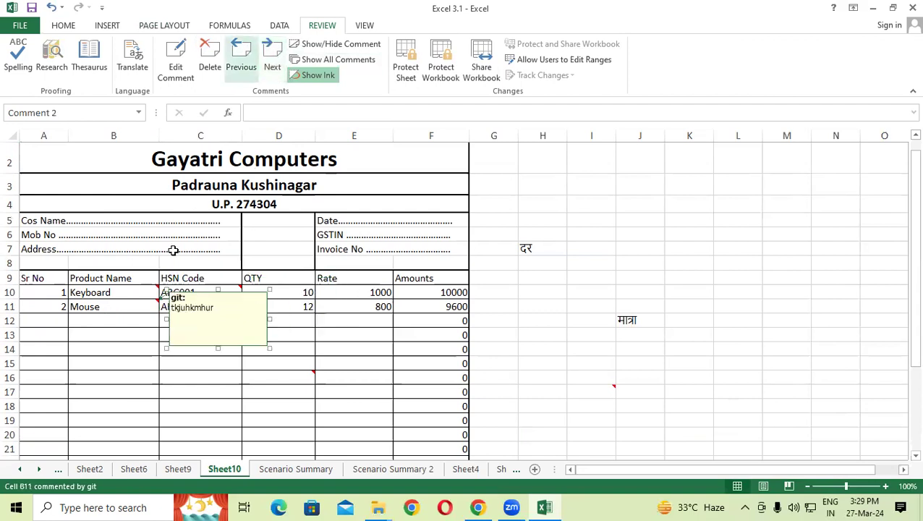
click(265, 63)
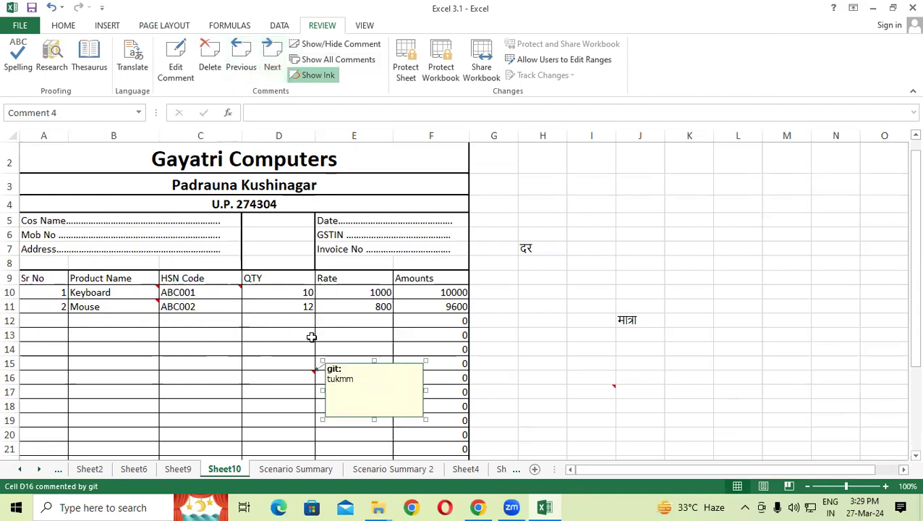
click(279, 57)
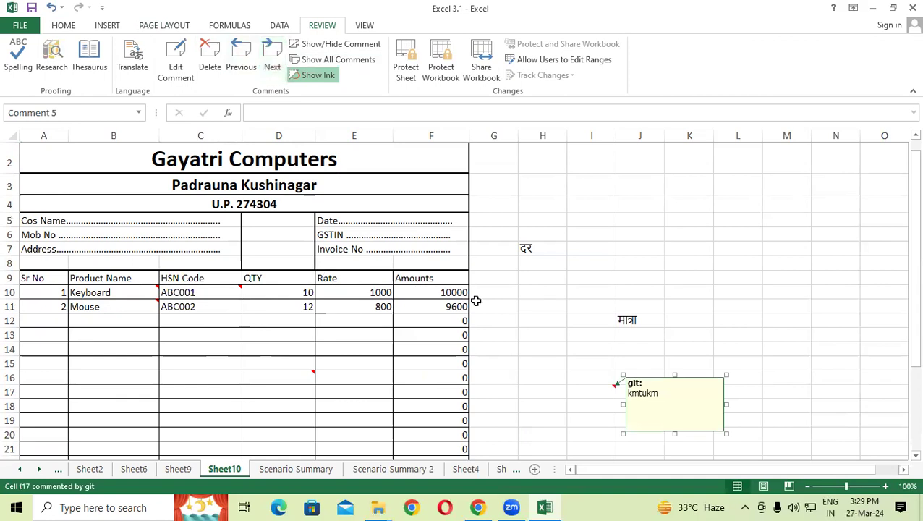
click(267, 54)
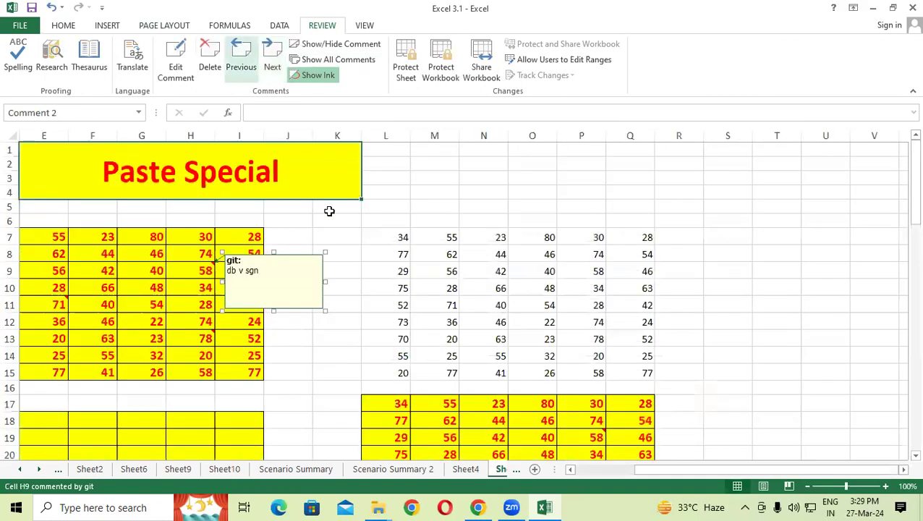
click(237, 49)
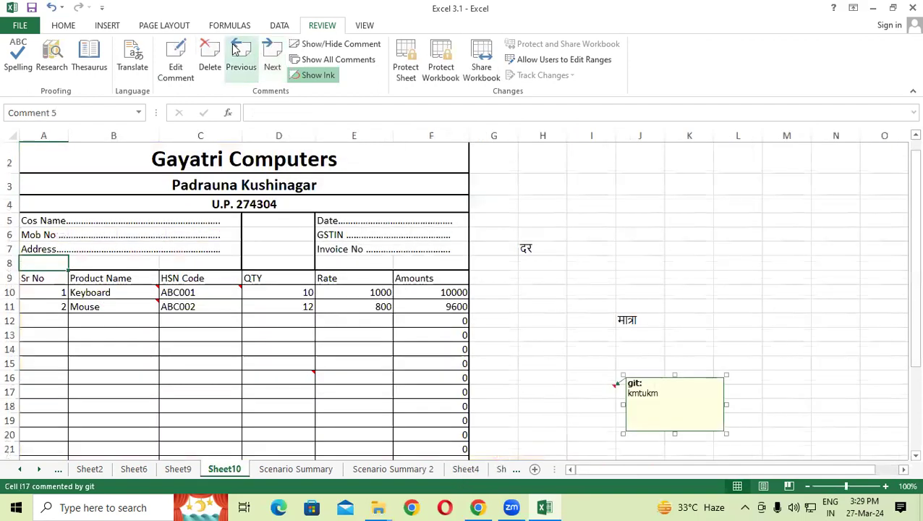
click(236, 49)
click(236, 49)
click(236, 50)
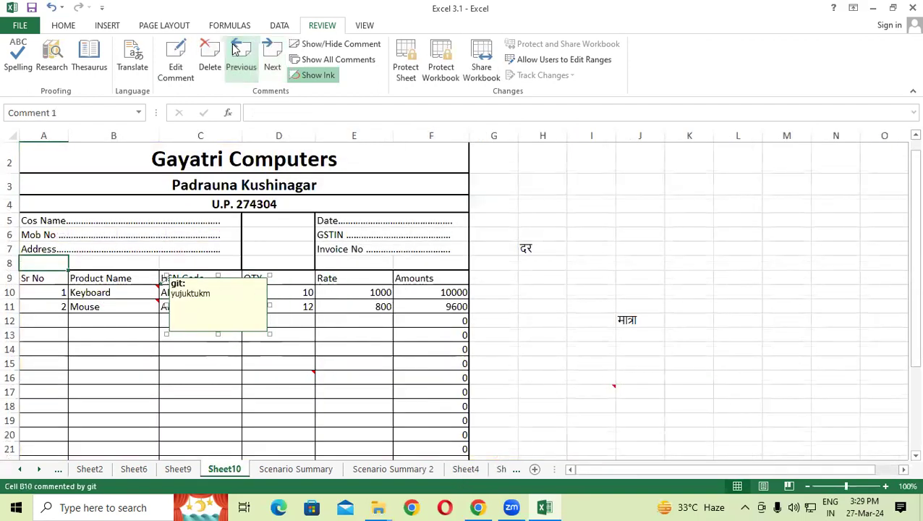
click(236, 49)
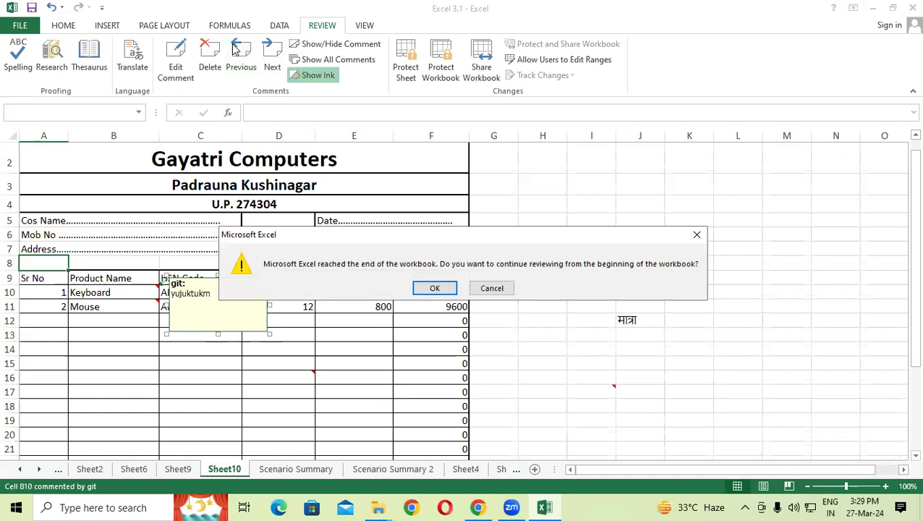
key(Escape)
Step: Navigate to the comment on the Mouse cell B11 and delete it
click(251, 64)
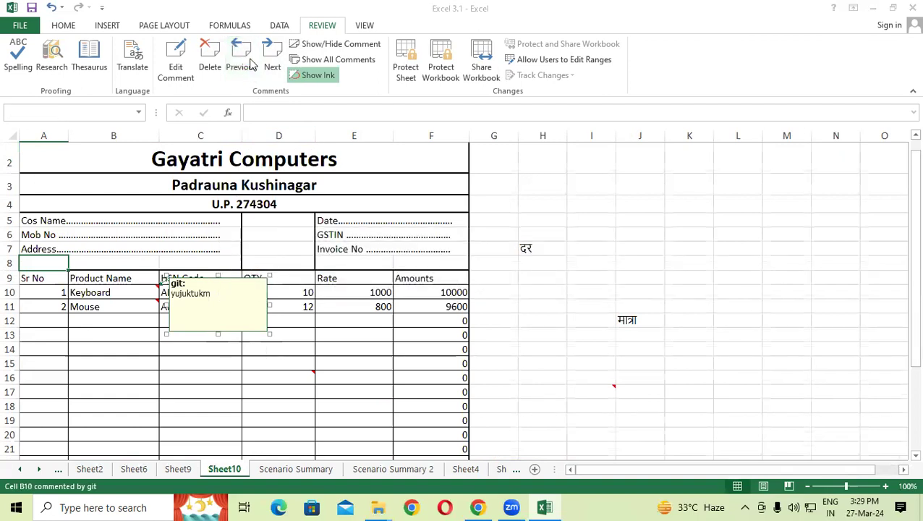
click(251, 64)
key(Escape)
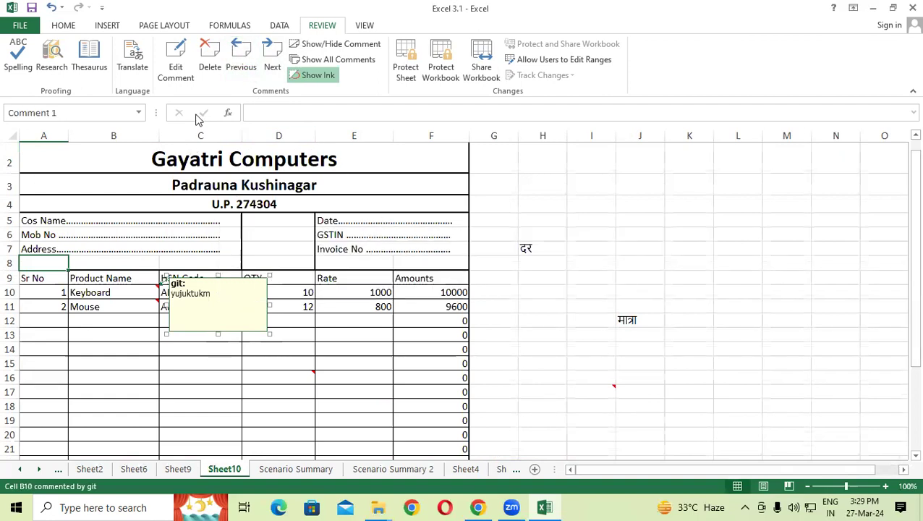
click(270, 52)
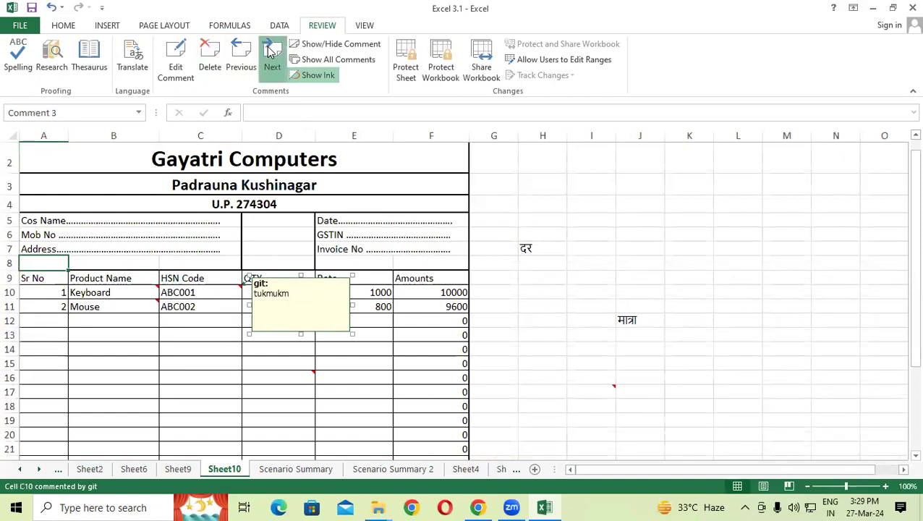
click(270, 52)
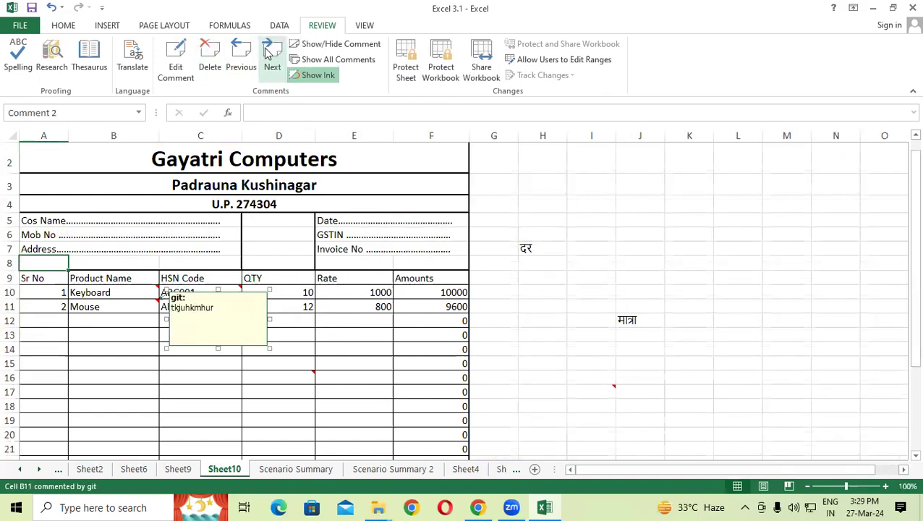
click(209, 57)
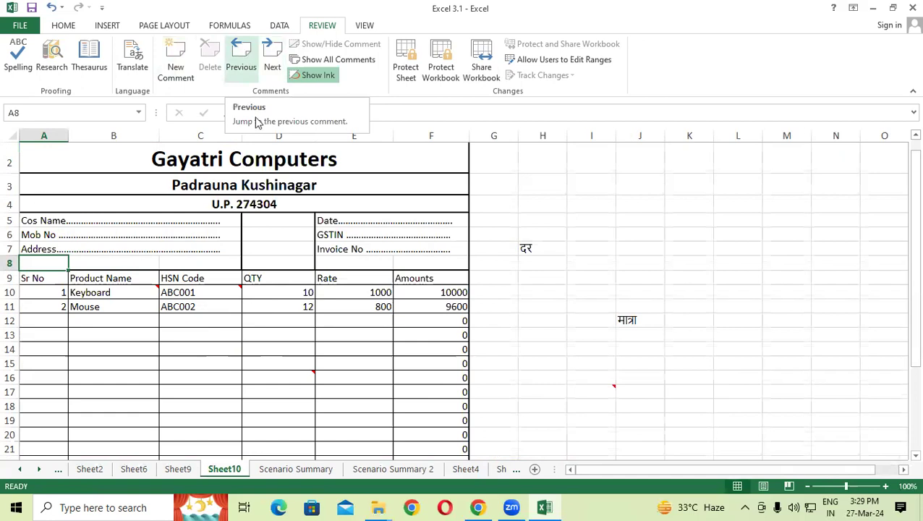
Step: Make the C10 comment permanently visible, then hide it again
click(215, 287)
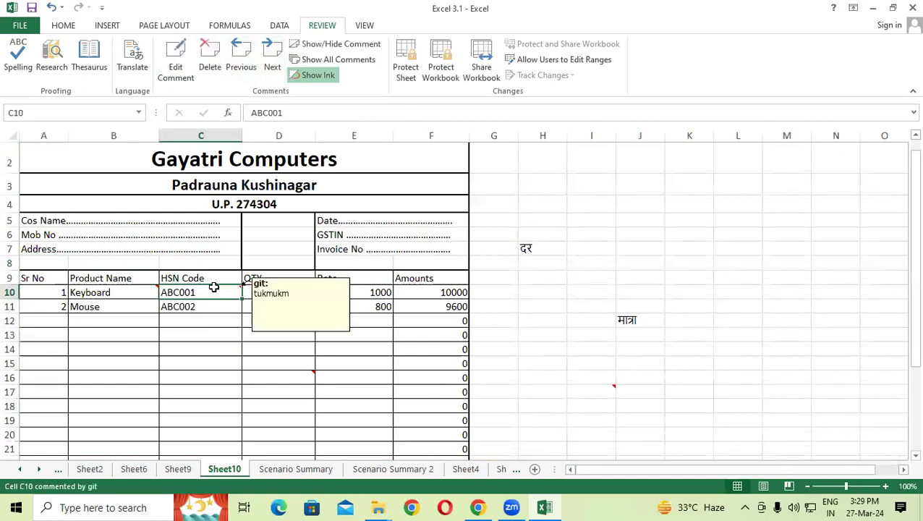
click(319, 47)
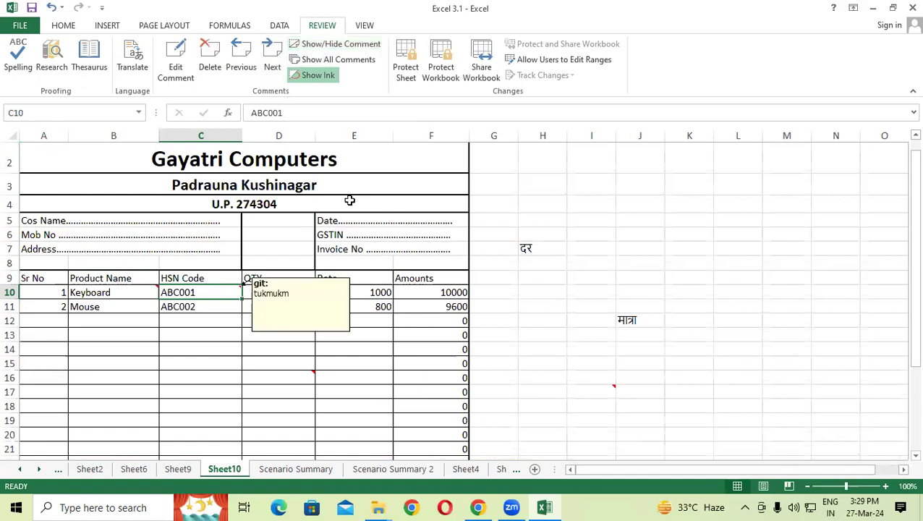
click(355, 46)
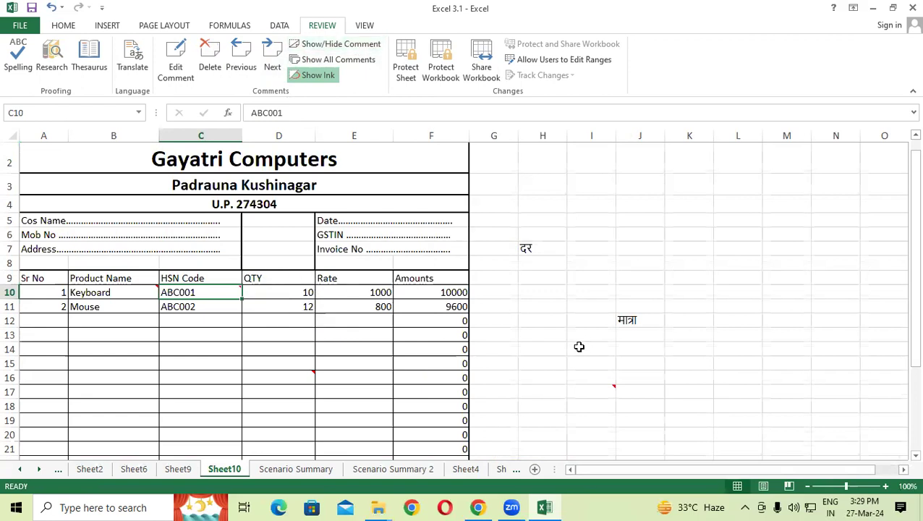
Step: Add a comment to the Amounts cell F10, then show and hide all comments
click(428, 371)
click(437, 294)
right_click(438, 294)
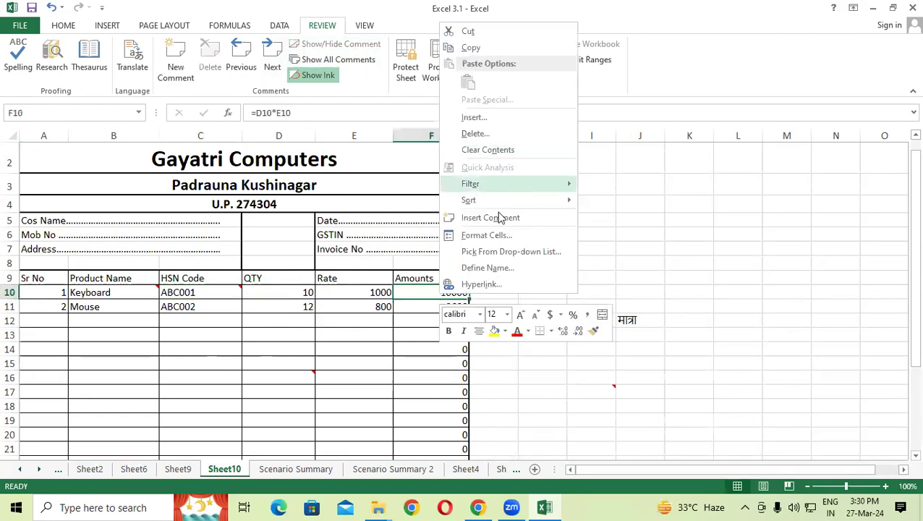
click(492, 218)
click(347, 334)
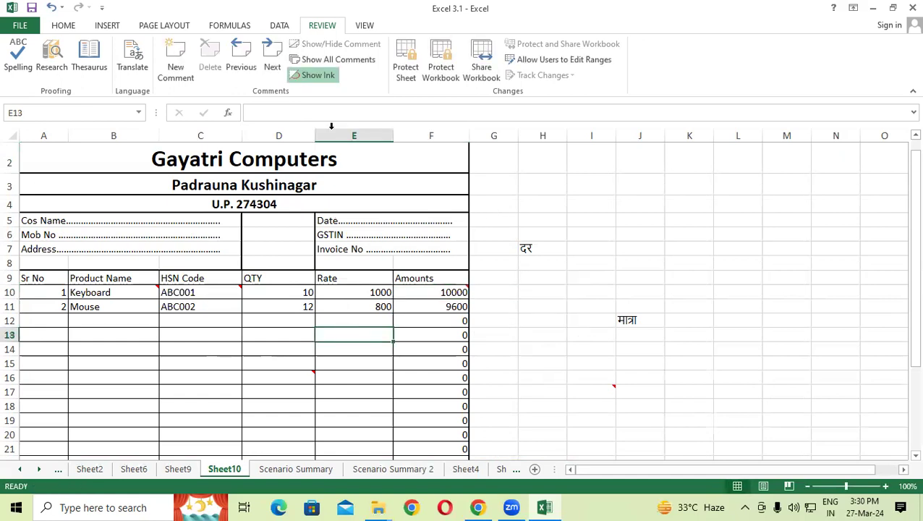
click(344, 65)
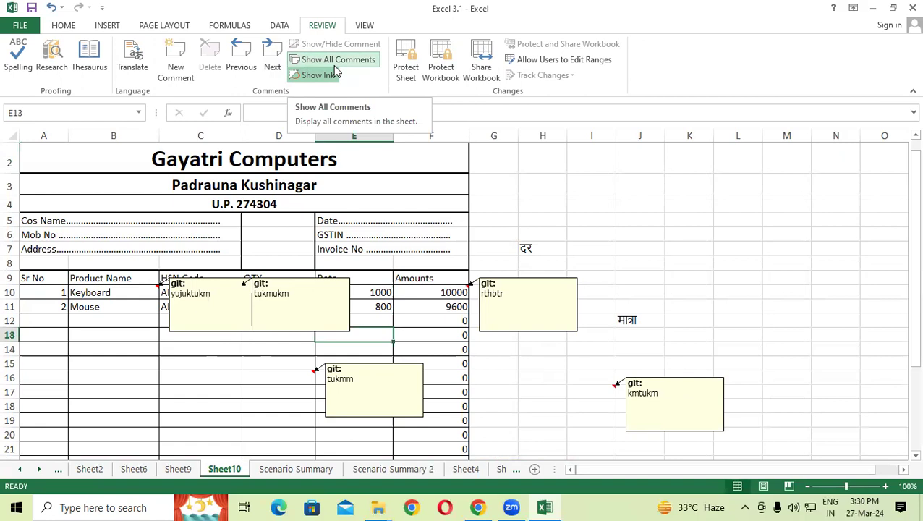
click(335, 65)
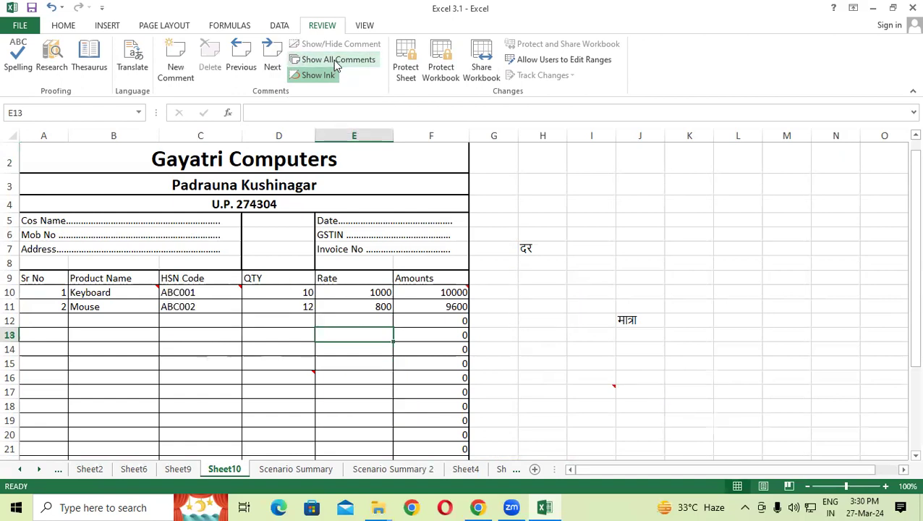
Step: Toggle the C10 comment on and off, leaving it hidden, then select G10 and F10
click(217, 290)
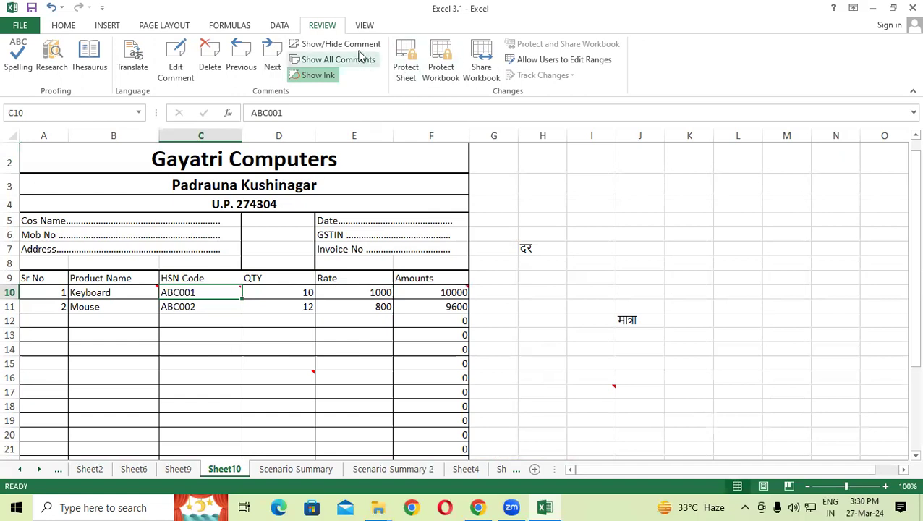
click(357, 48)
click(357, 49)
click(357, 48)
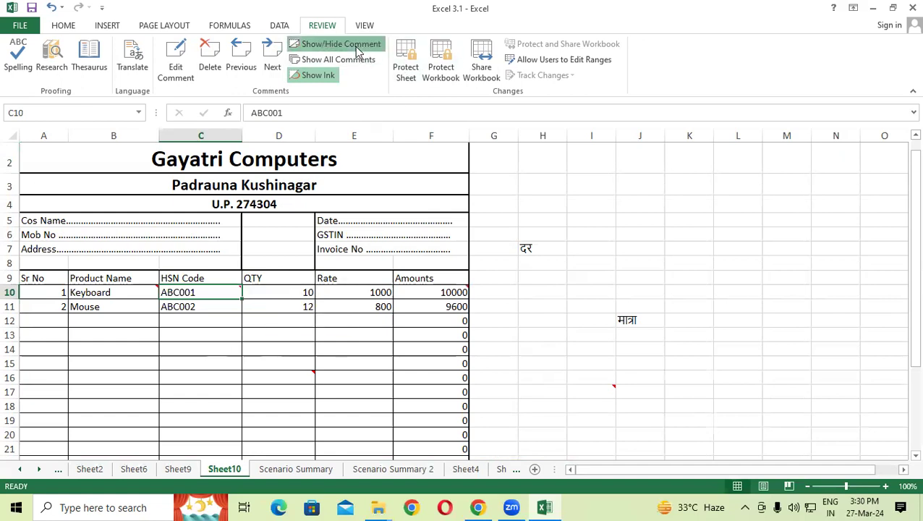
click(357, 48)
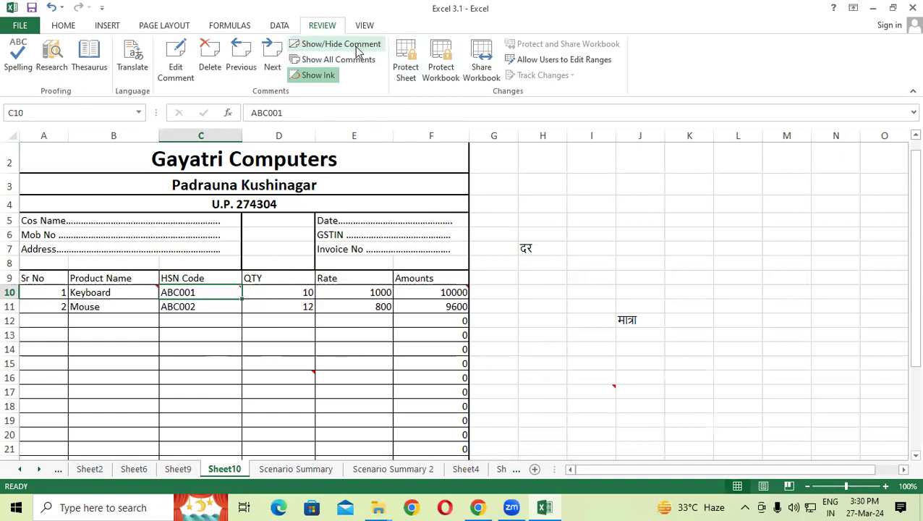
click(475, 292)
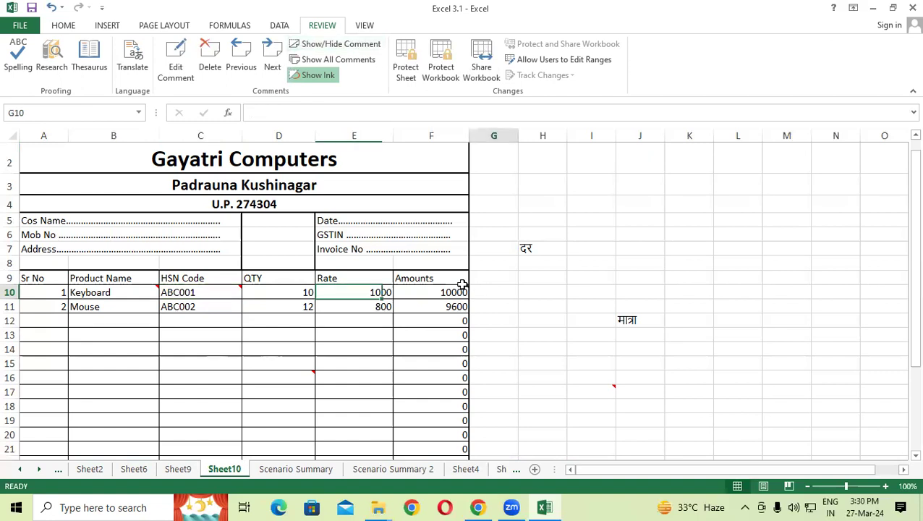
click(427, 292)
Step: Turn on Show Ink, select cells H2, H7, A3 and J7, and scroll down the sheet
click(335, 75)
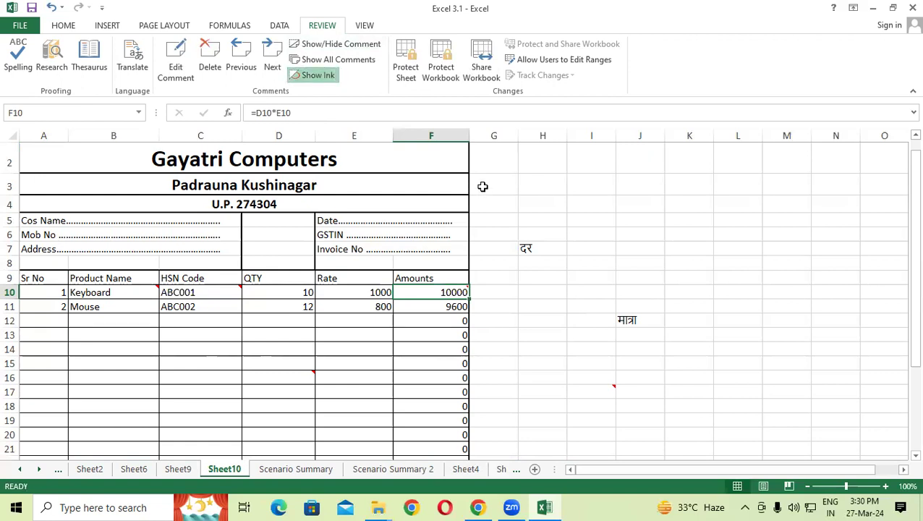
click(525, 158)
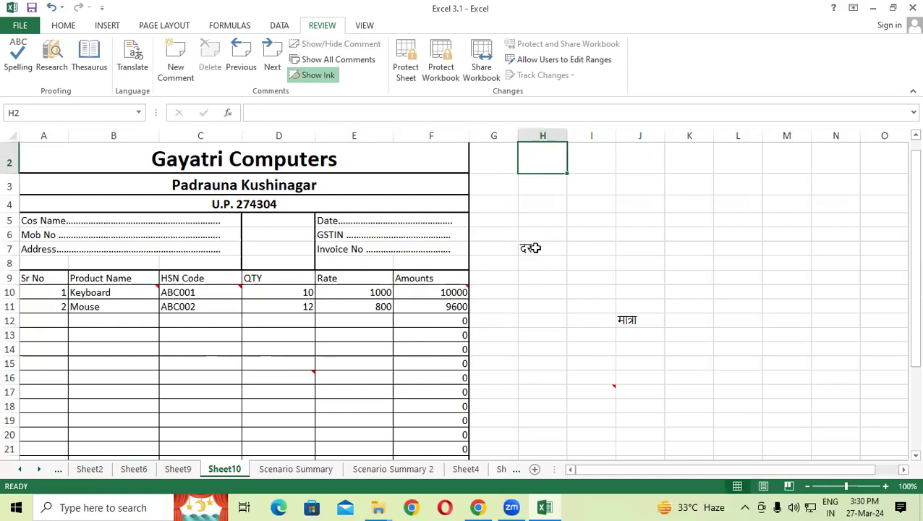
click(536, 247)
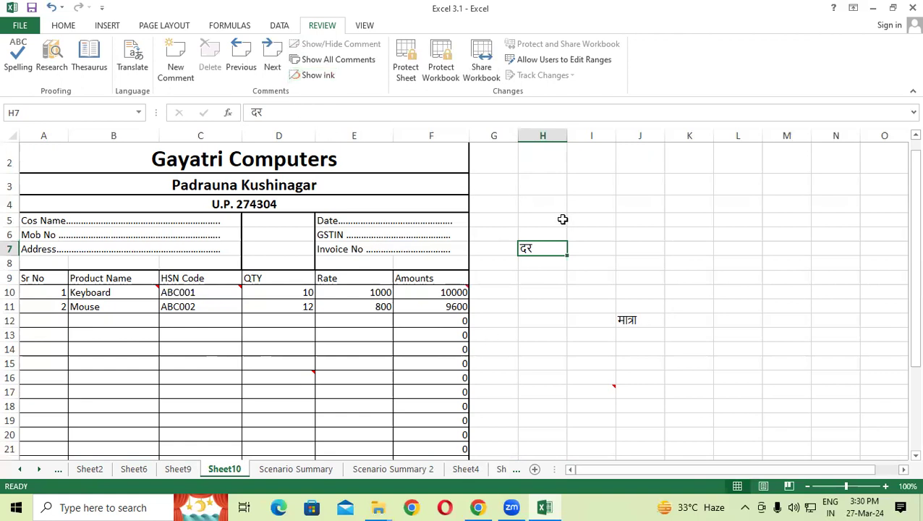
click(317, 75)
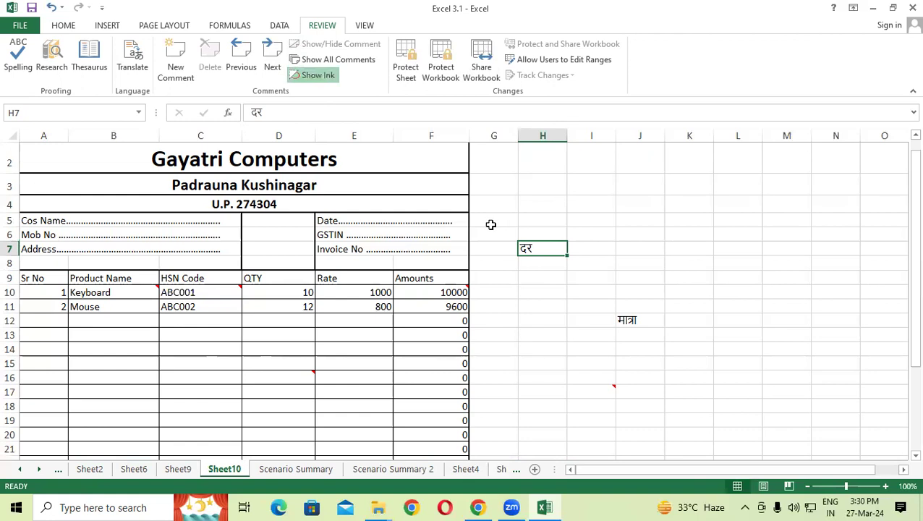
click(425, 189)
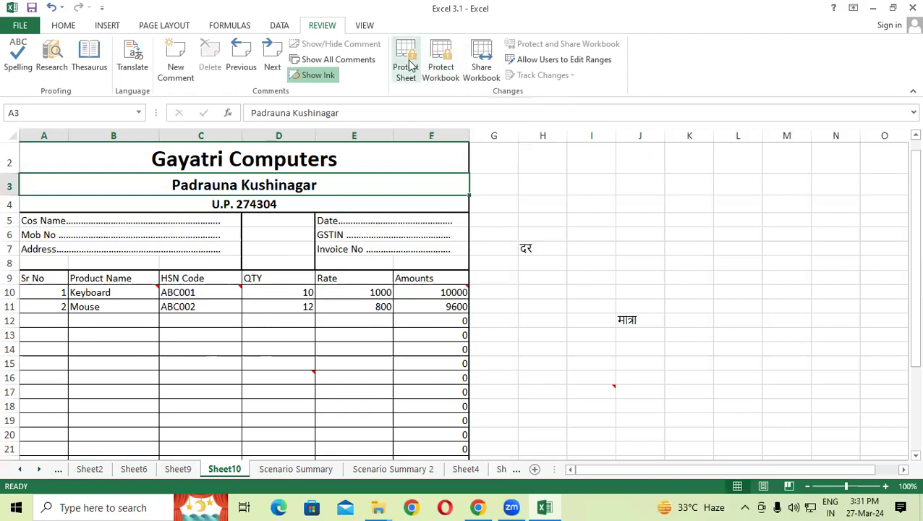
click(640, 248)
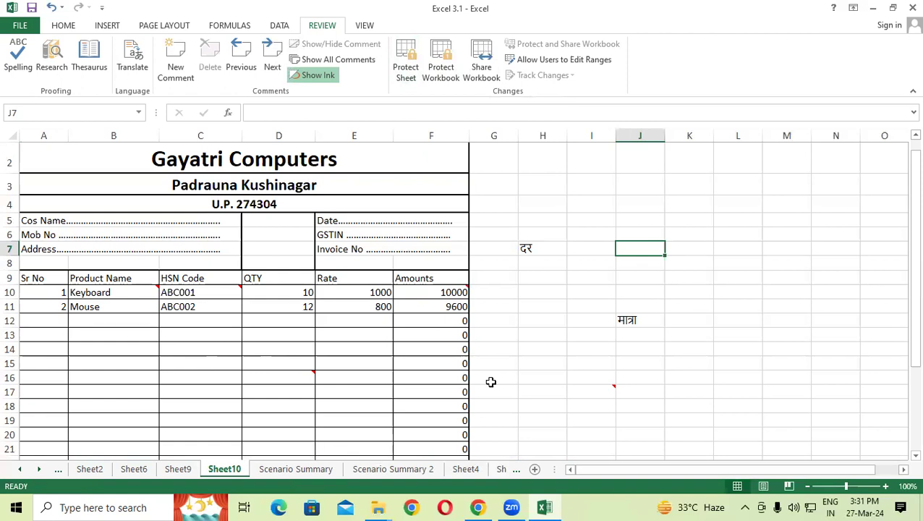
scroll(491, 382, down, 12)
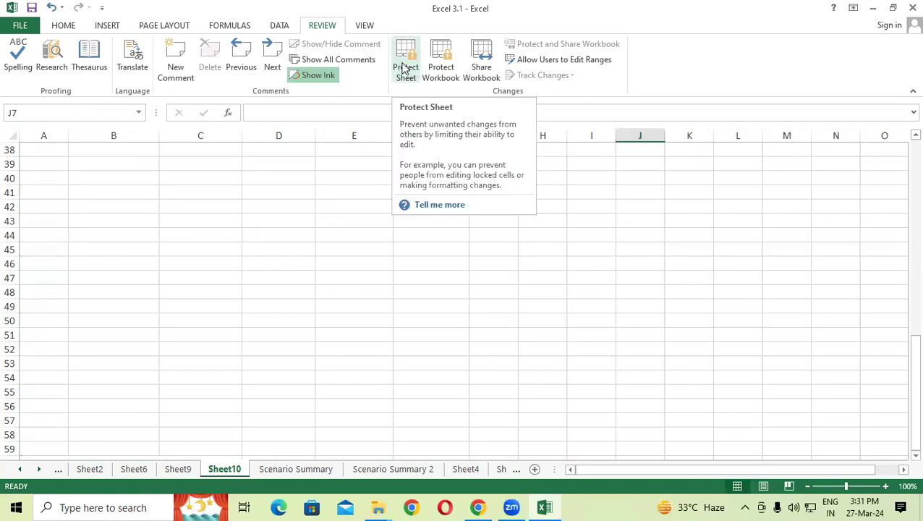
click(441, 72)
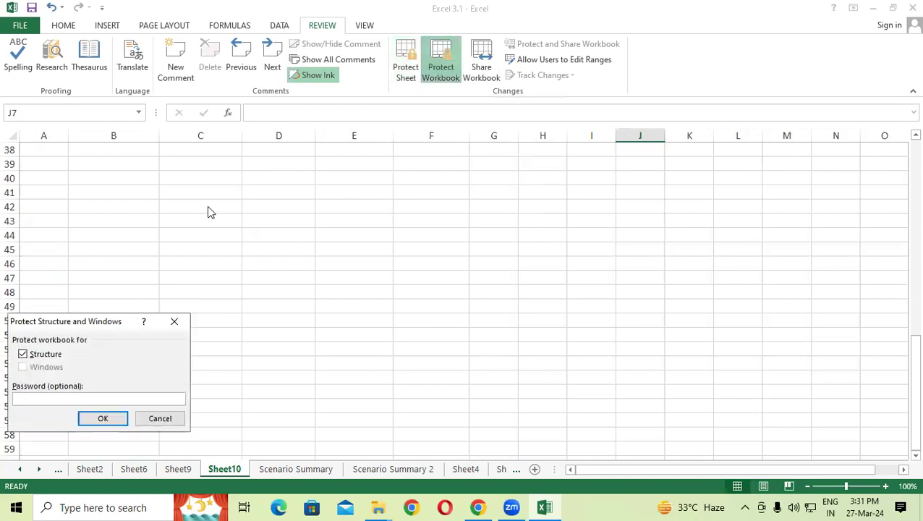
drag(41, 324, 146, 95)
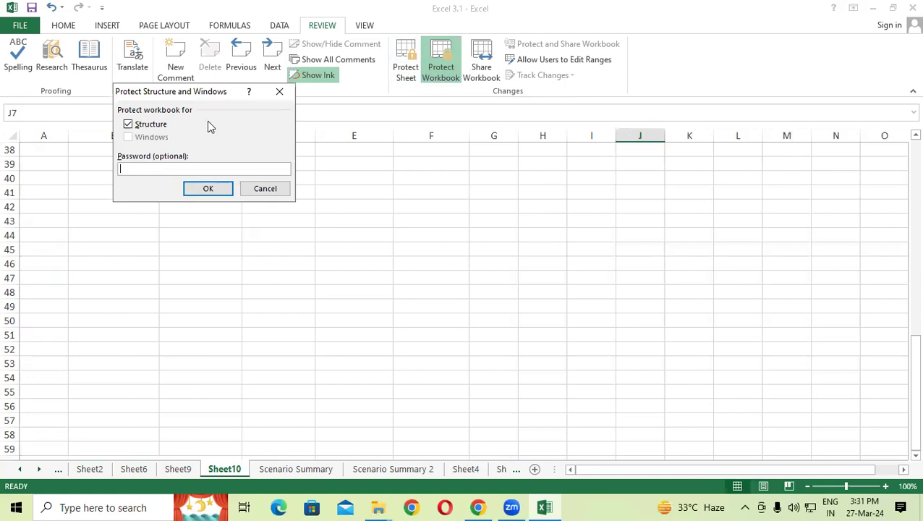
click(279, 91)
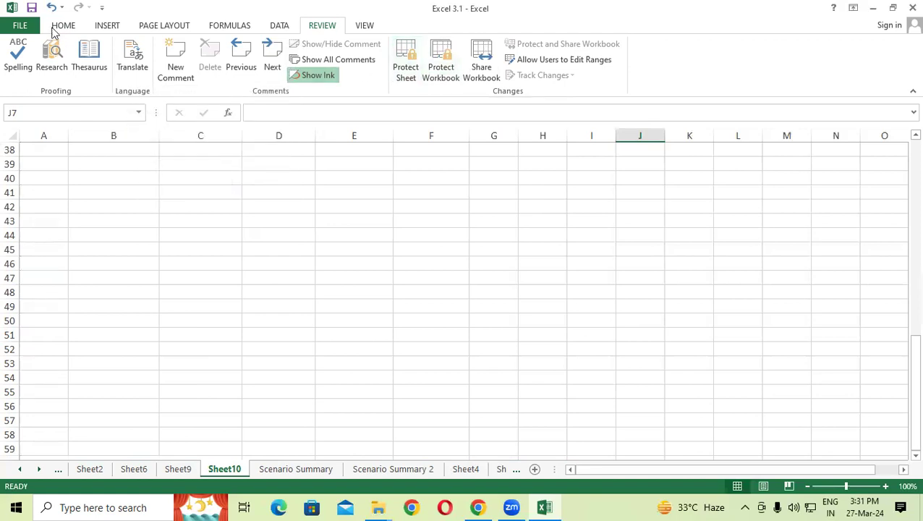
click(29, 27)
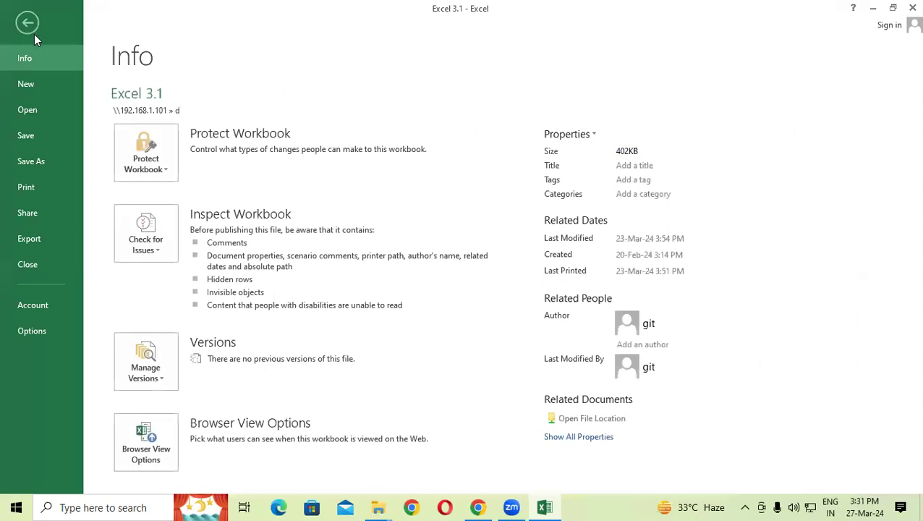
click(156, 171)
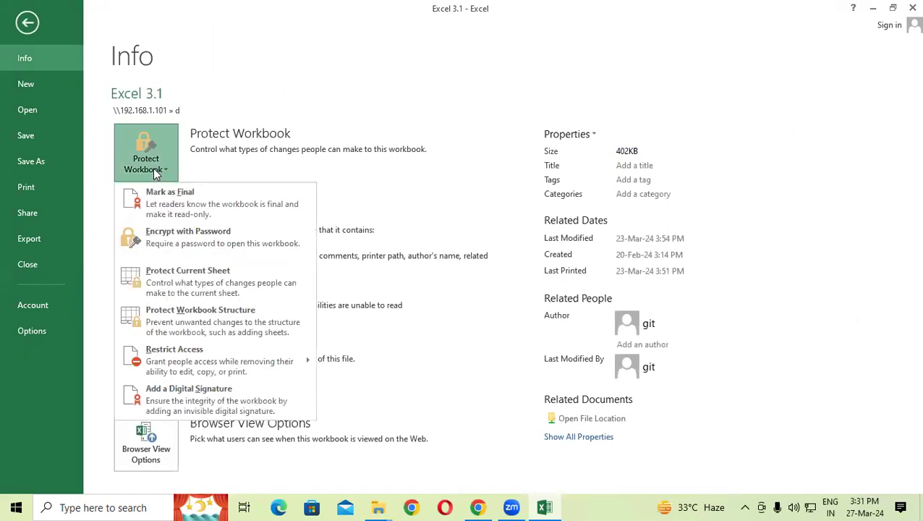
click(155, 240)
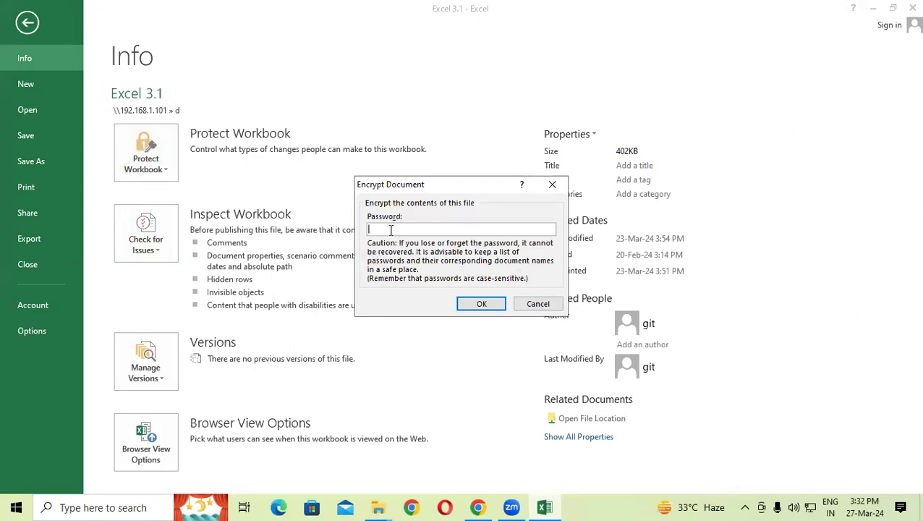
click(552, 185)
click(28, 33)
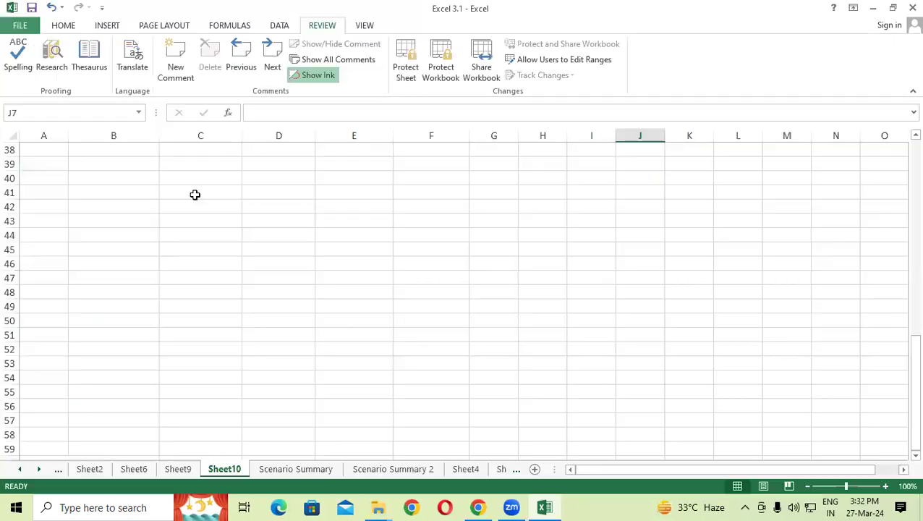
click(400, 262)
Step: Protect Sheet10 with a password and re-enter it to confirm
scroll(254, 213, up, 1)
scroll(254, 213, up, 1)
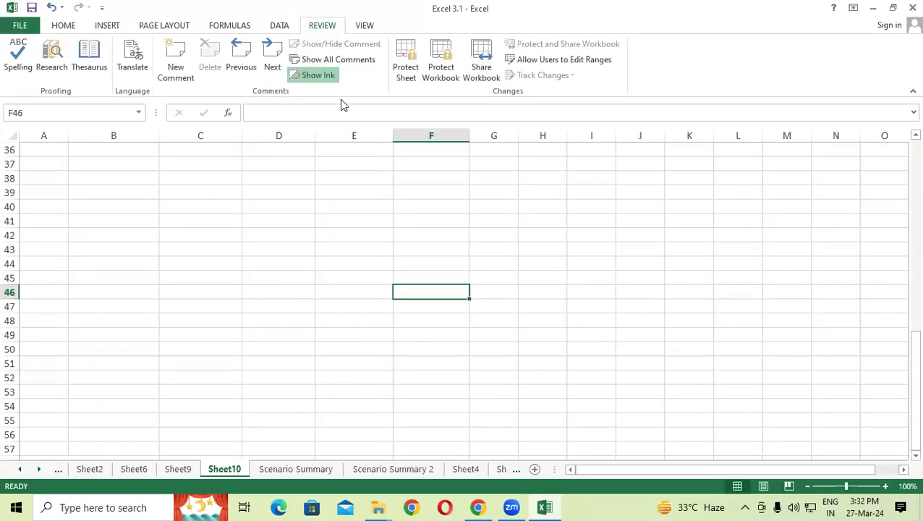
click(408, 62)
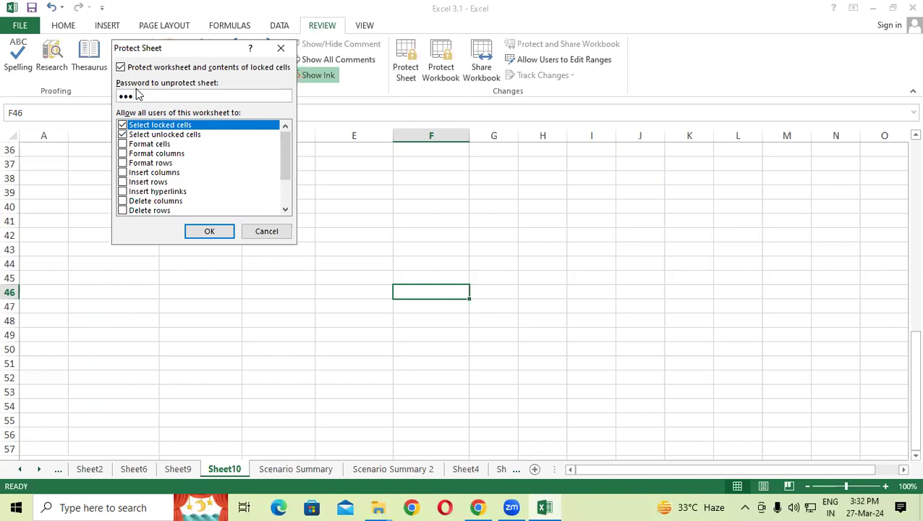
click(223, 235)
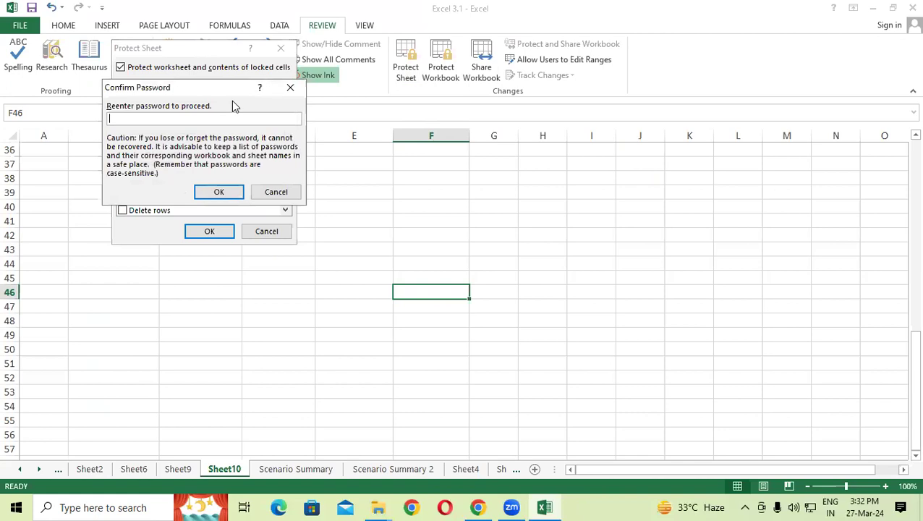
text(1234)
key(BackSpace)
key(BackSpace)
text(3)
click(207, 191)
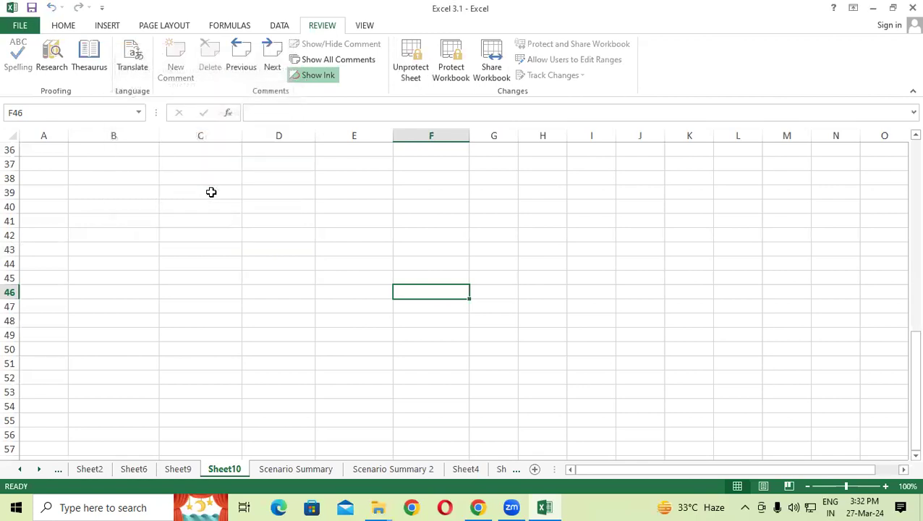
Step: Try typing in E46 and D42 and dismiss the protected-sheet warnings
click(361, 294)
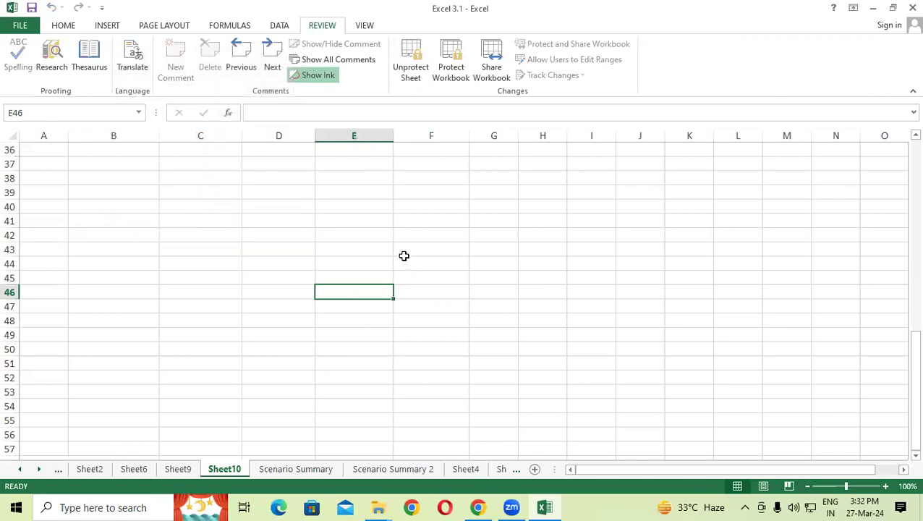
key(a)
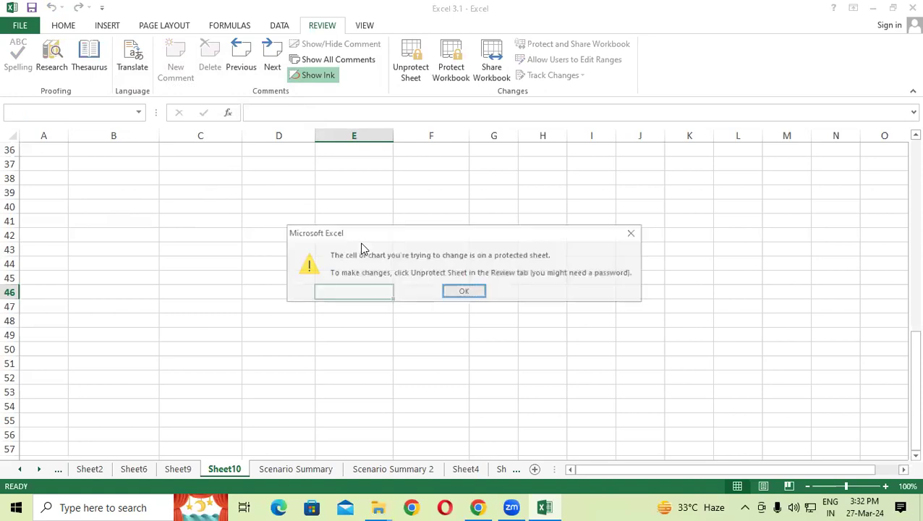
click(463, 295)
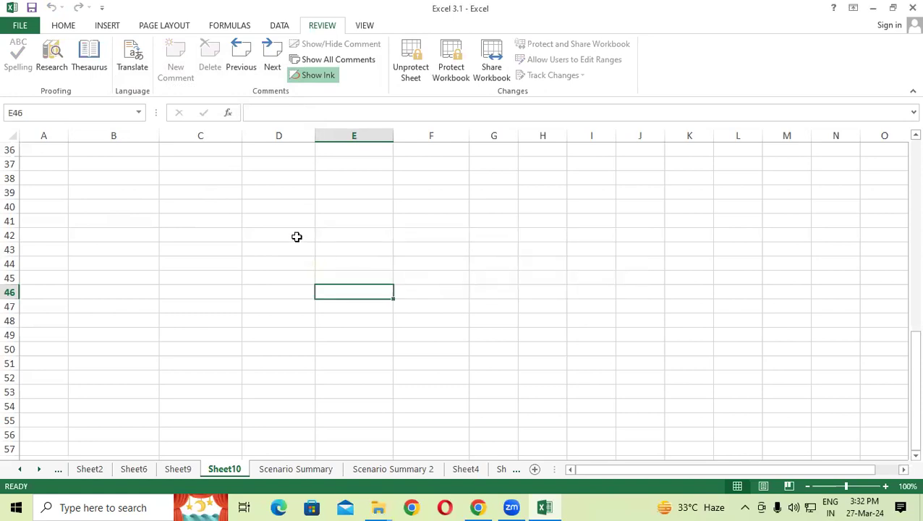
click(295, 236)
key(a)
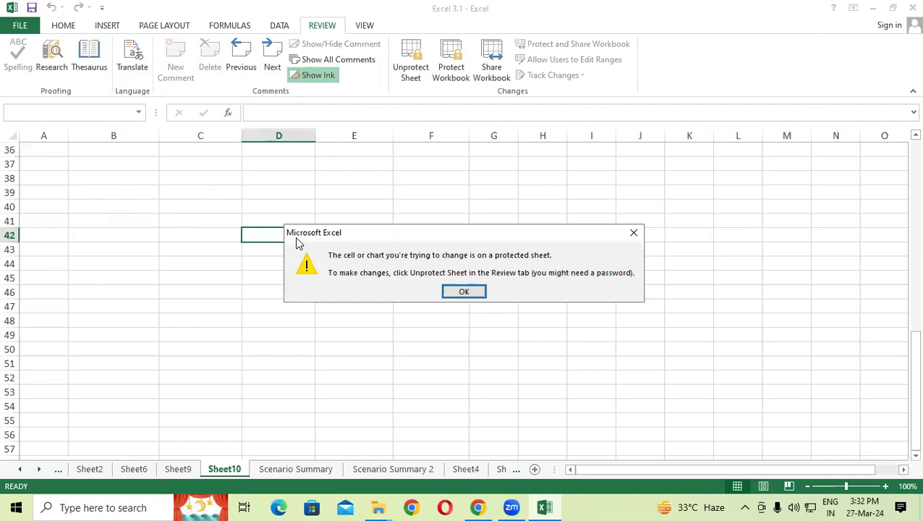
click(458, 293)
Step: Select ranges such as C11:F28 on the Home ribbon, then choose Unprotect Sheet
click(250, 206)
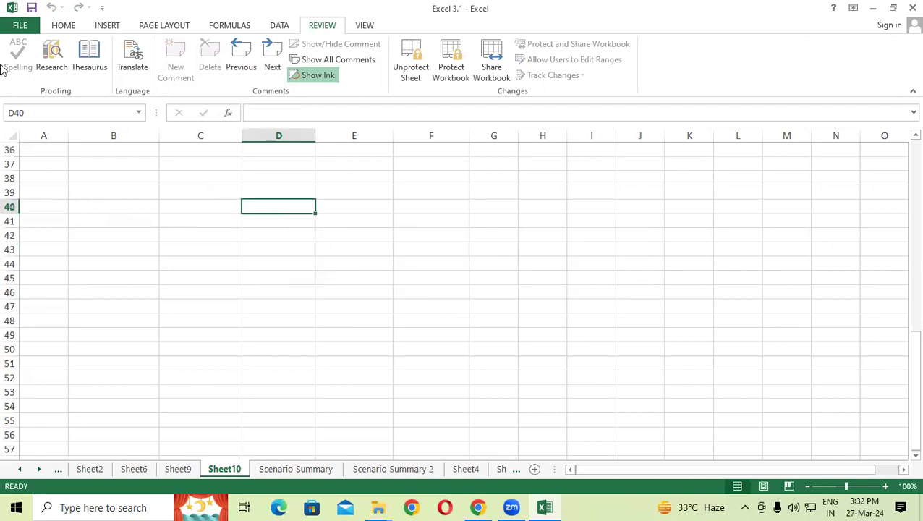
click(65, 29)
scroll(325, 270, up, 10)
drag(200, 208, 445, 445)
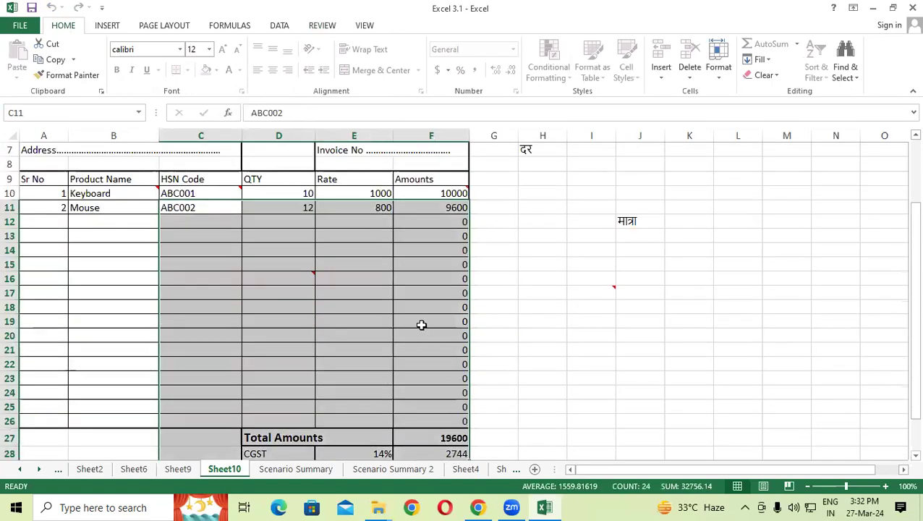
scroll(422, 323, down, 5)
scroll(422, 324, down, 3)
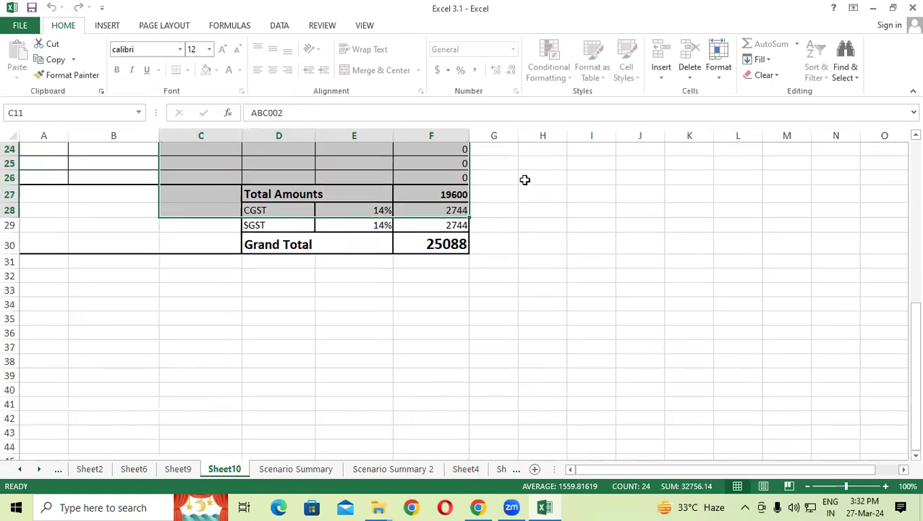
drag(200, 215, 578, 393)
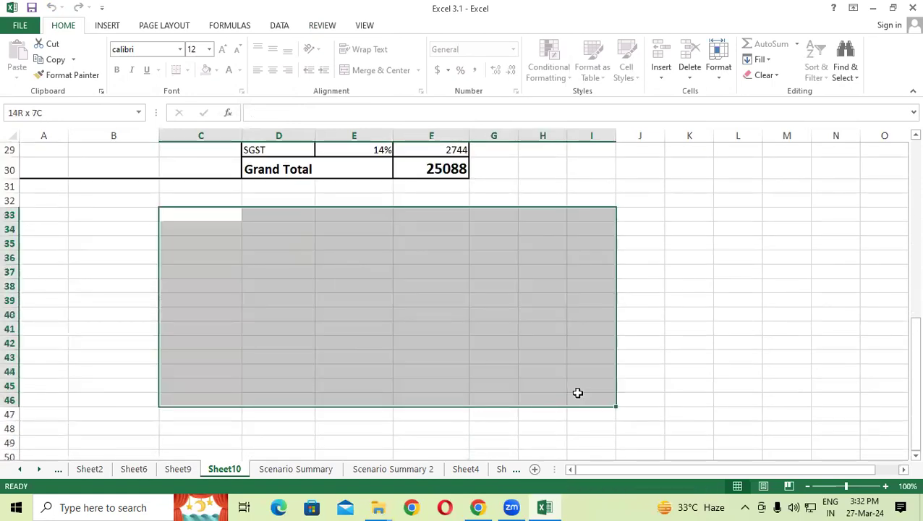
click(437, 317)
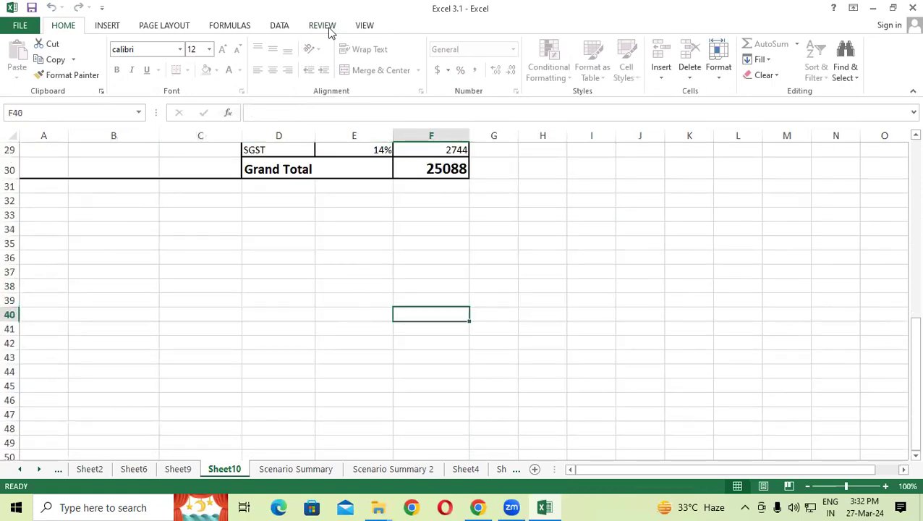
click(328, 29)
click(414, 58)
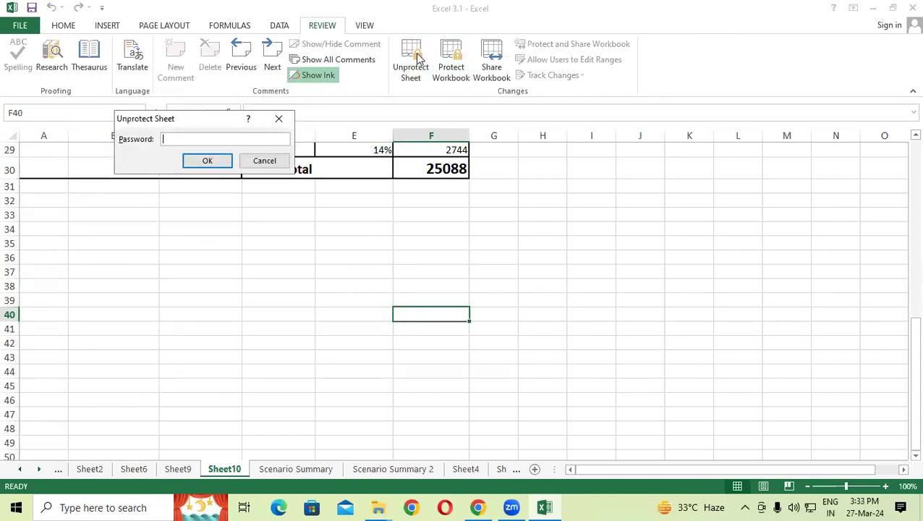
Step: Unprotect Sheet10 and protect it again with Insert rows allowed
key(Return)
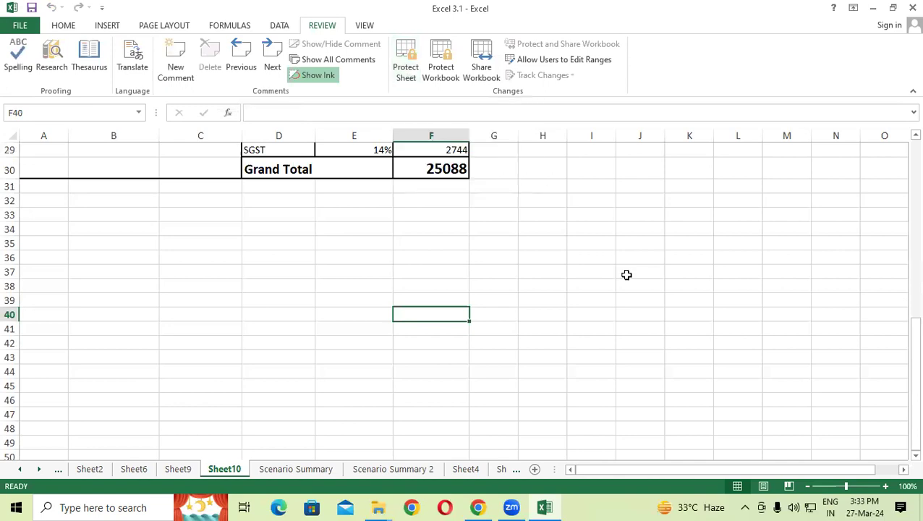
click(404, 62)
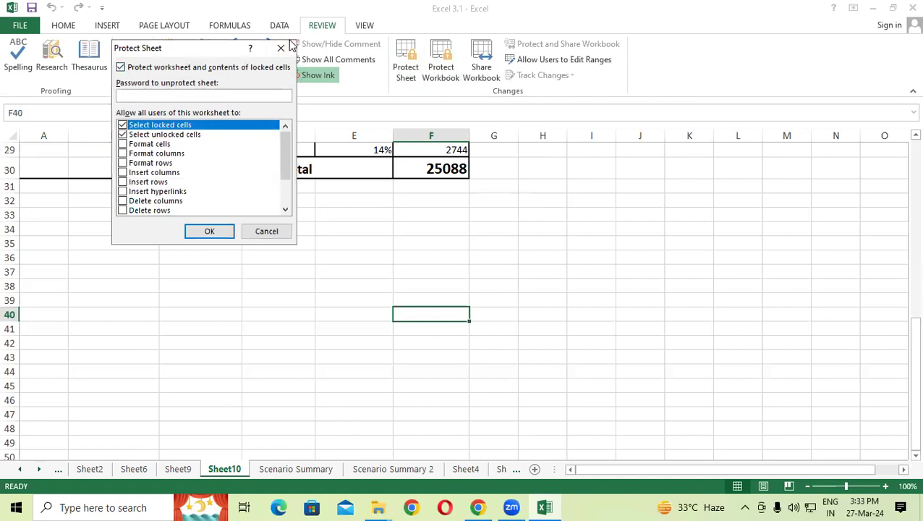
click(282, 48)
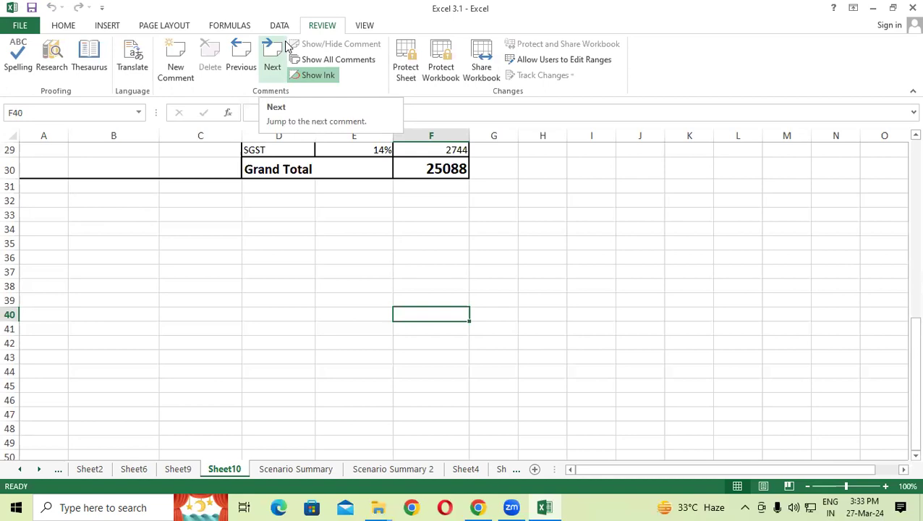
click(406, 59)
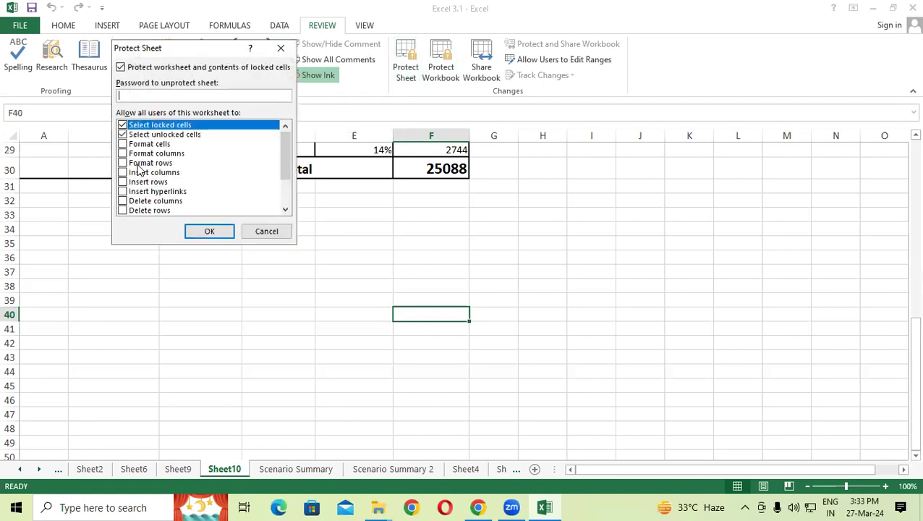
click(123, 182)
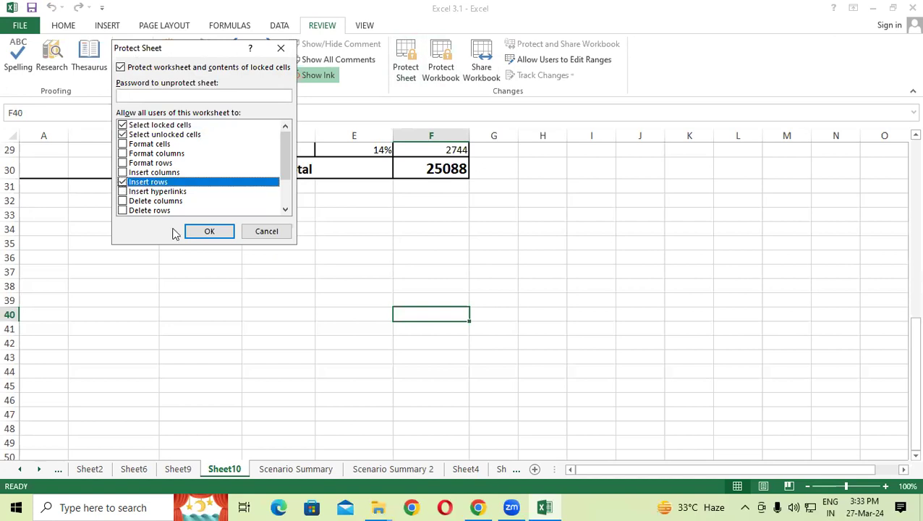
click(209, 232)
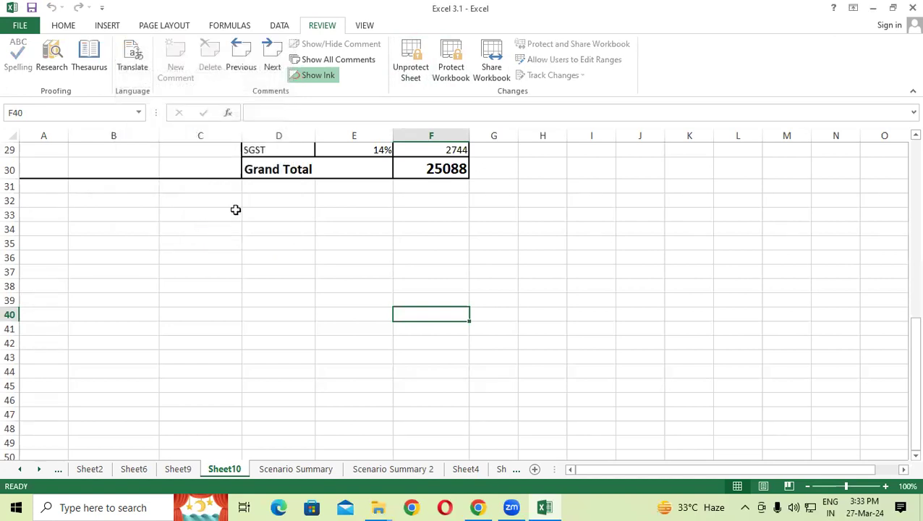
Step: Re-protect the sheet with a confirmed password and scroll back up to row 1
click(412, 86)
click(407, 72)
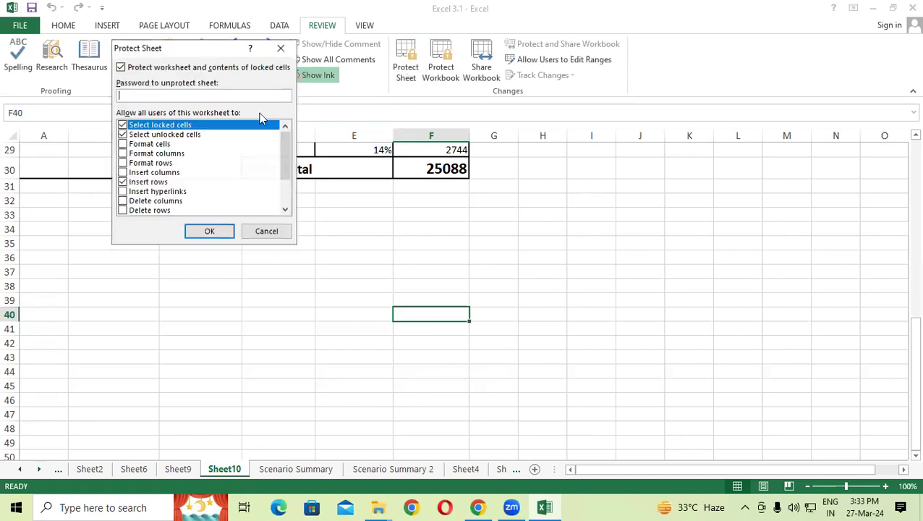
text(1)
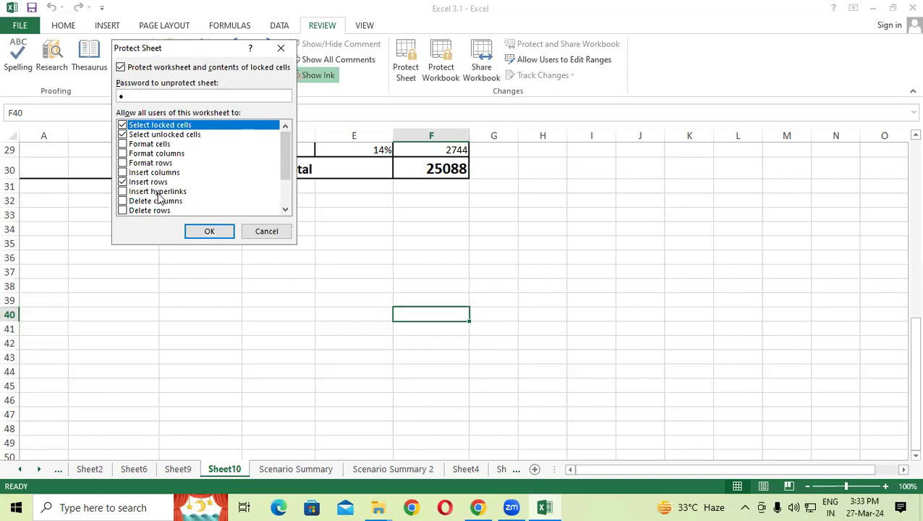
key(BackSpace)
click(209, 234)
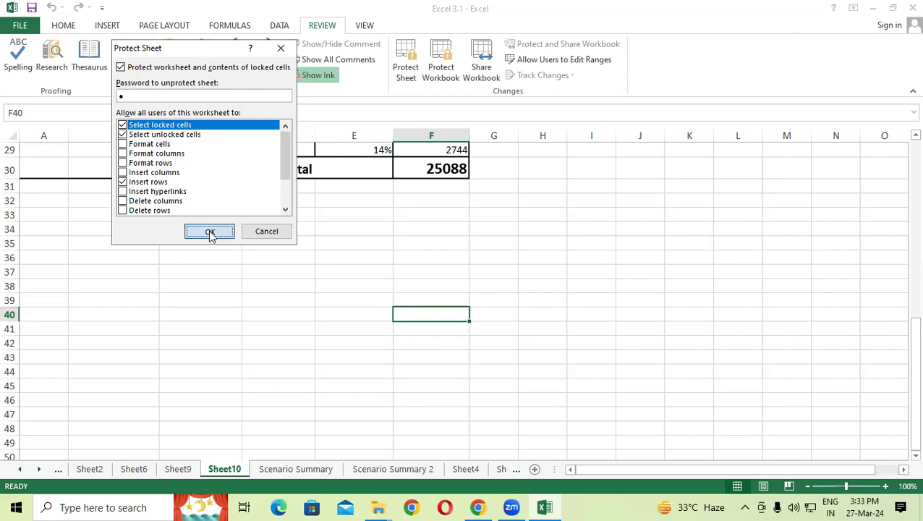
text(1)
click(219, 192)
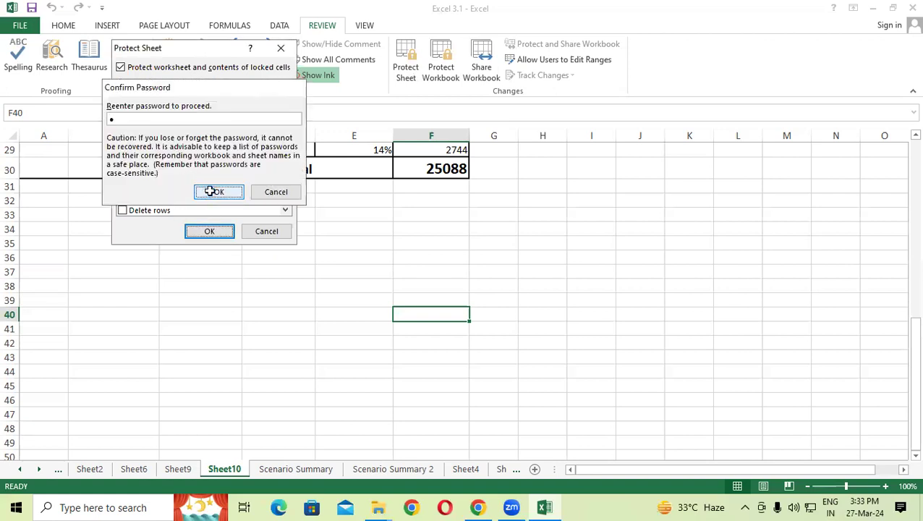
scroll(114, 253, up, 3)
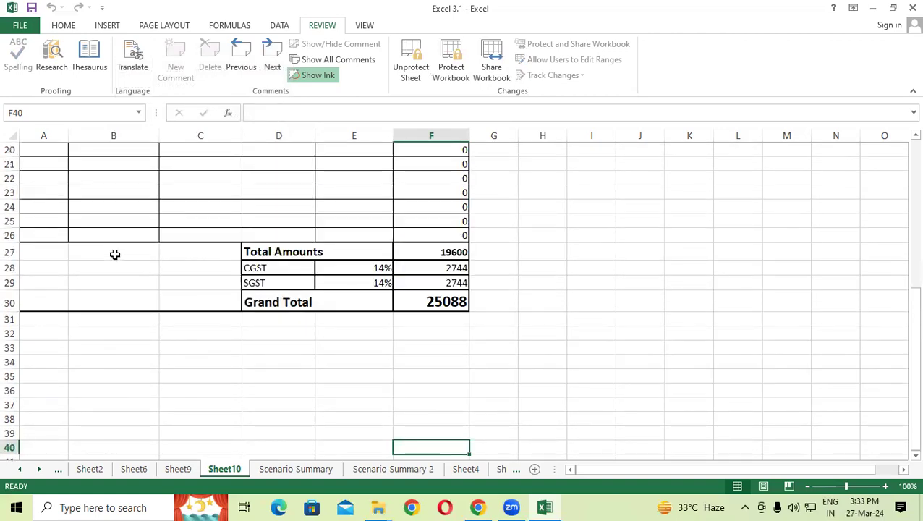
scroll(114, 254, up, 6)
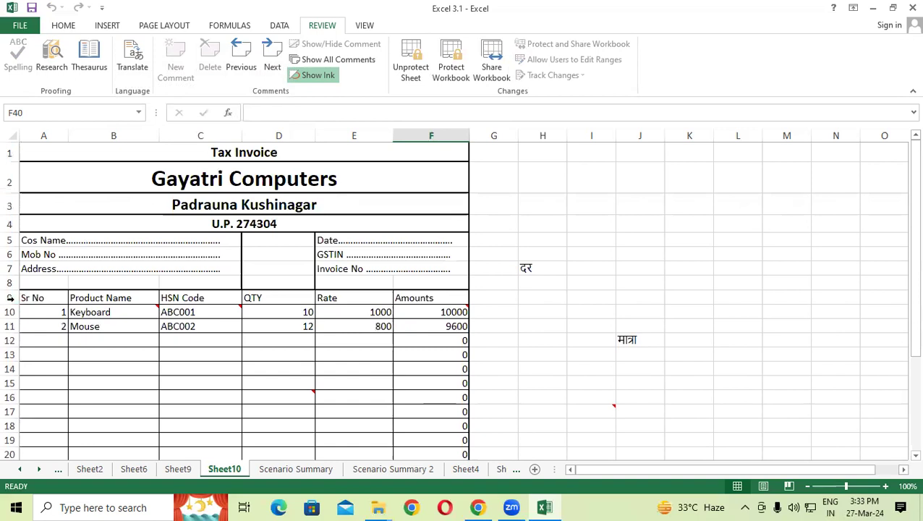
Step: Insert two blank rows at row 11 above Mouse, then bring up the Unprotect Sheet prompt
click(11, 326)
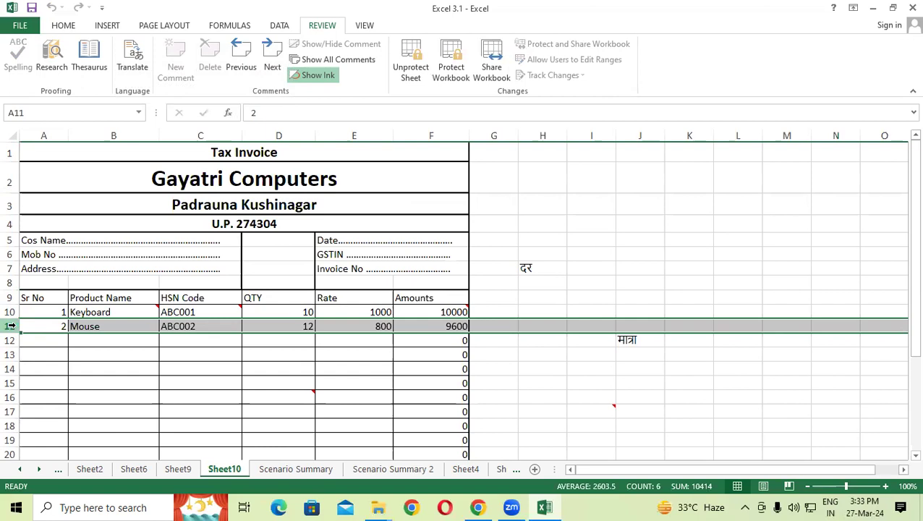
key(ctrl+shift+plus)
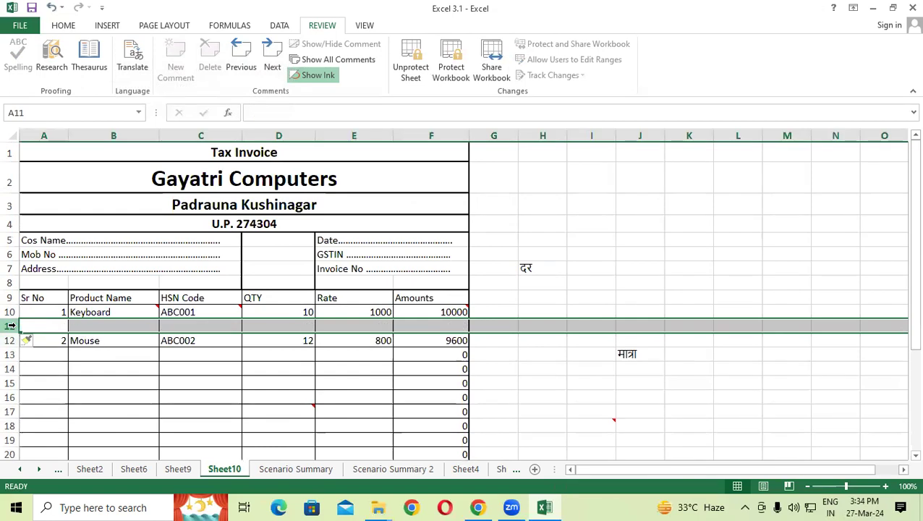
key(ctrl+shift+plus)
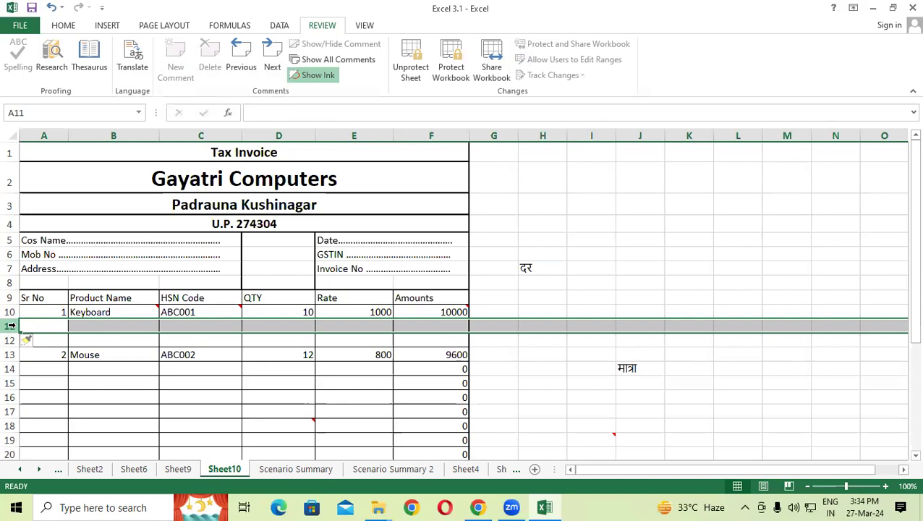
click(410, 65)
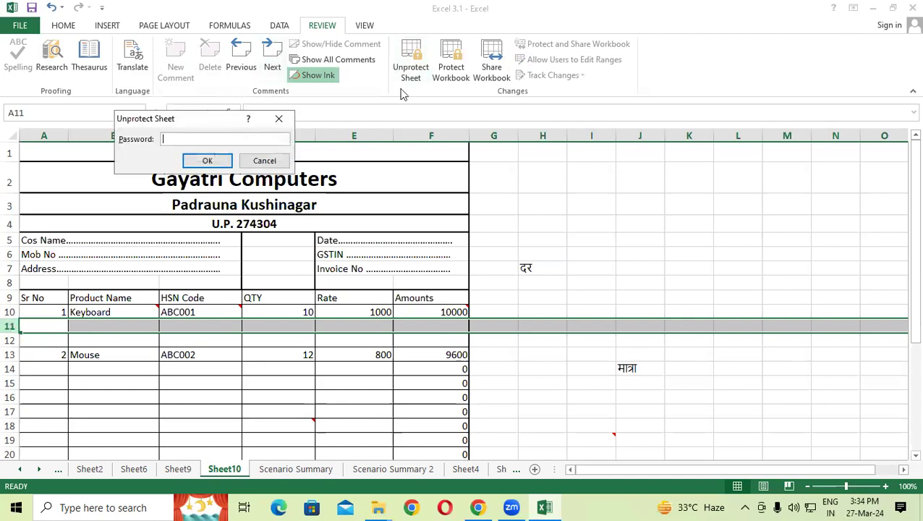
click(202, 160)
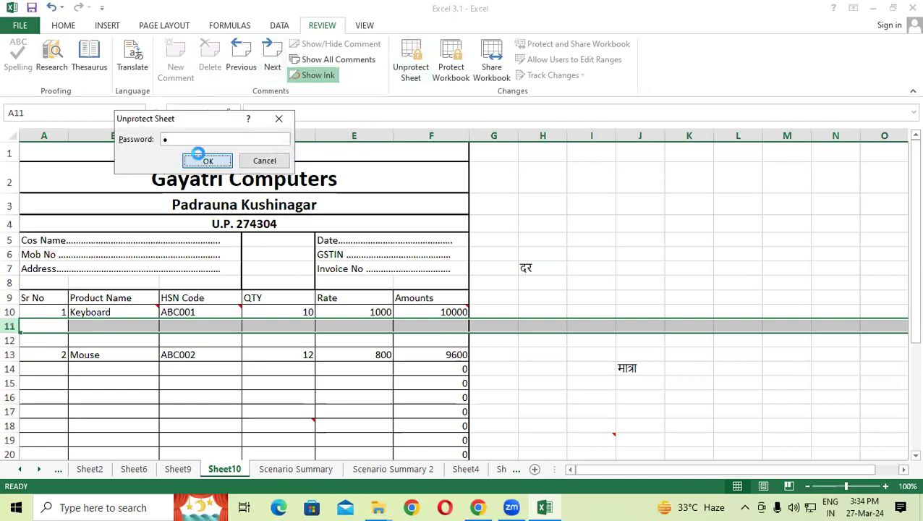
click(406, 66)
click(123, 181)
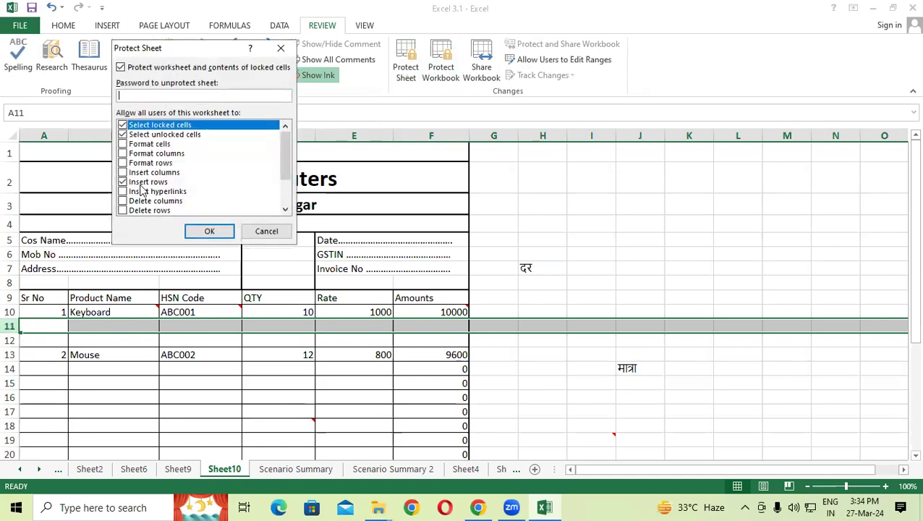
click(122, 181)
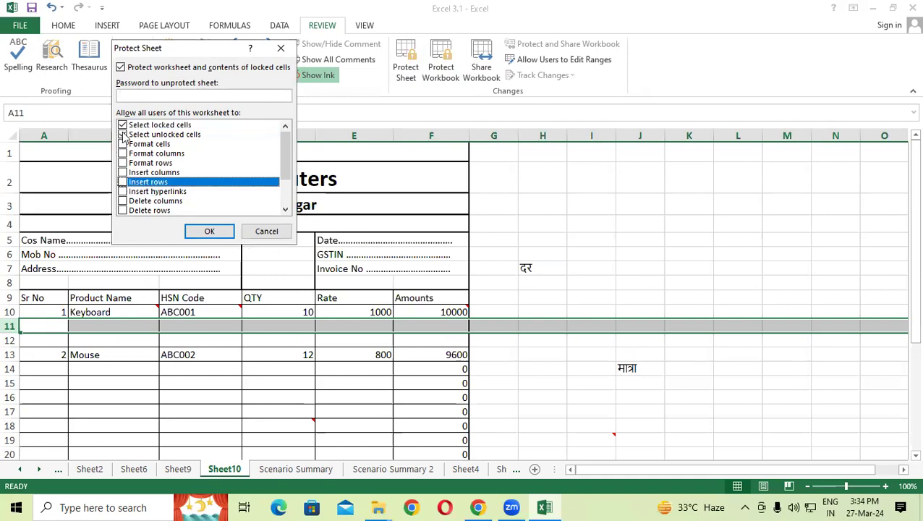
click(122, 134)
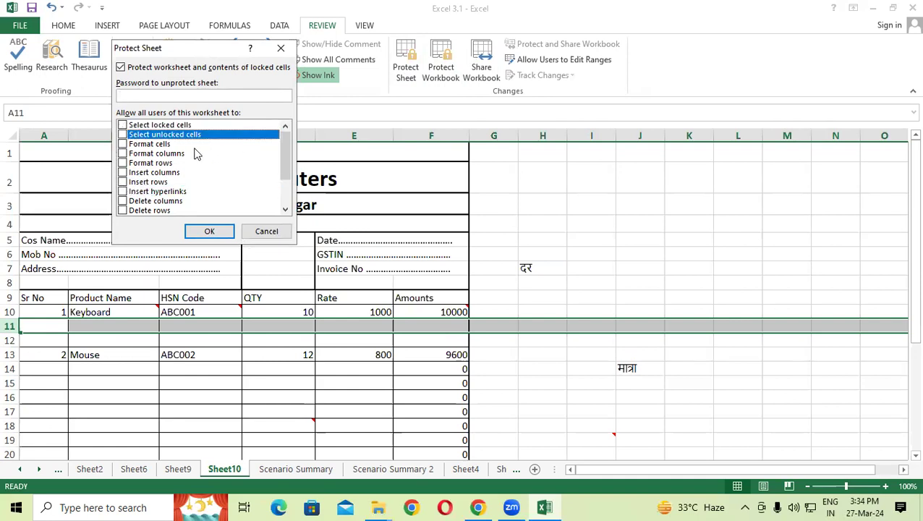
click(136, 94)
text(1)
click(209, 231)
text(1)
click(219, 192)
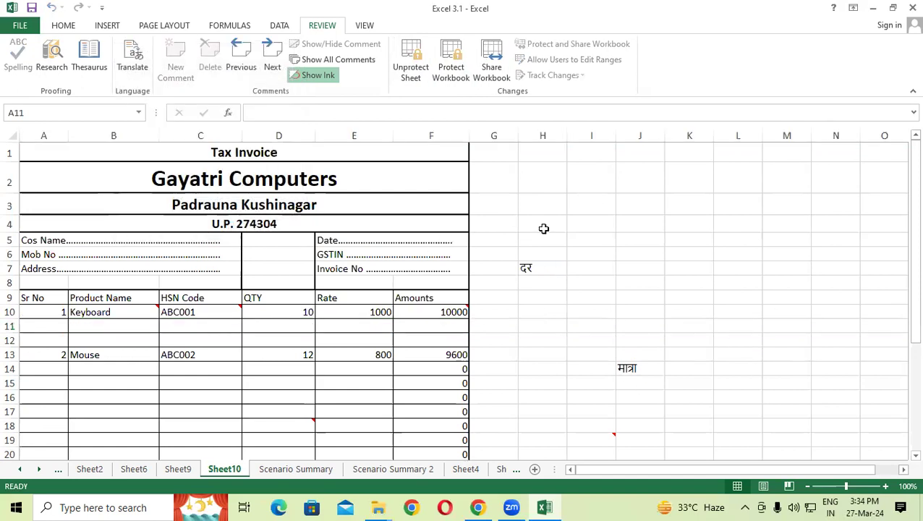
scroll(329, 279, down, 2)
scroll(331, 283, up, 2)
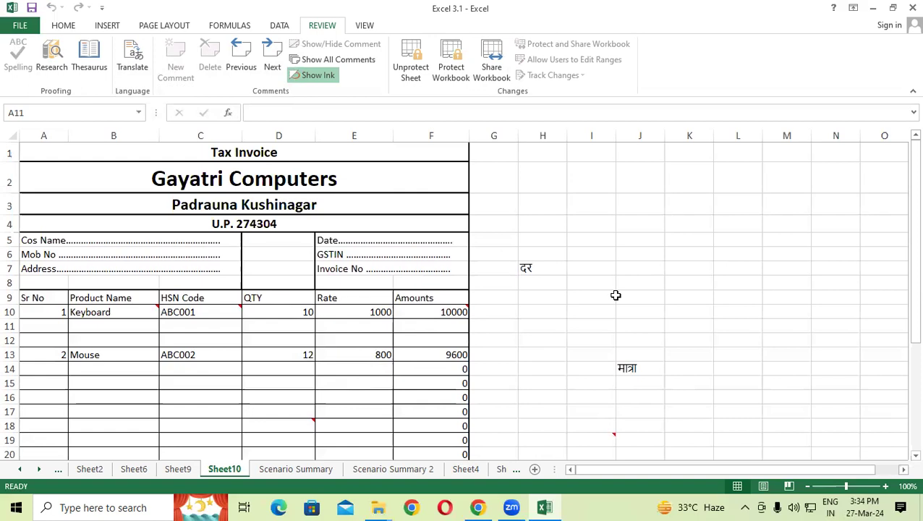
click(415, 68)
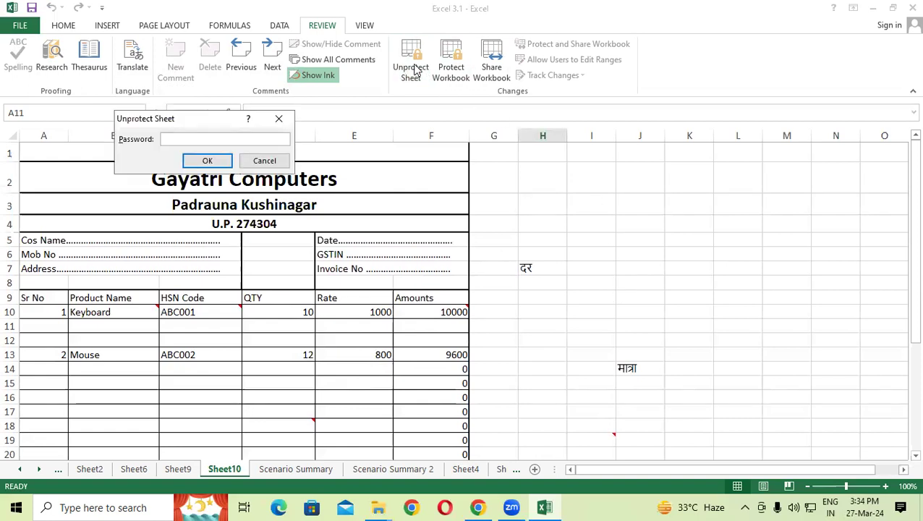
text(1)
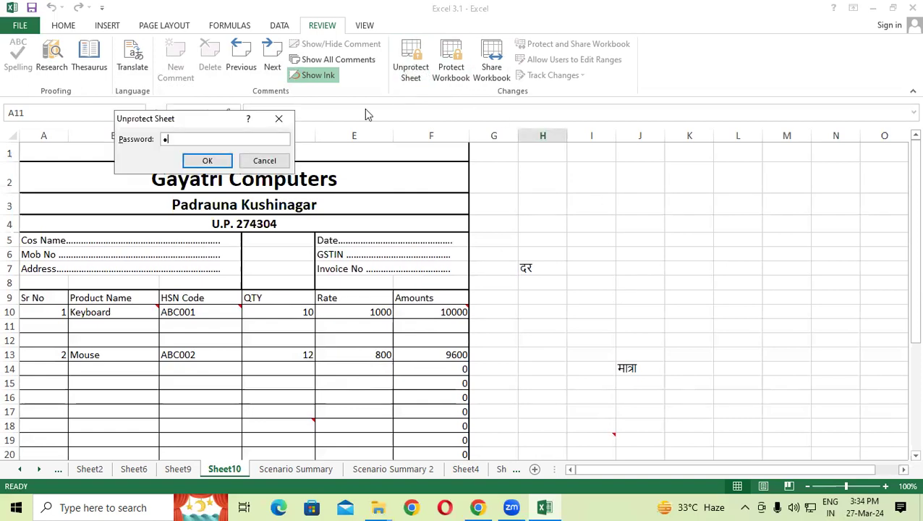
click(207, 160)
Step: Select cells G4 and H2, then try Share Workbook from the Review tab
click(673, 255)
click(488, 221)
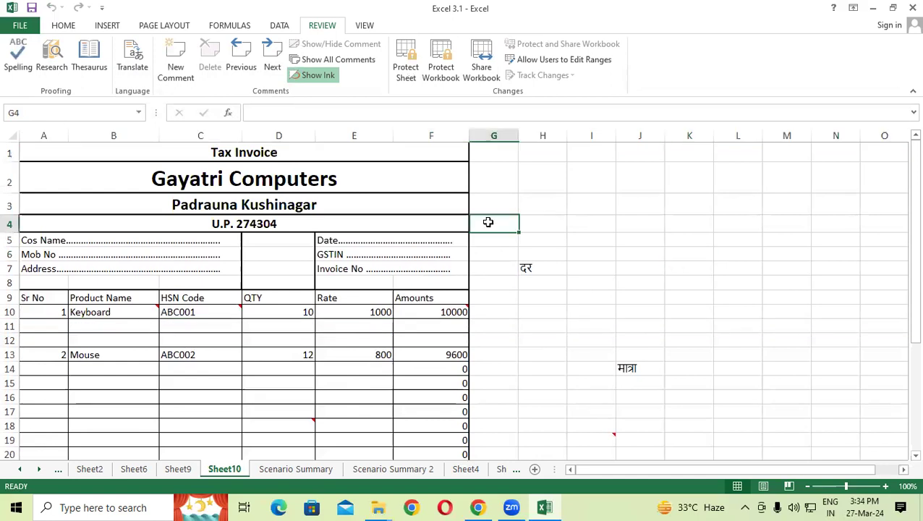
click(521, 179)
click(481, 66)
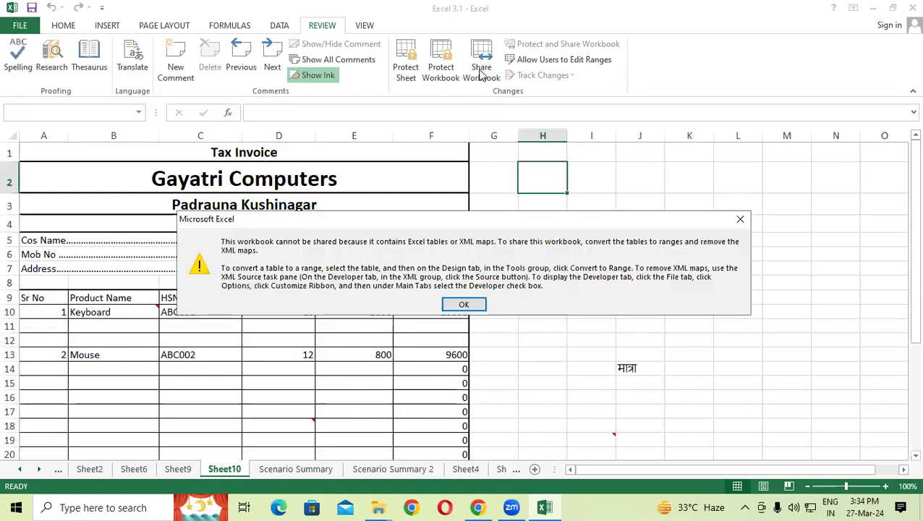
Step: Dismiss the tables/XML maps sharing warning, retry sharing, dismiss it again, and select I4
drag(507, 221, 462, 96)
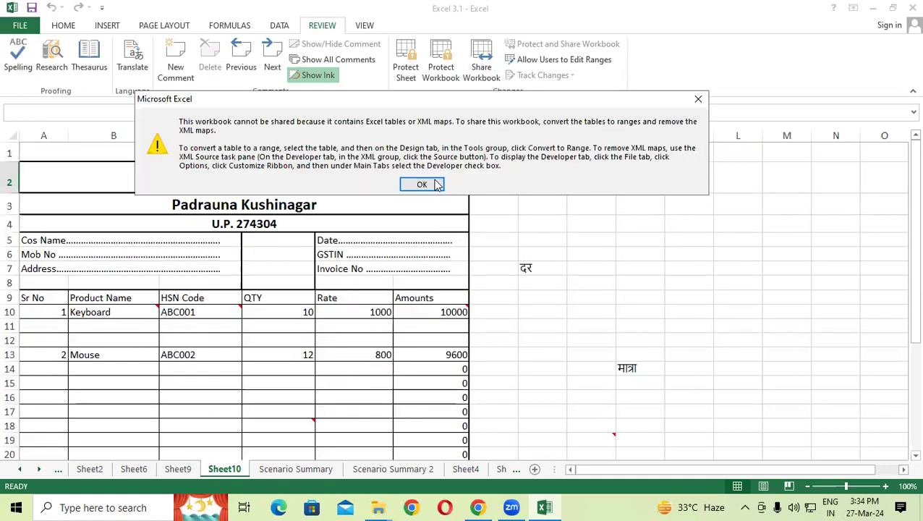
click(426, 181)
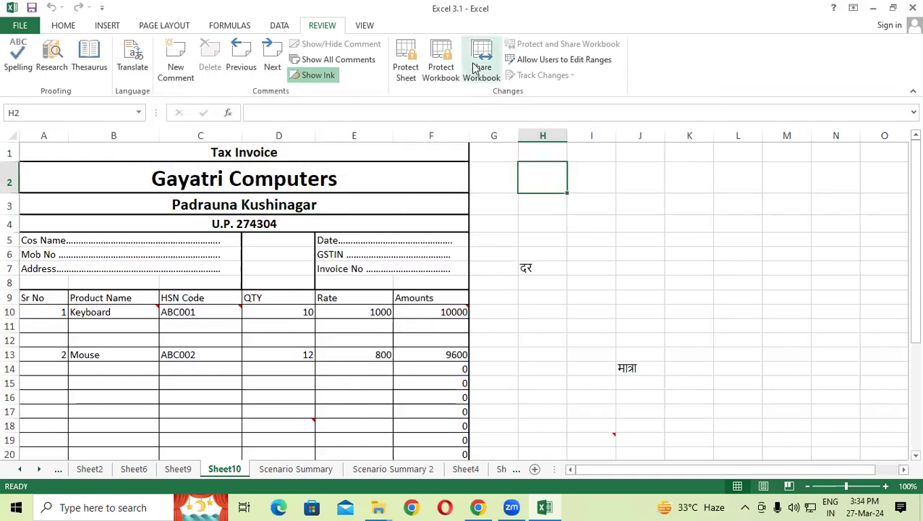
click(475, 67)
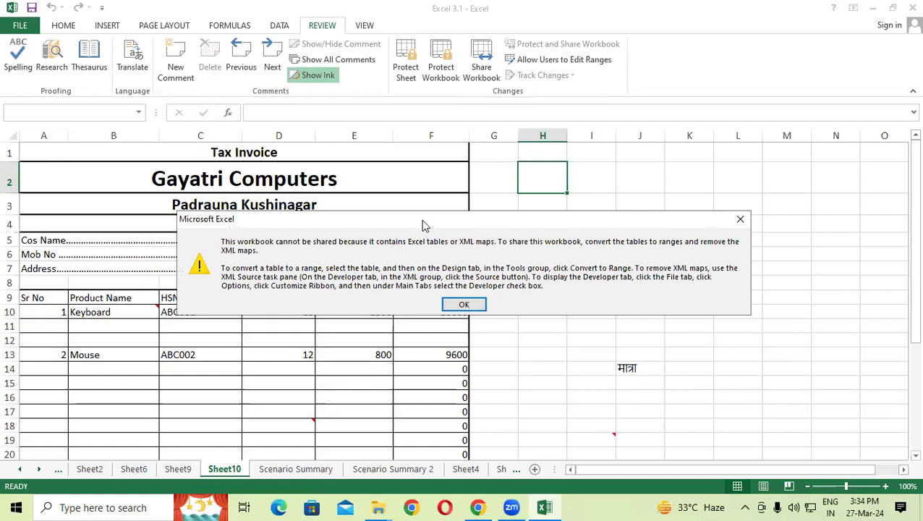
drag(423, 225, 462, 24)
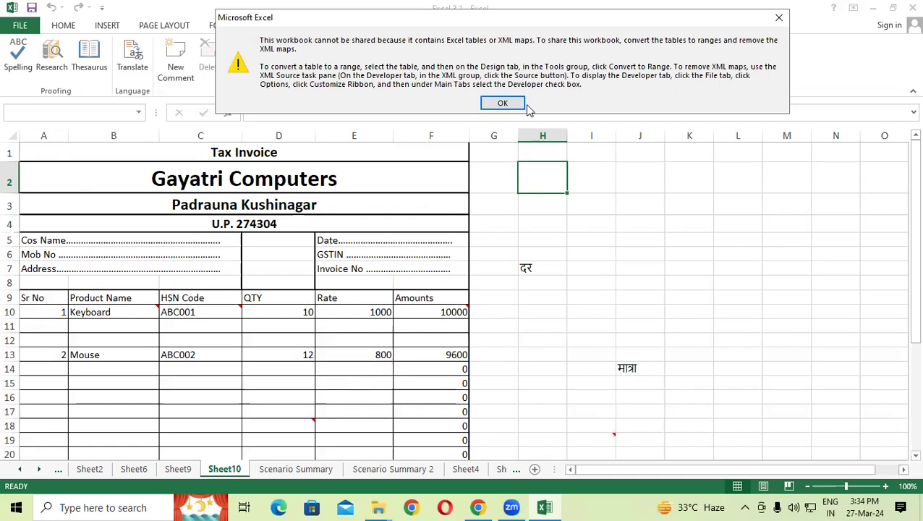
click(779, 18)
click(598, 229)
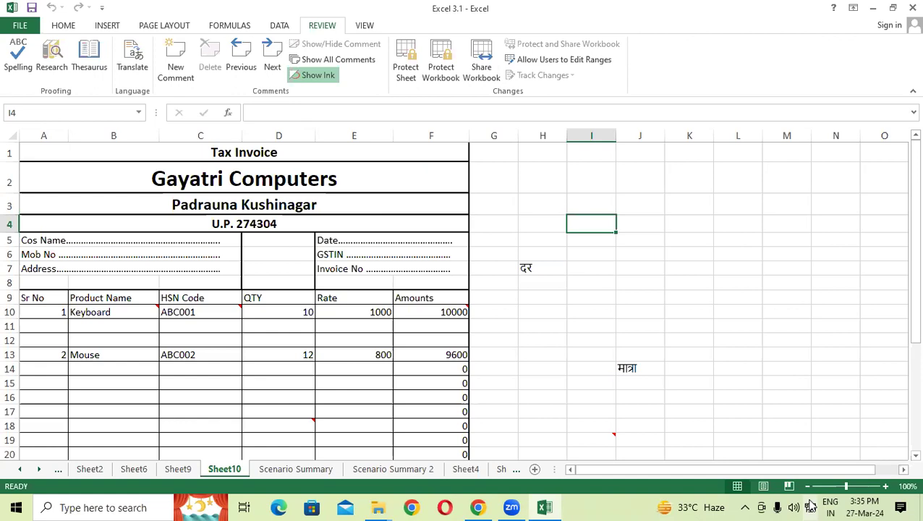
click(426, 203)
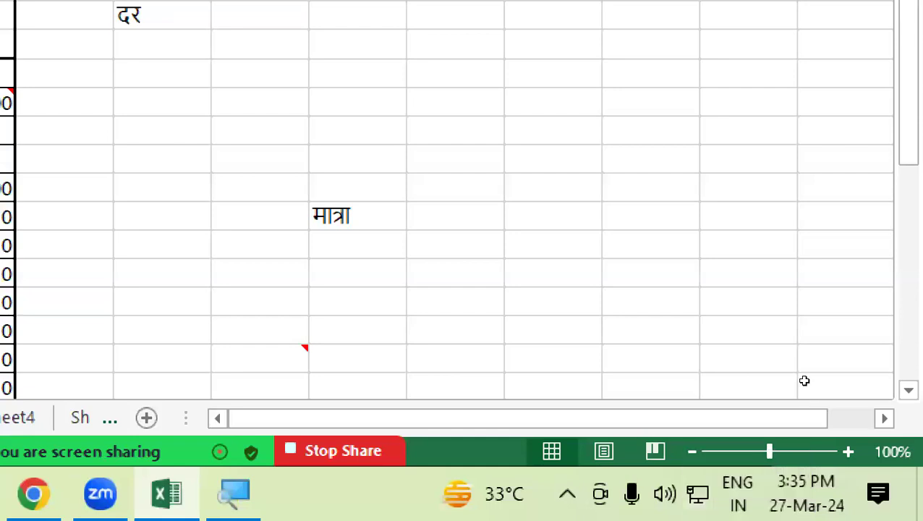
Step: Open Network & Internet settings from the network tray icon's menu
right_click(810, 504)
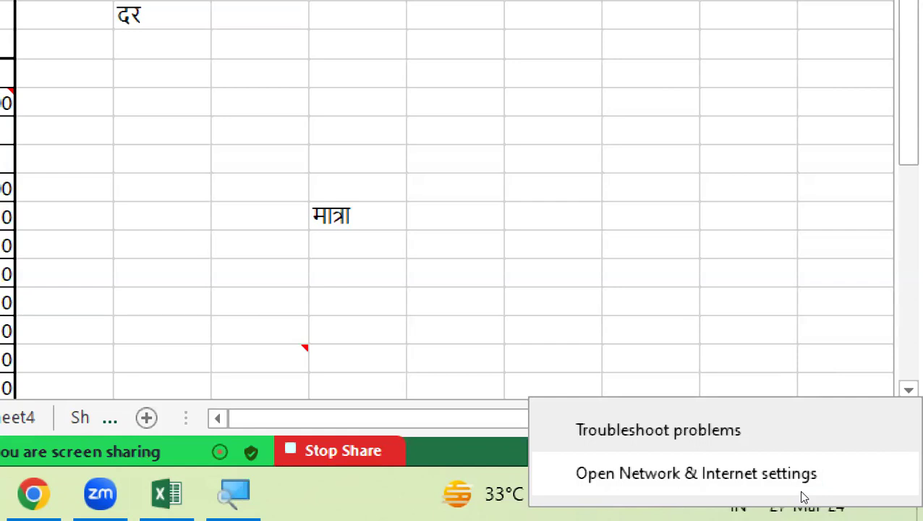
click(799, 490)
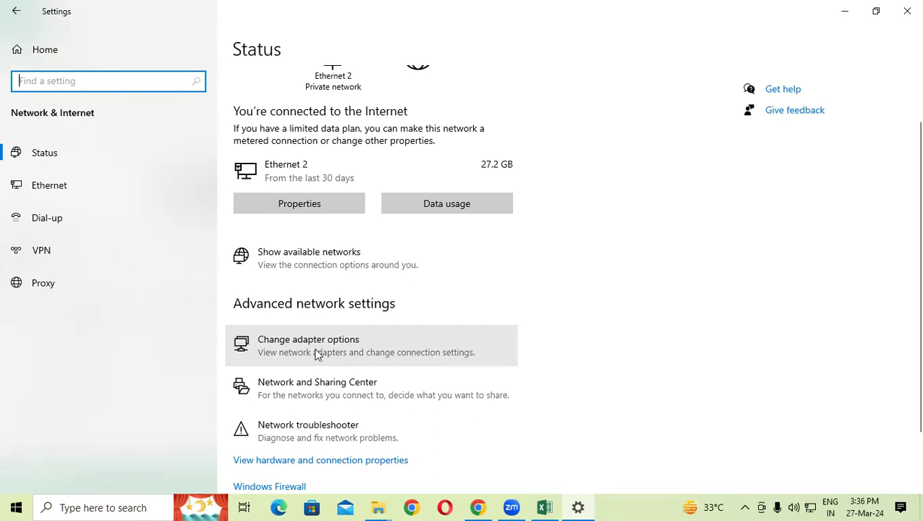
Step: View the Ethernet 2 adapter's IPv4 properties showing address 192.168.1.216
click(315, 350)
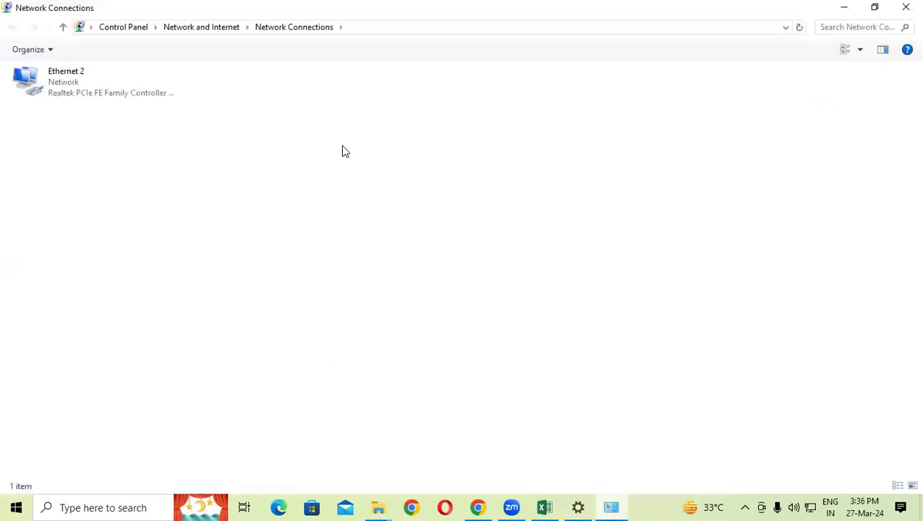
right_click(97, 75)
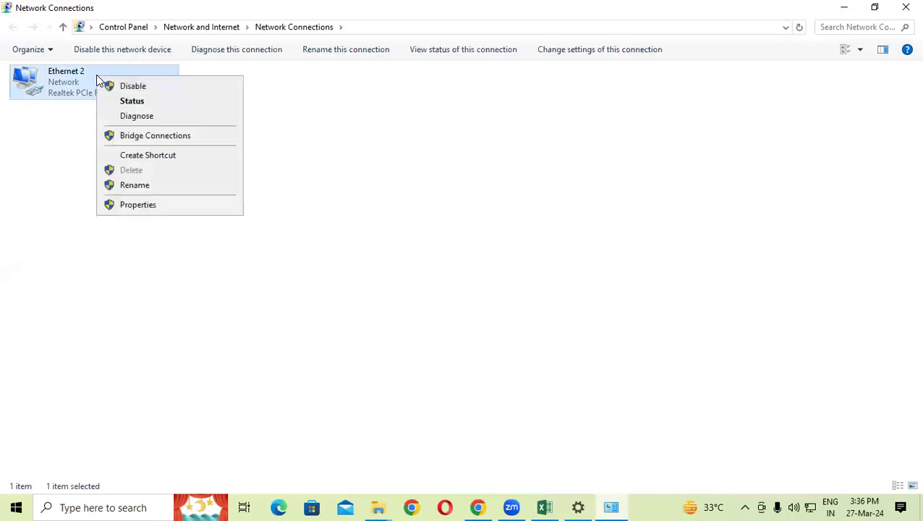
click(123, 206)
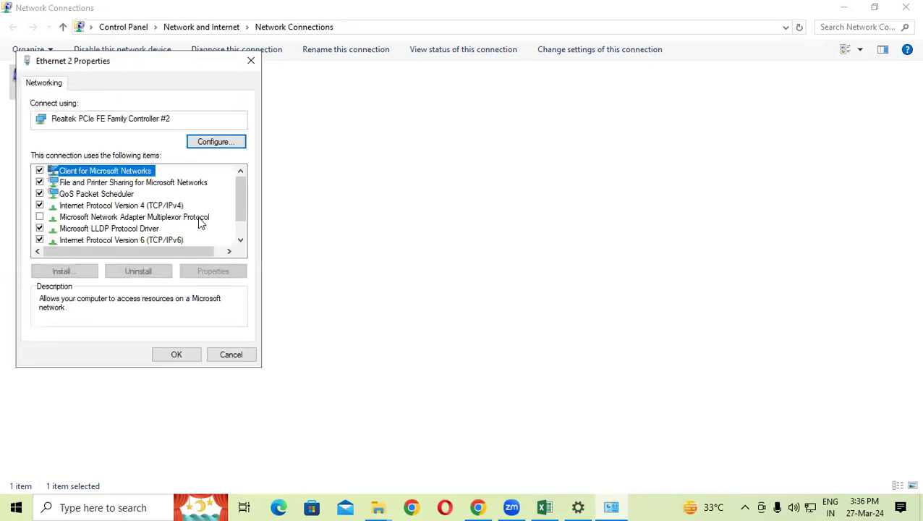
click(88, 207)
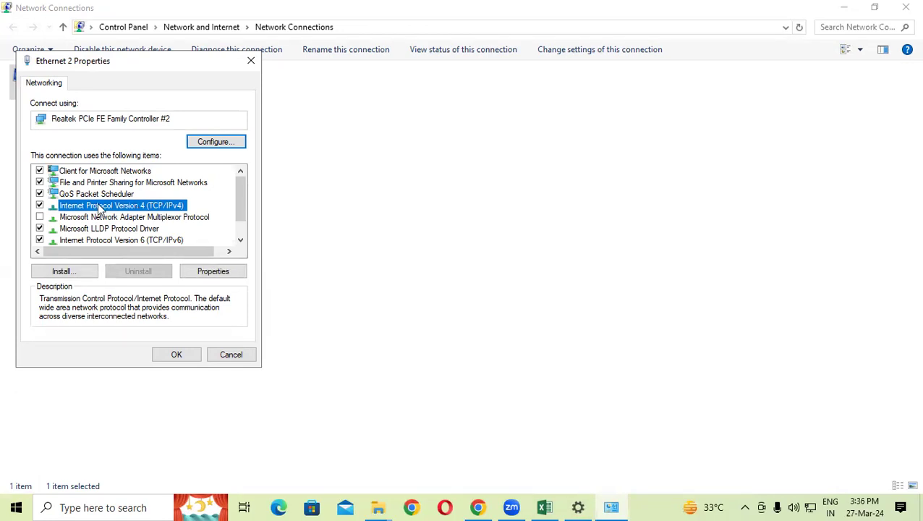
click(207, 274)
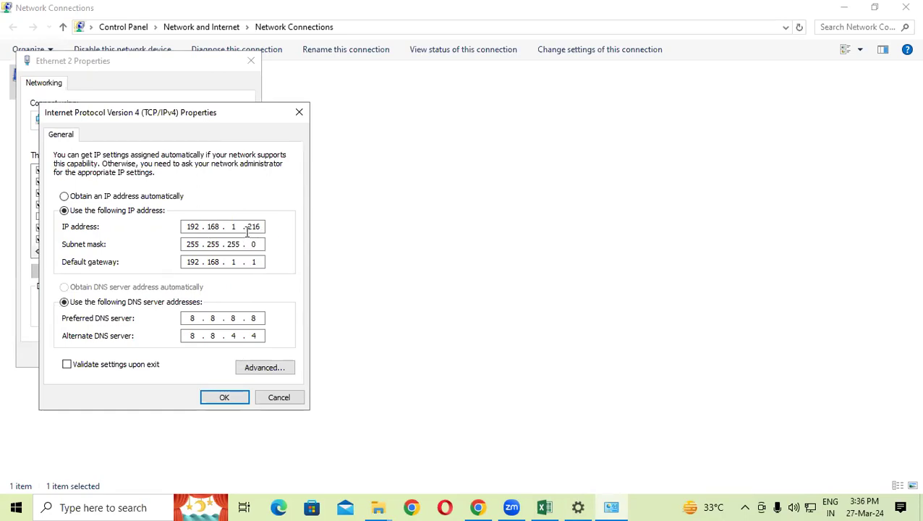
Step: Close the IPv4 and Ethernet 2 dialogs and both network windows
click(299, 112)
click(254, 62)
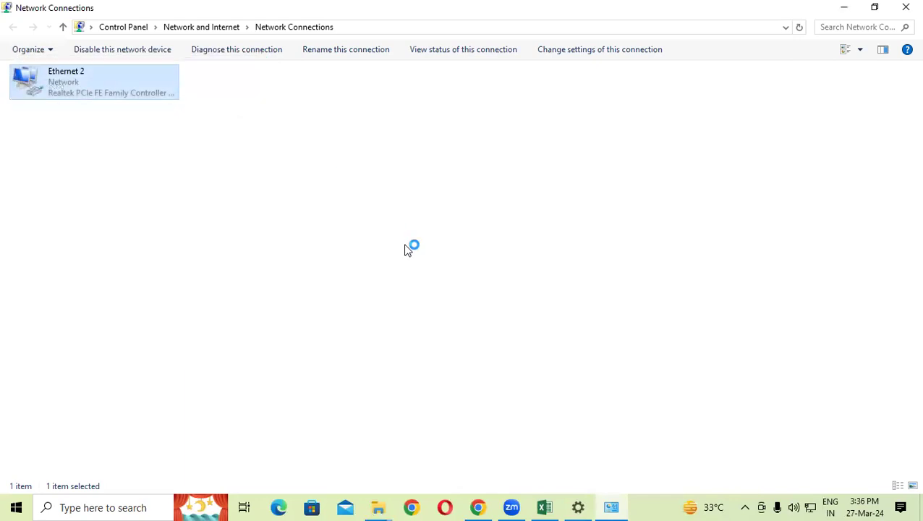
click(904, 7)
click(905, 7)
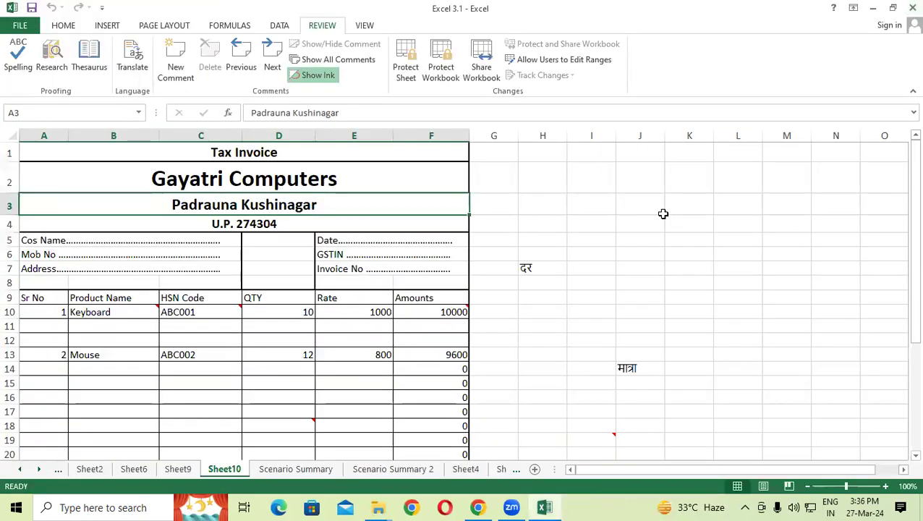
Step: Select cell E9, then reopen network settings and select Ethernet 2 under adapter options
click(361, 298)
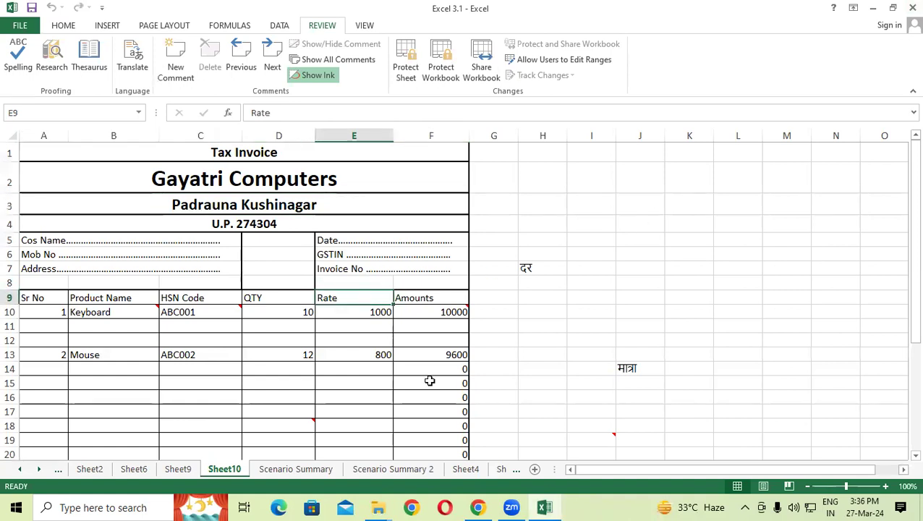
right_click(811, 505)
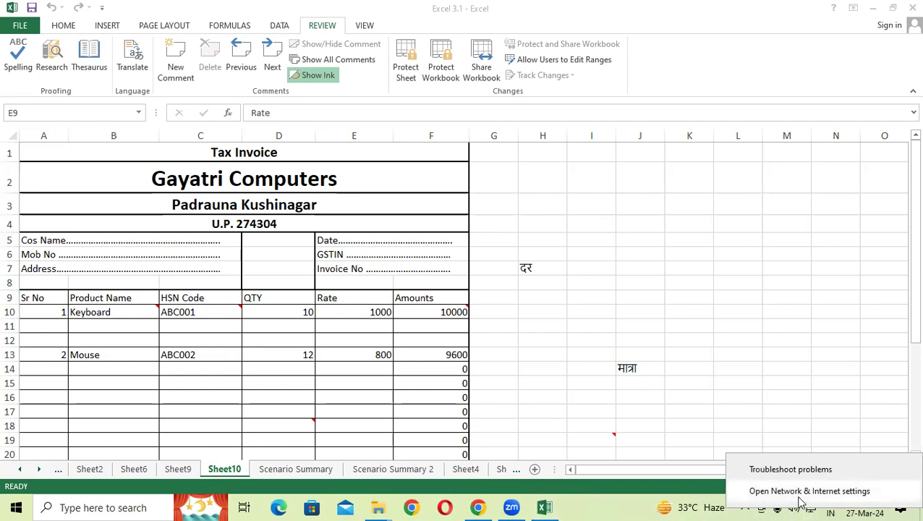
click(799, 492)
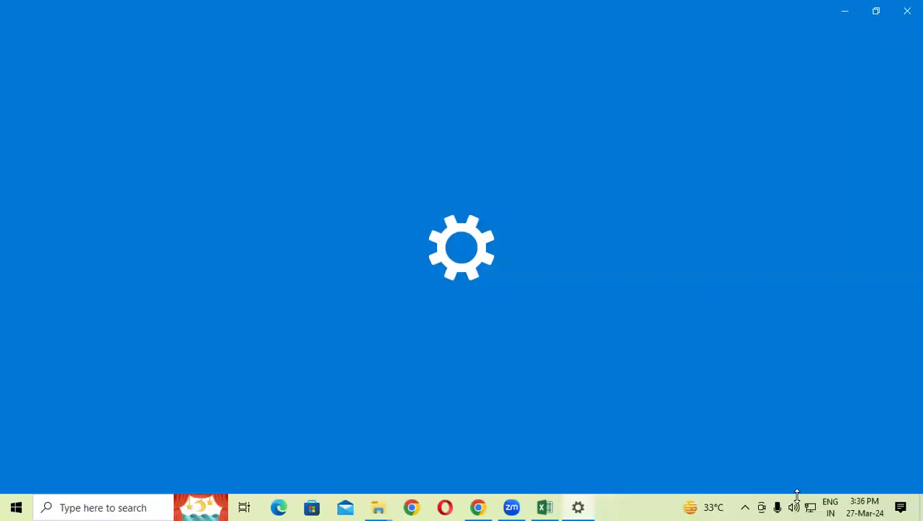
scroll(404, 356, down, 2)
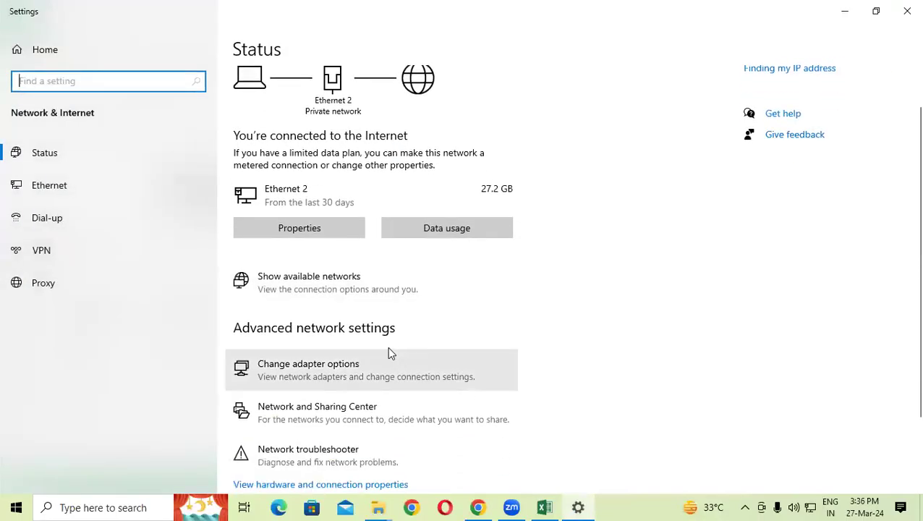
click(270, 377)
click(81, 96)
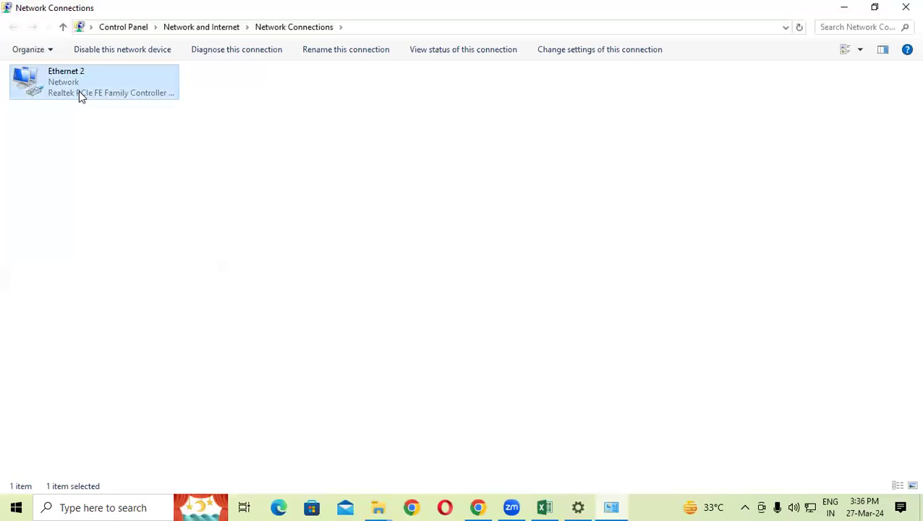
Step: Open Ethernet 2's TCP/IPv4 properties, showing static IP 192.168.1.216 and gateway 192.168.1.1
right_click(79, 92)
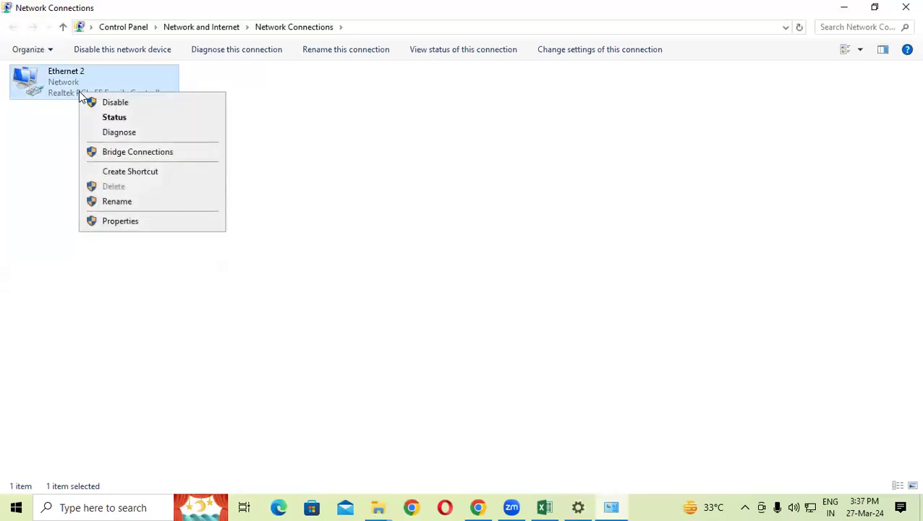
click(120, 221)
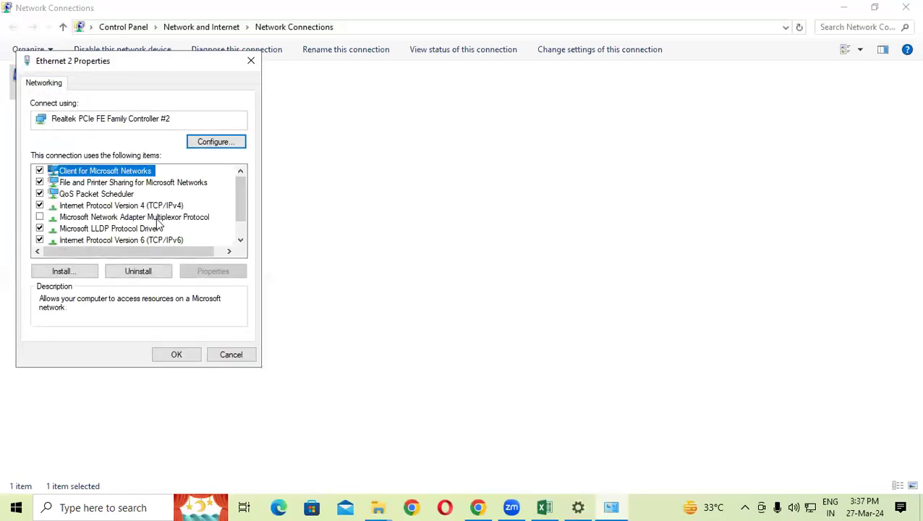
click(165, 207)
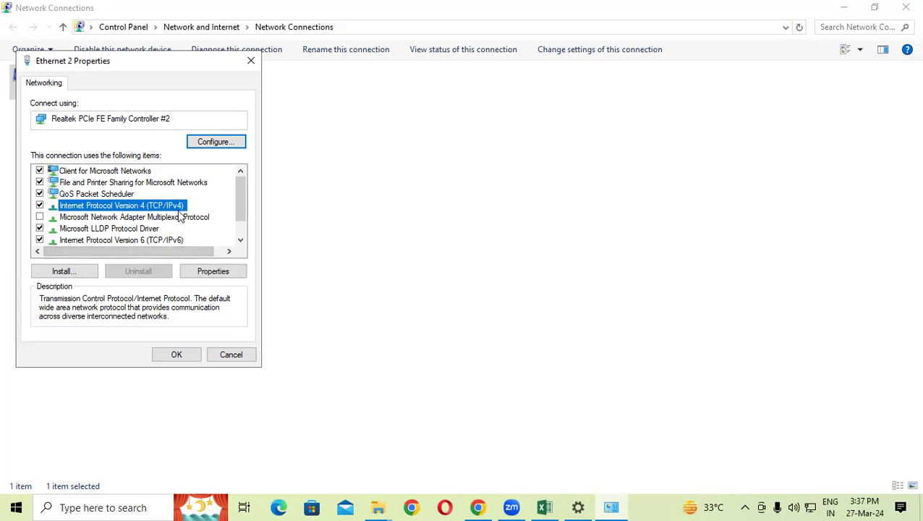
click(198, 271)
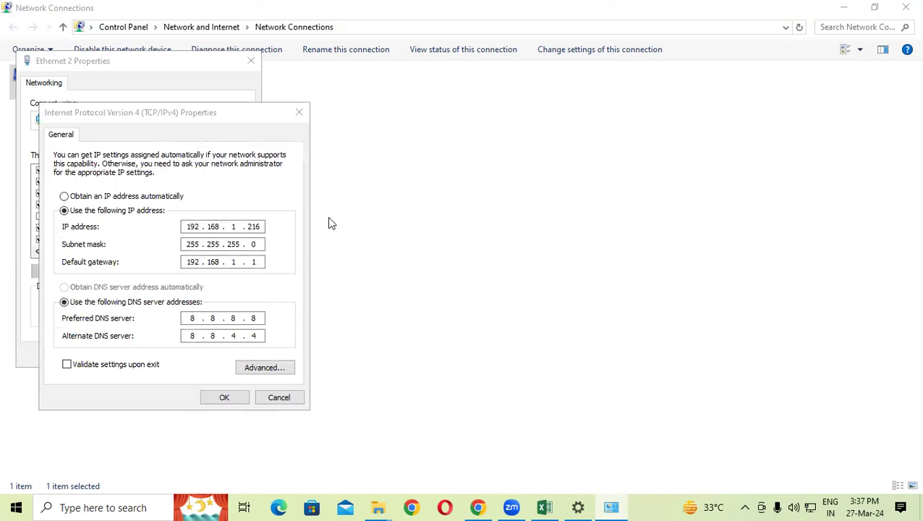
Step: Handwrite and underline 192.168.1.216 with the screen pen, erase it, and cancel the IPv4 dialog
drag(426, 101, 436, 143)
mouse_move(470, 96)
mouse_down()
mouse_move(455, 141)
mouse_move(507, 128)
mouse_up()
click(516, 114)
drag(514, 83, 519, 125)
drag(530, 81, 539, 122)
drag(560, 85, 587, 101)
click(571, 108)
click(614, 83)
drag(618, 64, 638, 89)
drag(644, 44, 646, 93)
mouse_move(659, 43)
mouse_down()
mouse_move(670, 78)
mouse_move(656, 72)
mouse_up()
drag(370, 211, 668, 106)
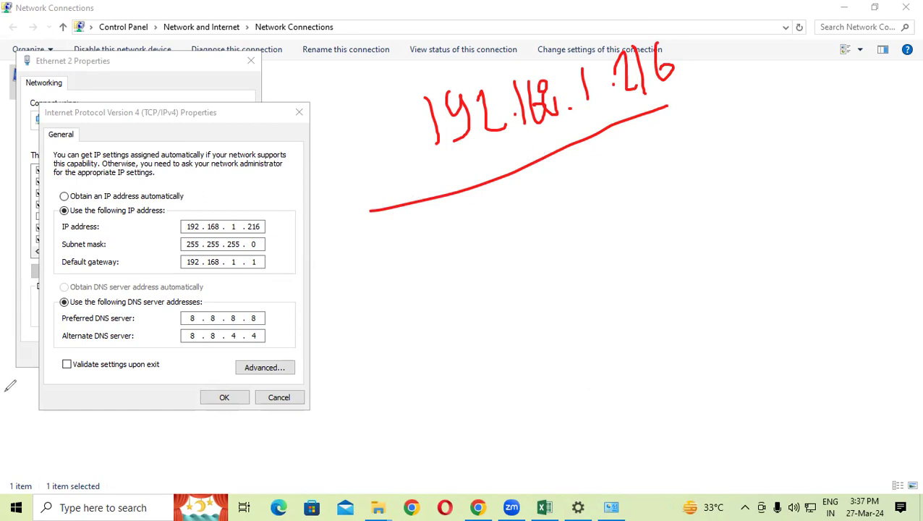
click(52, 378)
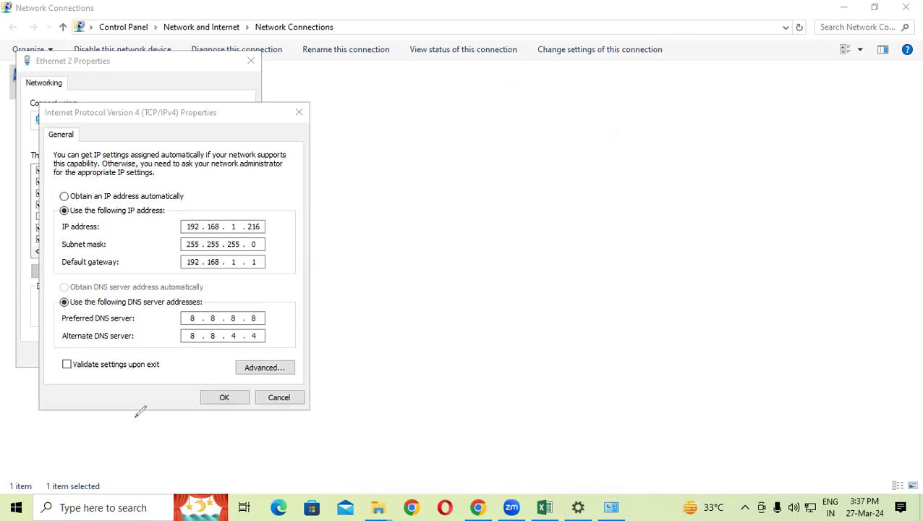
click(293, 400)
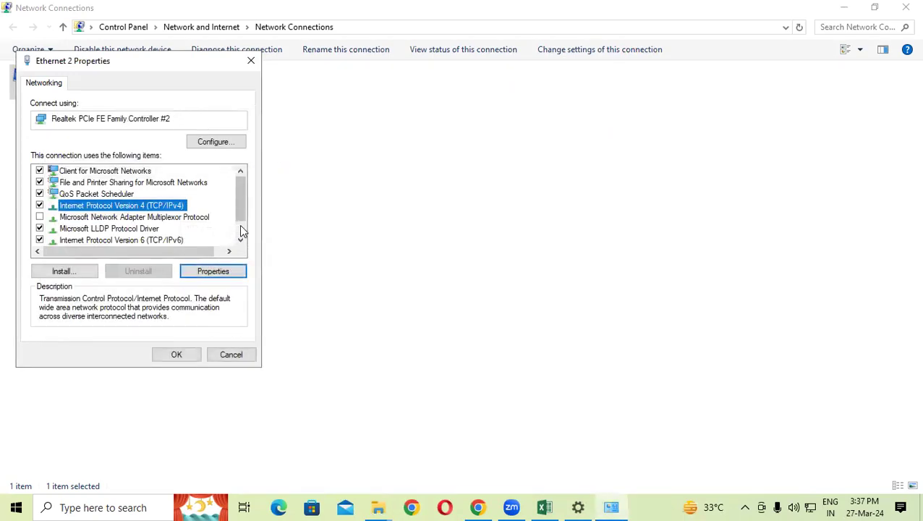
Step: Cancel the Ethernet 2 properties and close both network windows
click(239, 355)
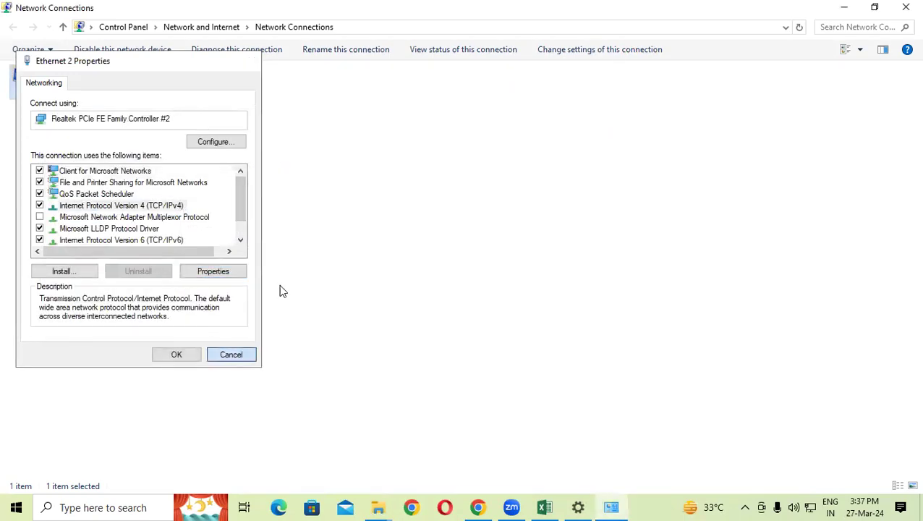
click(904, 7)
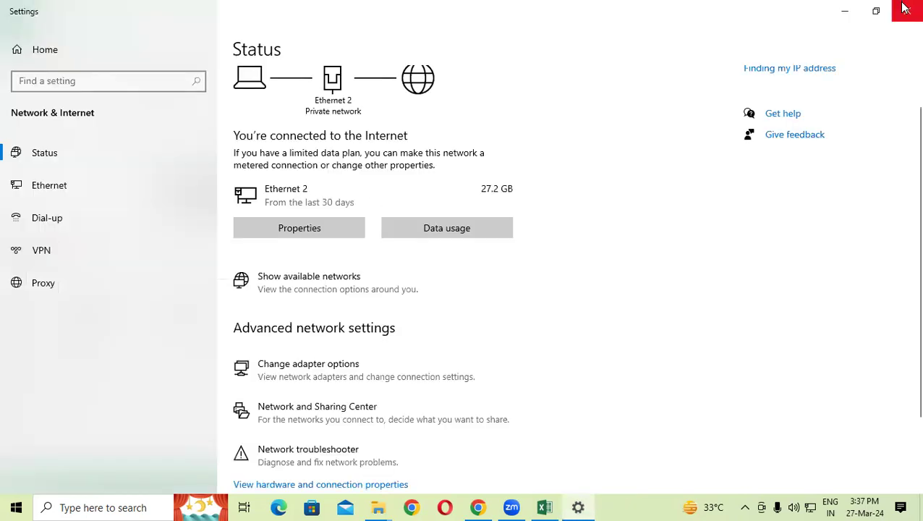
click(904, 6)
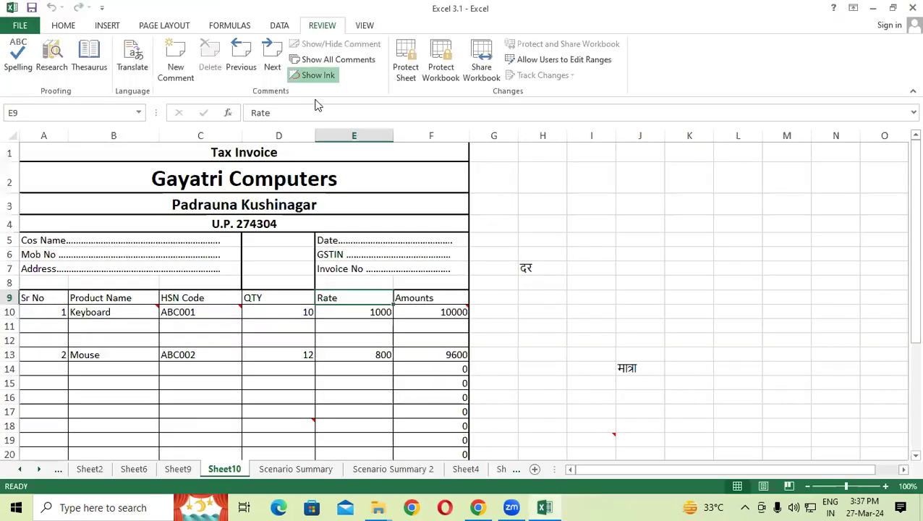
Step: Keep the workbook open but minimised, then select EXCEL 12.3 on Local Disk (D:)
click(911, 7)
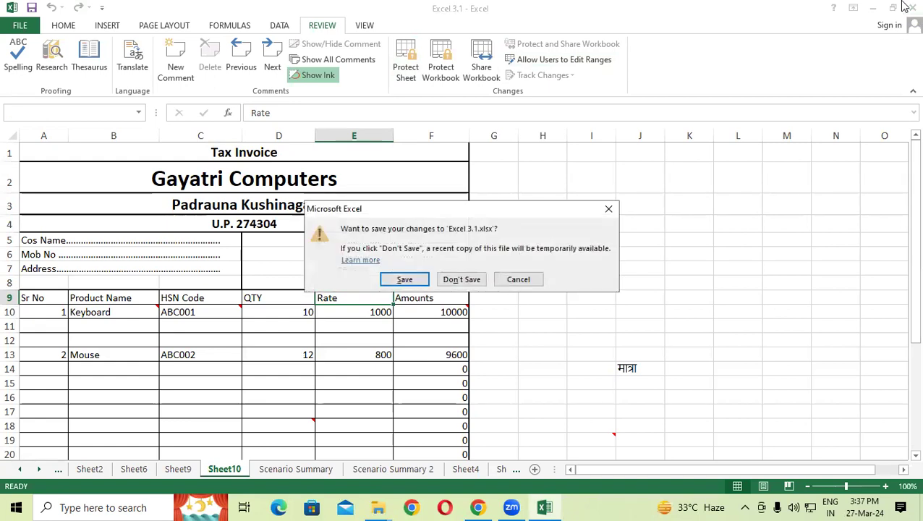
click(612, 209)
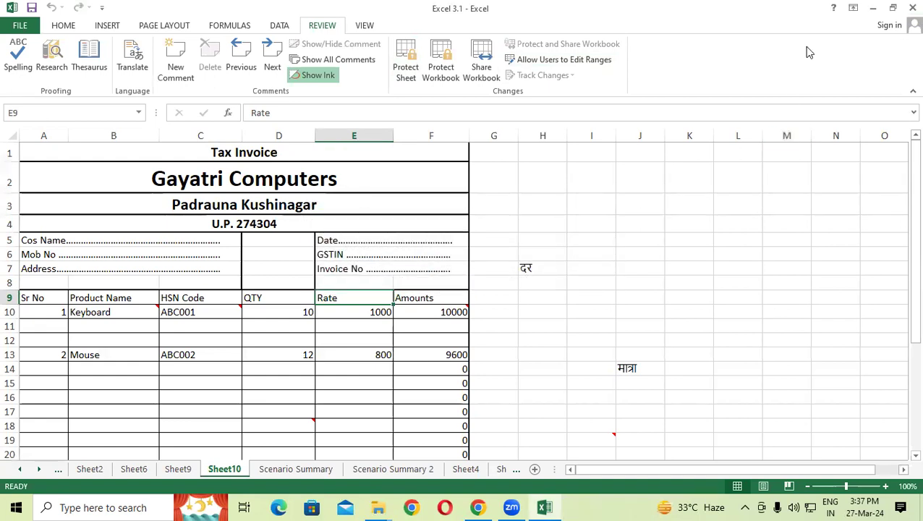
click(873, 8)
click(843, 7)
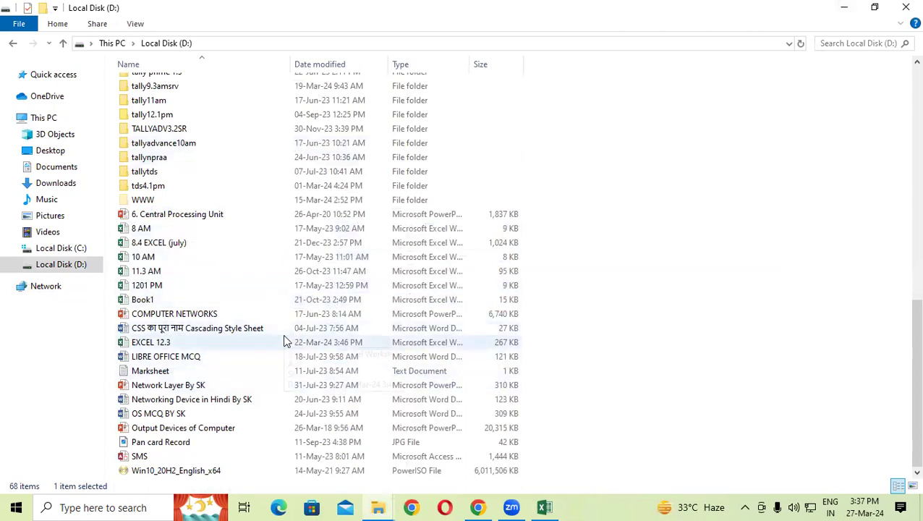
click(202, 346)
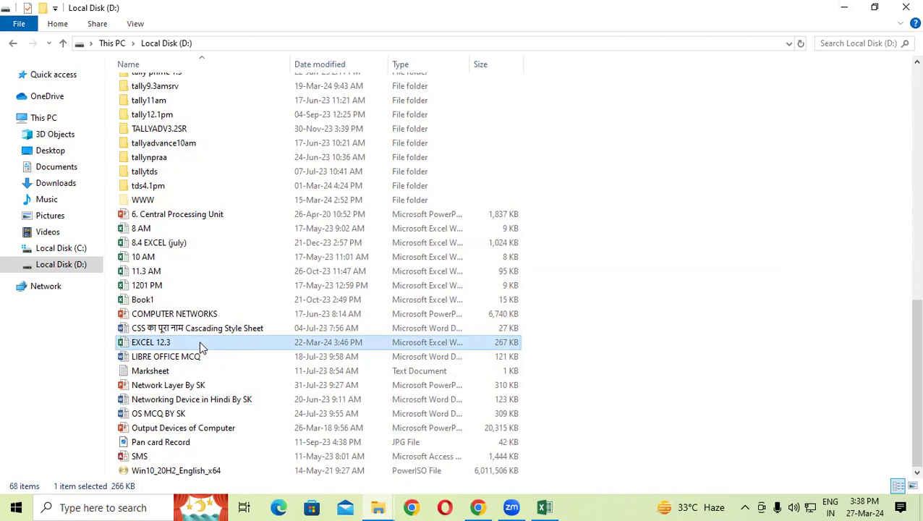
right_click(201, 347)
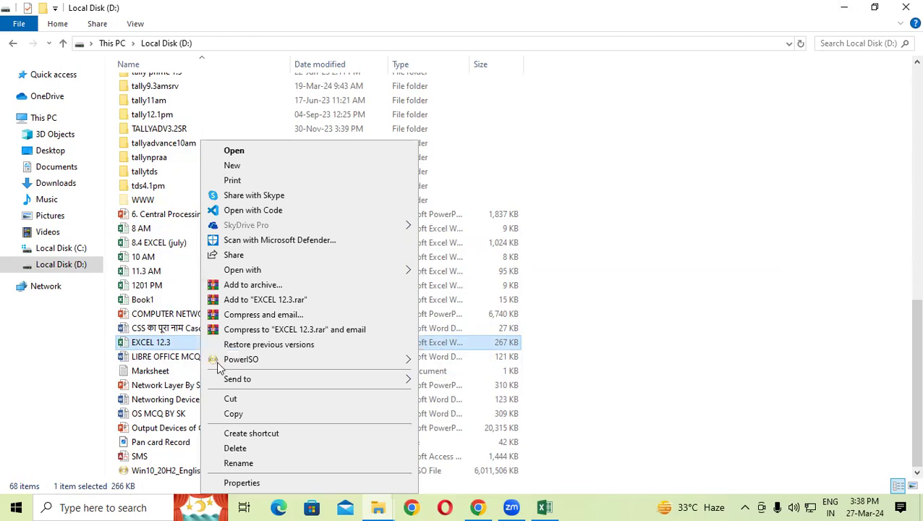
click(239, 483)
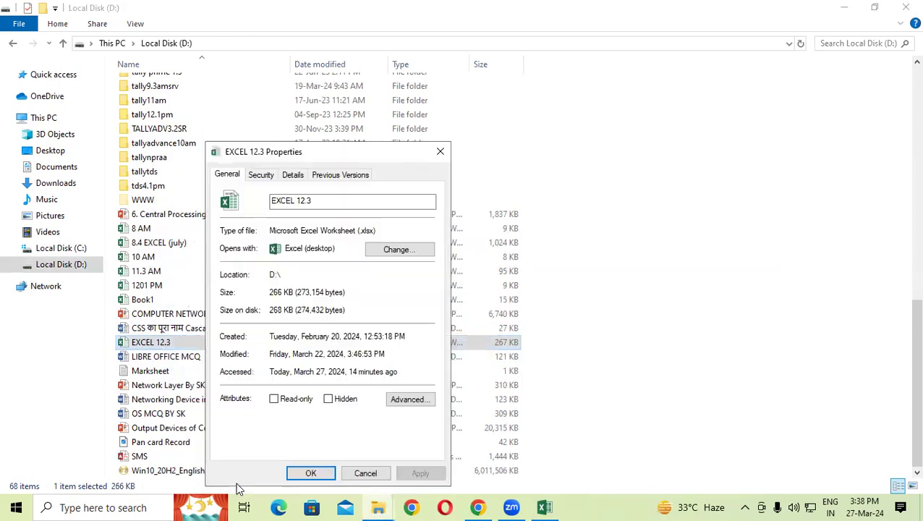
drag(333, 152, 337, 77)
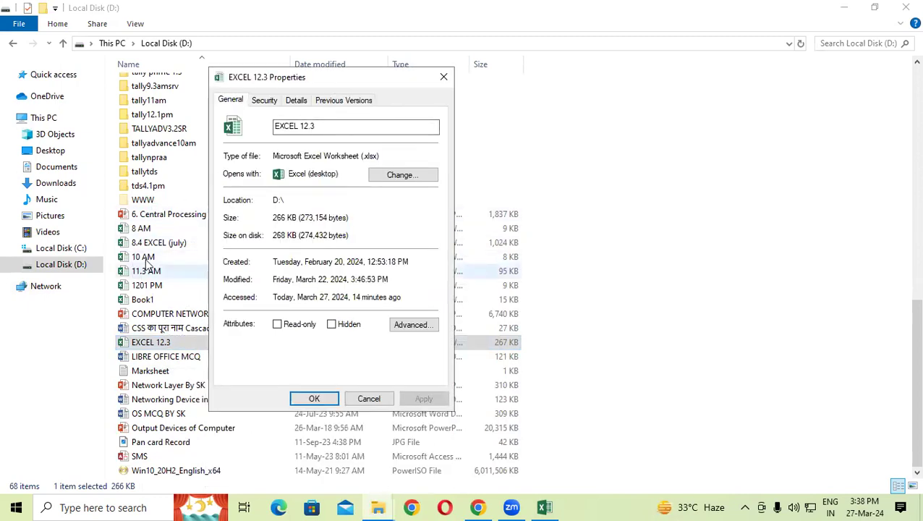
click(266, 101)
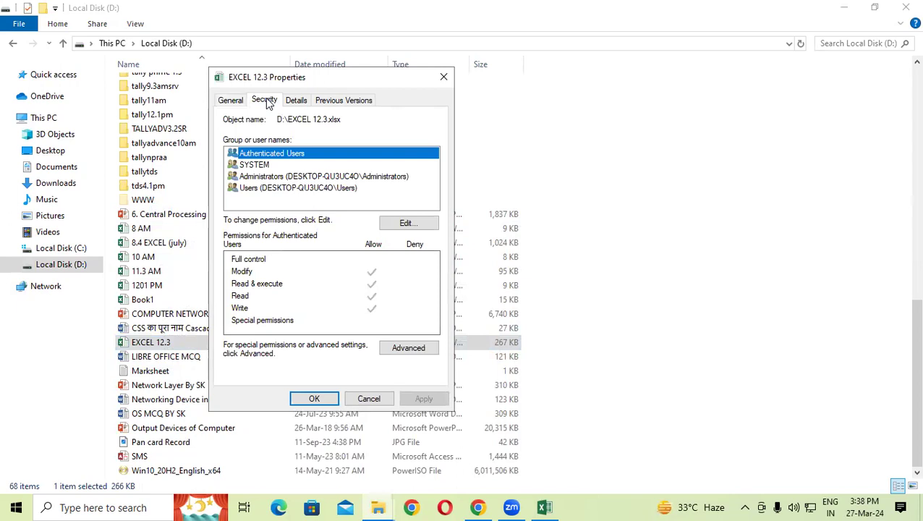
click(443, 77)
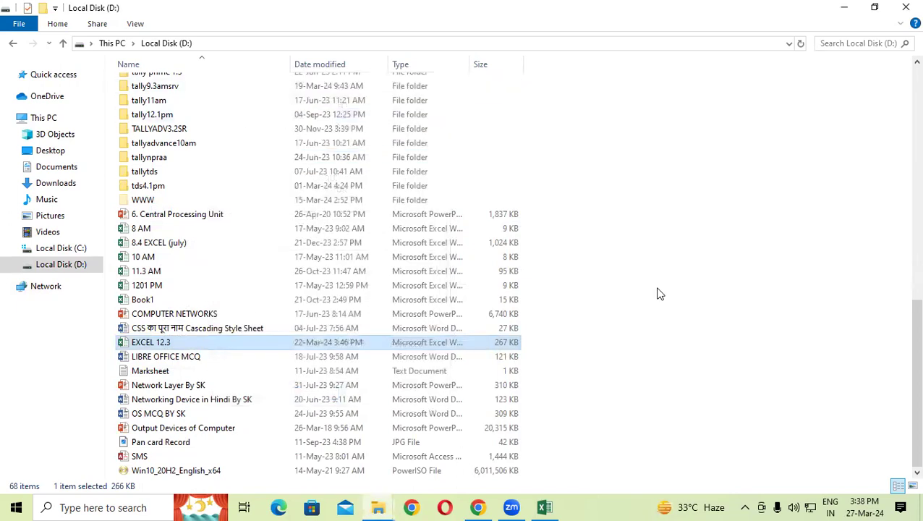
Step: Check the WWW folder's contents and return to the Local Disk (D:) listing
double_click(150, 202)
click(175, 43)
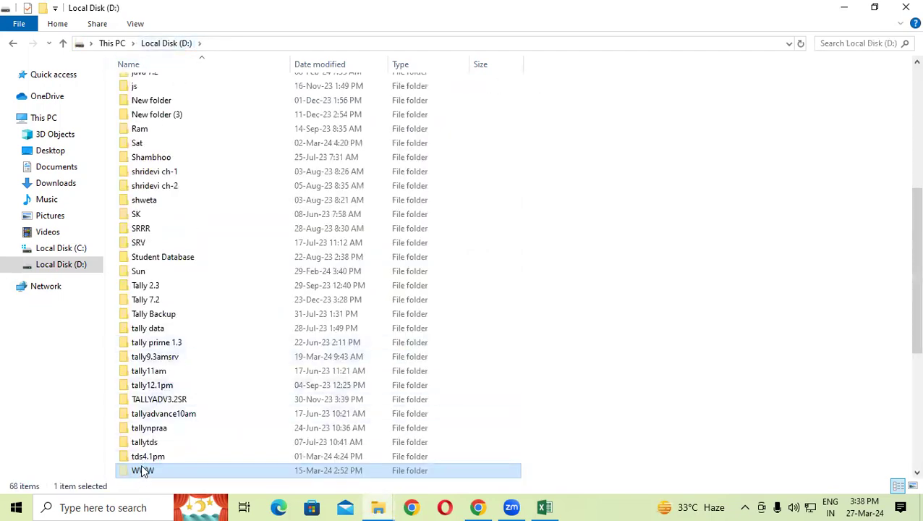
scroll(156, 412, down, 2)
scroll(159, 413, down, 2)
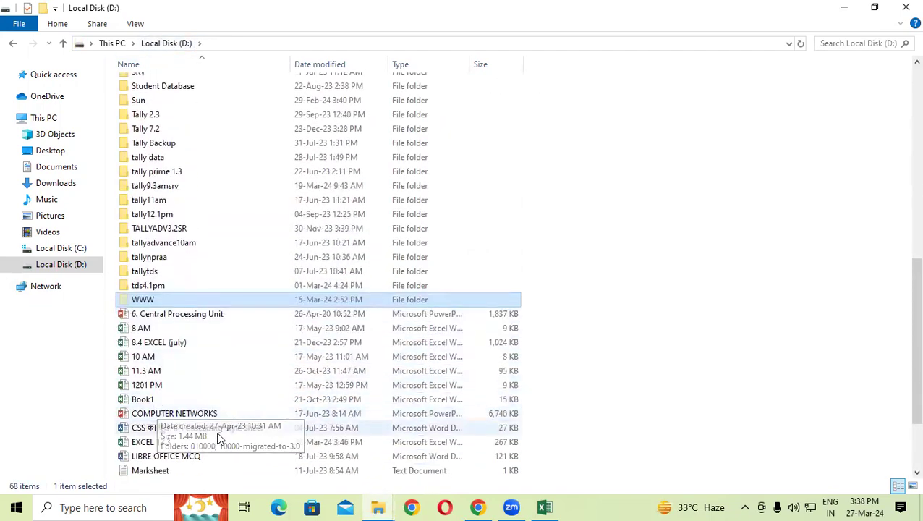
scroll(177, 418, down, 1)
Step: Drag EXCEL 12.3 into WWW, confirm it arrived beside Book1, and return to D:
drag(152, 428, 167, 288)
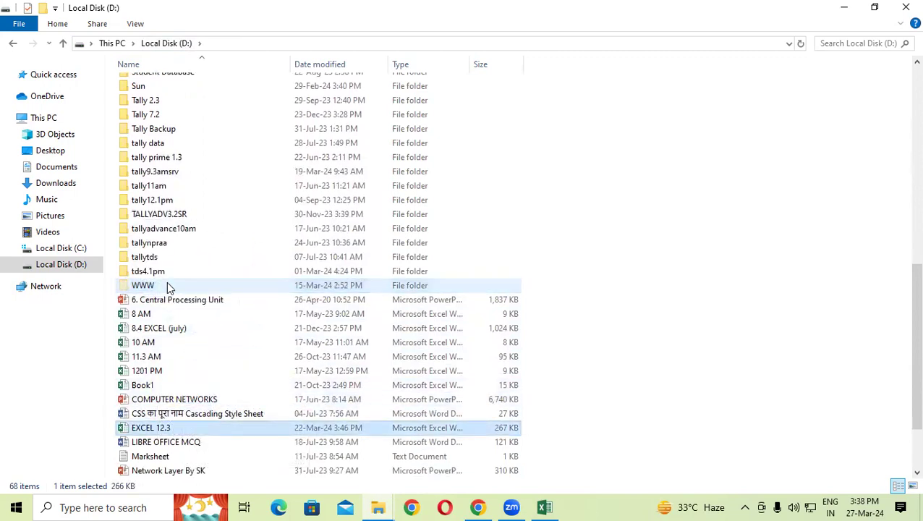
double_click(174, 291)
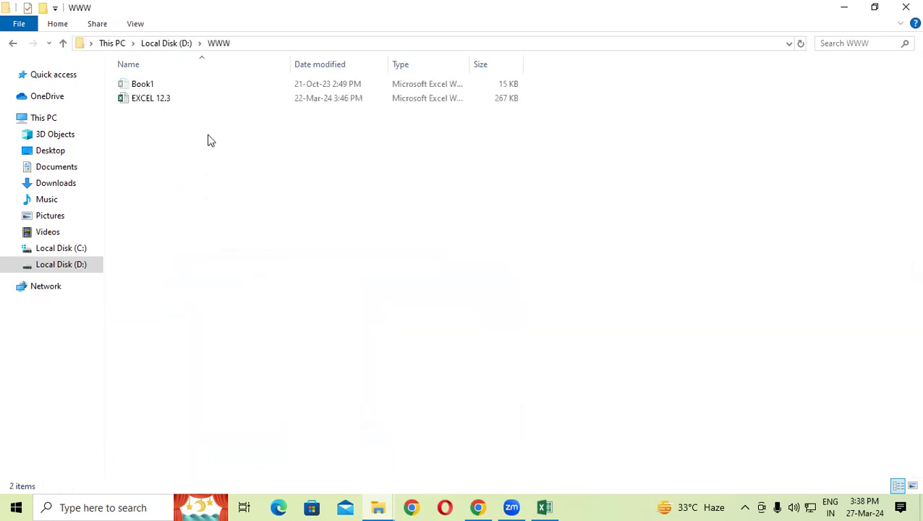
click(144, 98)
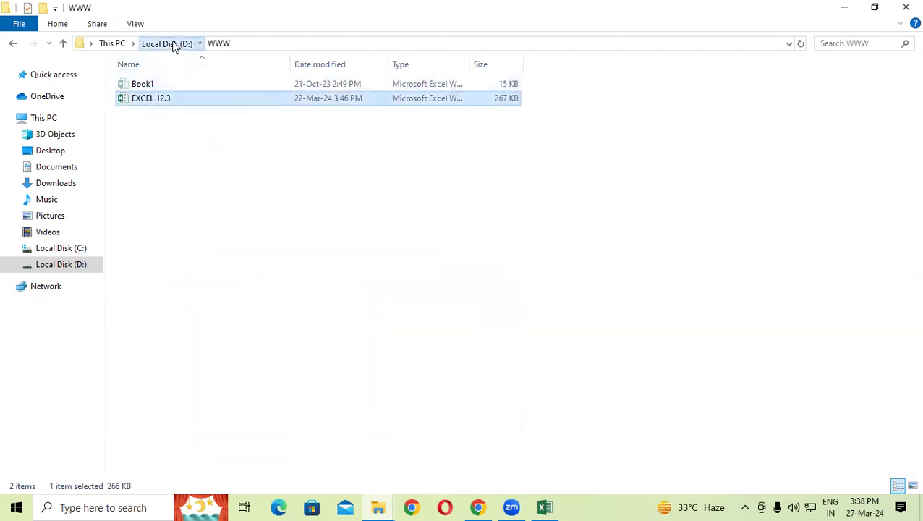
click(173, 43)
scroll(209, 307, down, 3)
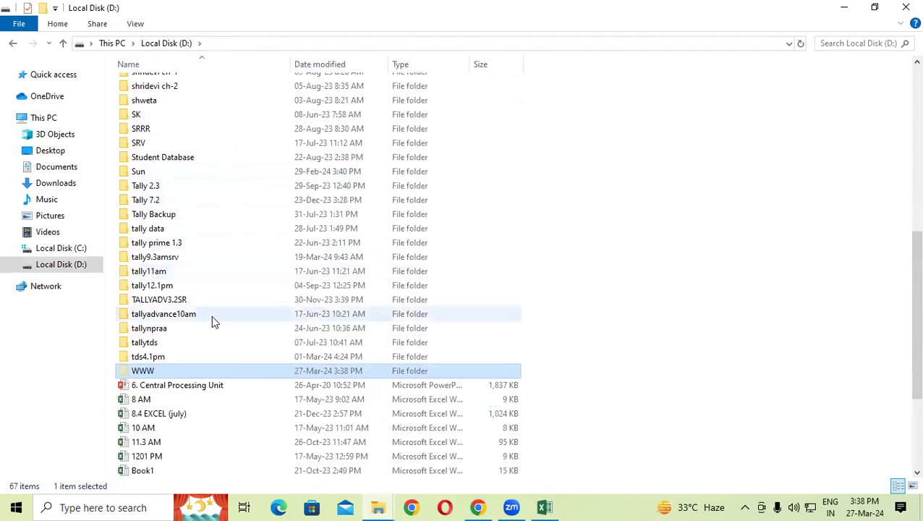
Step: Clear the Hidden attribute on the WWW folder and confirm its Sharing tab shows Not Shared
right_click(154, 370)
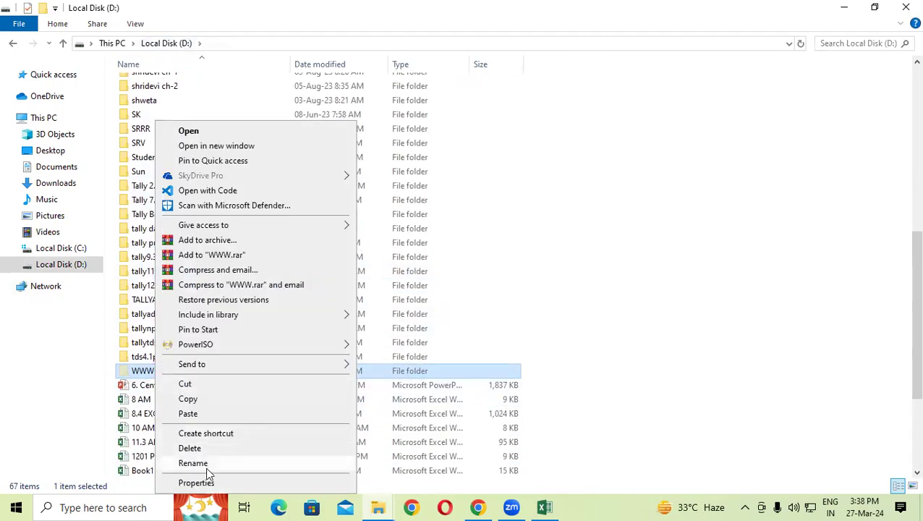
click(206, 483)
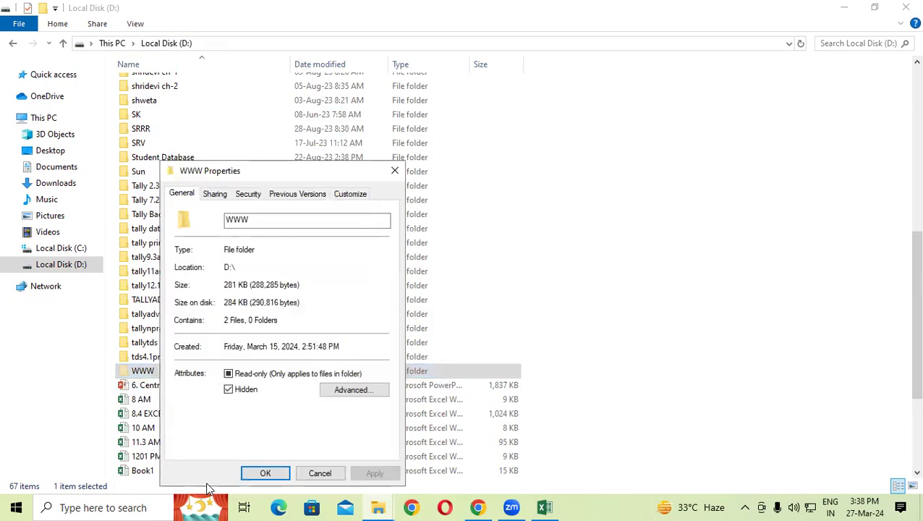
click(228, 389)
drag(284, 175, 290, 45)
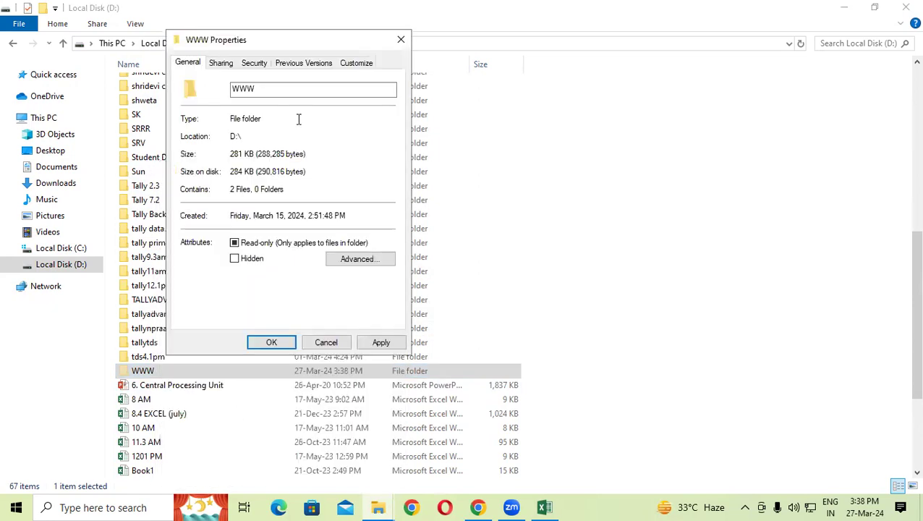
click(370, 340)
click(355, 211)
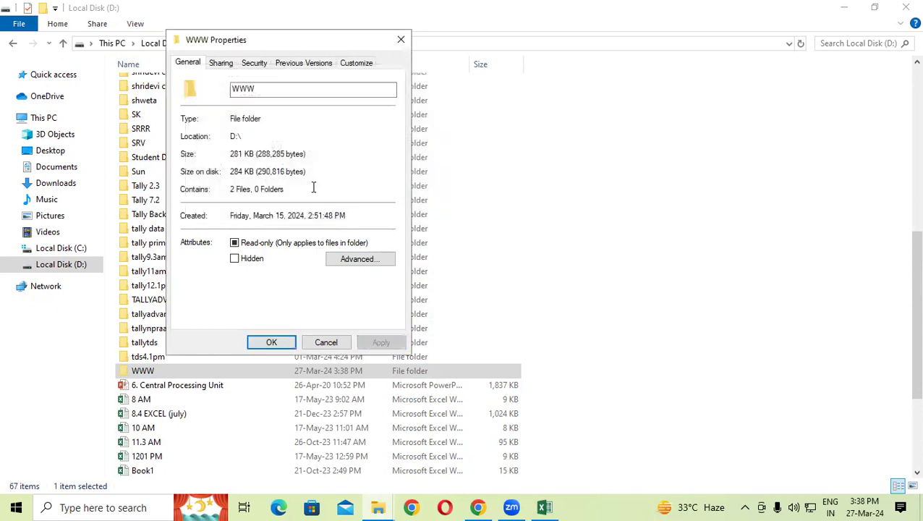
click(225, 67)
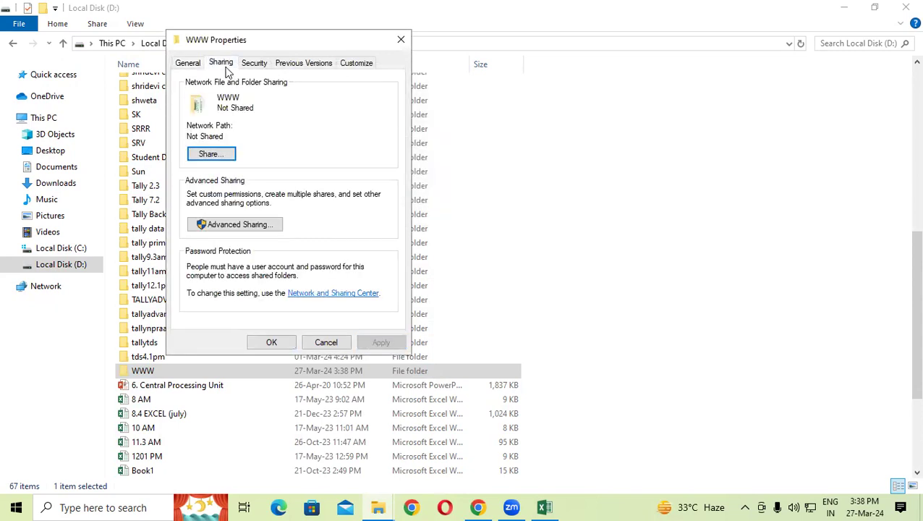
click(401, 39)
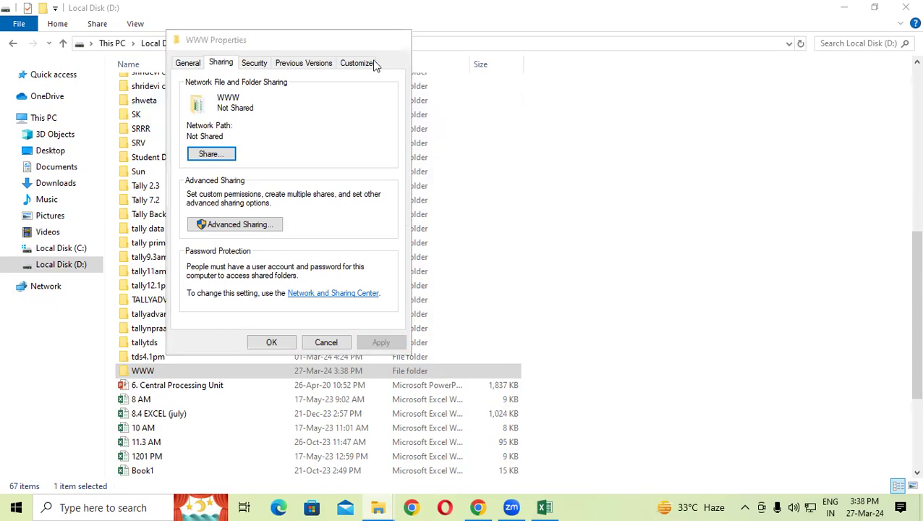
Step: Turn on Advanced Sharing for the WWW folder under share name WWW, limited to 20 users
right_click(162, 377)
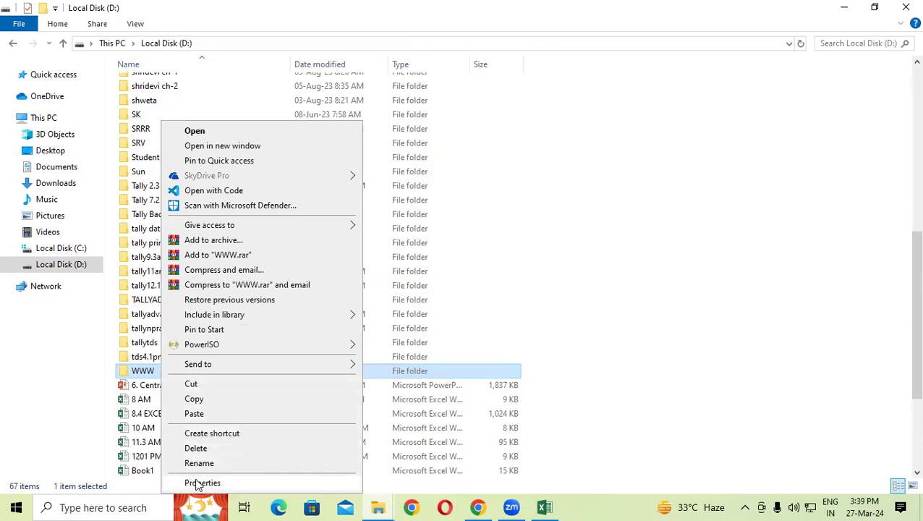
click(196, 483)
drag(264, 184, 264, 50)
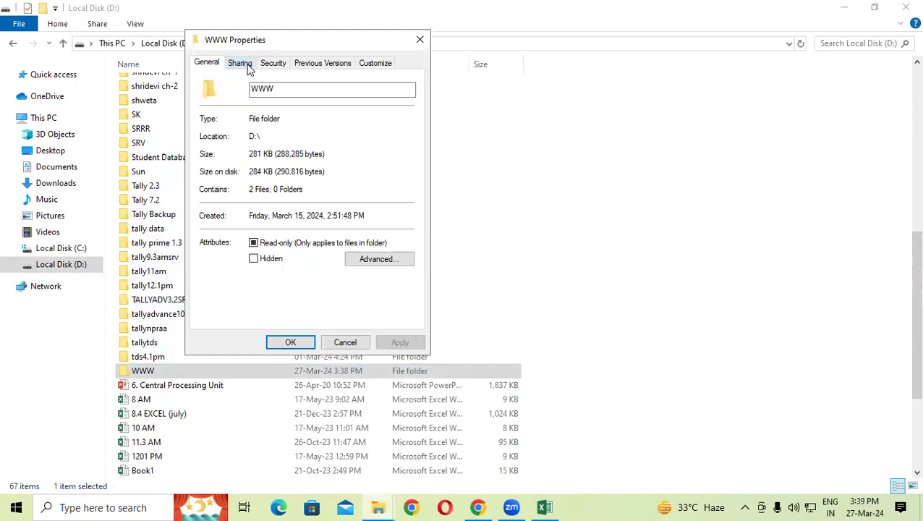
click(241, 64)
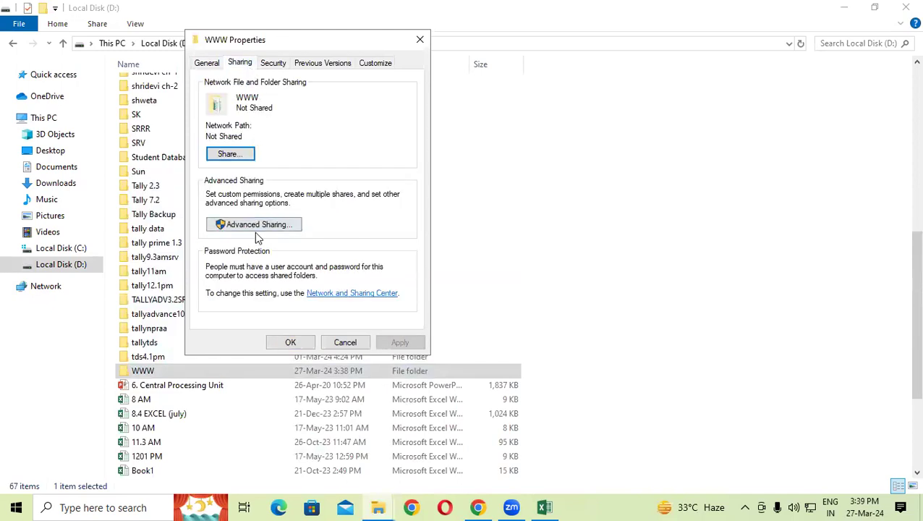
click(256, 225)
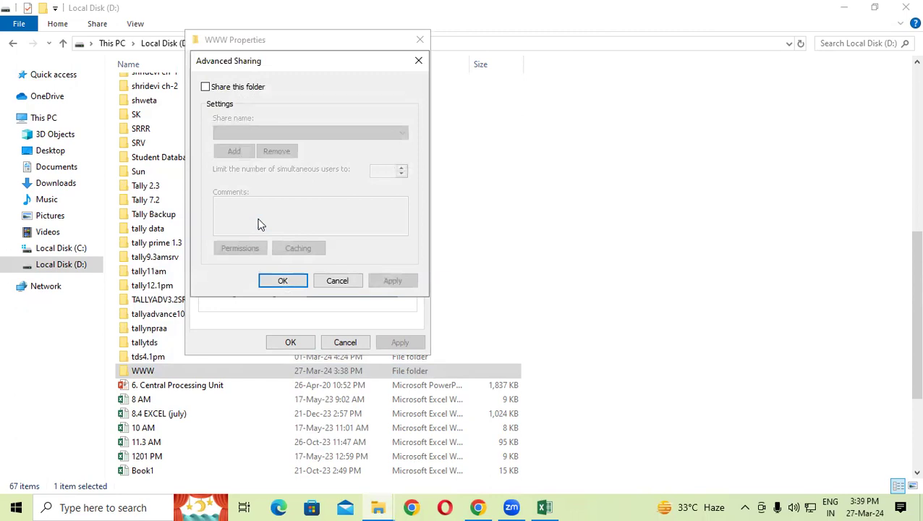
click(206, 87)
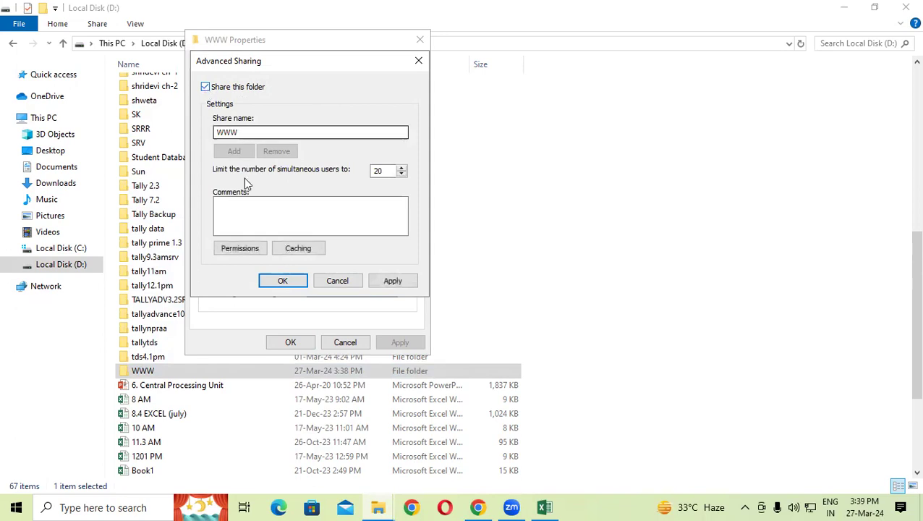
click(401, 282)
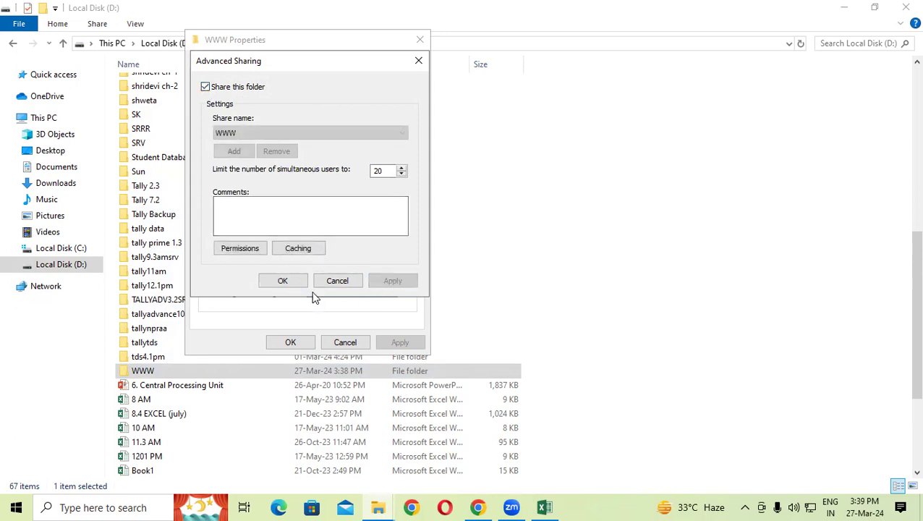
click(278, 279)
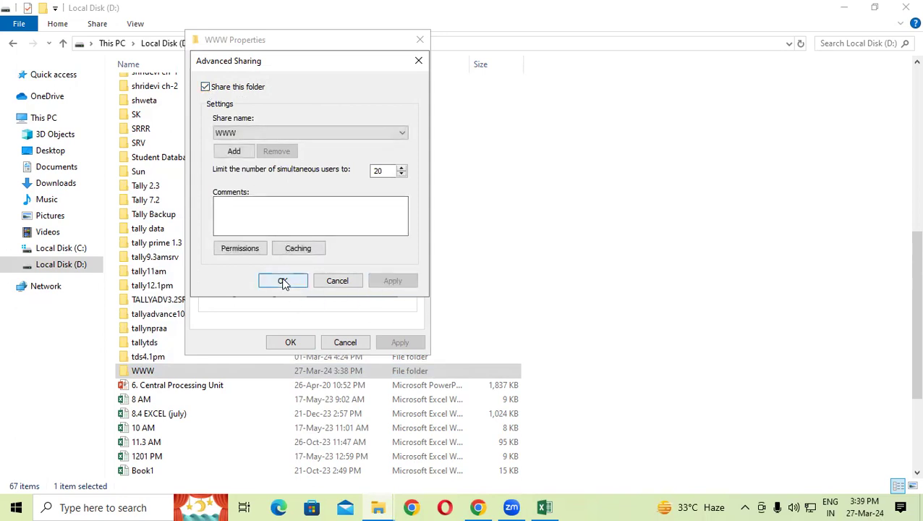
click(290, 342)
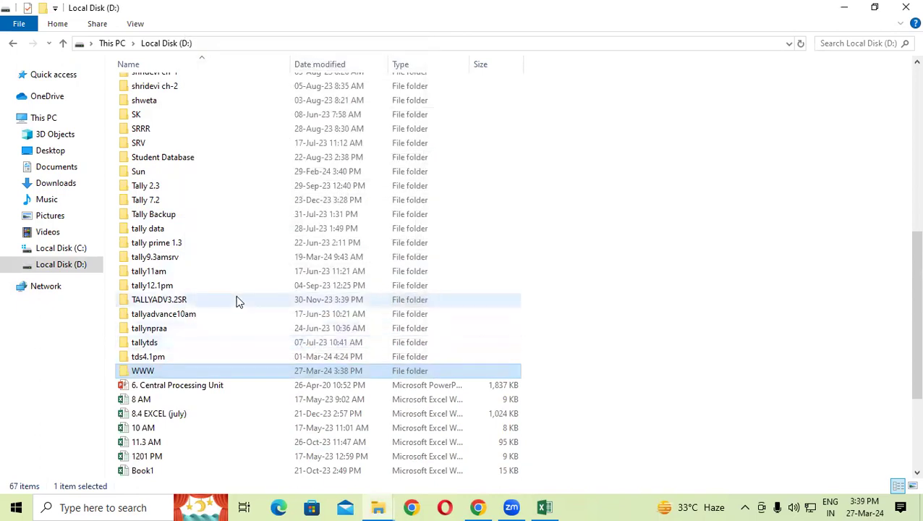
click(594, 505)
drag(422, 184, 442, 230)
drag(466, 172, 469, 209)
drag(473, 160, 512, 190)
click(516, 173)
drag(520, 130, 534, 166)
drag(548, 120, 555, 145)
mouse_move(559, 134)
mouse_down()
mouse_move(573, 135)
mouse_move(555, 132)
mouse_up()
click(597, 127)
drag(596, 94, 614, 124)
click(625, 113)
drag(619, 85, 660, 101)
click(657, 56)
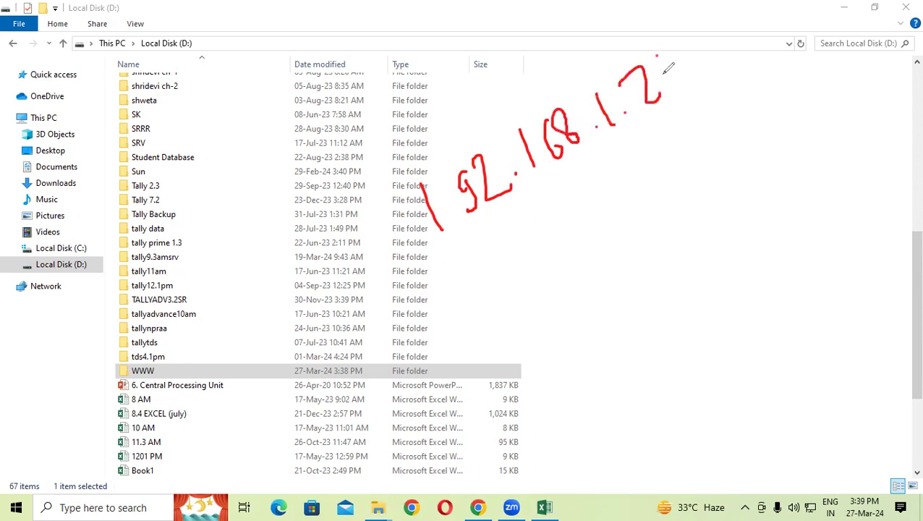
drag(670, 47, 670, 100)
mouse_move(683, 64)
mouse_down()
mouse_move(683, 87)
mouse_move(684, 75)
mouse_up()
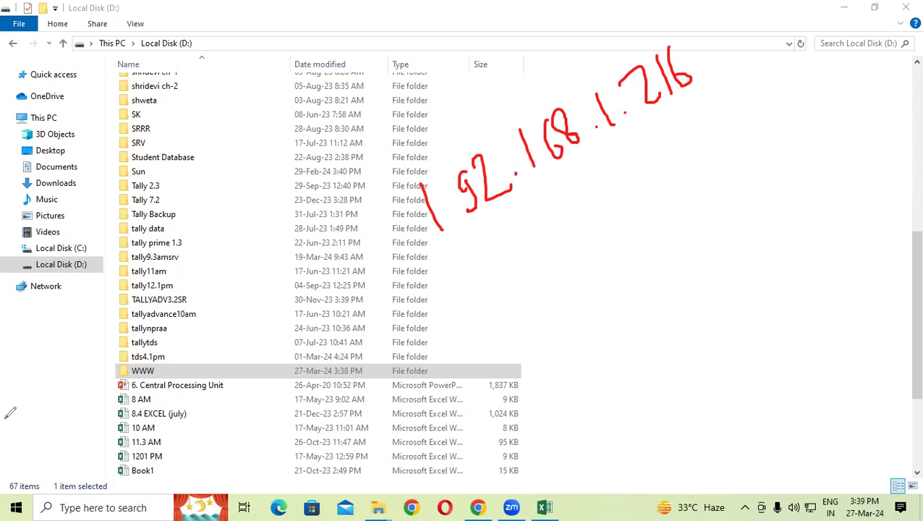
click(56, 393)
click(48, 453)
Step: Open \\192.168.1.216 from the Run box and launch EXCEL 12.3 from its www share
click(619, 274)
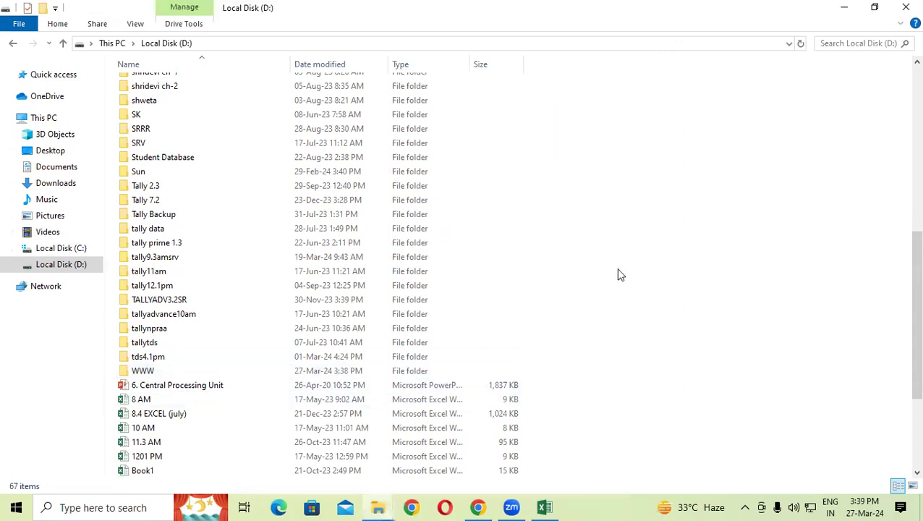
key(super+r)
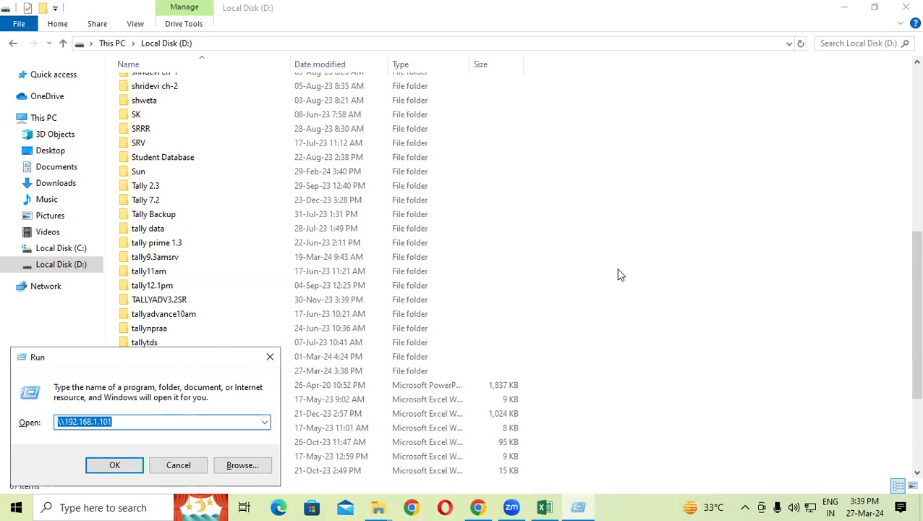
text(\\)
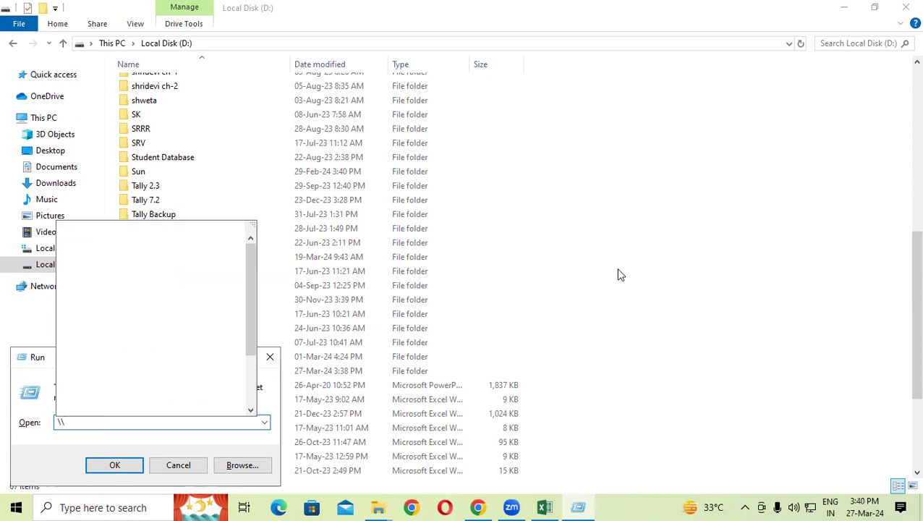
text(192.168.1.216)
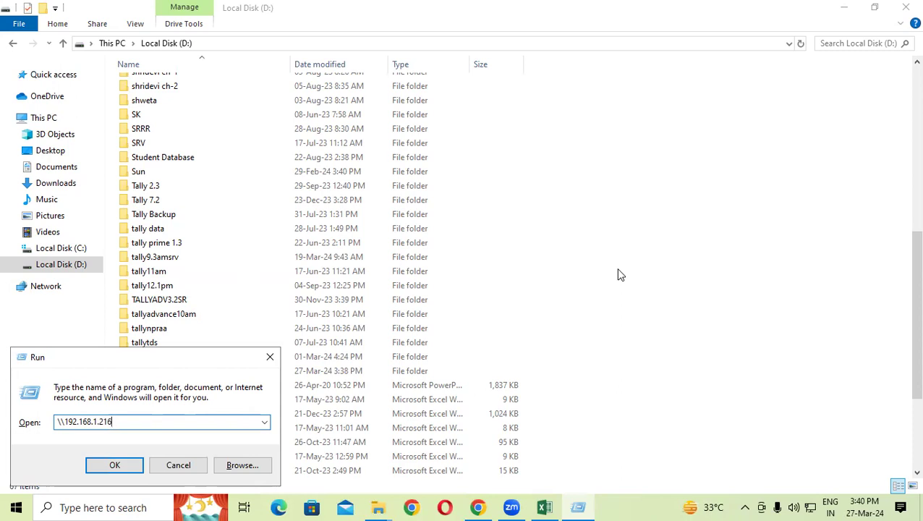
key(Return)
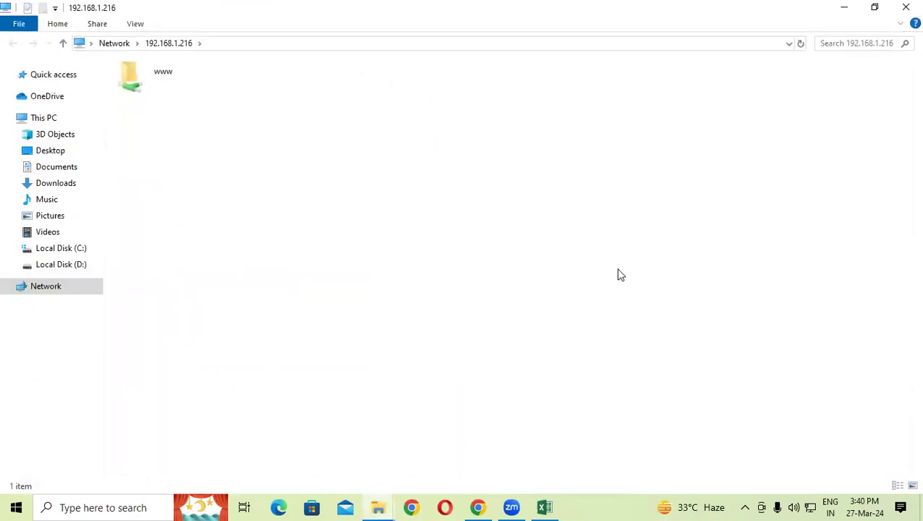
double_click(164, 73)
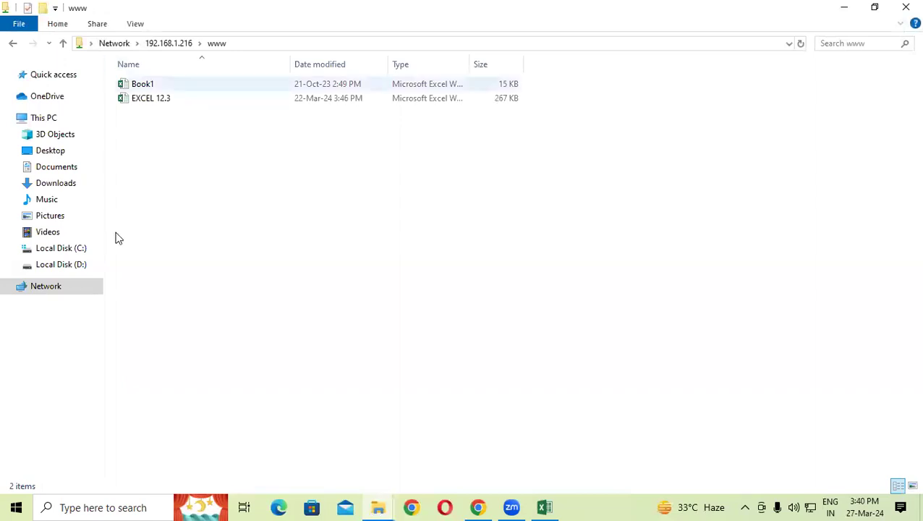
double_click(172, 101)
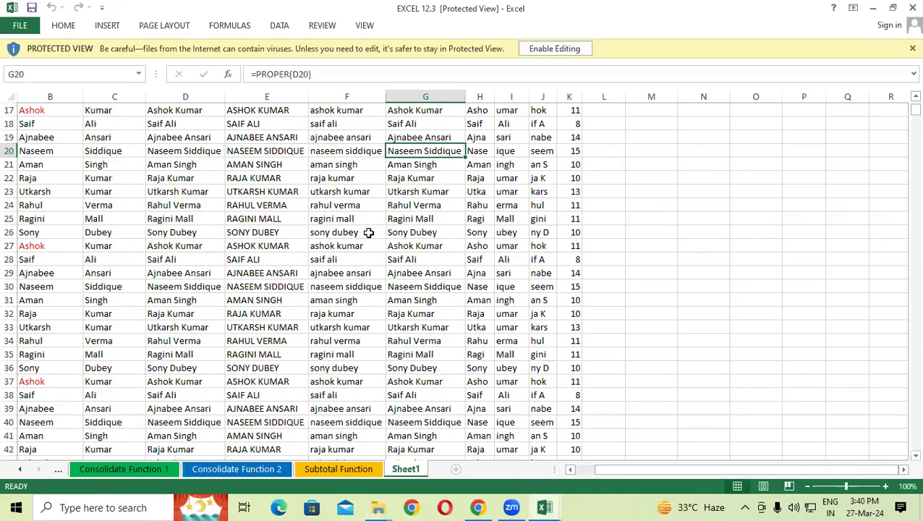
Step: Enable editing on the networked EXCEL 12.3 workbook, then close it choosing Don't Save
scroll(368, 232, up, 5)
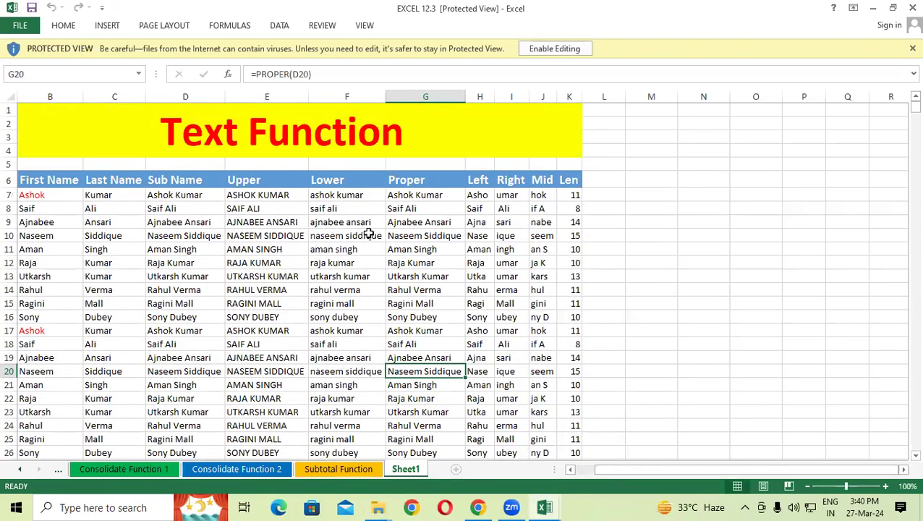
click(530, 51)
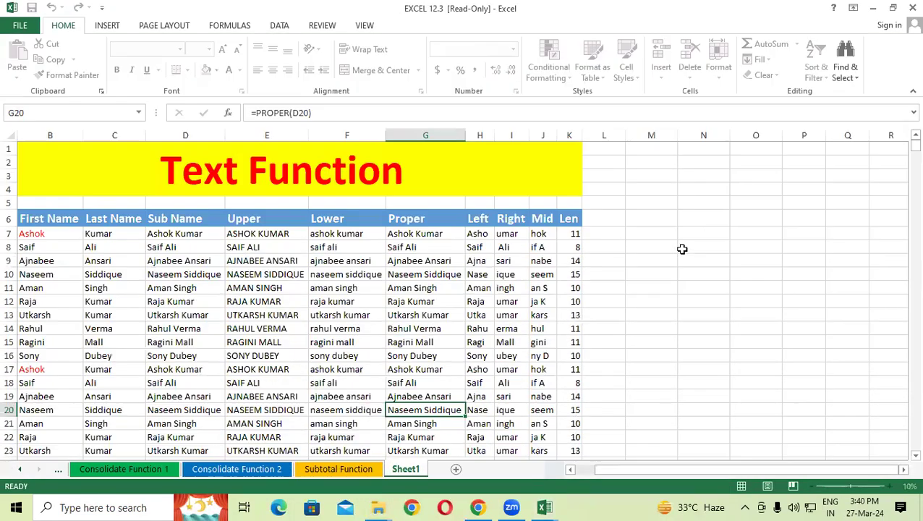
click(683, 248)
click(909, 8)
click(467, 272)
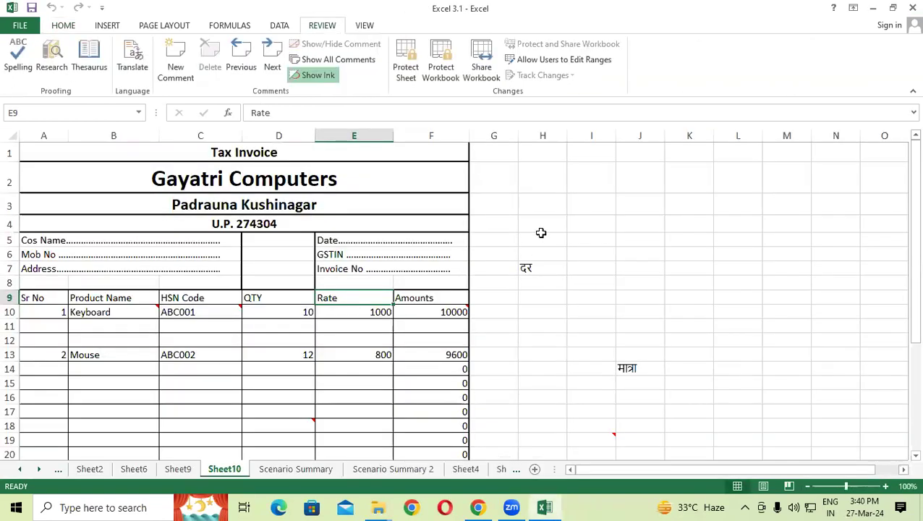
Step: Reopen the previously entered network address from Run, then close that folder window
key(super+r)
key(Return)
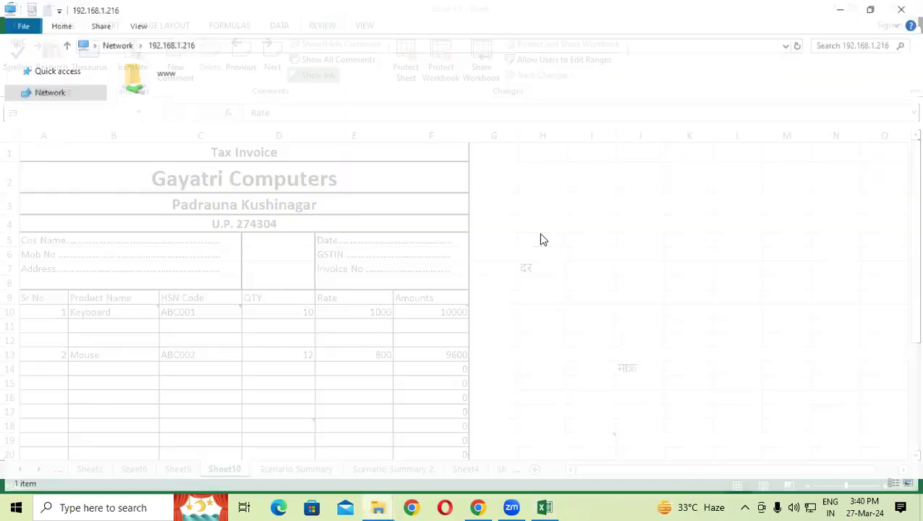
click(901, 10)
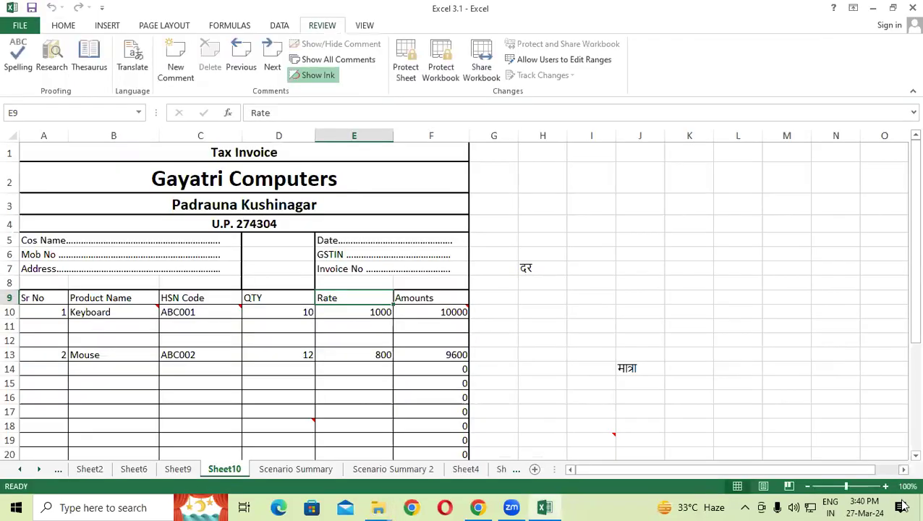
Step: Enter the network path \\192.168.1.216 in a fresh Run box
key(super+r)
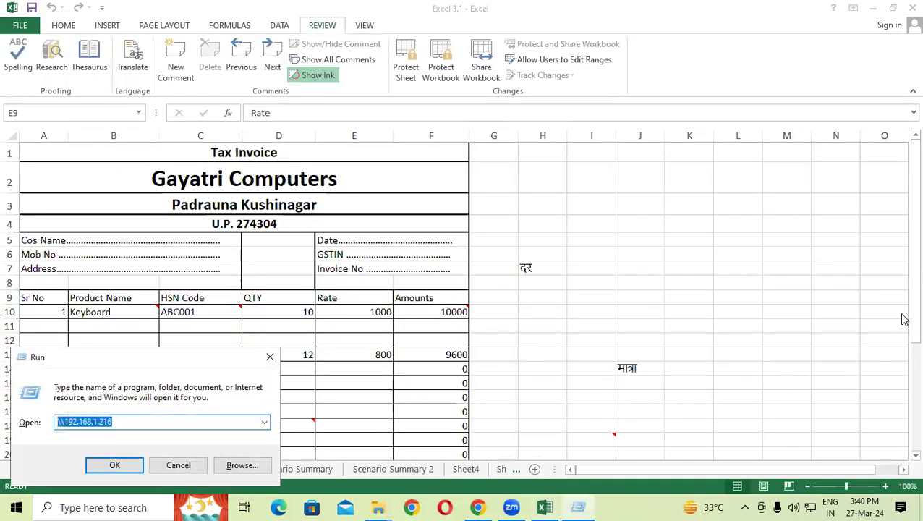
text(\\1)
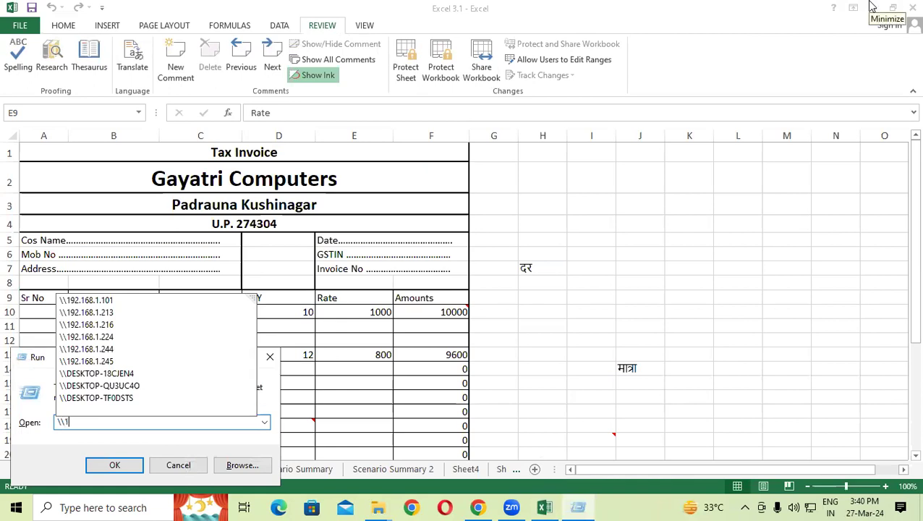
text(92.16)
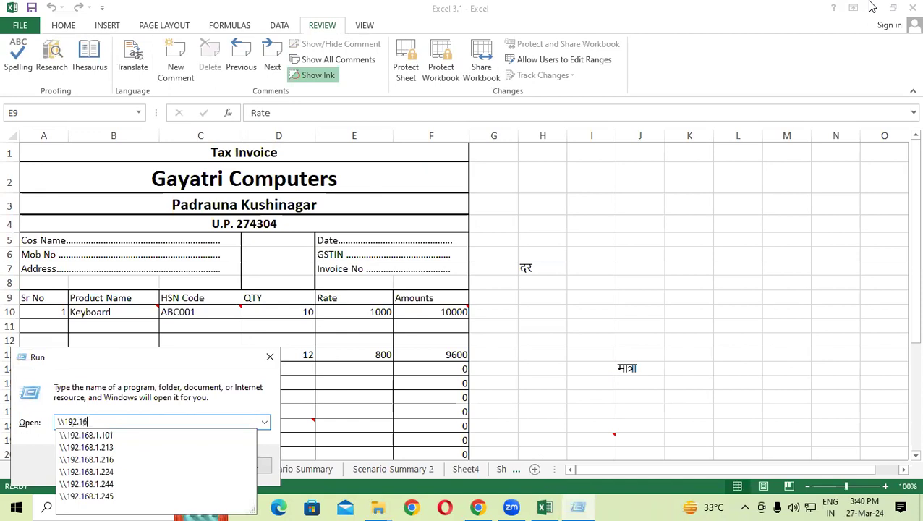
text(8.1.216)
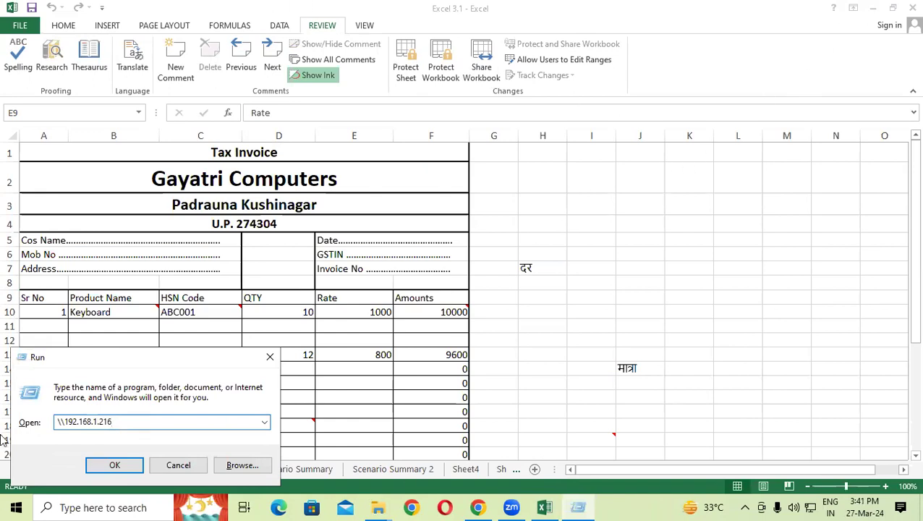
Step: Open 192.168.1.216 and launch EXCEL 12.3 from its www shared folder
click(113, 467)
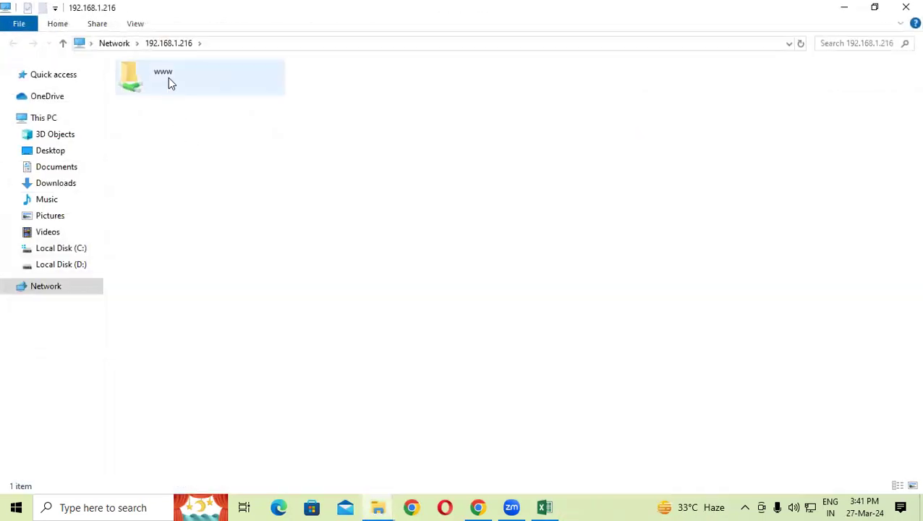
double_click(168, 77)
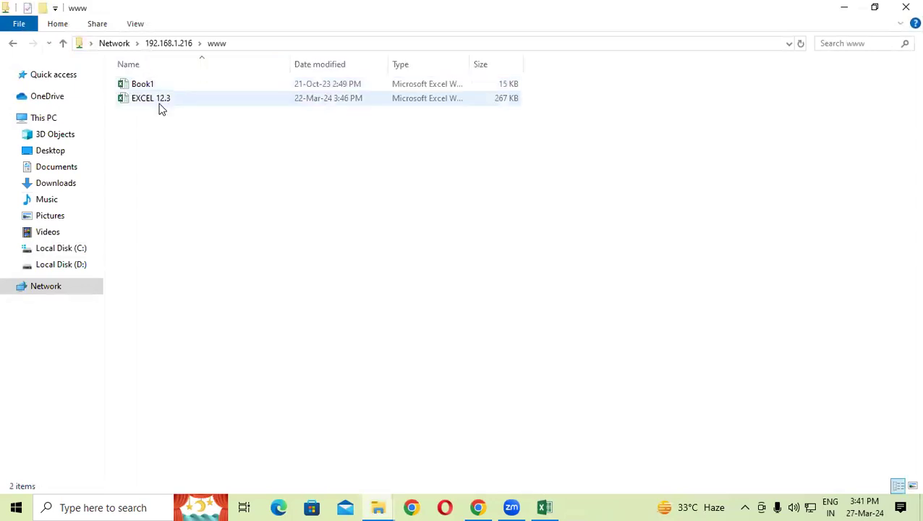
double_click(161, 101)
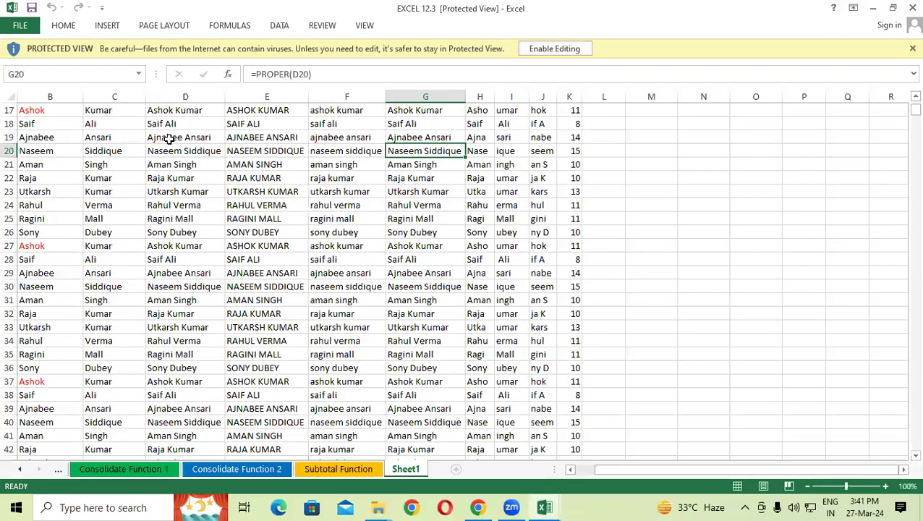
Step: Enable editing and fill rows 7–19 (B7:K19) of the Text Function table with red
click(571, 49)
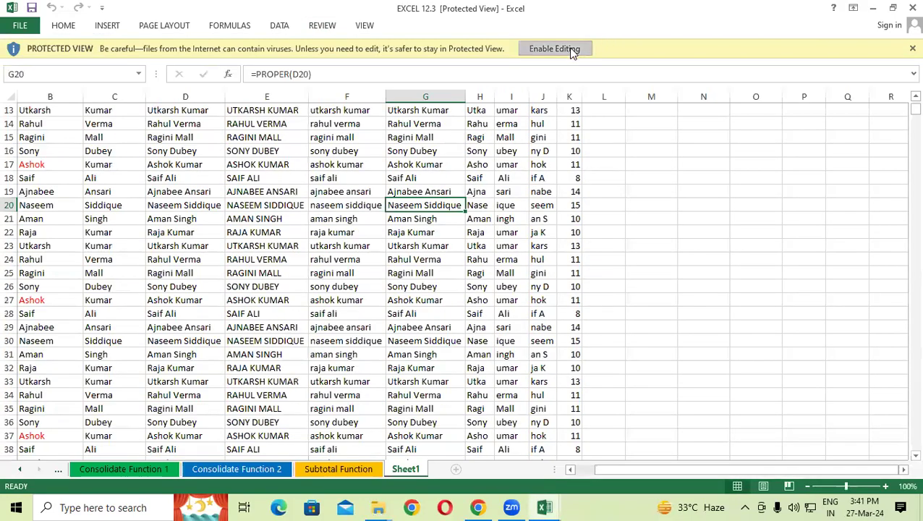
scroll(46, 160, up, 3)
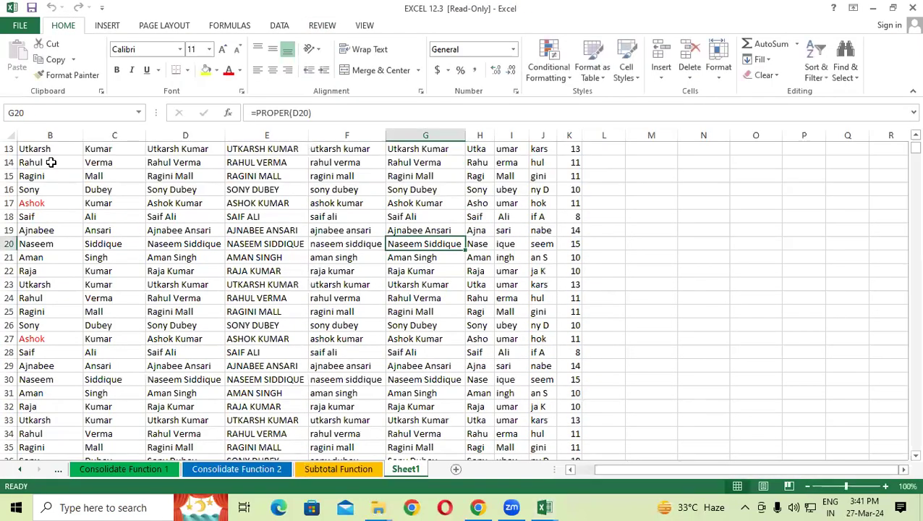
scroll(46, 161, up, 3)
drag(35, 231, 578, 400)
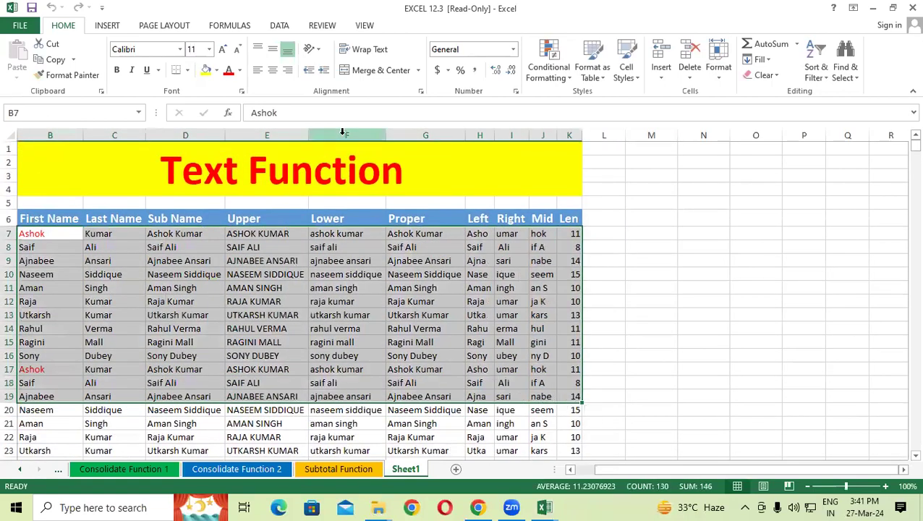
click(217, 71)
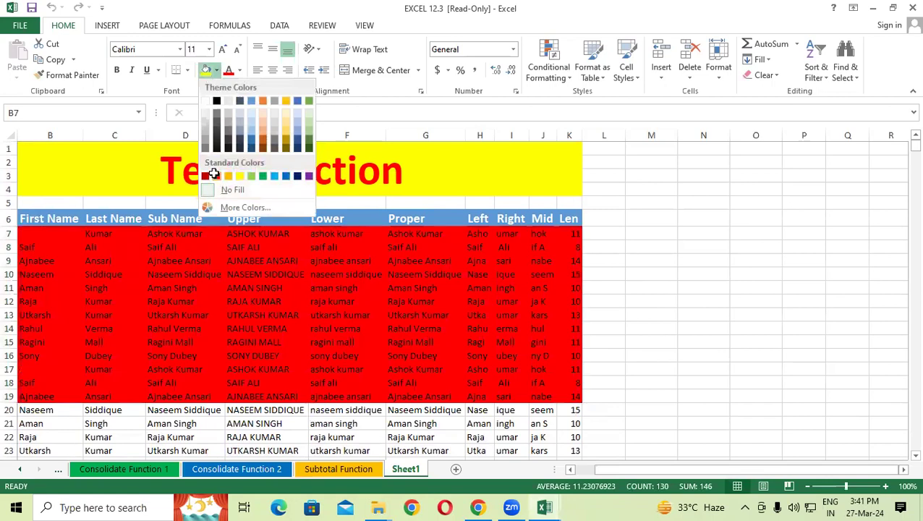
click(213, 173)
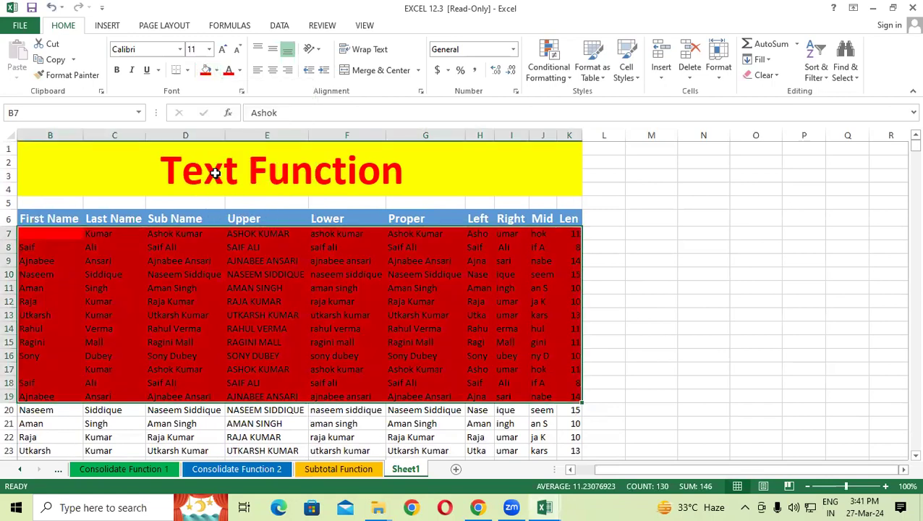
click(683, 218)
Step: Close EXCEL 12.3 without saving the red fill
click(910, 7)
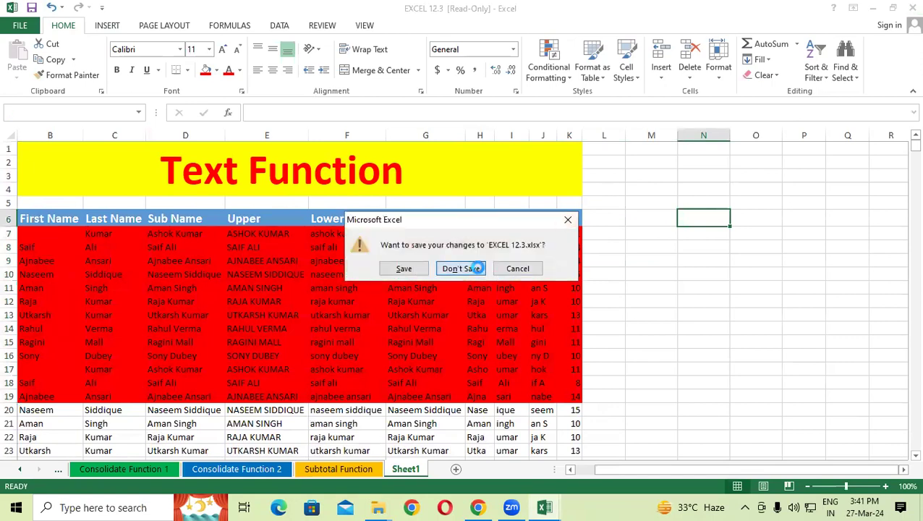
click(478, 268)
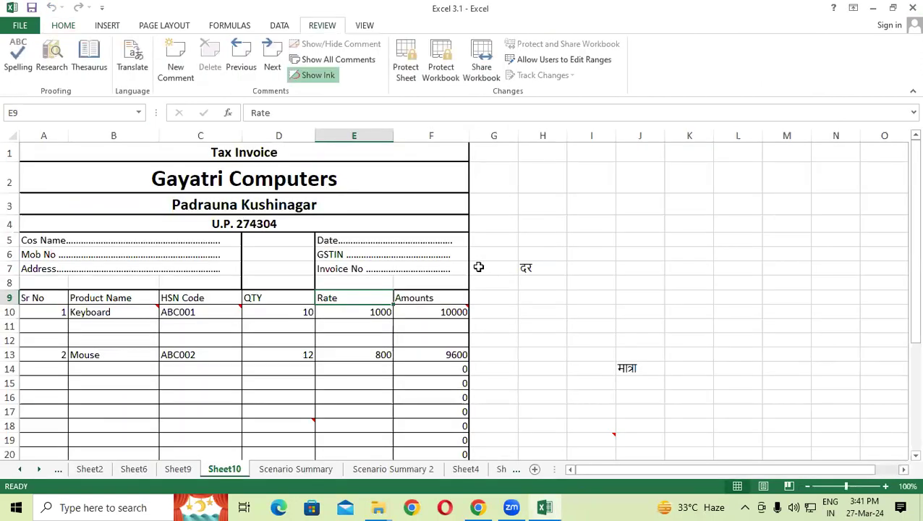
click(355, 270)
Step: Close Excel 3.1, keep the desktop folder named New folder, and move Book1 10.2 into it
click(913, 7)
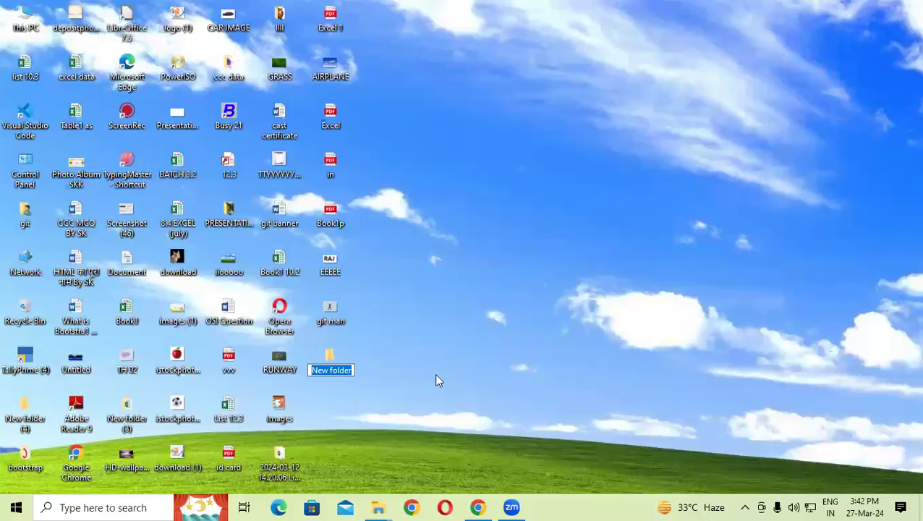
click(437, 380)
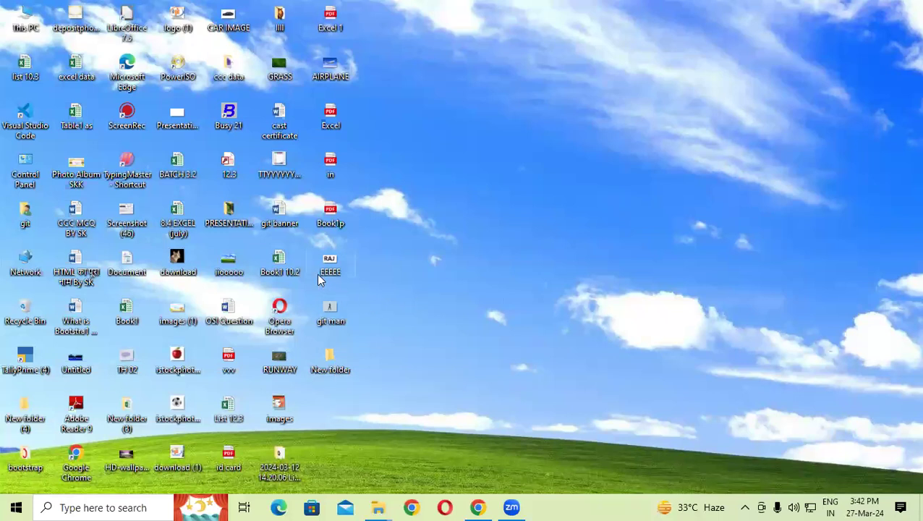
drag(274, 266, 378, 362)
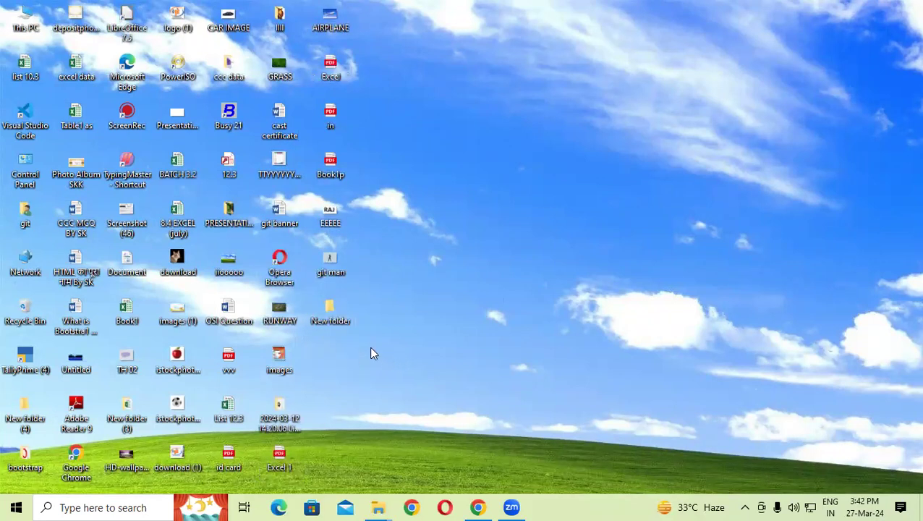
Step: Share New folder on the network through Advanced Sharing
right_click(338, 320)
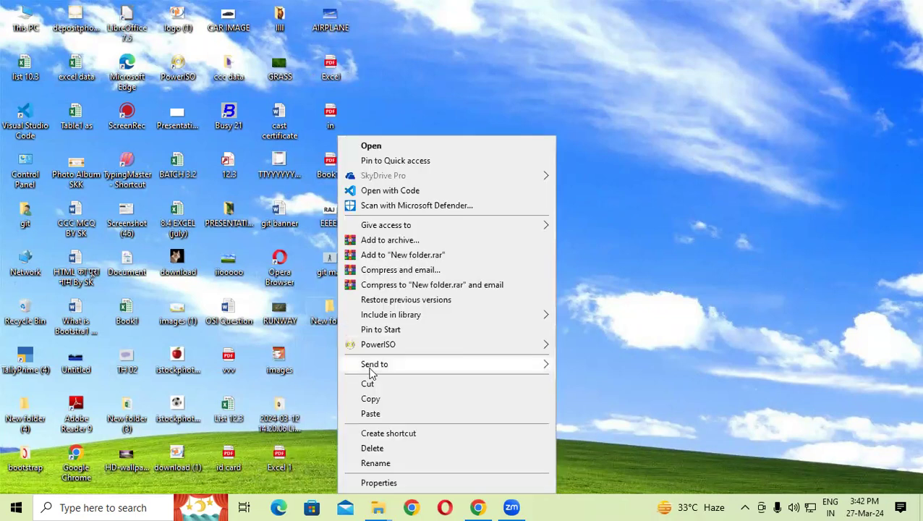
click(369, 485)
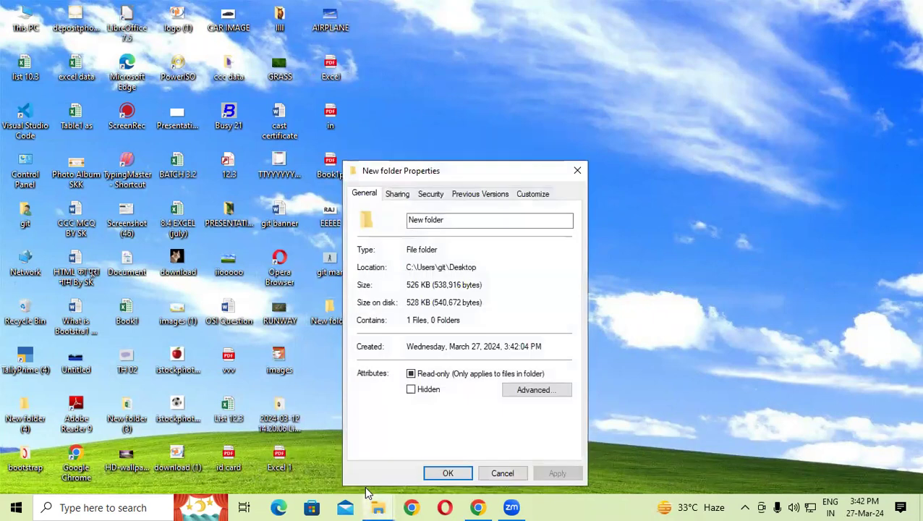
click(397, 194)
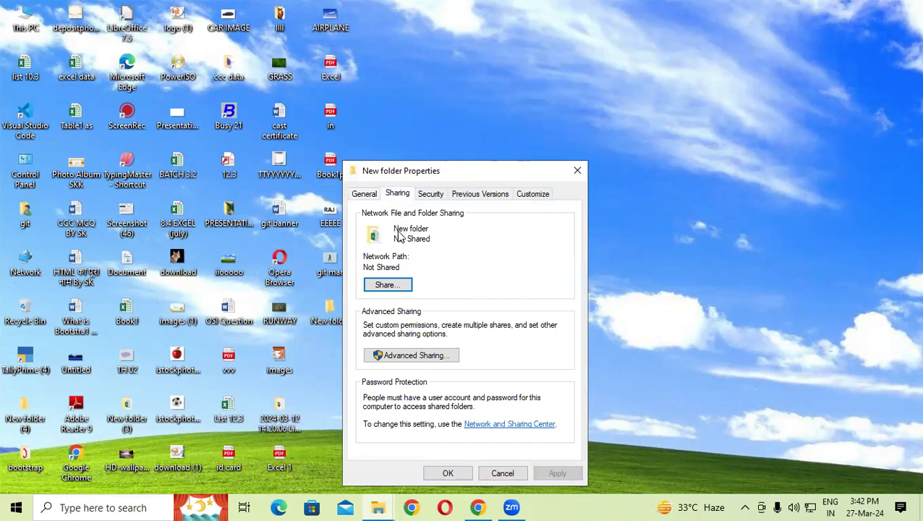
click(403, 357)
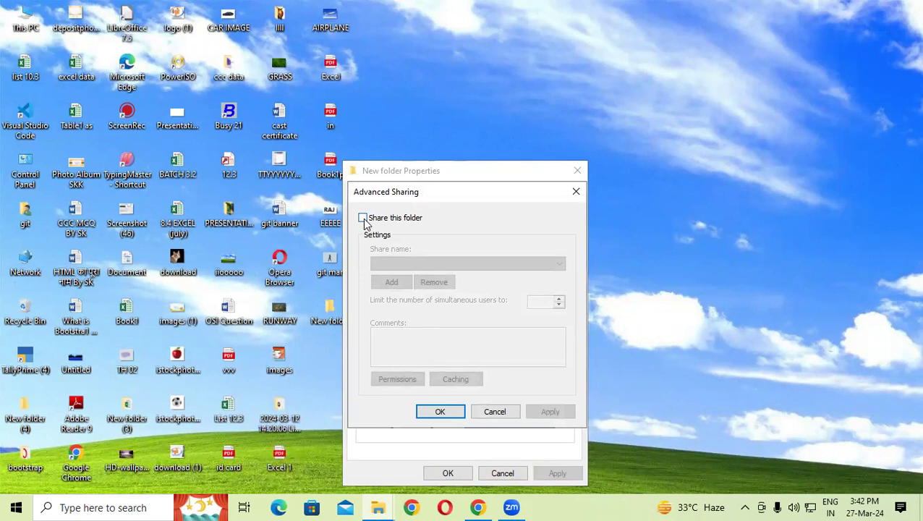
click(364, 219)
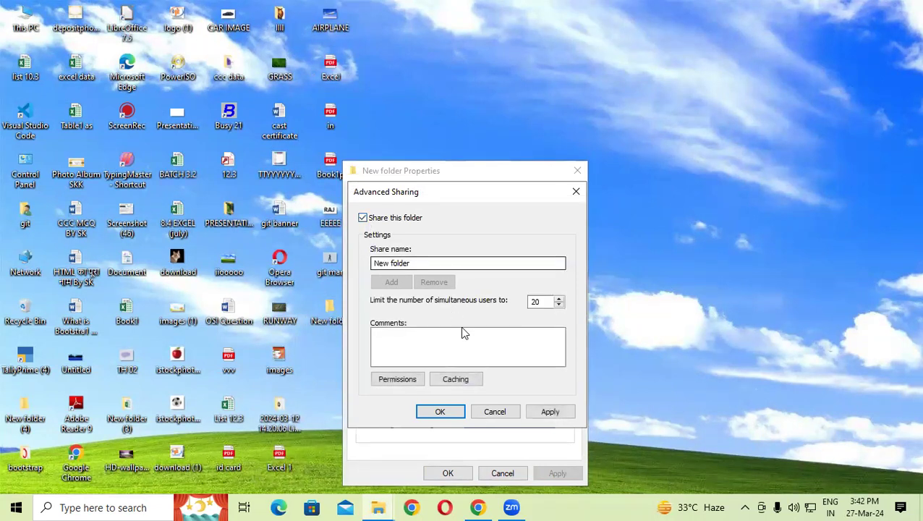
click(548, 412)
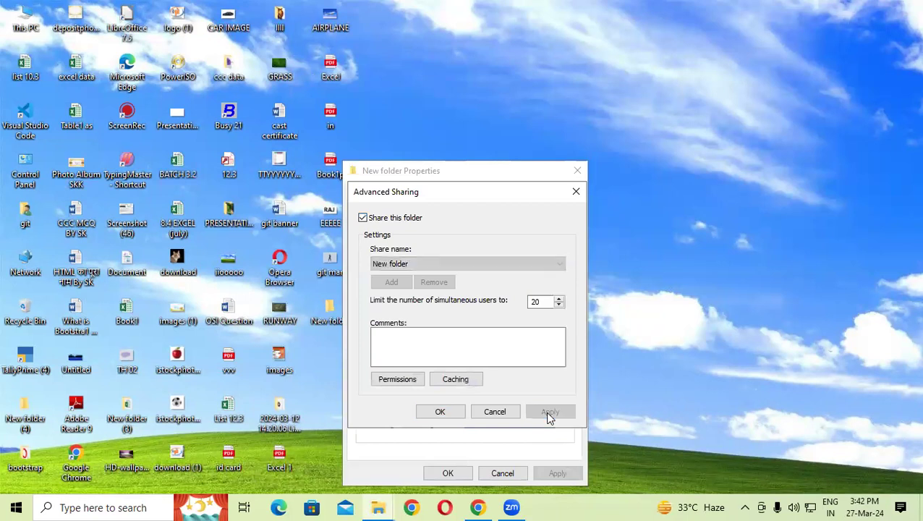
click(441, 412)
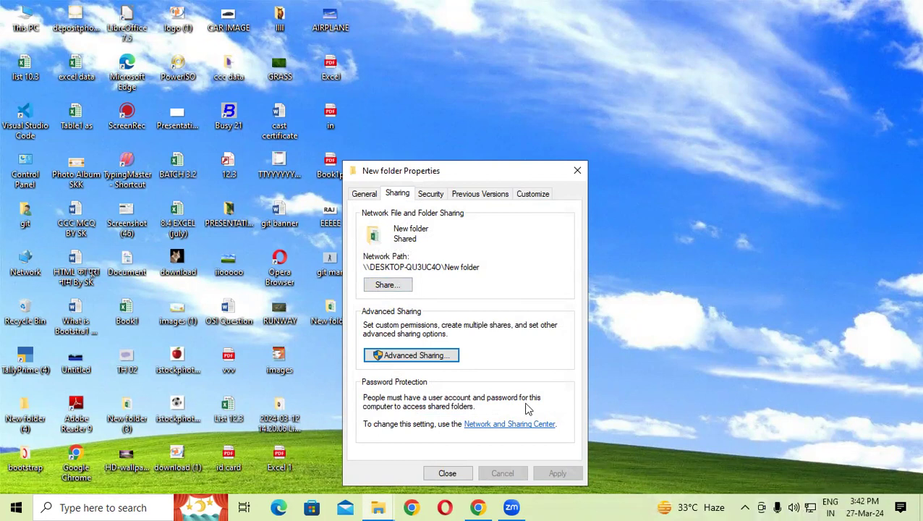
Step: Grant Everyone Full Control share permission on New folder and close its properties
click(429, 356)
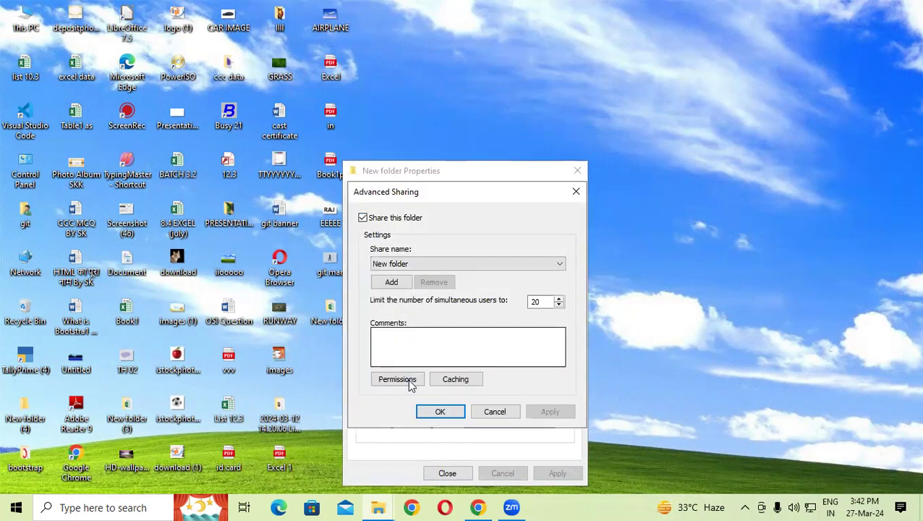
click(404, 380)
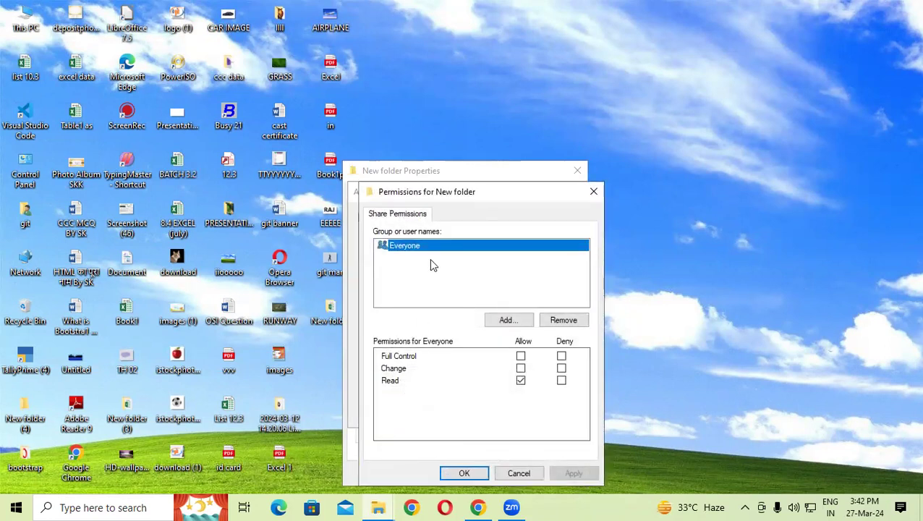
drag(446, 191, 373, 100)
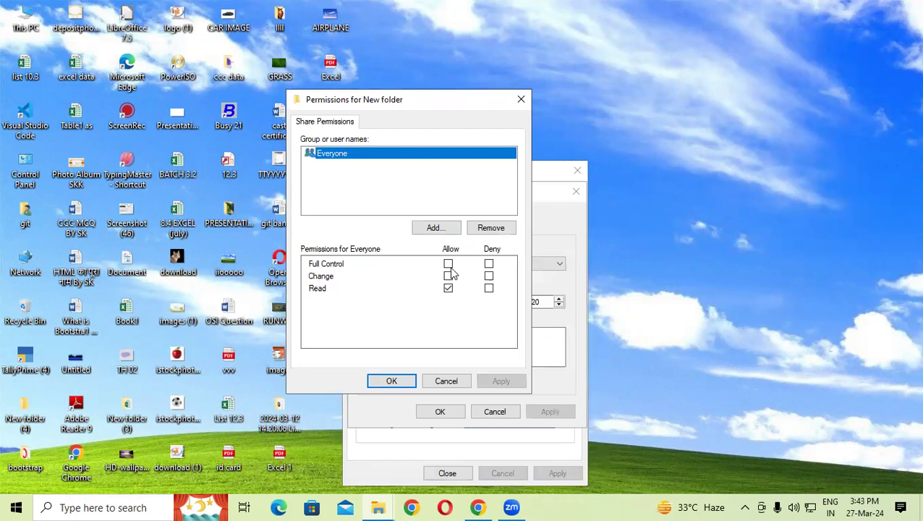
click(449, 264)
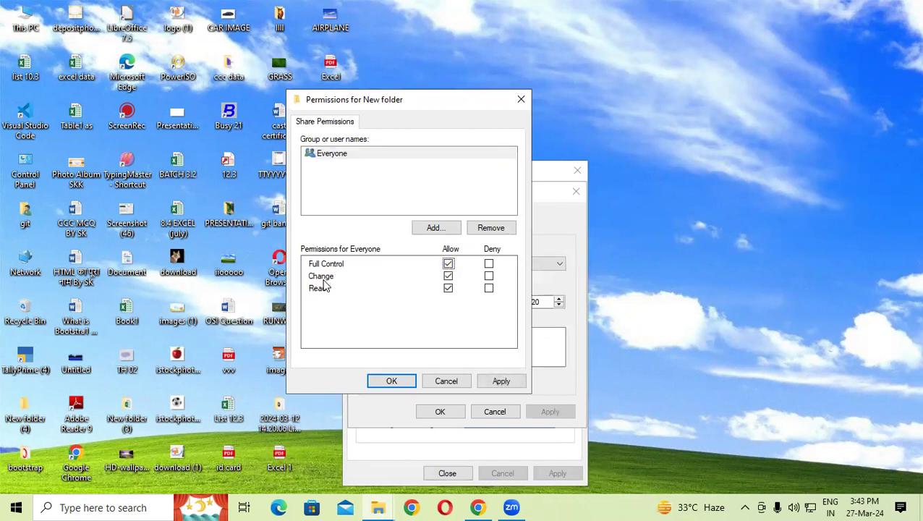
click(492, 385)
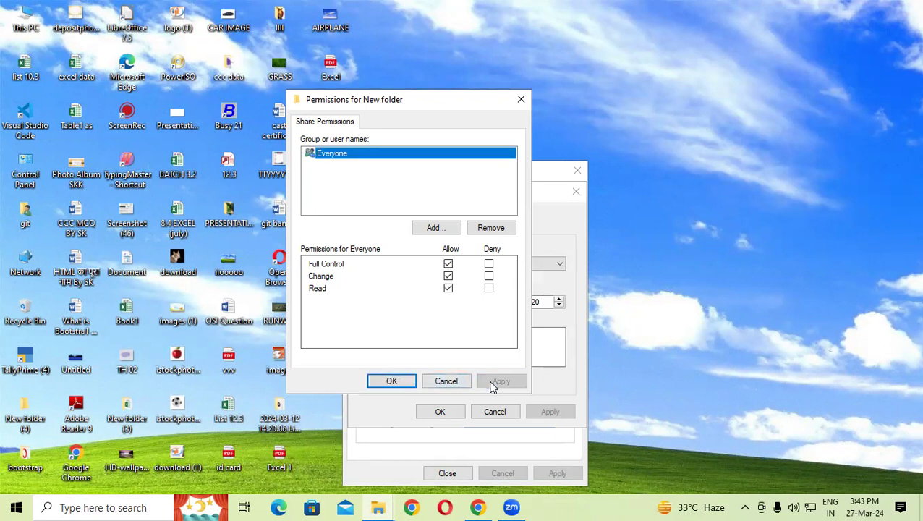
click(392, 382)
click(549, 412)
click(437, 413)
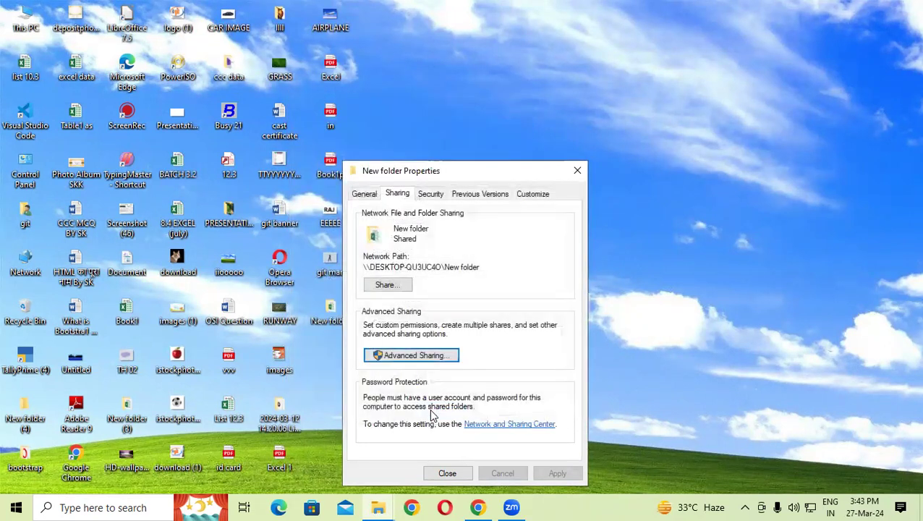
click(447, 474)
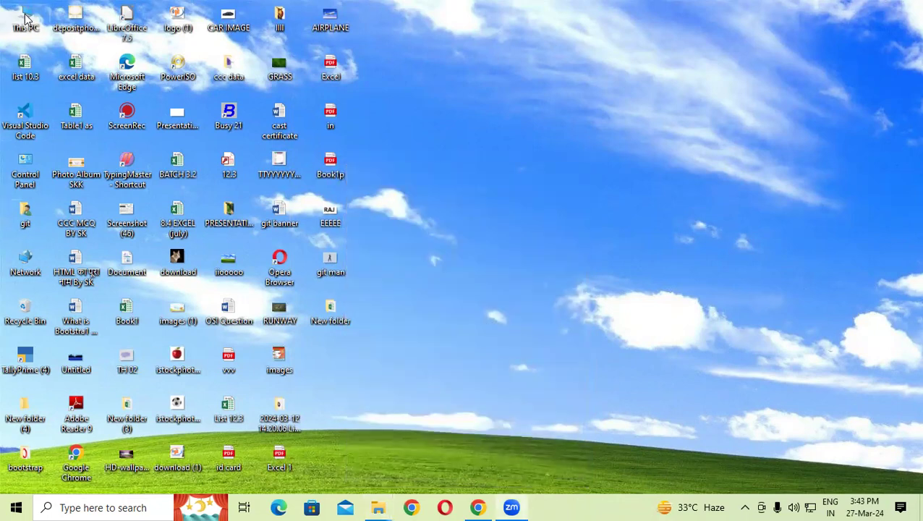
Step: Open the Advanced Sharing settings of the WWW folder on Local Disk (D:)
key(super+e)
double_click(373, 186)
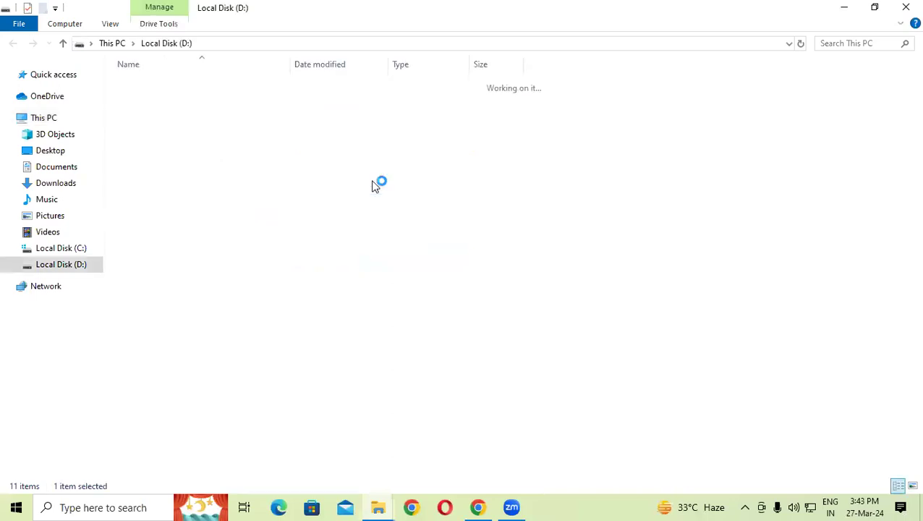
scroll(322, 233, down, 10)
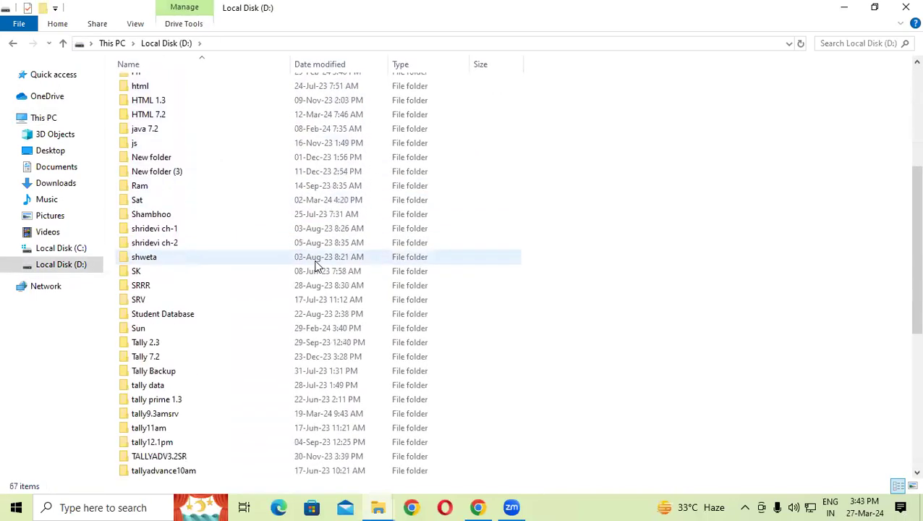
right_click(178, 359)
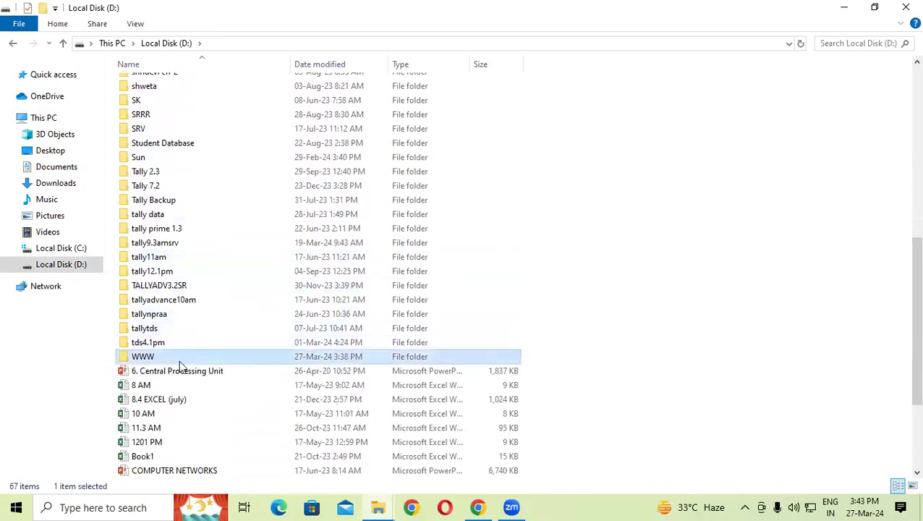
click(222, 483)
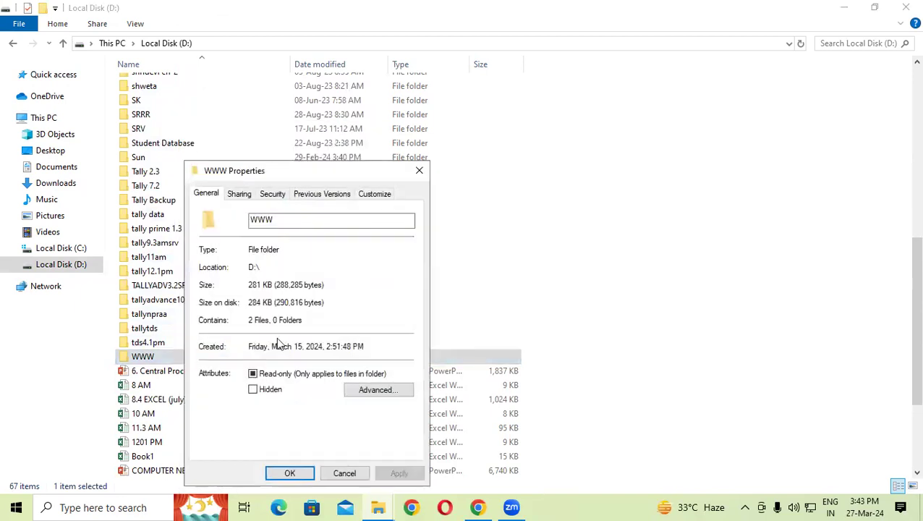
click(241, 195)
click(239, 354)
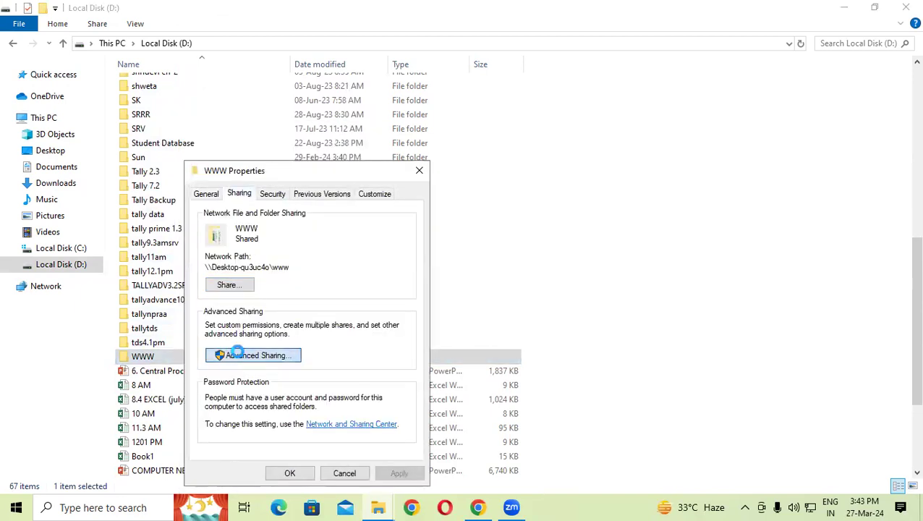
Step: Allow Everyone Full Control on the WWW share and close its properties
click(240, 381)
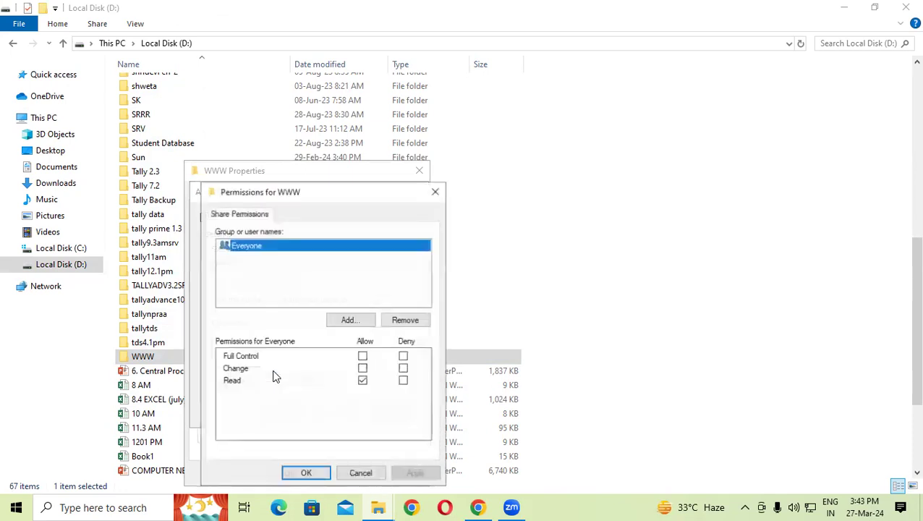
click(362, 356)
drag(325, 188, 291, 80)
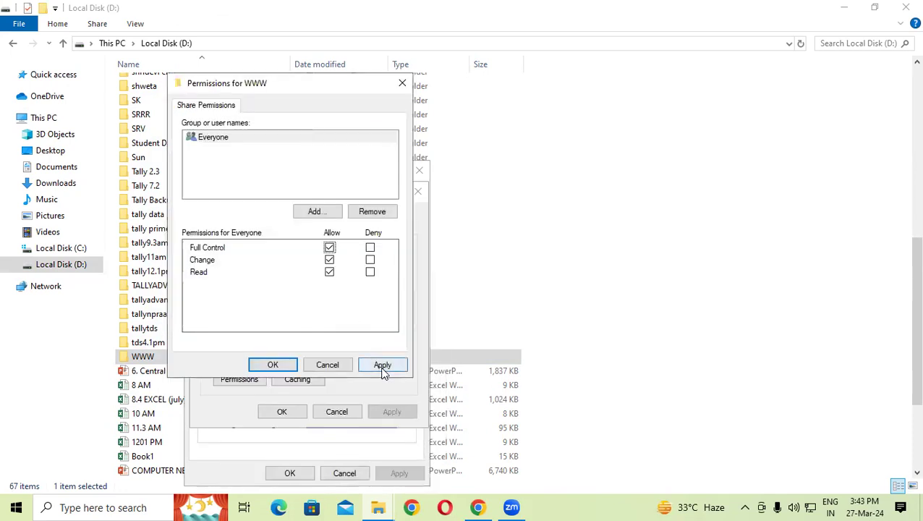
click(382, 366)
click(289, 365)
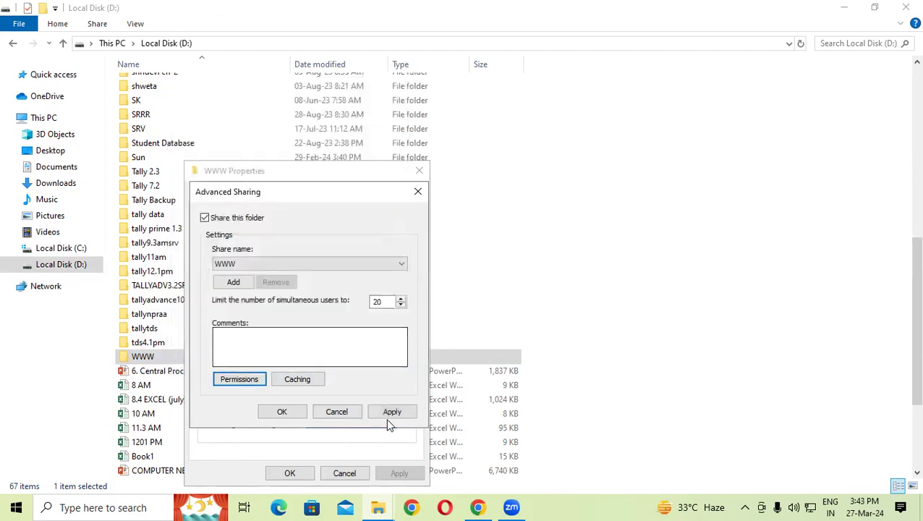
click(391, 412)
click(284, 411)
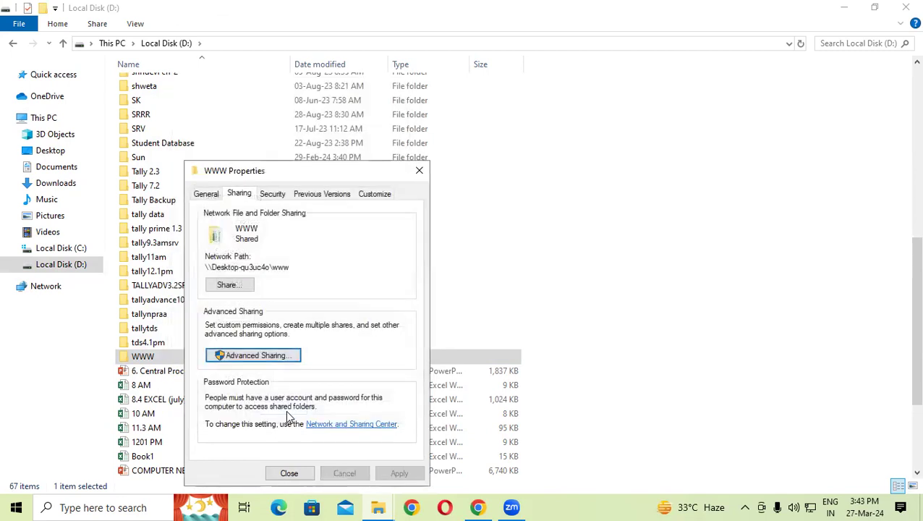
click(291, 473)
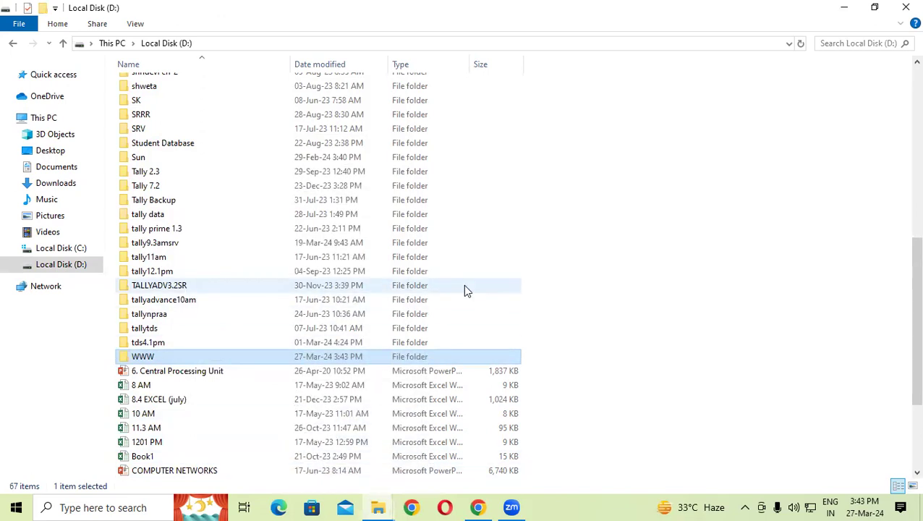
Step: Open Network & Internet settings from the tray icon and go to Change adapter options
mouse_move(499, 505)
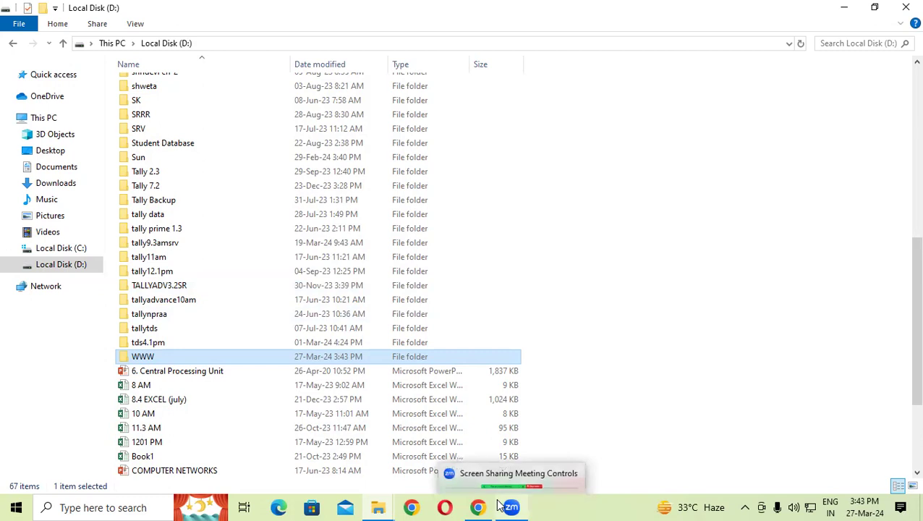
right_click(811, 506)
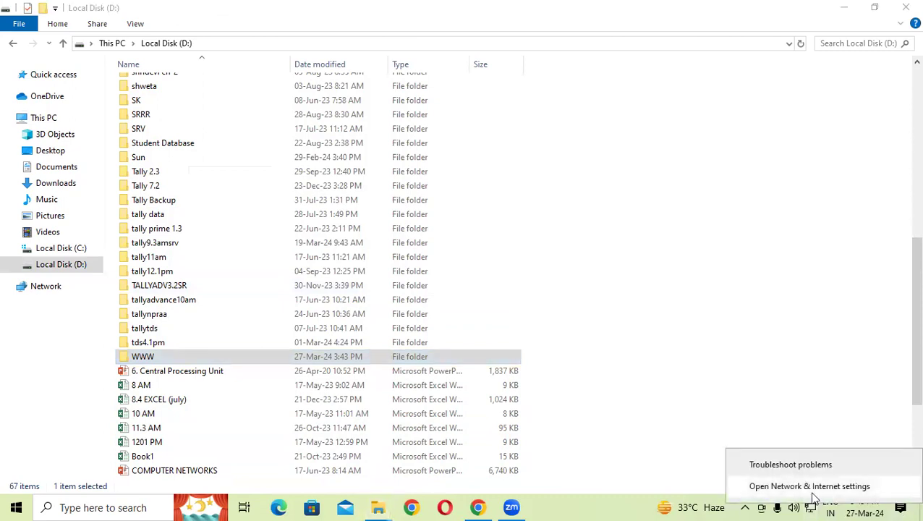
click(811, 494)
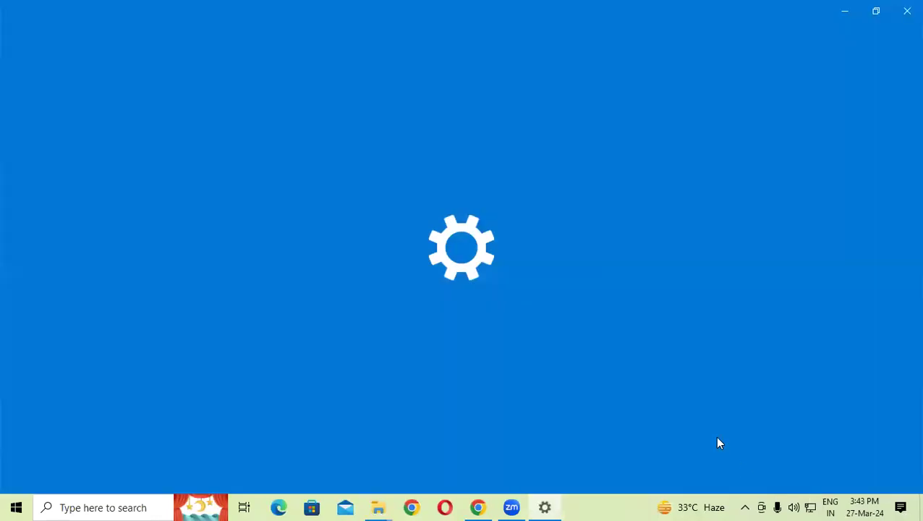
scroll(434, 355, down, 1)
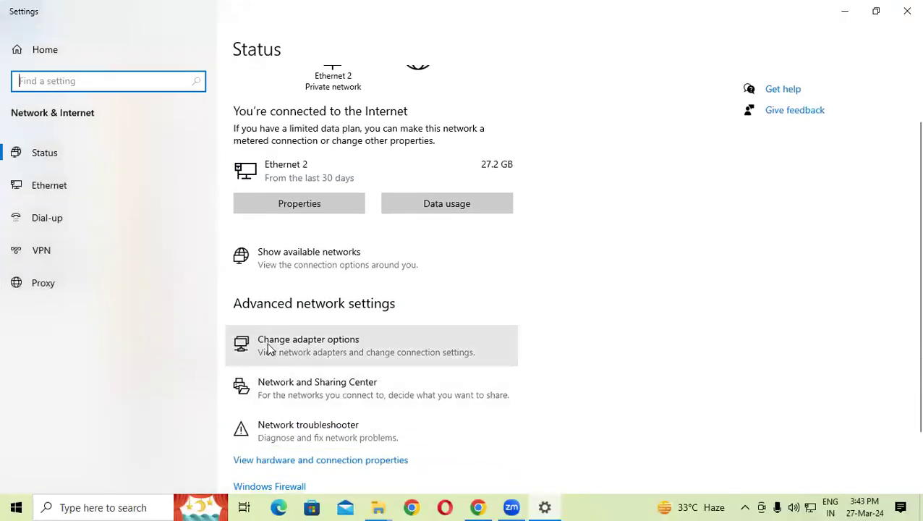
click(311, 339)
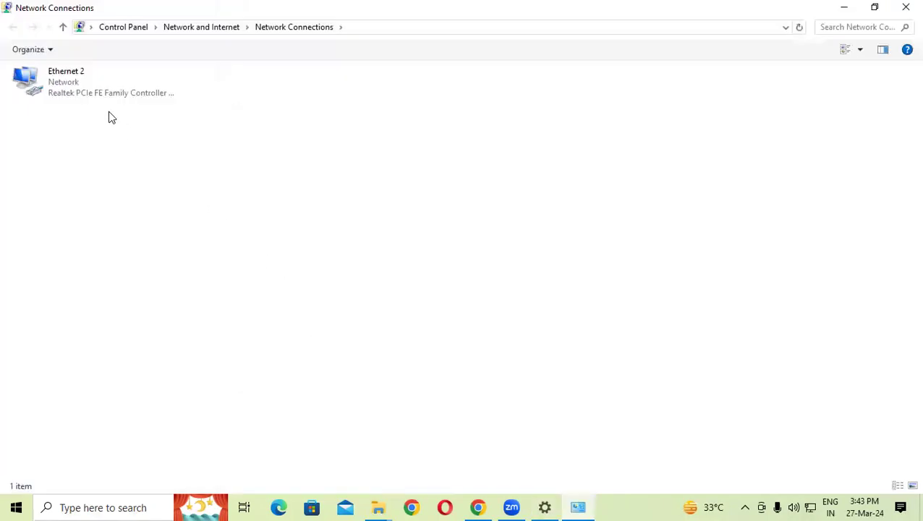
Step: View Ethernet 2's IPv4 properties to check the IP address 192.168.1.216
click(80, 85)
right_click(80, 84)
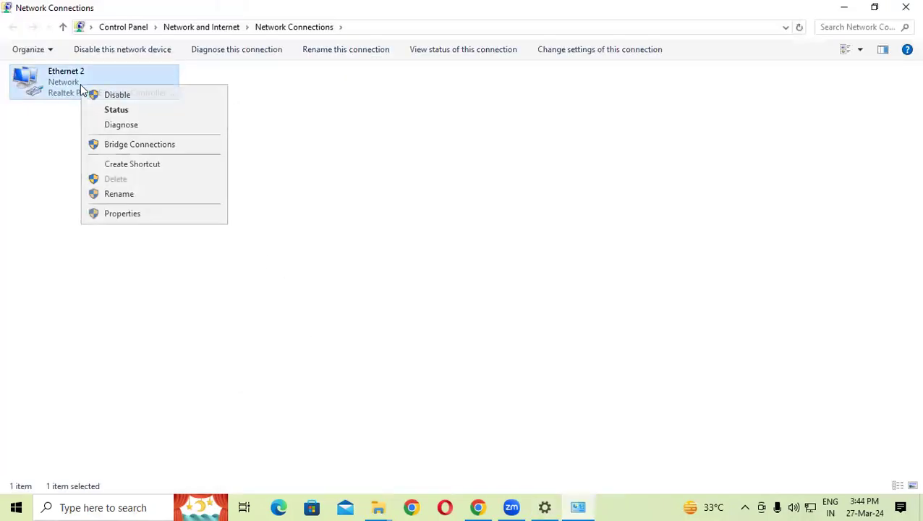
click(135, 214)
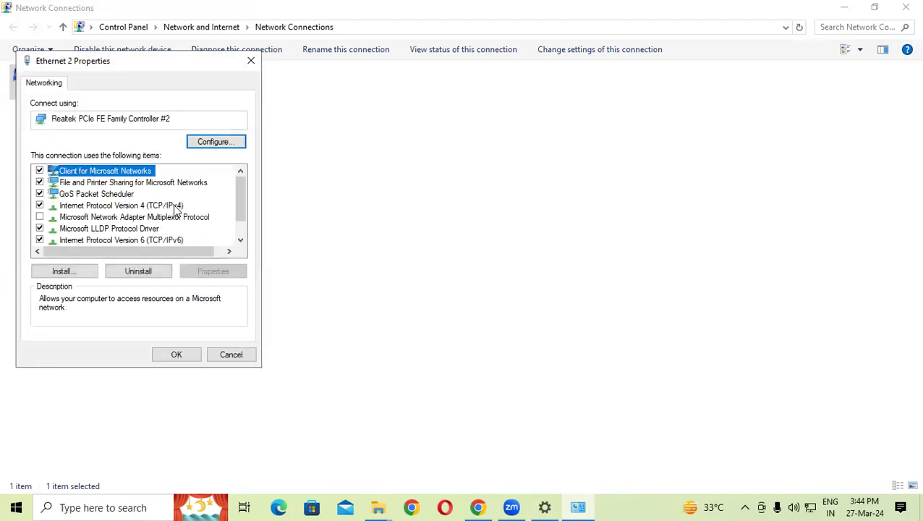
click(175, 207)
click(212, 273)
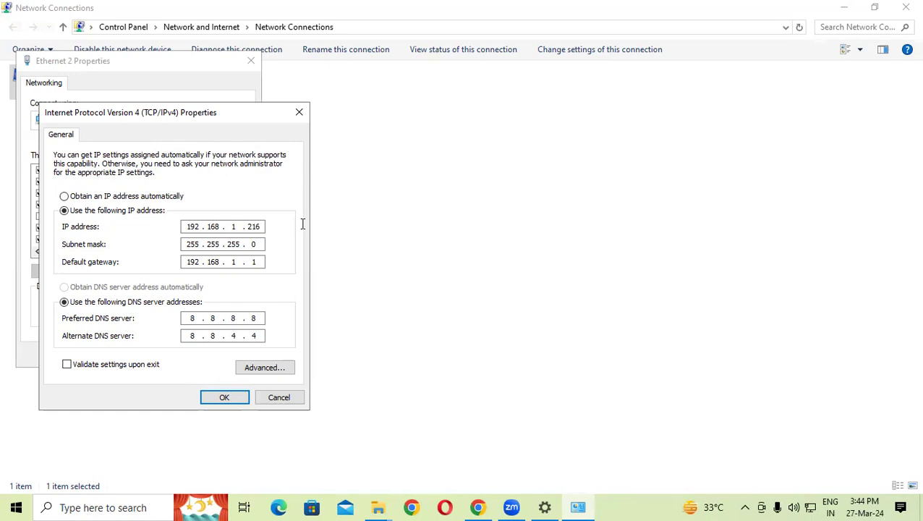
Step: Close the IPv4 properties, Ethernet 2 properties and Network Connections windows
click(299, 113)
click(251, 61)
click(906, 8)
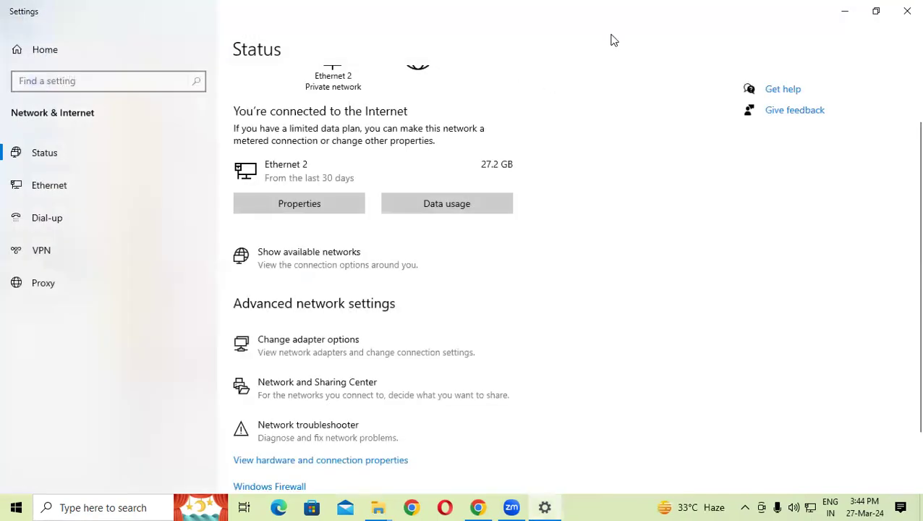
click(906, 9)
Step: Close File Explorer and use Refresh from the desktop's right-click menu
click(906, 7)
right_click(309, 94)
click(521, 63)
right_click(560, 35)
click(569, 75)
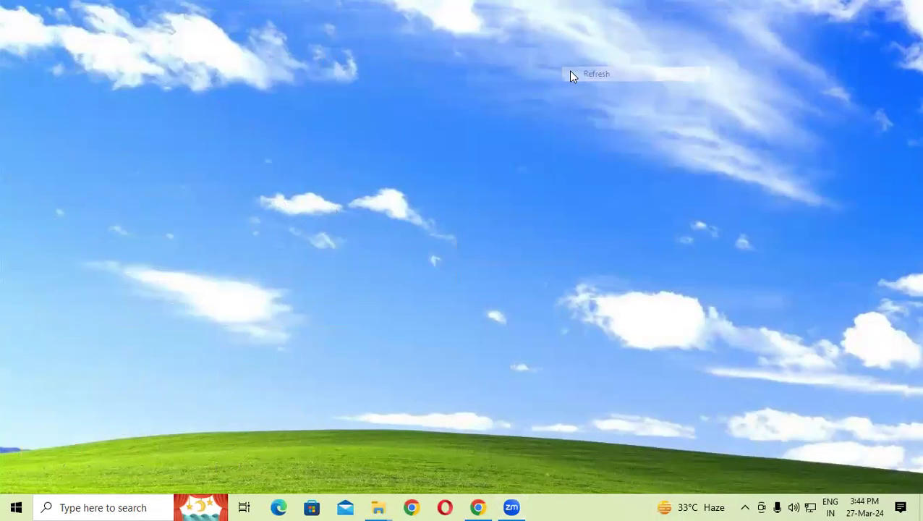
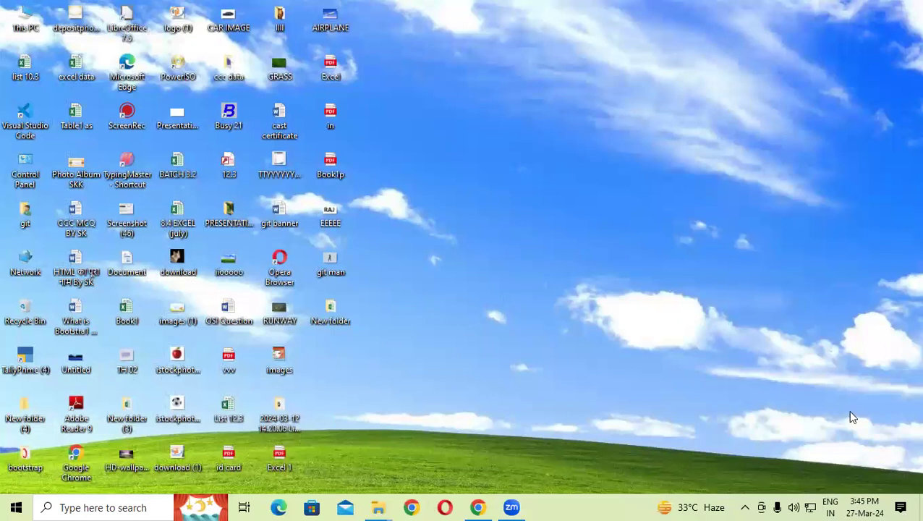
Step: Open Network & Internet settings from the taskbar network icon's menu
right_click(808, 506)
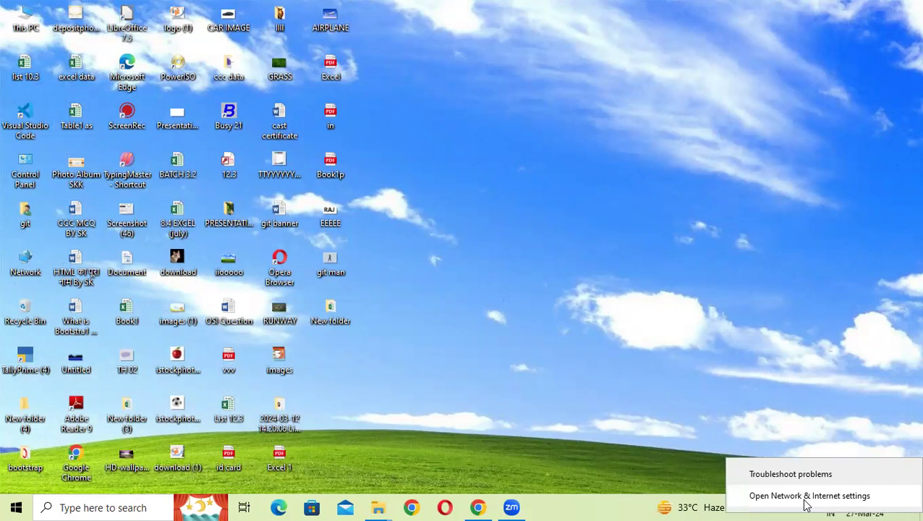
click(806, 500)
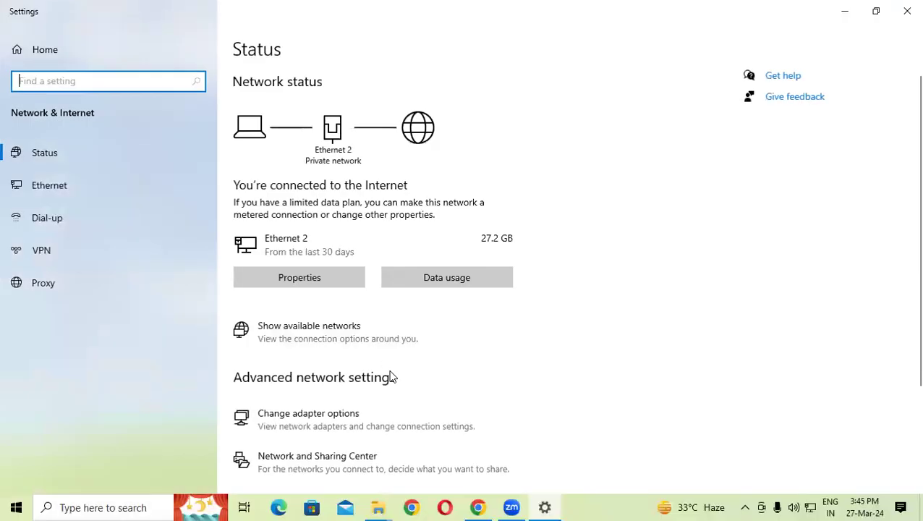
scroll(387, 365, down, 1)
Step: Open Change adapter options to list the Ethernet 2 adapter
click(375, 347)
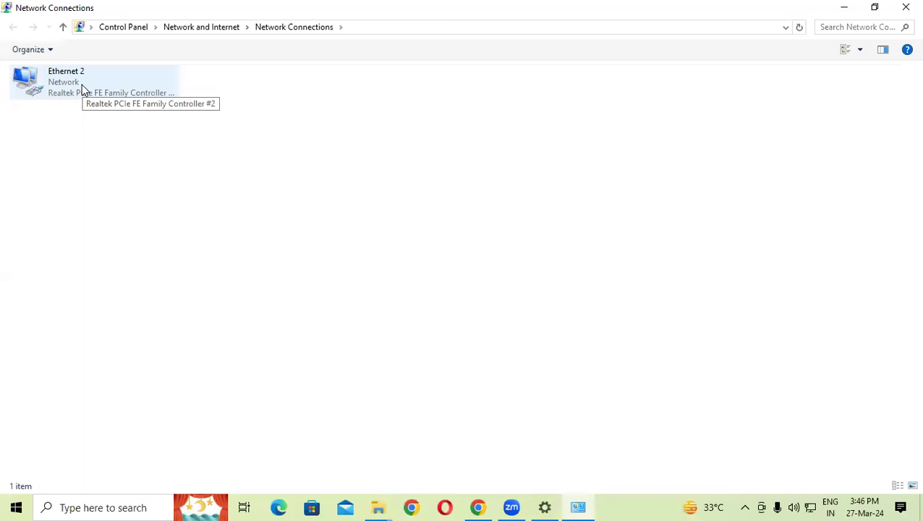
Step: Open Ethernet 2's IPv4 properties, showing static IP 192.168.1.216 and DNS 8.8.8.8/8.8.4.4
right_click(82, 89)
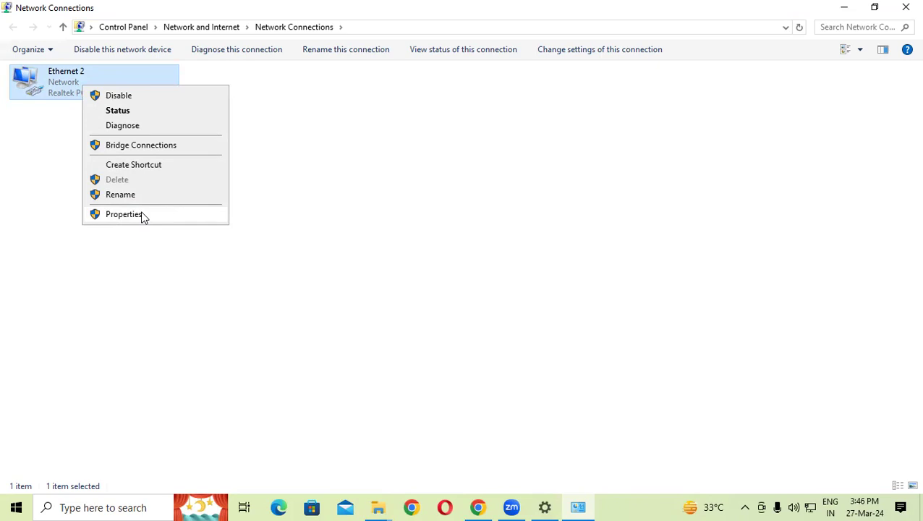
click(124, 215)
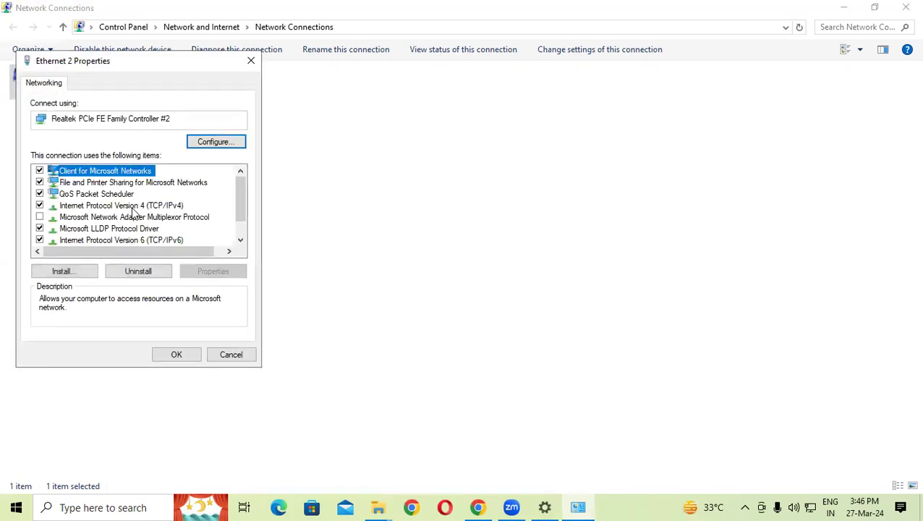
click(164, 207)
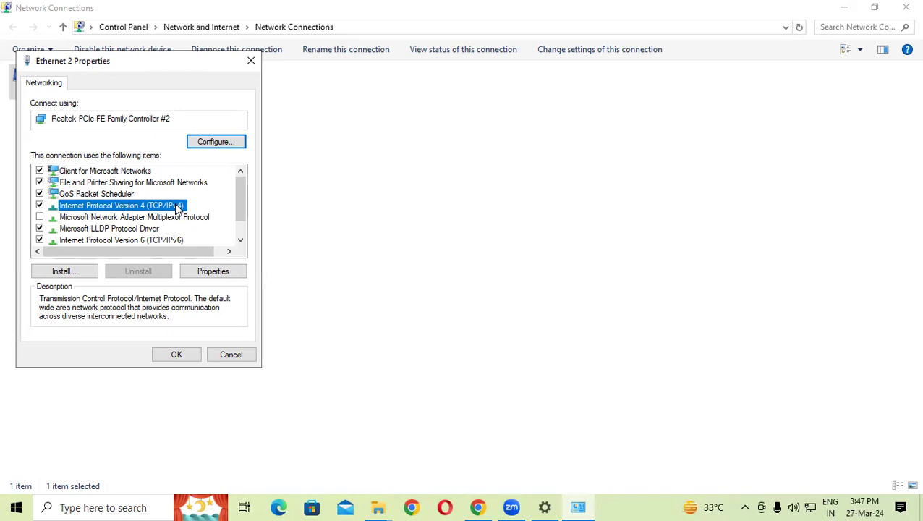
click(214, 273)
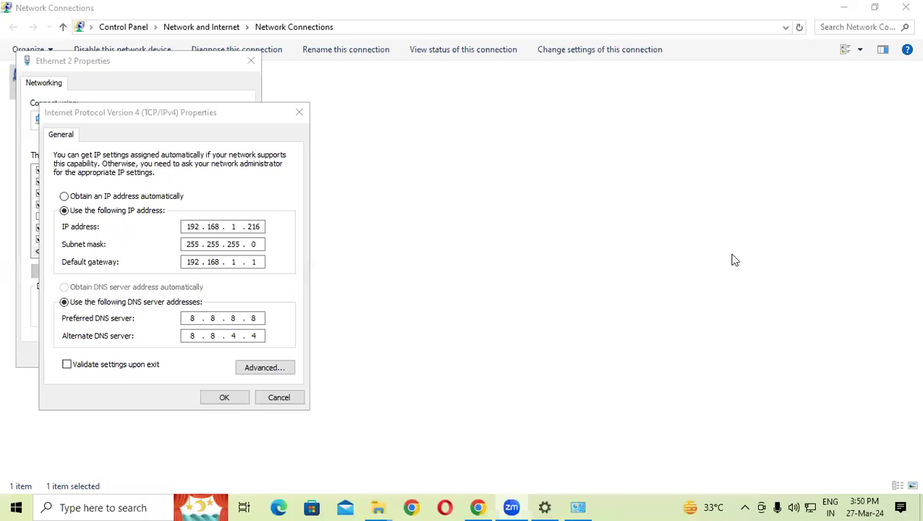
Step: Run \\192.168.1.216, open the www share, and launch the EXCEL 12.3 workbook
key(super+r)
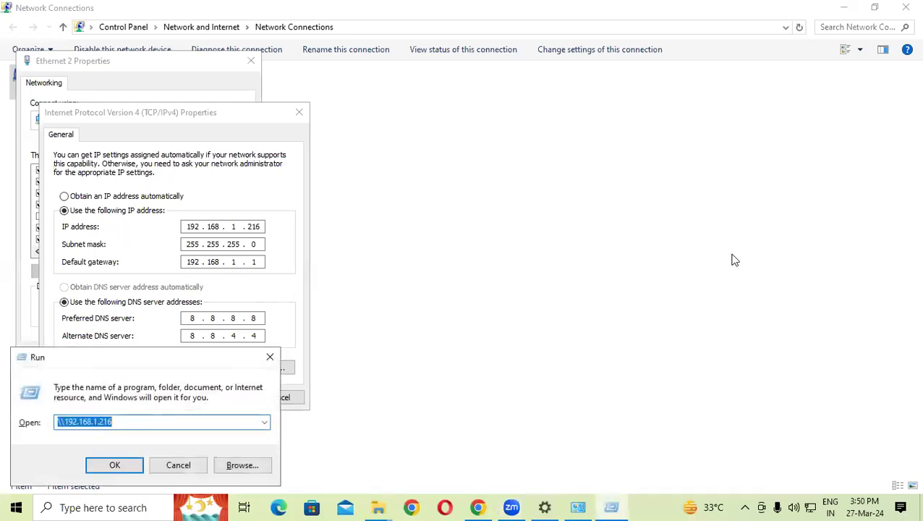
key(Right)
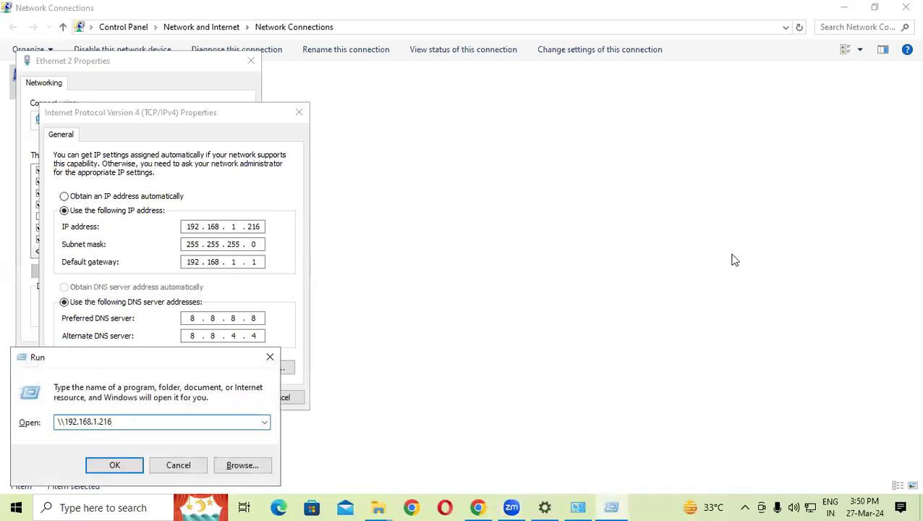
click(114, 463)
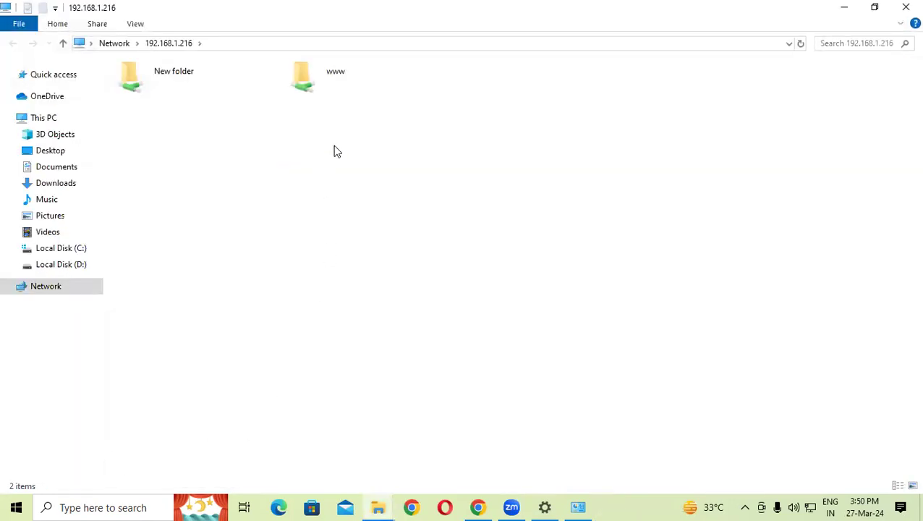
click(346, 78)
double_click(346, 78)
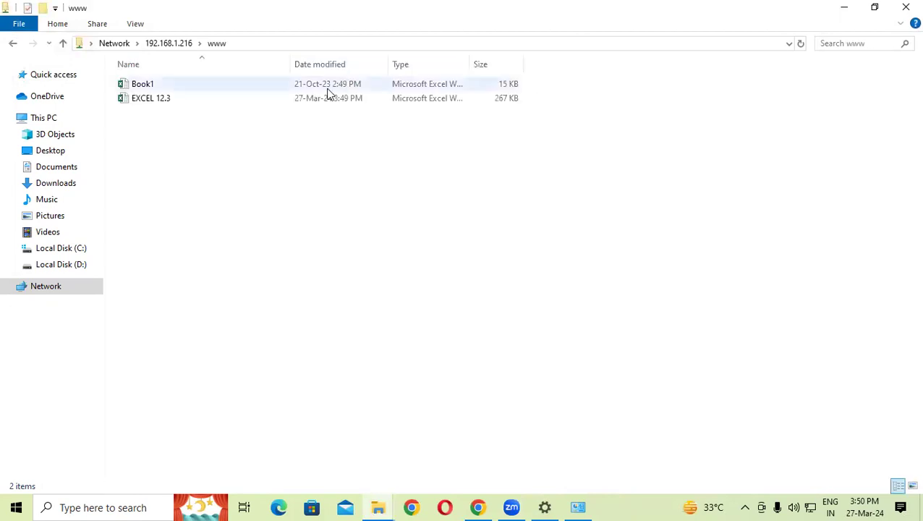
double_click(172, 101)
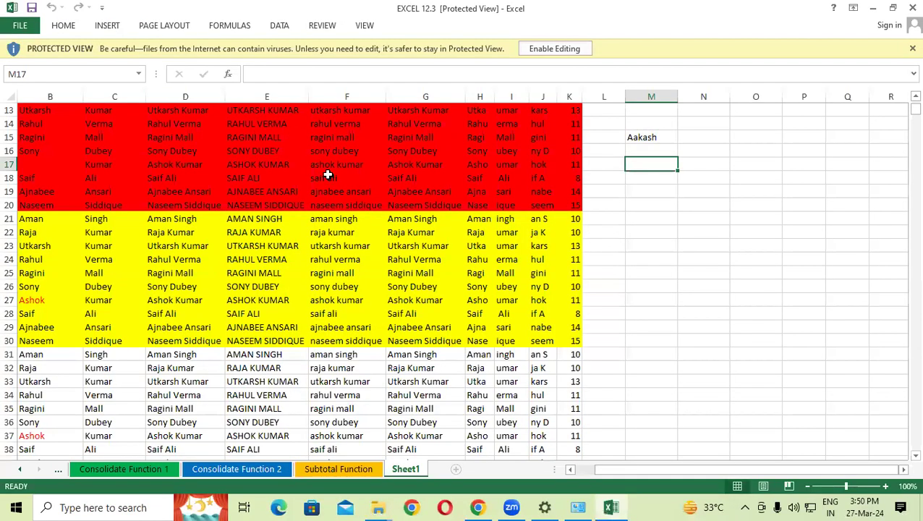
Step: Enable editing of the EXCEL 12.3 workbook opened in Protected View
scroll(328, 175, up, 1)
drag(92, 287, 208, 327)
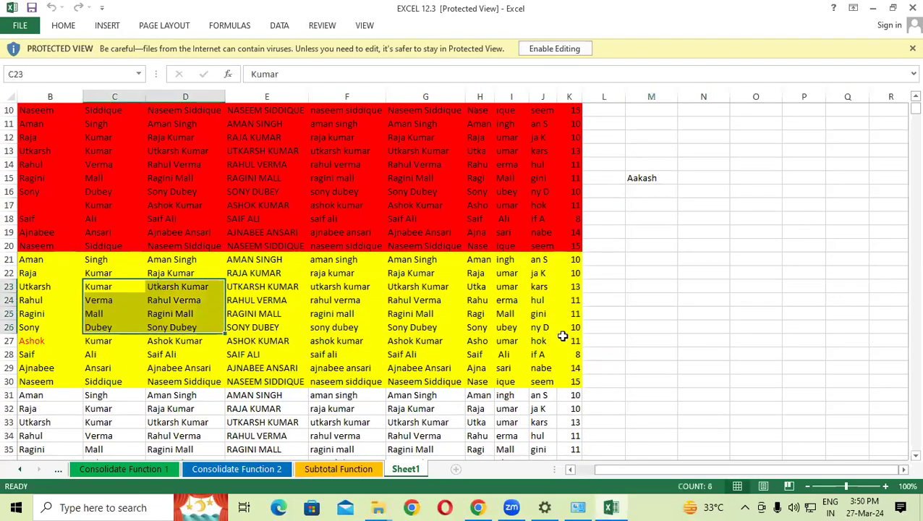
click(645, 181)
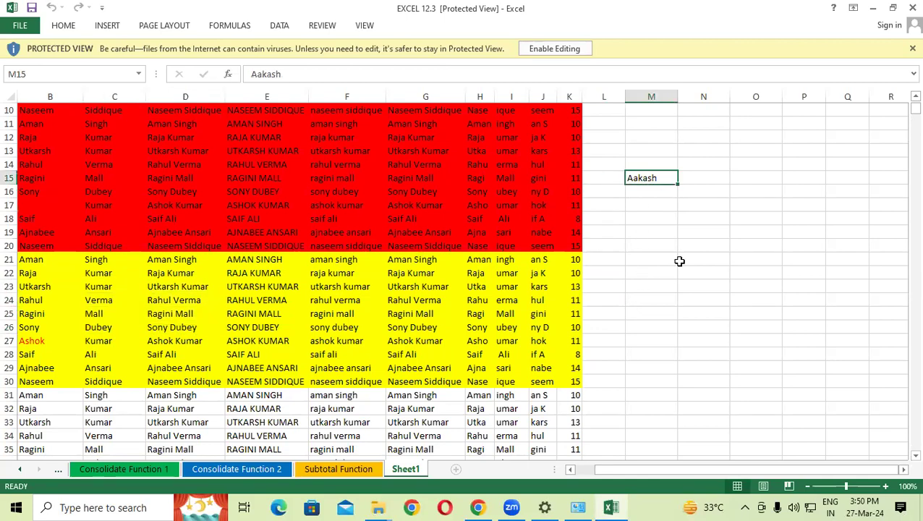
scroll(680, 261, up, 2)
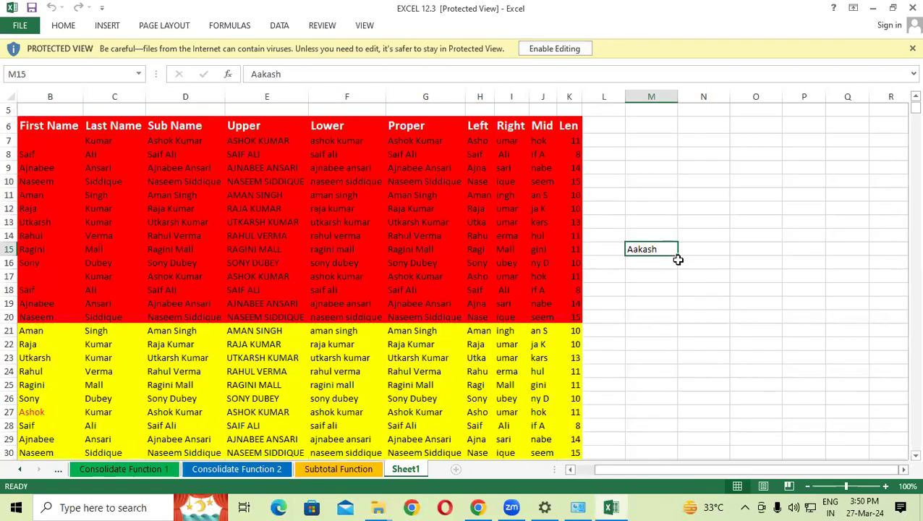
click(557, 50)
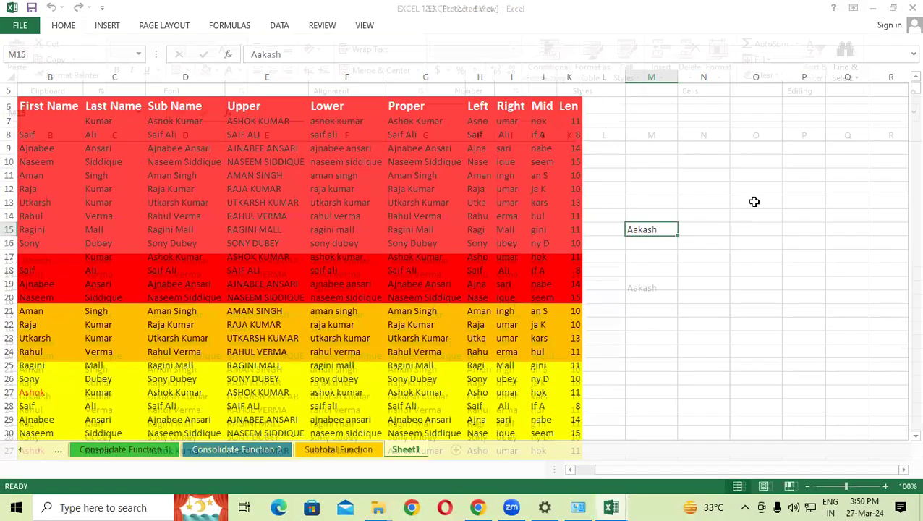
Step: Type 'tuk gvtmk' in O9, fill L8:N12 yellow, and save the workbook
click(754, 202)
text(tuk gvtmk)
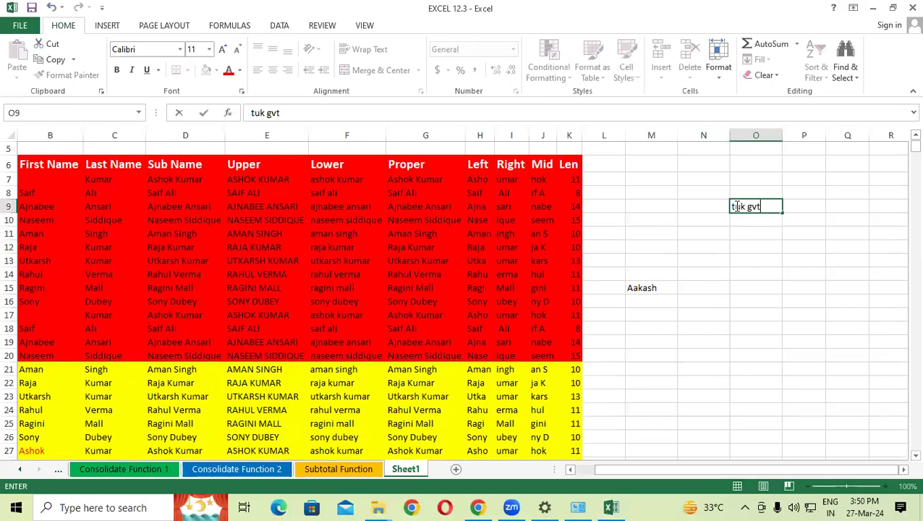
click(692, 200)
drag(598, 190, 723, 250)
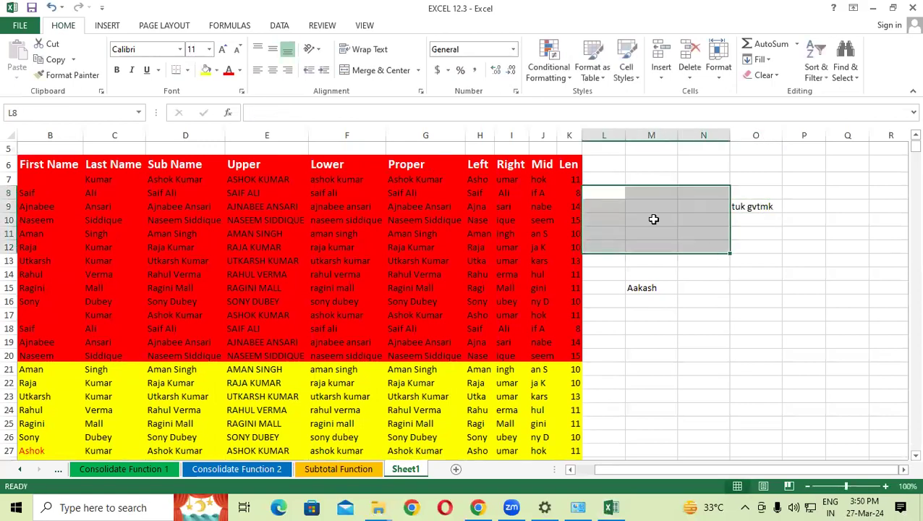
click(206, 70)
click(672, 275)
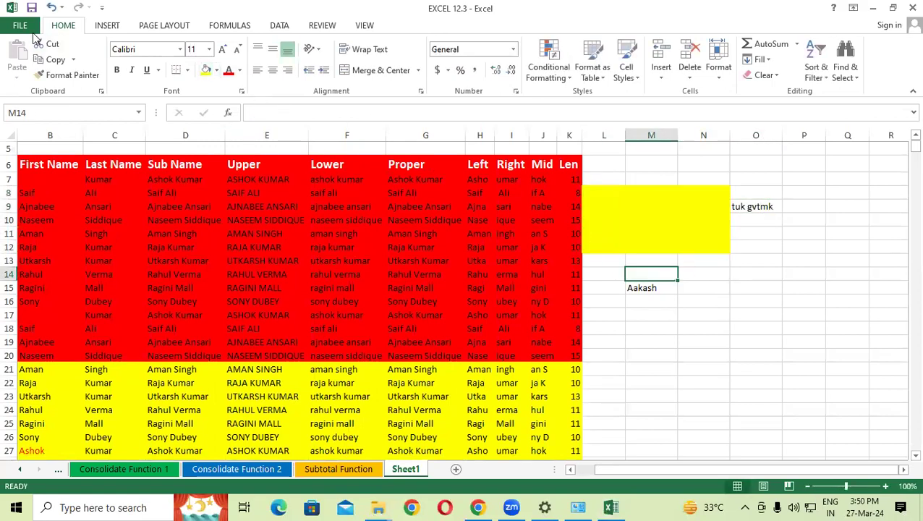
click(31, 9)
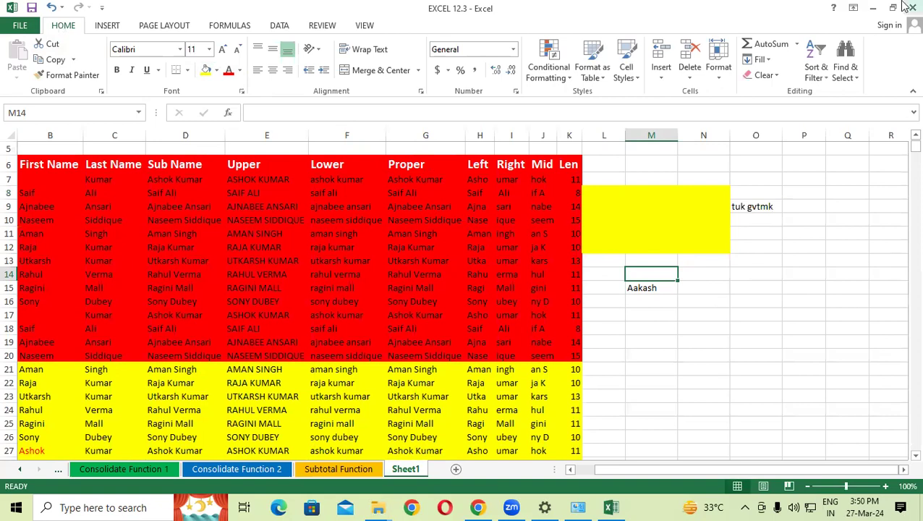
Step: Show the Review tab and select the red name table B6:K20
click(323, 25)
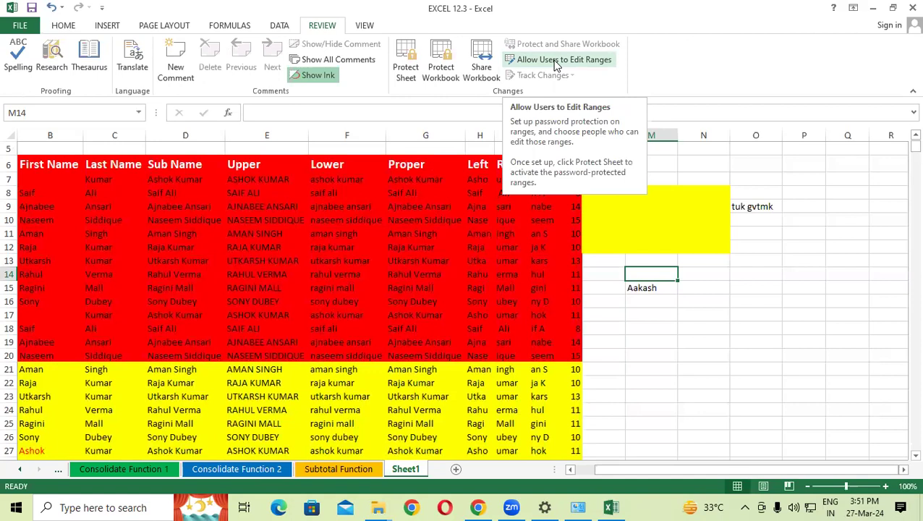
click(428, 179)
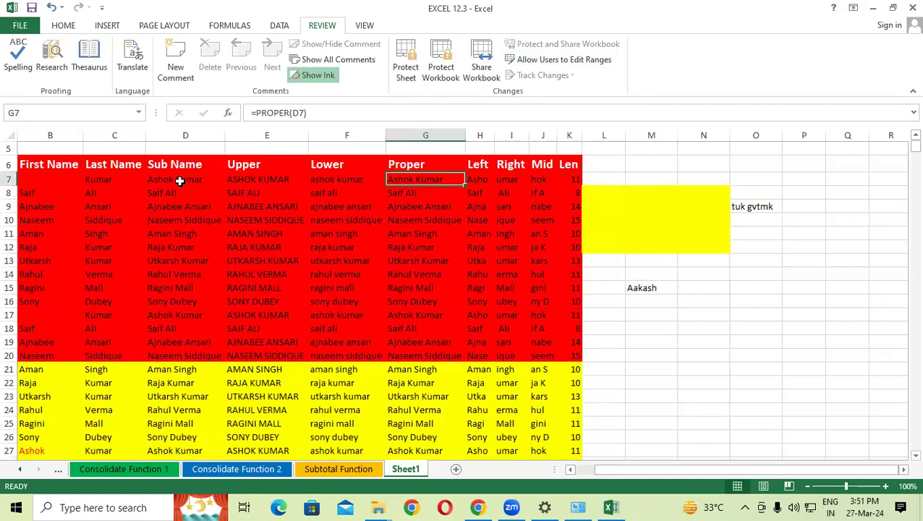
click(43, 170)
drag(44, 181, 563, 354)
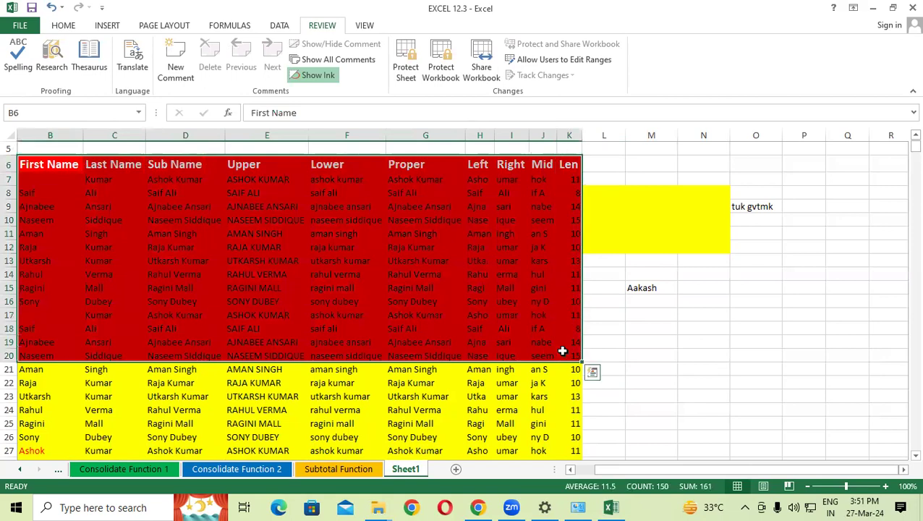
Step: Add a new Sheet2 and apply All Borders to the range A1:H16
click(456, 469)
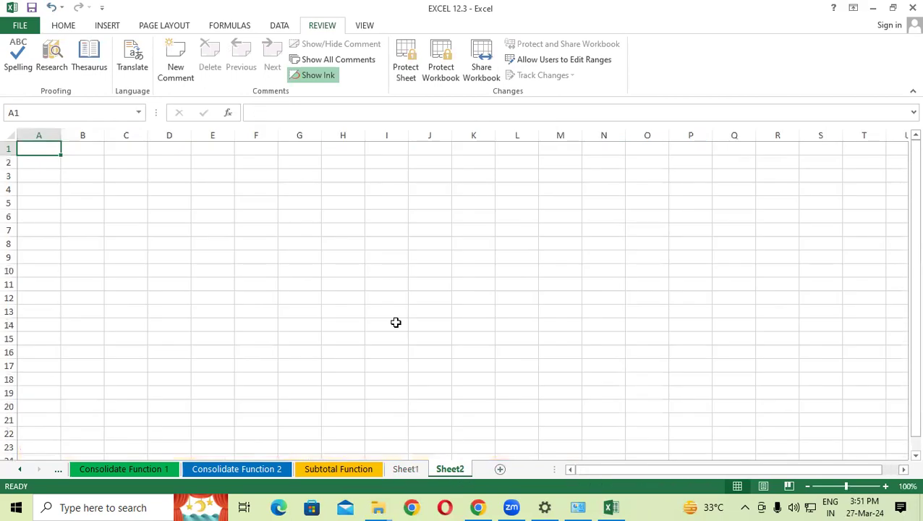
click(334, 214)
drag(33, 152, 334, 352)
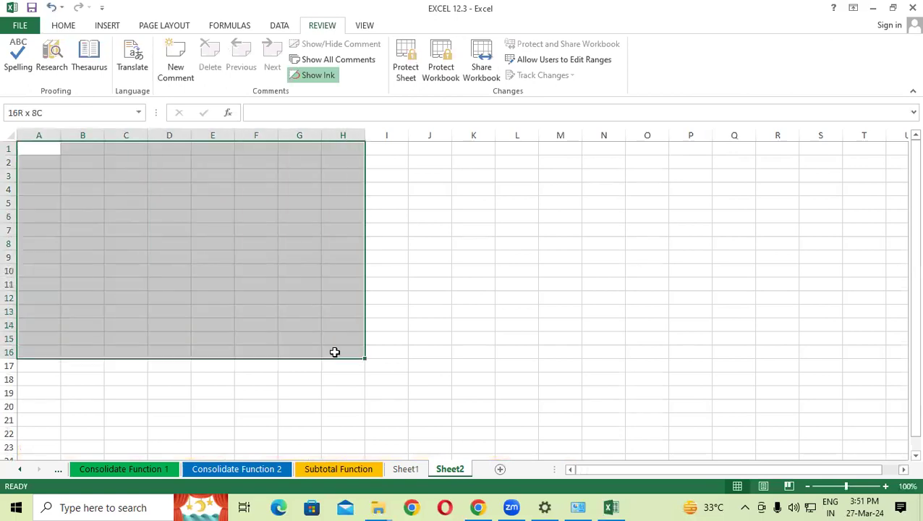
click(64, 26)
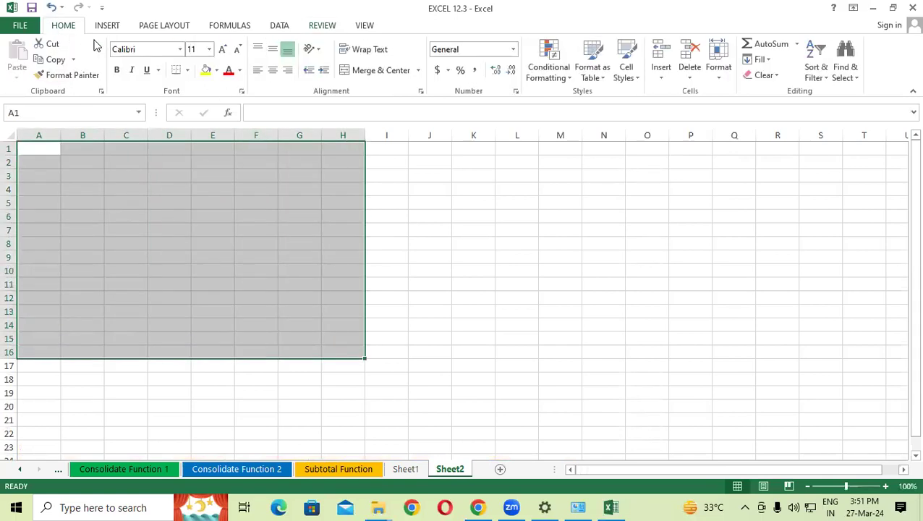
click(187, 70)
click(210, 186)
click(492, 311)
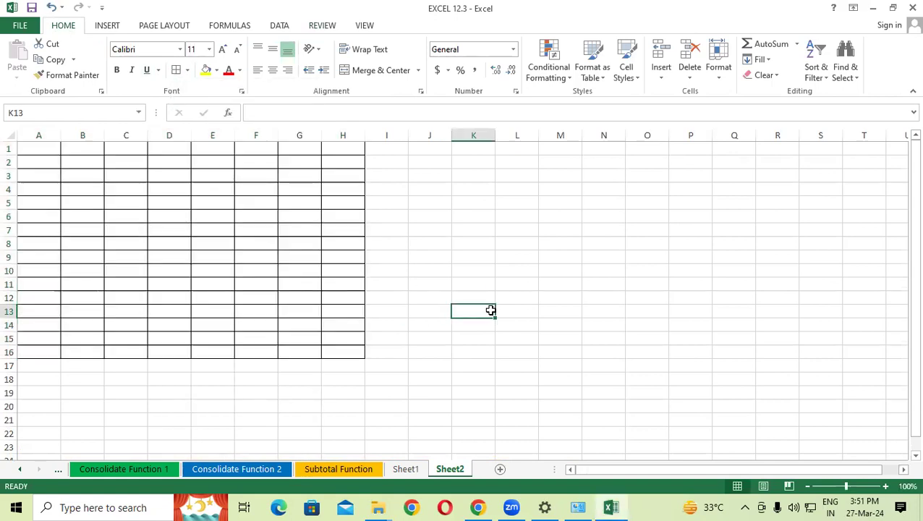
Step: Try various selections around the table, ending on cells H16 and F7
click(37, 149)
drag(43, 161, 345, 353)
drag(444, 206, 387, 466)
drag(156, 350, 529, 375)
click(592, 258)
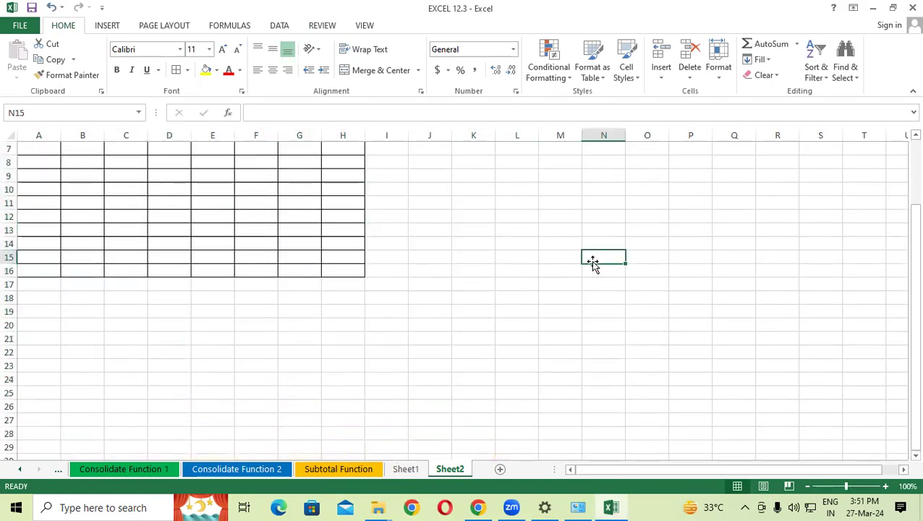
scroll(592, 261, up, 2)
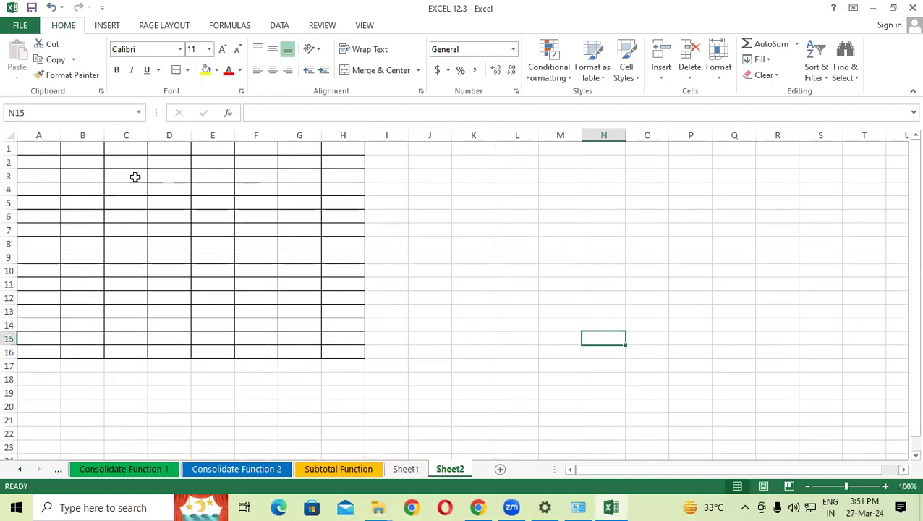
click(36, 148)
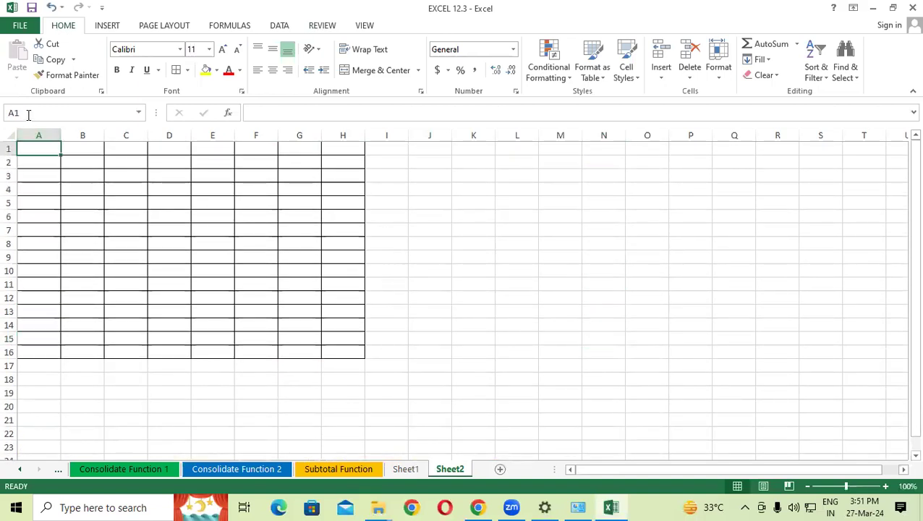
click(338, 350)
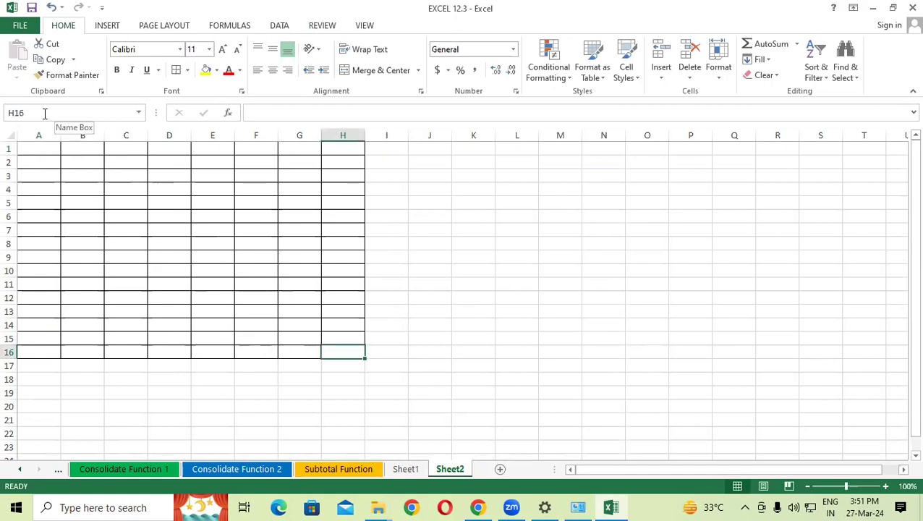
click(267, 230)
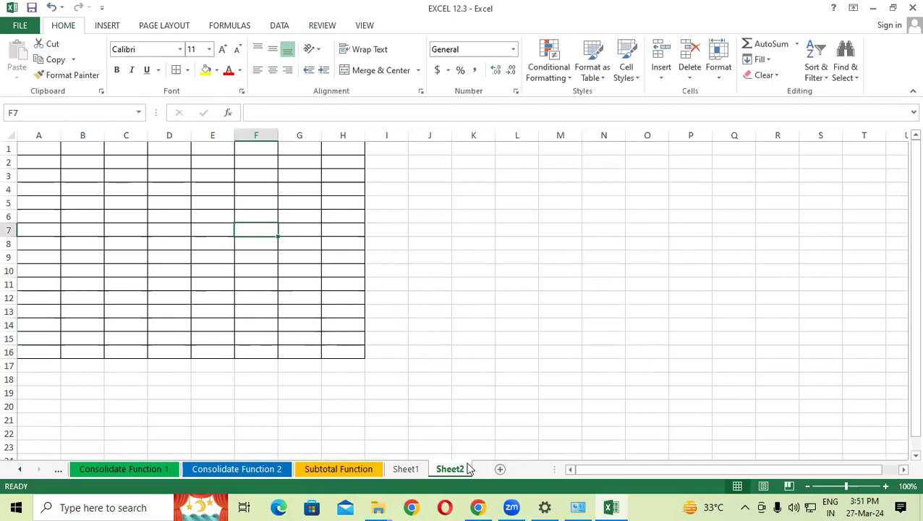
Step: Through View Code, set Sheet2's ScrollArea property to A1:H16
right_click(443, 471)
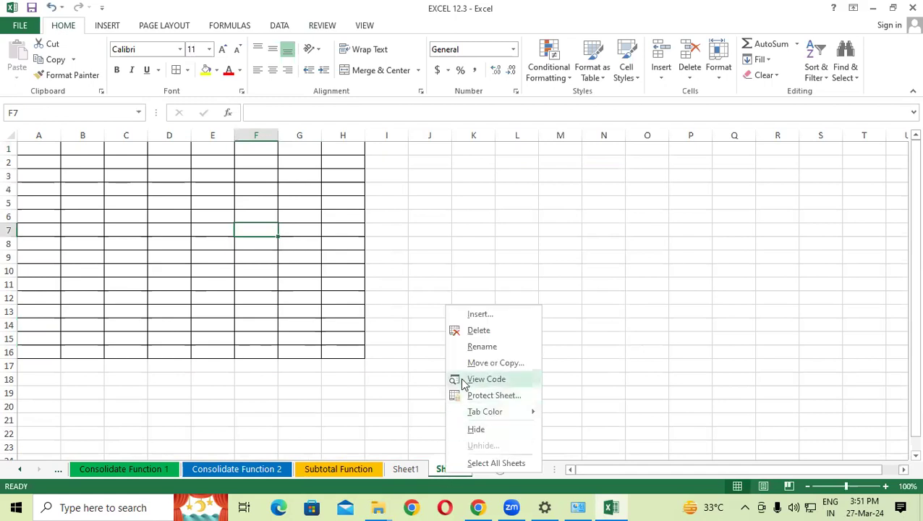
click(468, 380)
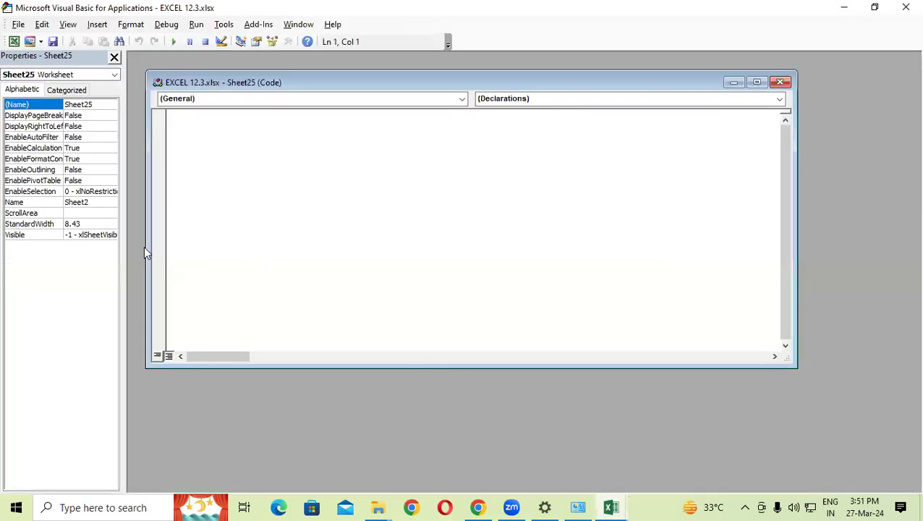
click(80, 214)
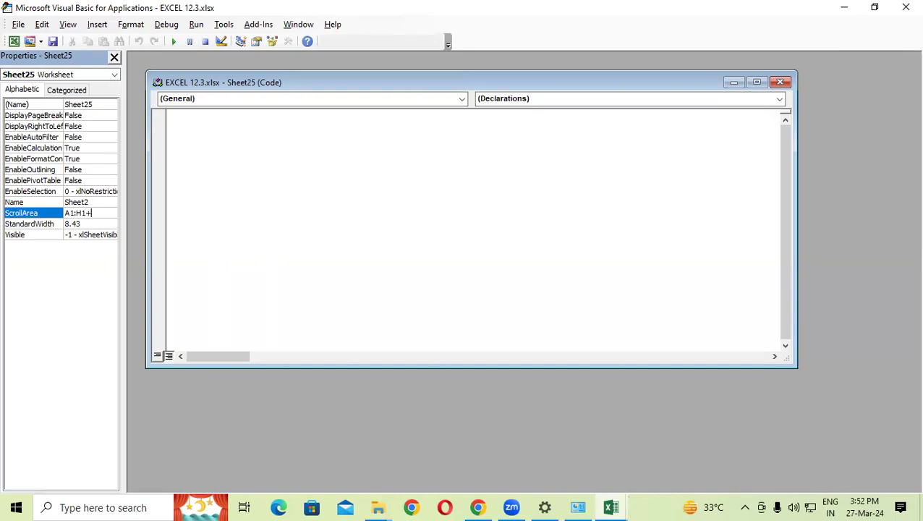
key(Return)
Step: Return to Excel and test selections within the A1:H16 scroll area
click(905, 8)
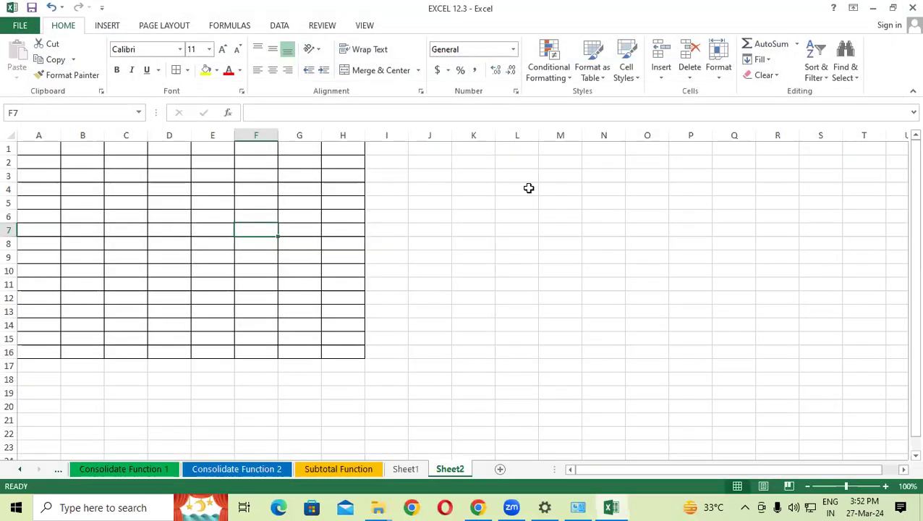
click(332, 302)
drag(342, 348, 9, 139)
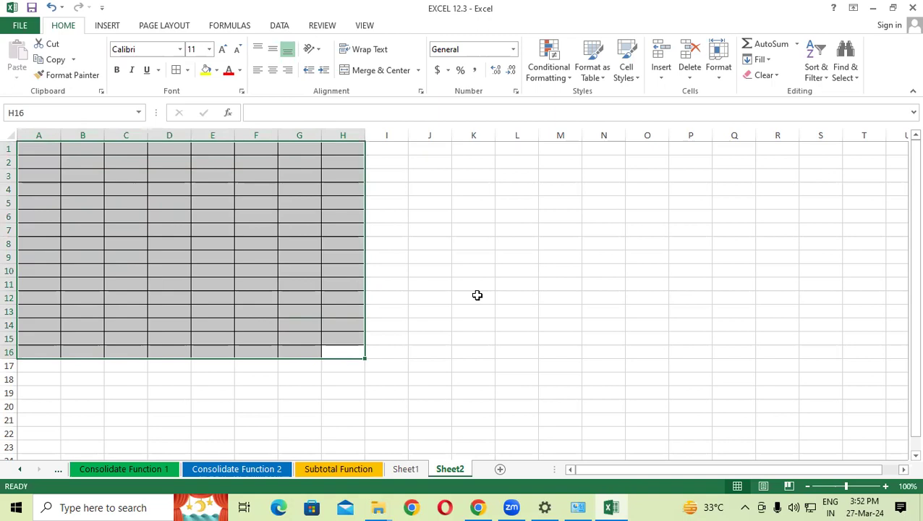
click(283, 232)
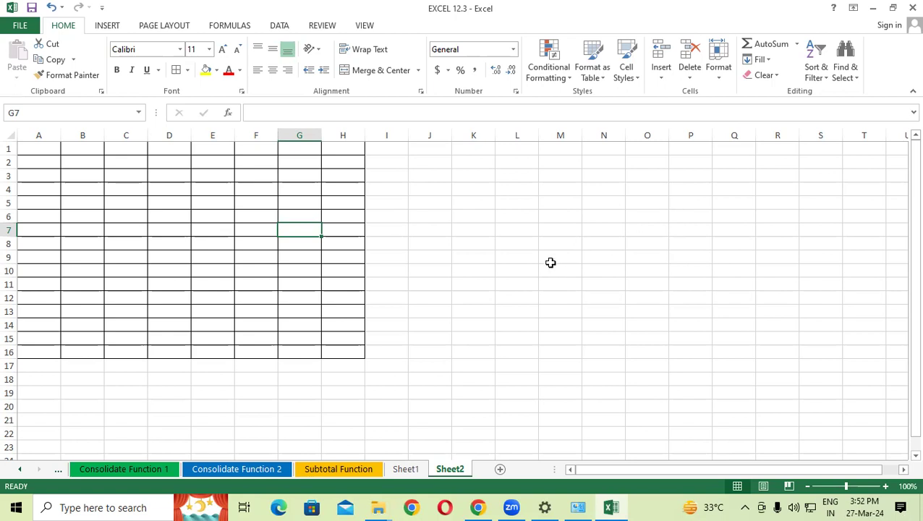
click(70, 282)
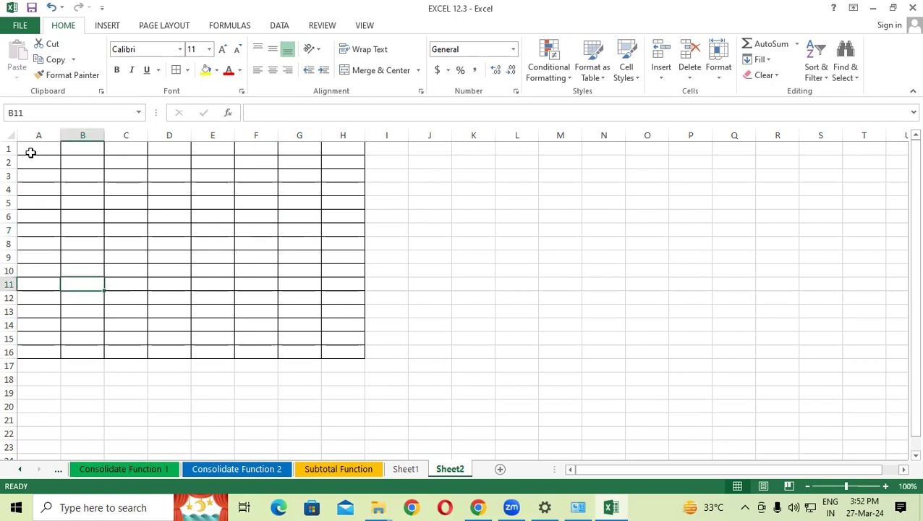
drag(29, 149, 260, 352)
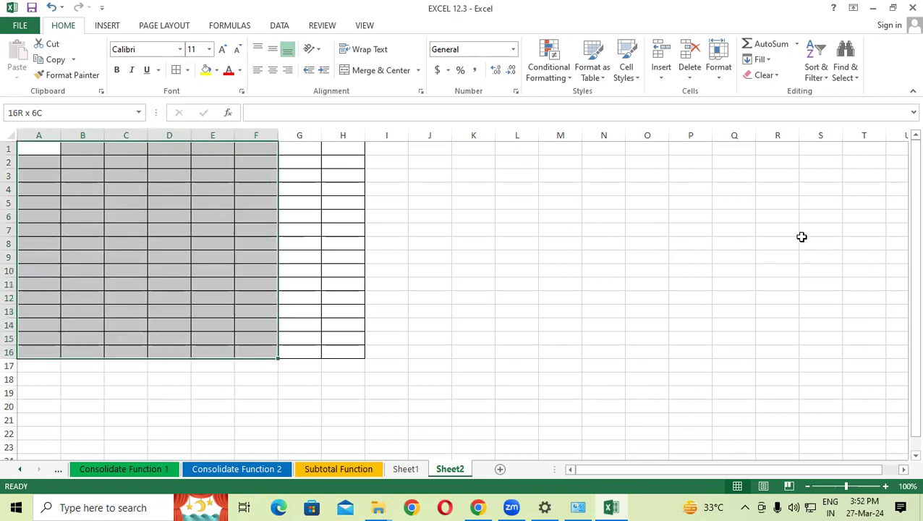
click(109, 254)
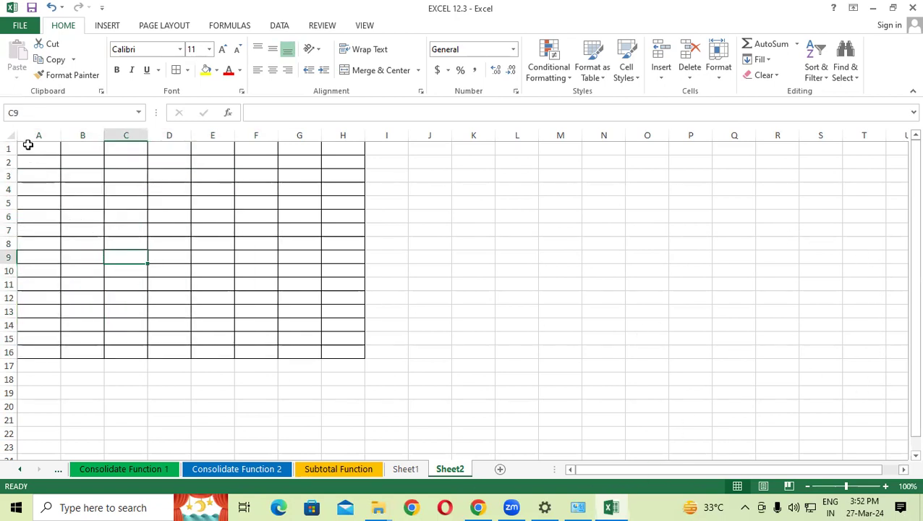
Step: Select the full A1:H16 table and fill it yellow
drag(27, 148, 348, 286)
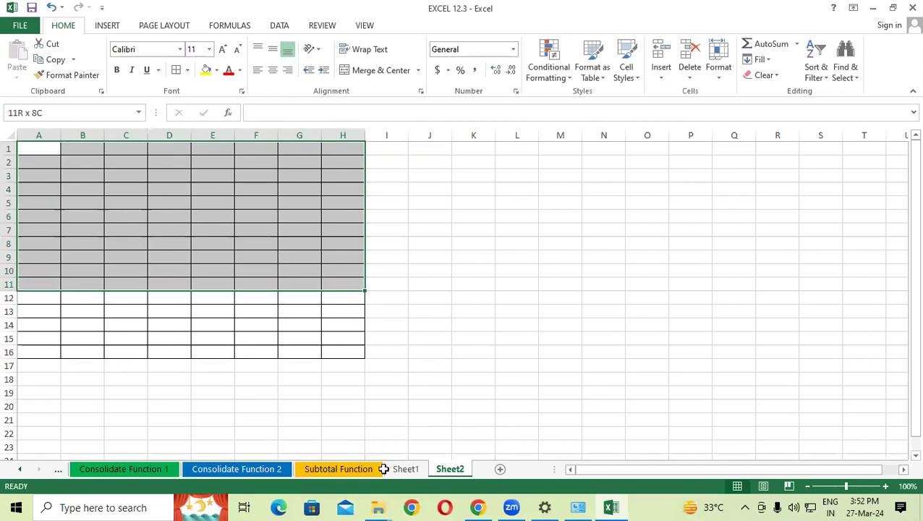
click(354, 353)
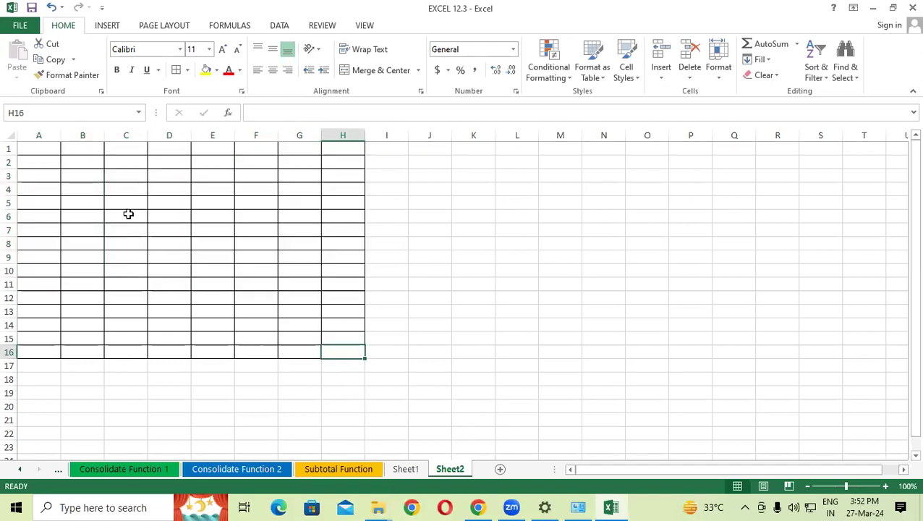
mouse_move(34, 143)
mouse_down()
mouse_move(148, 202)
mouse_move(363, 348)
mouse_up()
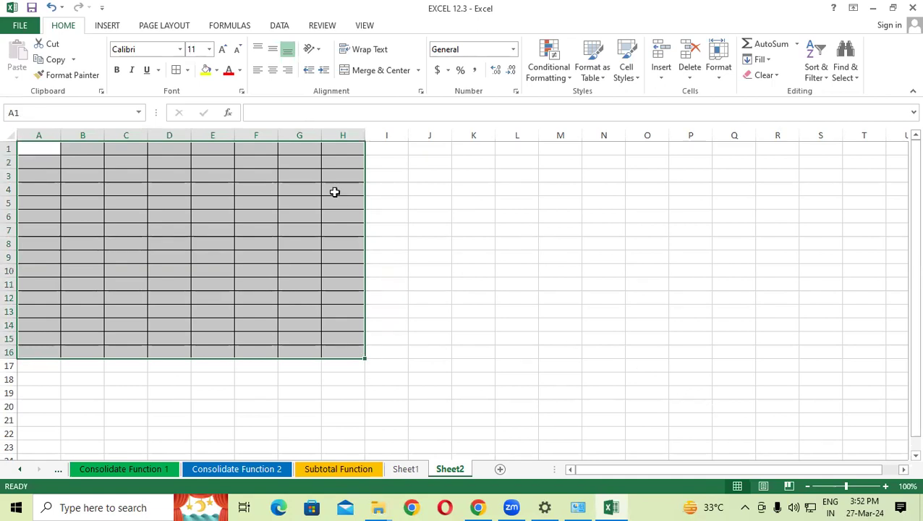
click(206, 71)
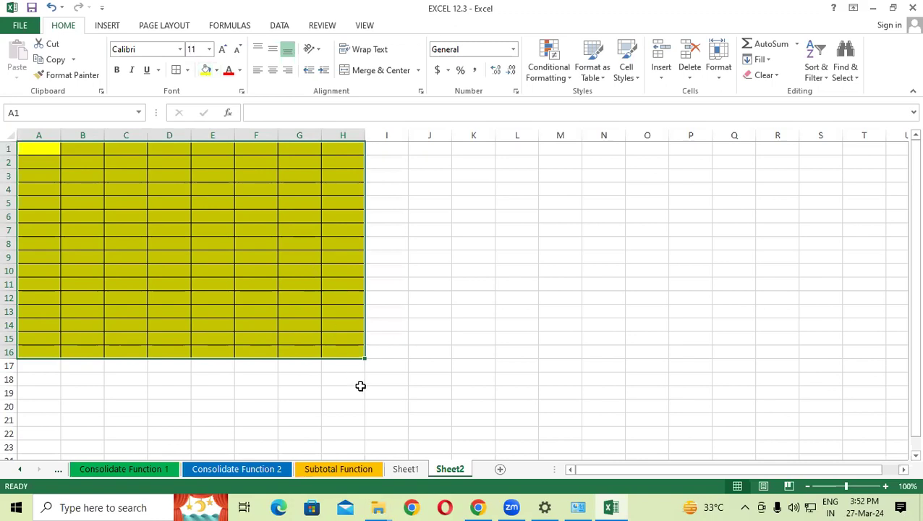
Step: Clear Sheet2's ScrollArea property in the VBA editor and return to Excel
right_click(450, 472)
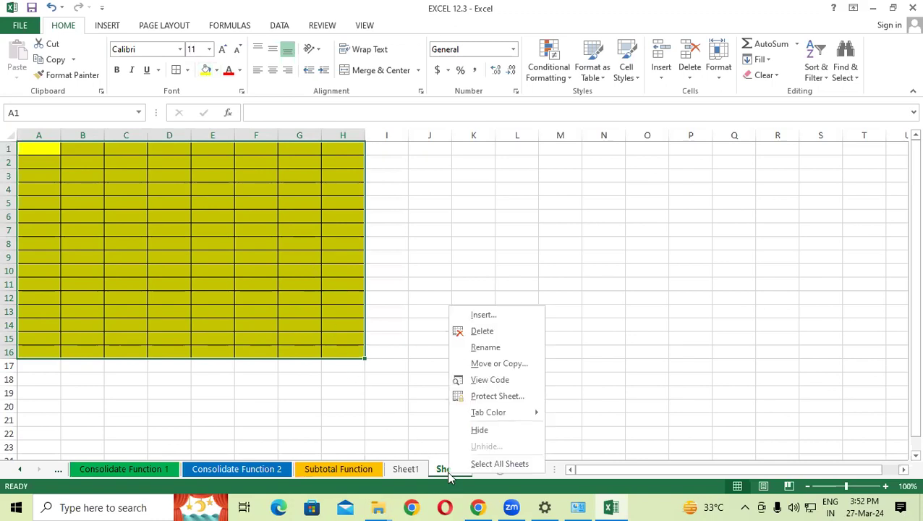
click(491, 382)
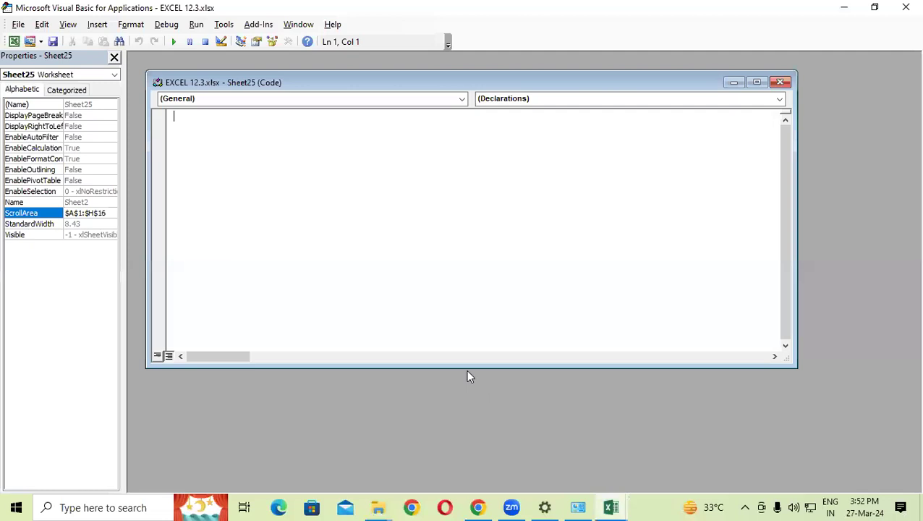
click(113, 213)
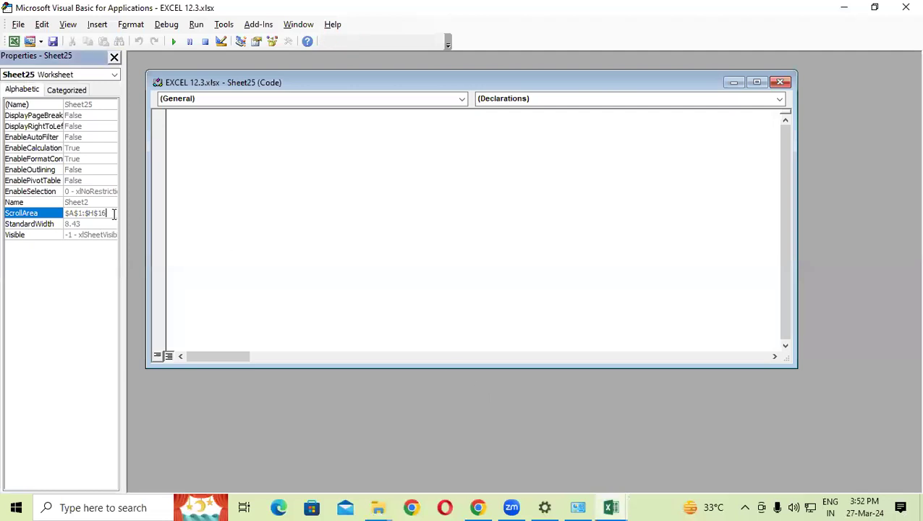
key(BackSpace)
key(BackSpace)
key(BackSpace)
key(BackSpace)
key(BackSpace)
key(BackSpace)
key(BackSpace)
key(BackSpace)
key(BackSpace)
click(906, 7)
Step: Select cells beyond the yellow table, then show the Review and View tabs
click(470, 297)
drag(141, 241, 652, 396)
click(627, 298)
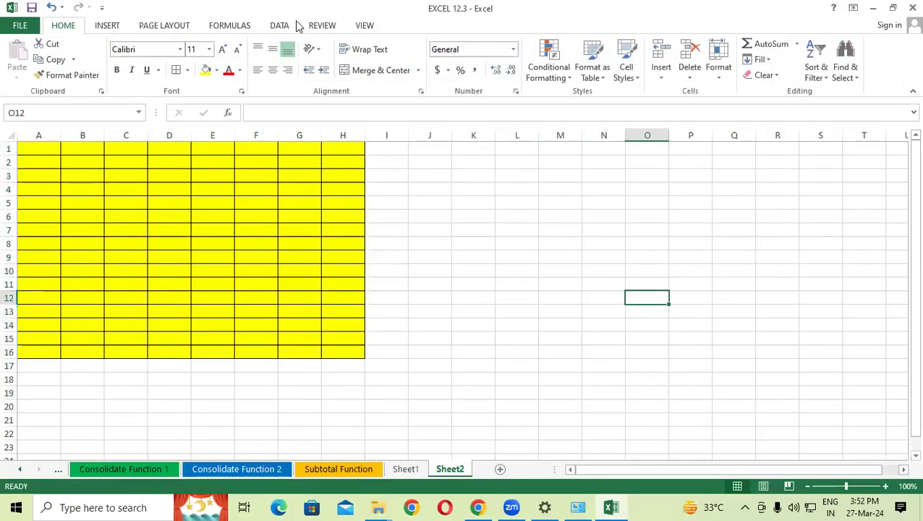
click(318, 26)
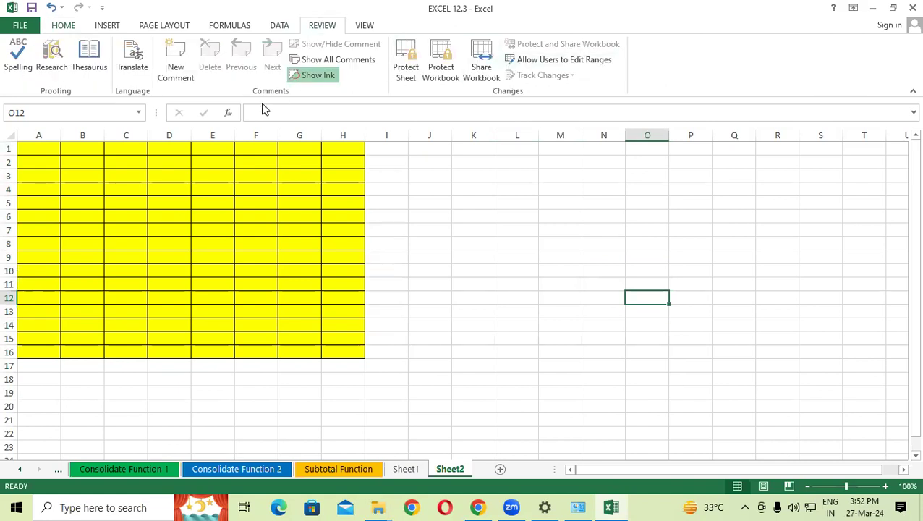
click(239, 215)
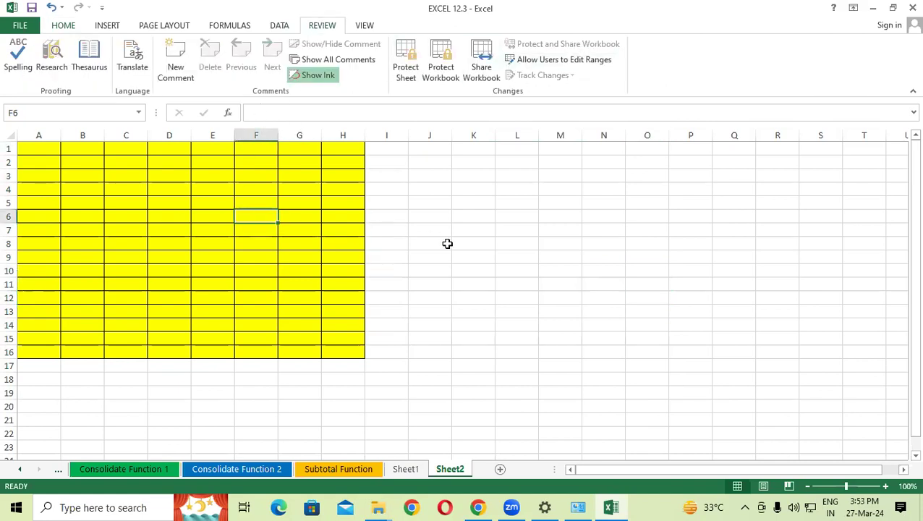
click(364, 26)
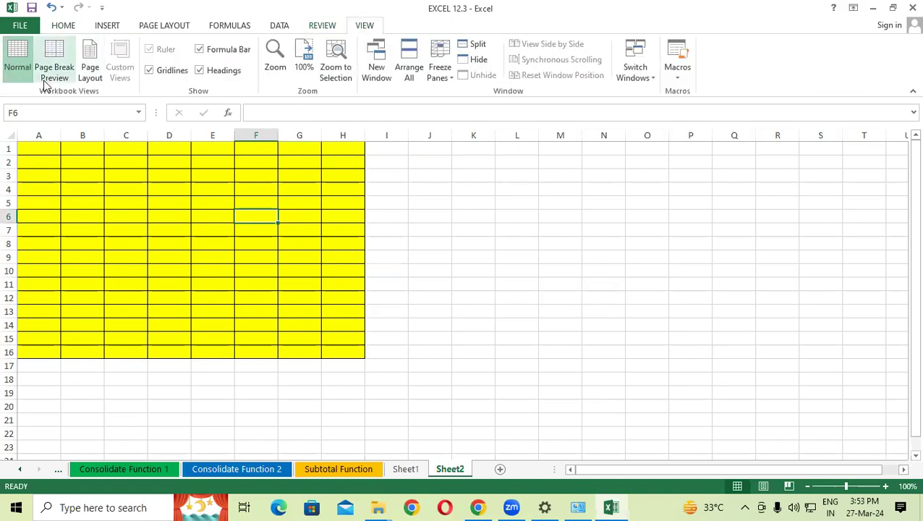
Step: Show Sheet2 in Page Layout view at 60% zoom, browse the pages, and select G8
click(96, 69)
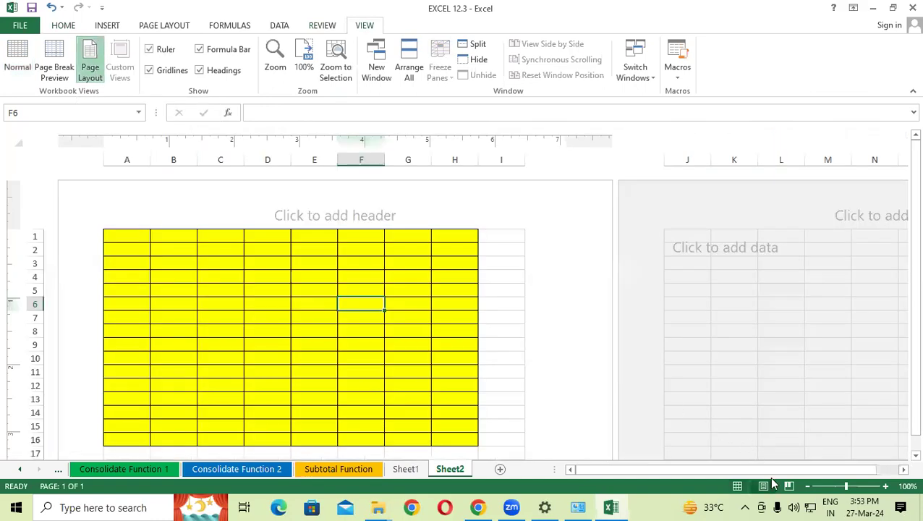
click(807, 487)
click(807, 487)
click(807, 487)
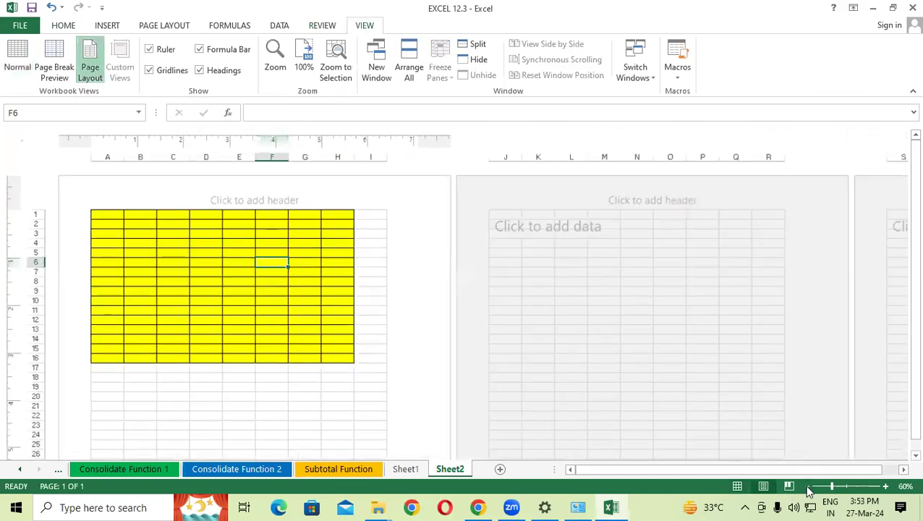
click(807, 487)
scroll(478, 305, down, 1)
scroll(478, 304, up, 1)
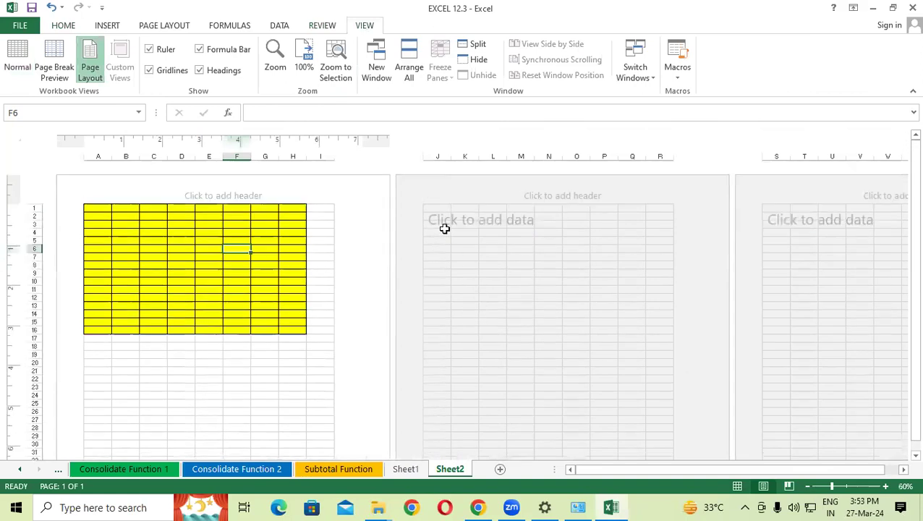
drag(433, 211, 656, 368)
scroll(656, 368, up, 2)
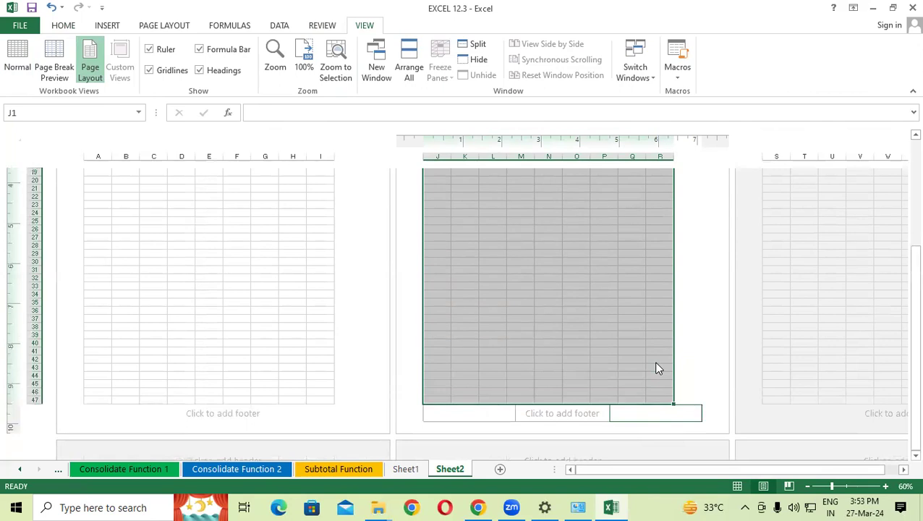
scroll(656, 369, up, 5)
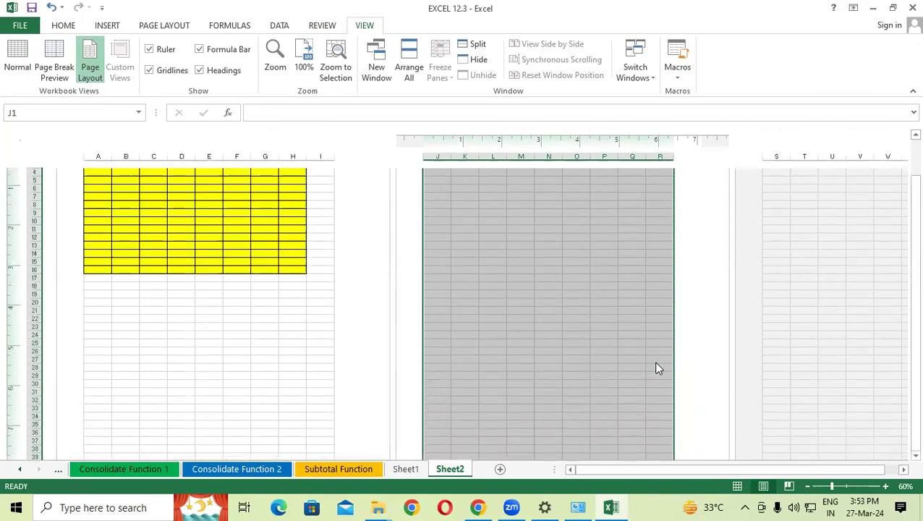
click(264, 266)
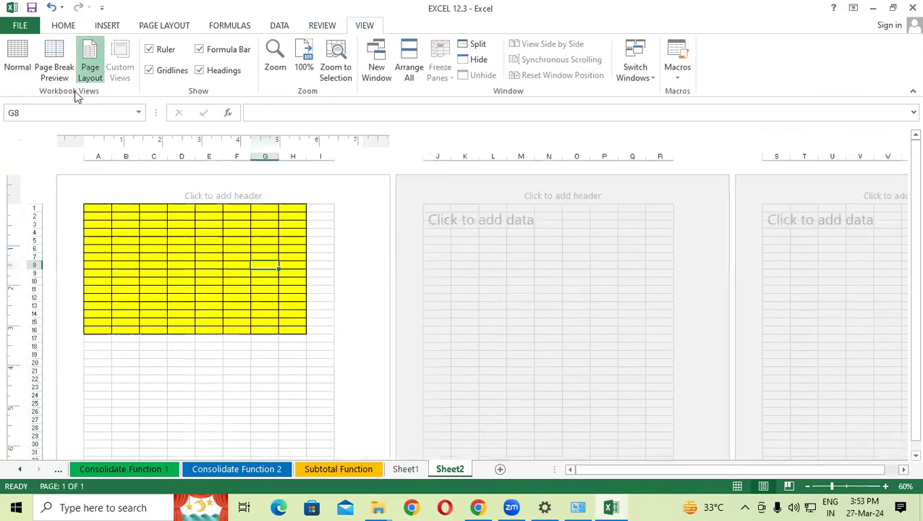
Step: In Page Break Preview, enter 'fhdfr' in J20 and 'dfhn' in L24
click(53, 56)
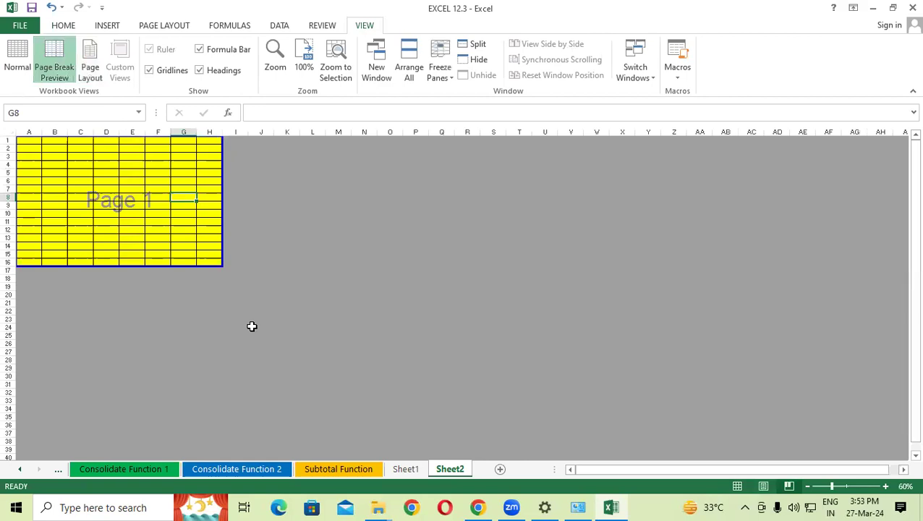
click(261, 294)
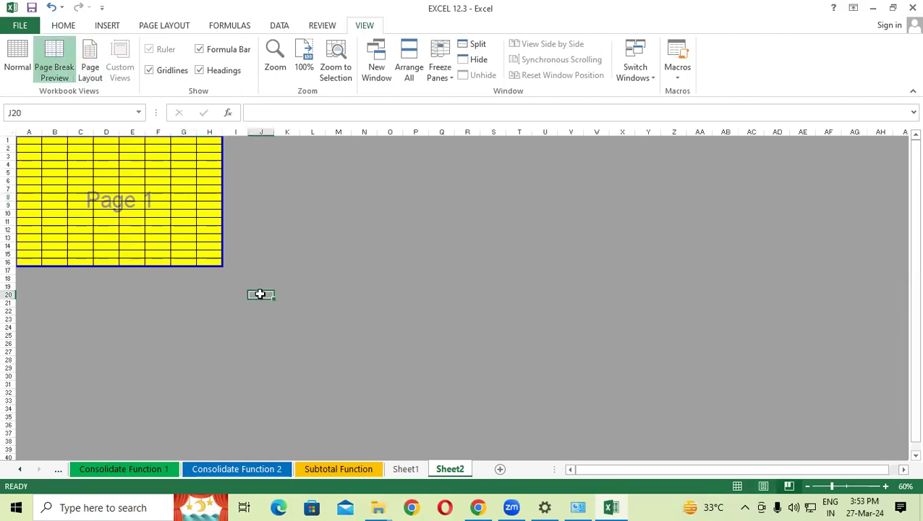
text(fhdfr)
click(314, 318)
click(315, 329)
text(dfhn)
click(443, 376)
Step: Enter 'frhb' in S16, 'fhb' in W25 and 'sv' in AA29
click(493, 262)
text(frhb)
click(605, 333)
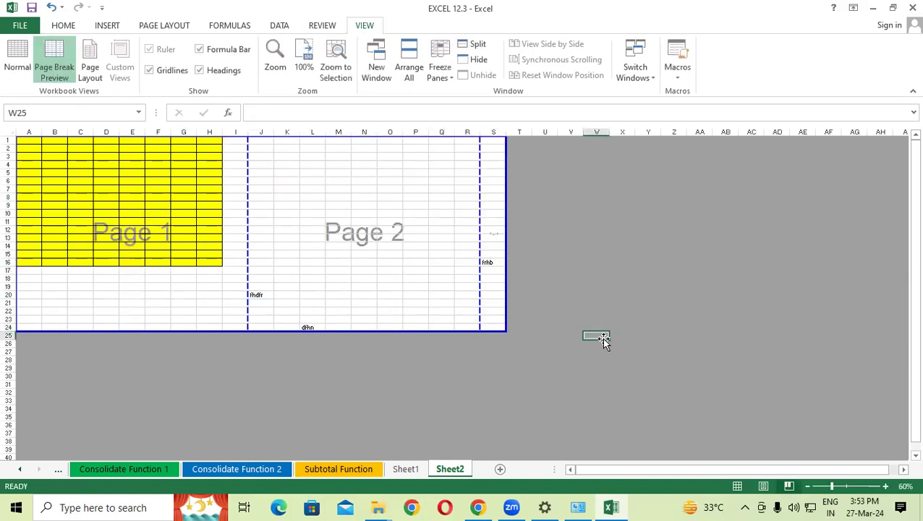
text(fhb)
click(550, 354)
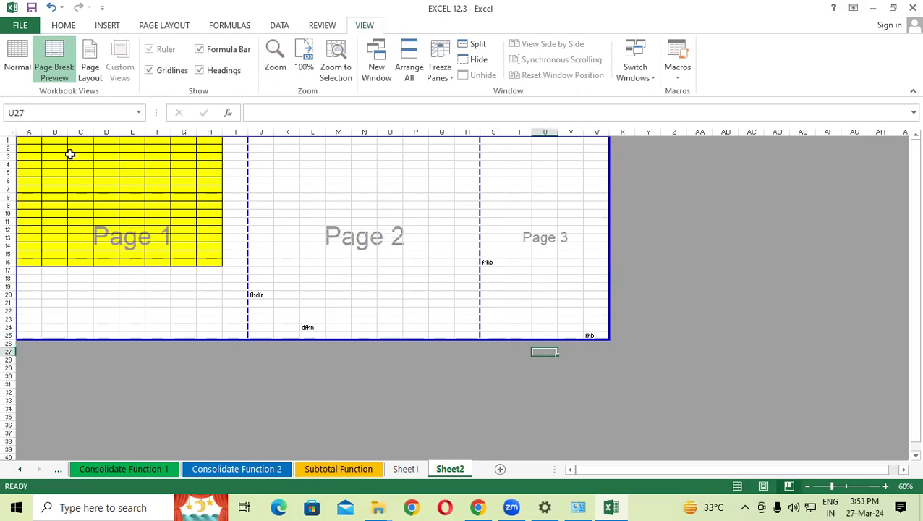
mouse_move(29, 141)
mouse_down()
mouse_move(45, 158)
mouse_move(548, 344)
mouse_move(610, 325)
mouse_move(604, 334)
mouse_up()
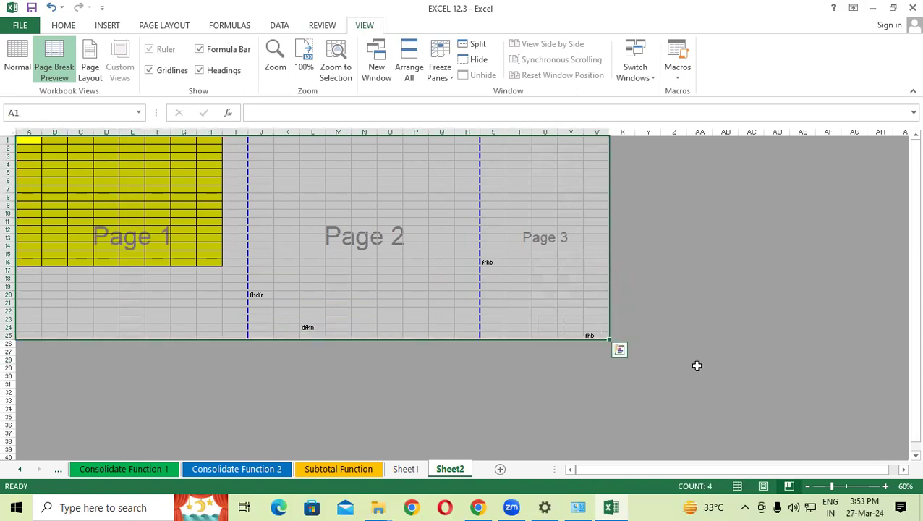
click(697, 367)
text(sv)
click(642, 390)
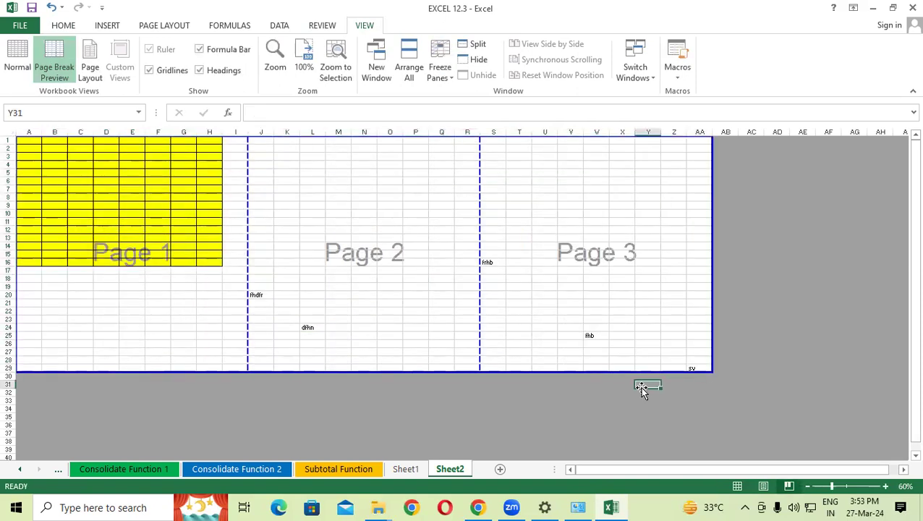
Step: Switch Sheet2 back to Normal view and select cell H17
click(14, 65)
click(122, 253)
scroll(149, 270, up, 3)
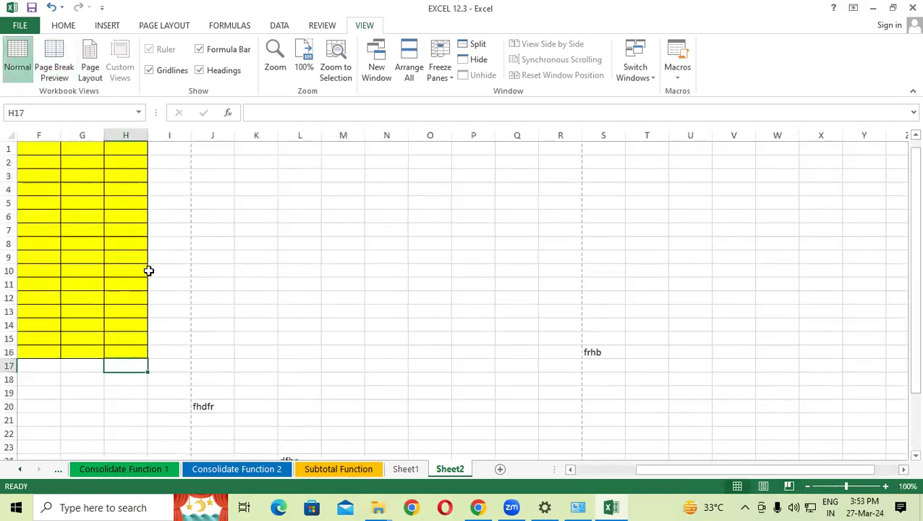
drag(700, 472, 670, 471)
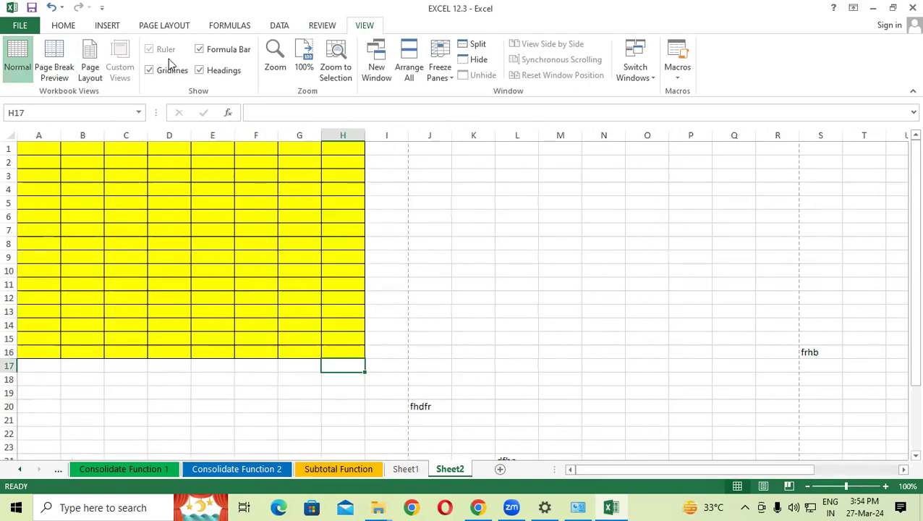
Step: Show Page Layout view, turn the rulers off and on, then return to Normal view
click(91, 64)
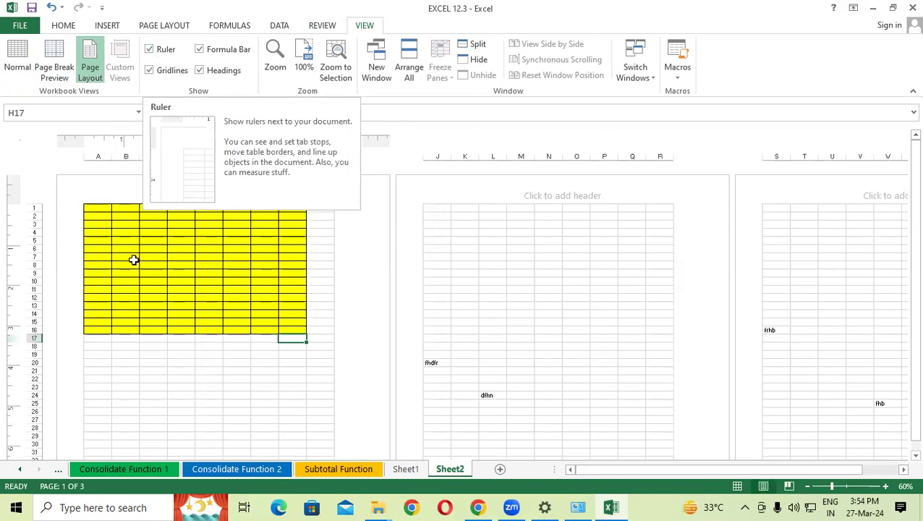
click(181, 305)
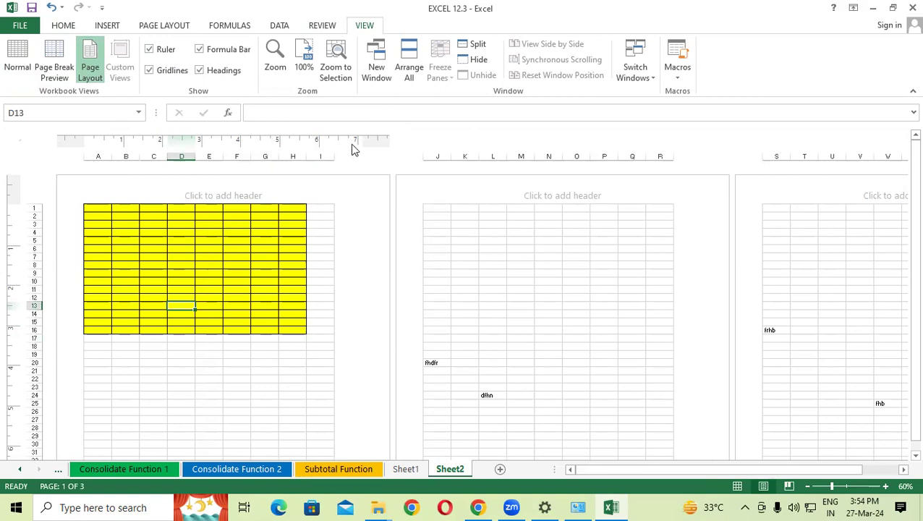
click(149, 49)
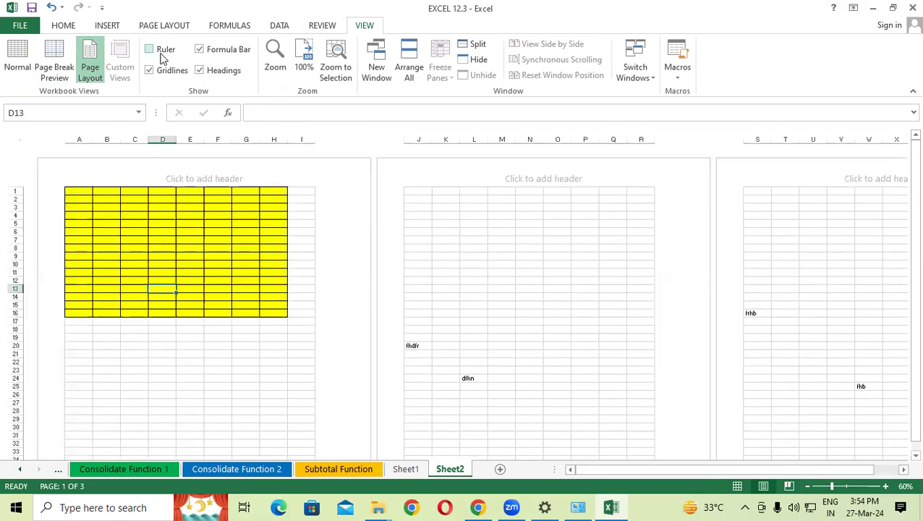
click(161, 53)
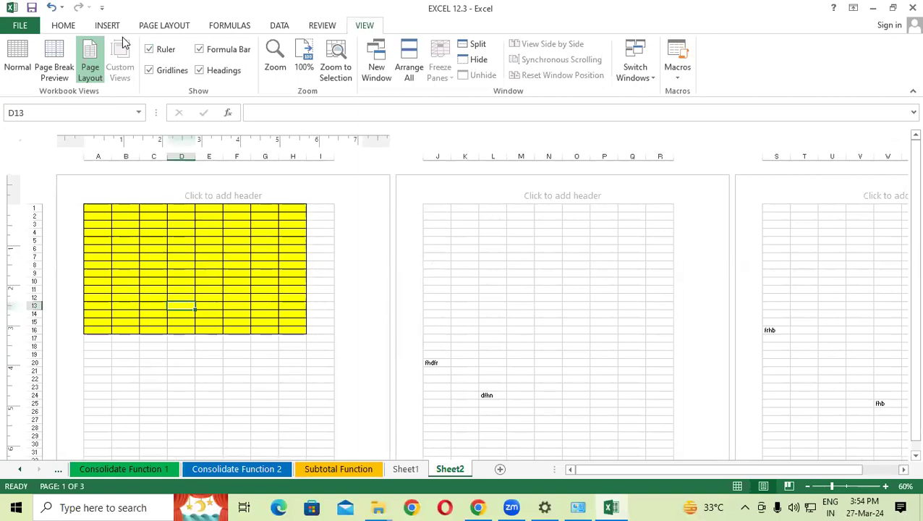
click(21, 65)
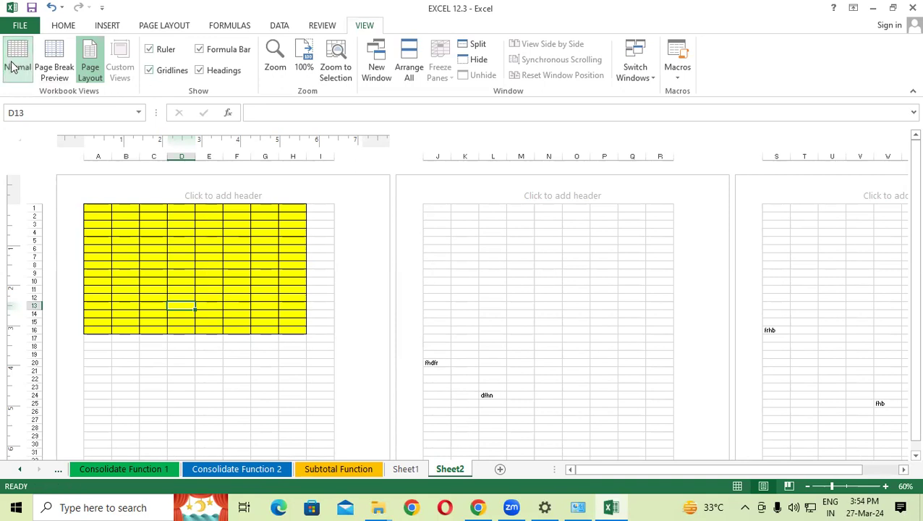
Step: On the Page Layout tab, hide and re-show the gridlines and row/column headings
scroll(488, 296, down, 6)
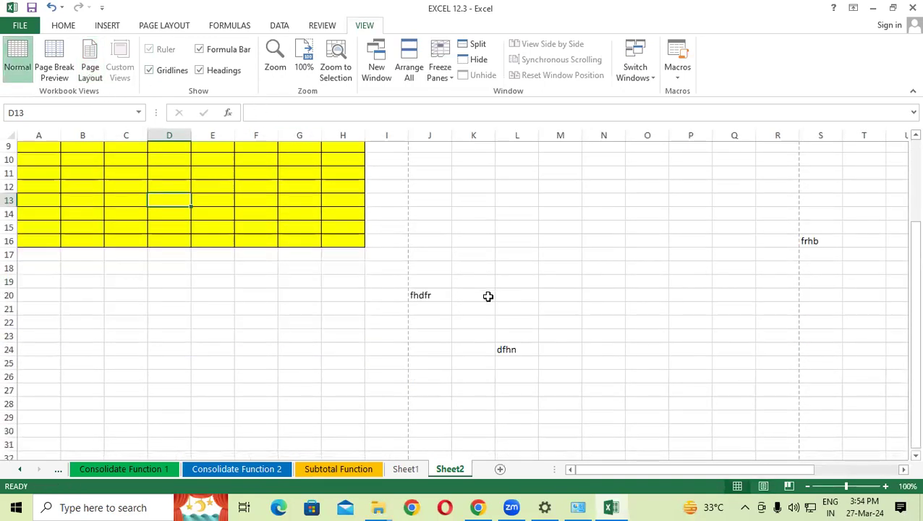
drag(39, 230, 212, 337)
click(202, 249)
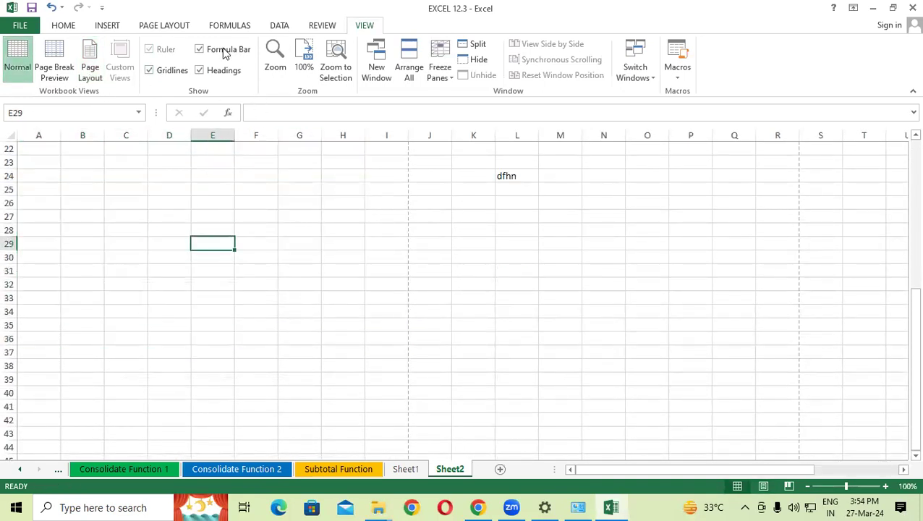
click(180, 29)
click(452, 63)
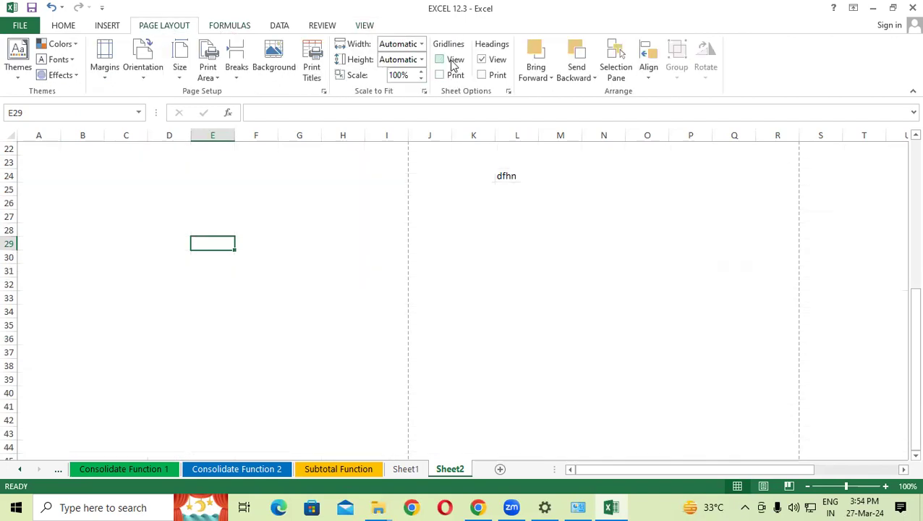
click(452, 63)
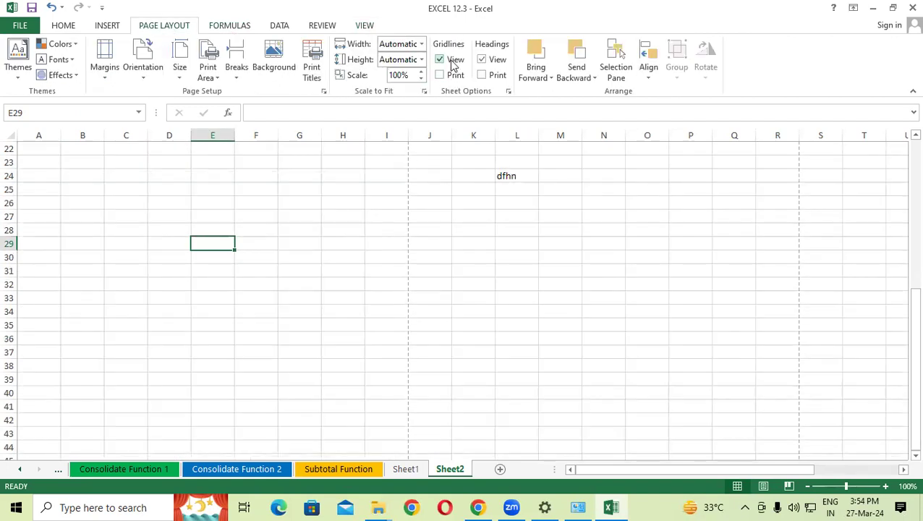
click(482, 60)
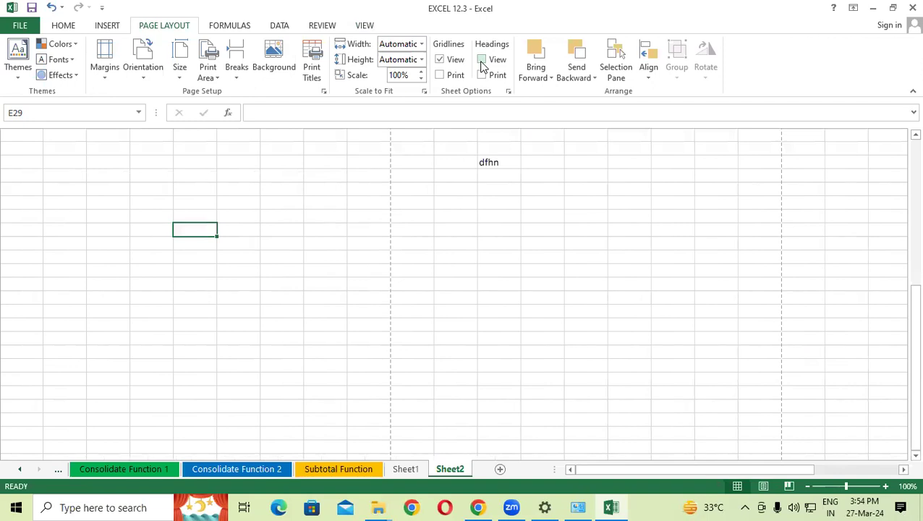
click(482, 61)
Step: On the View tab, hide and re-show the gridlines and row/column headings
click(364, 26)
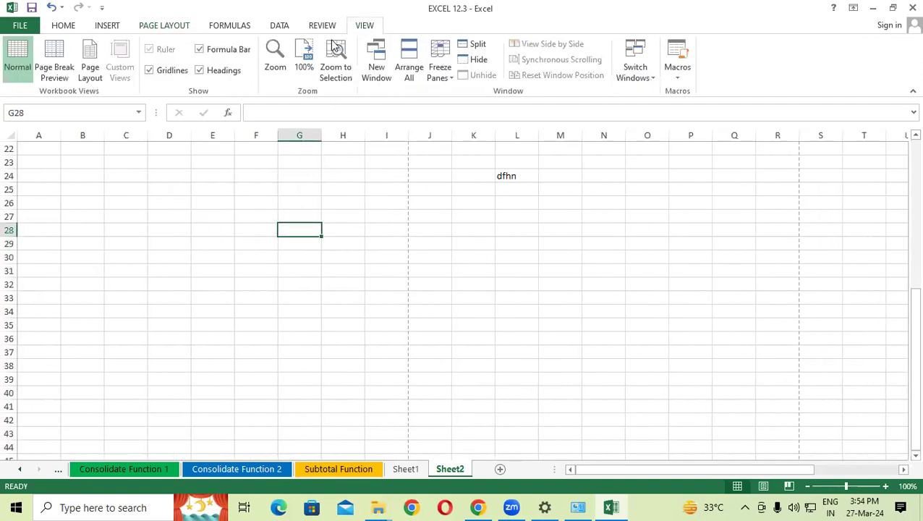
click(163, 72)
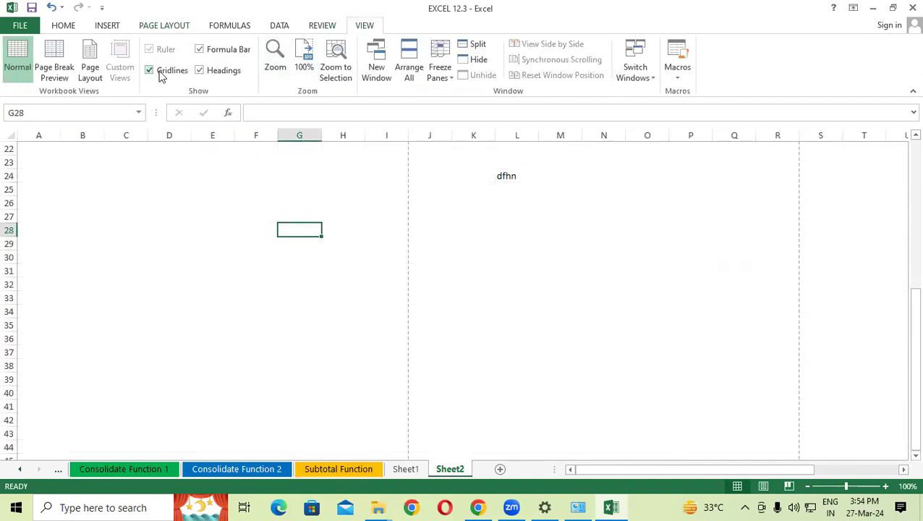
click(204, 74)
click(205, 73)
click(207, 72)
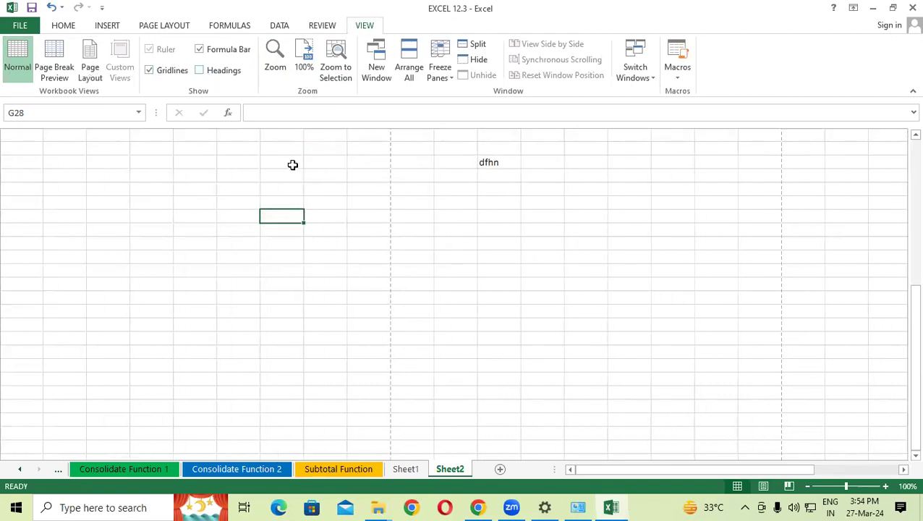
click(228, 75)
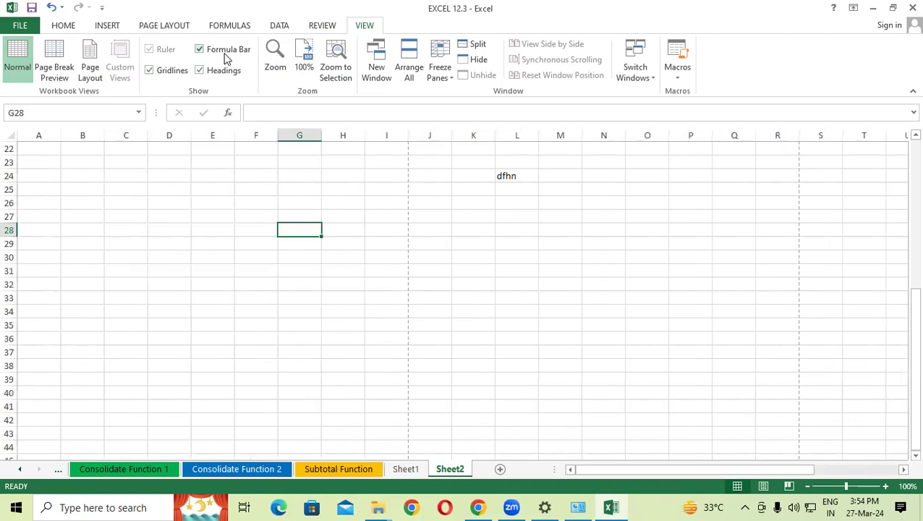
Step: Hide the formula bar, select column F, then show the formula bar again
click(155, 323)
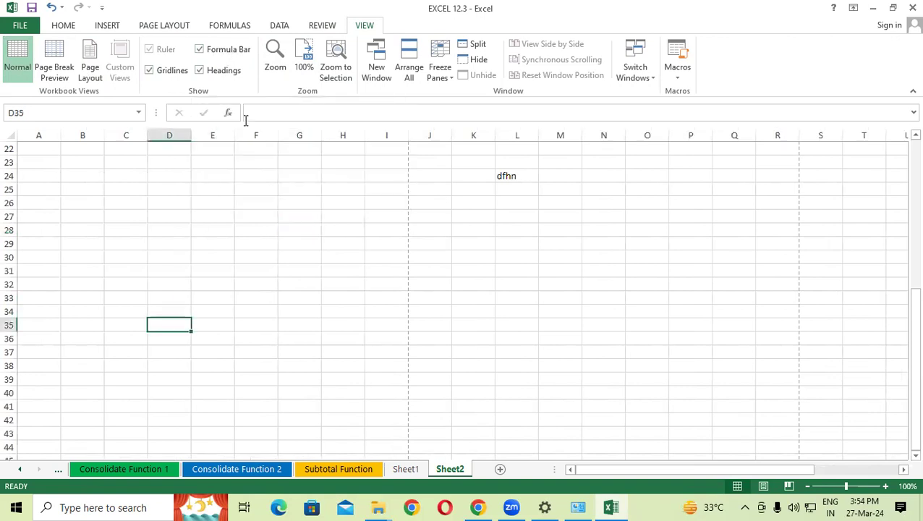
click(237, 205)
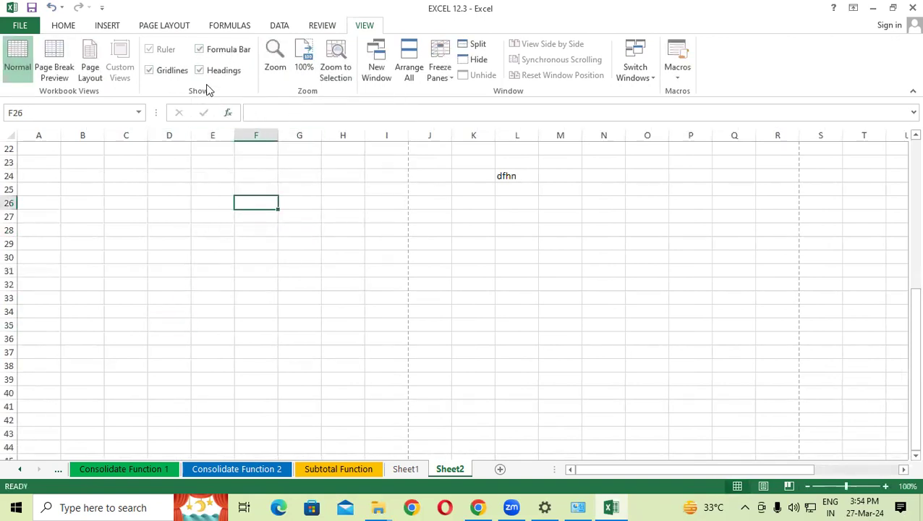
click(200, 49)
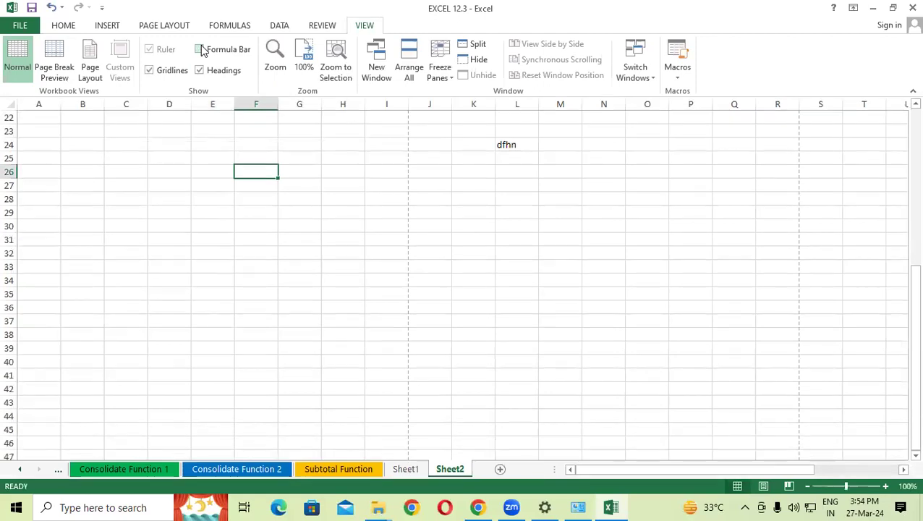
click(253, 99)
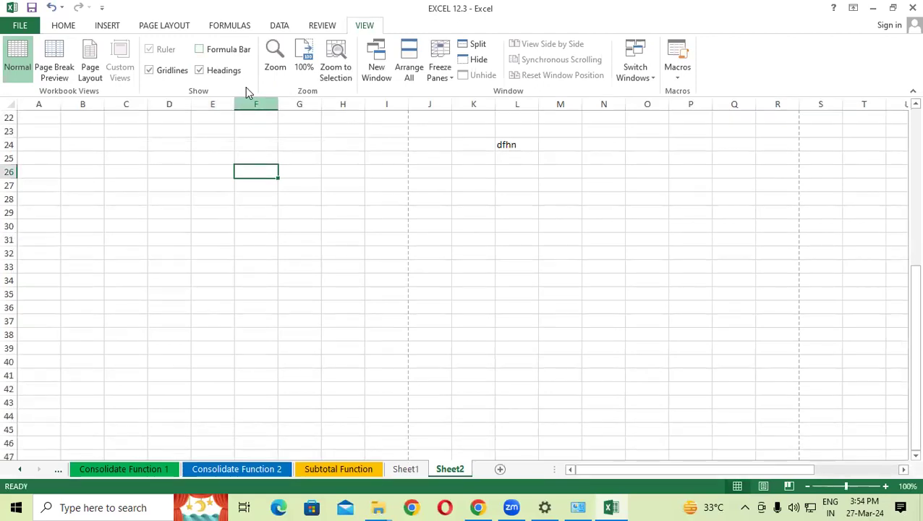
click(214, 54)
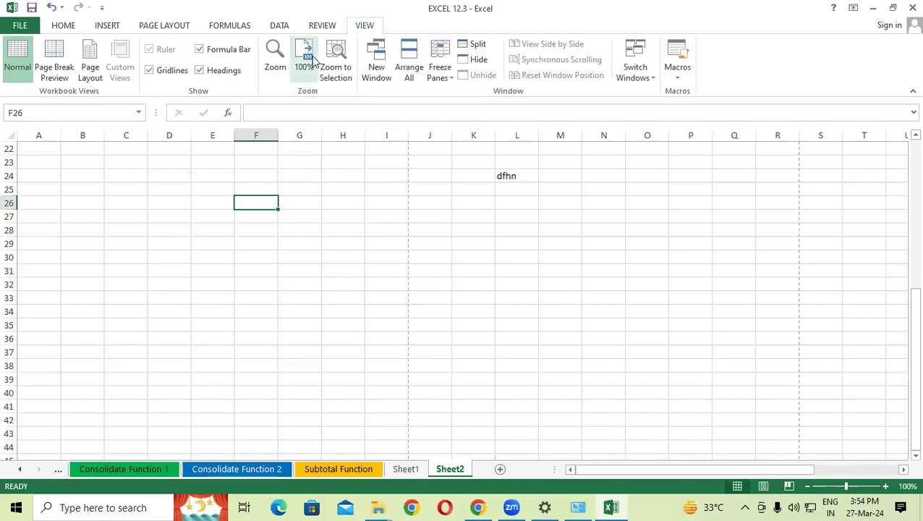
Step: Zoom Sheet2 to 200%, then back to 100%
click(275, 58)
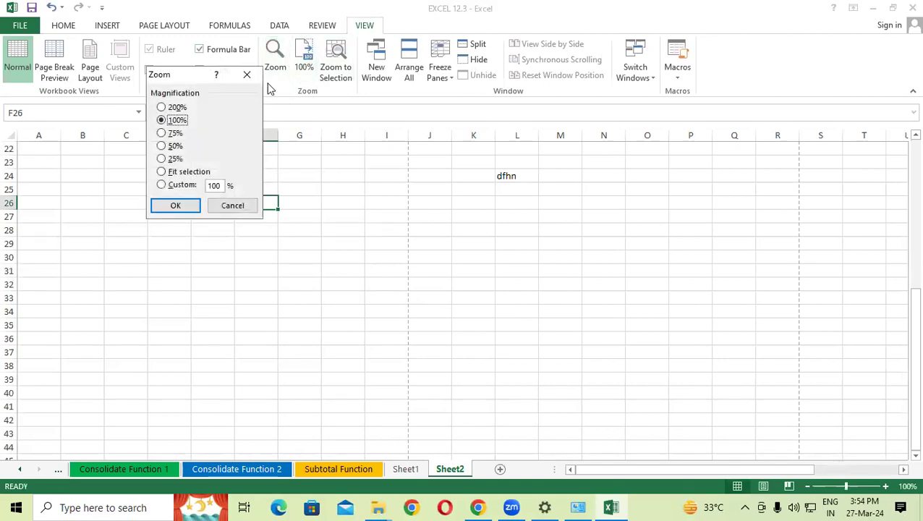
click(161, 107)
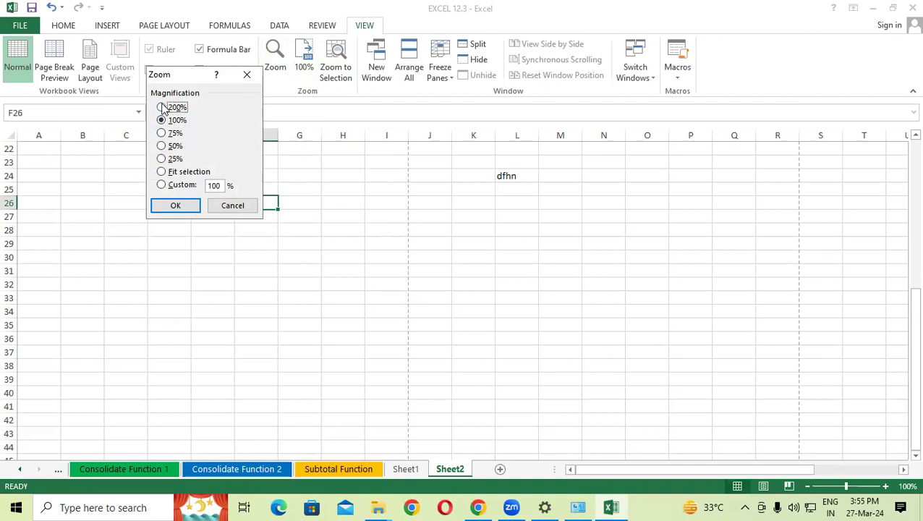
click(175, 205)
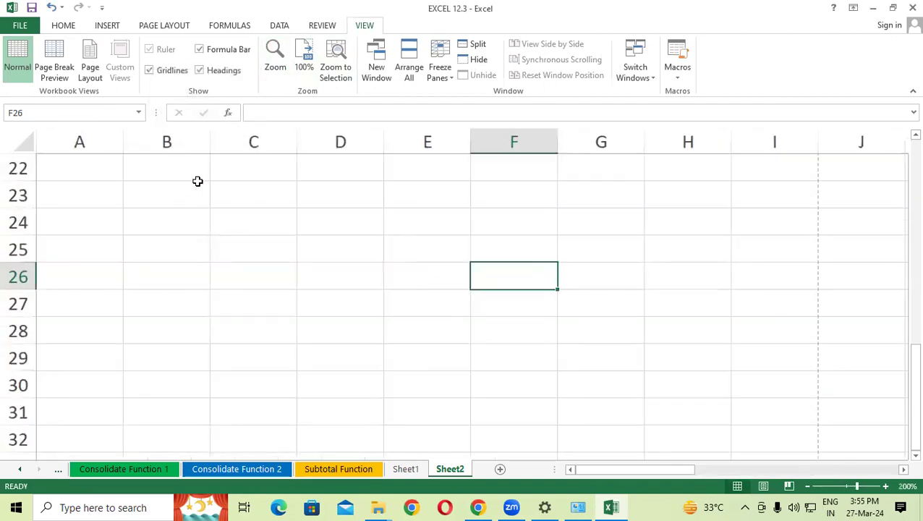
click(308, 59)
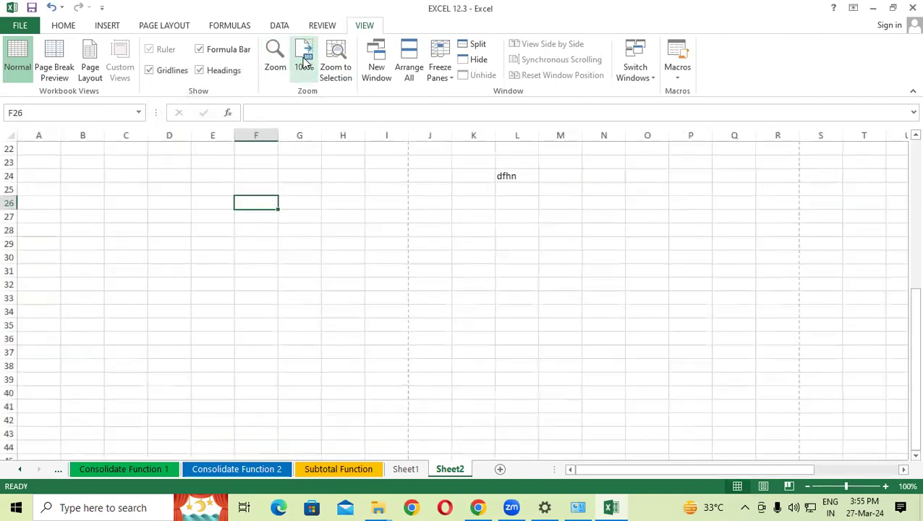
Step: Zoom Sheet2 to 25%, then return to 100% and scroll back to the top
click(275, 72)
click(162, 159)
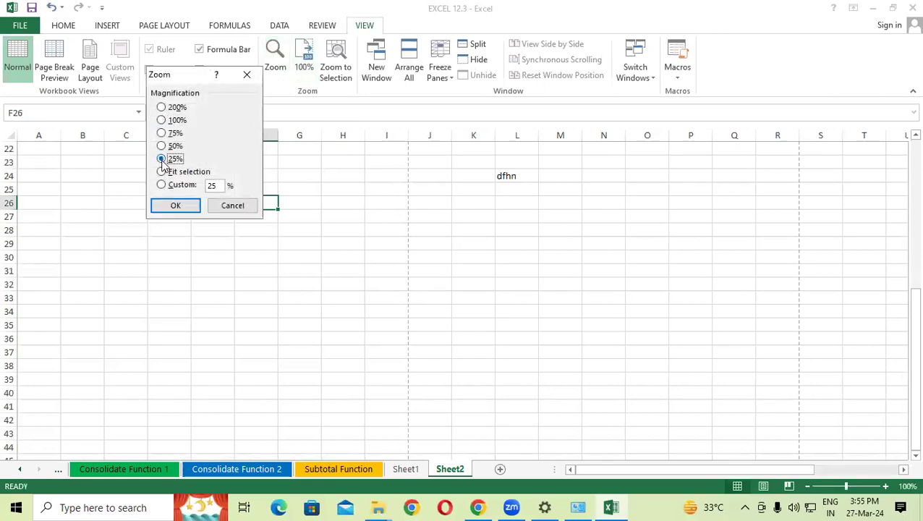
click(178, 204)
click(187, 233)
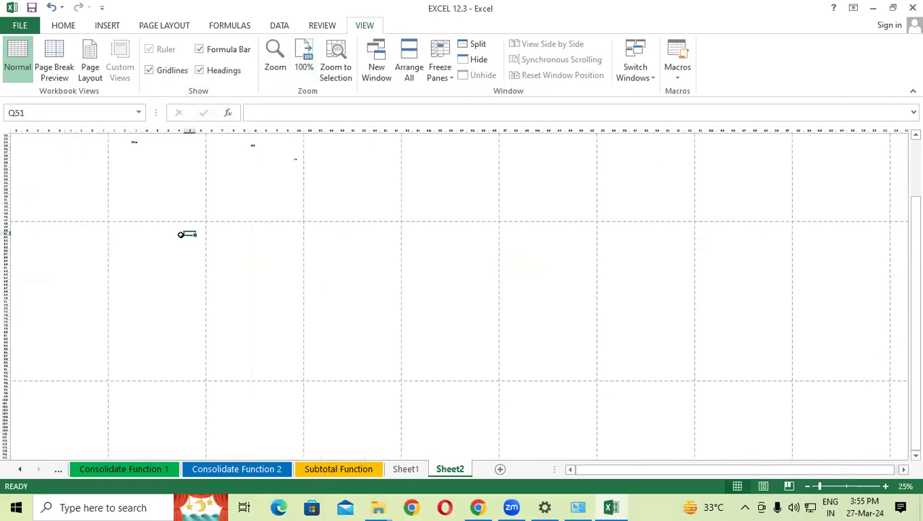
scroll(179, 237, up, 3)
scroll(103, 161, up, 3)
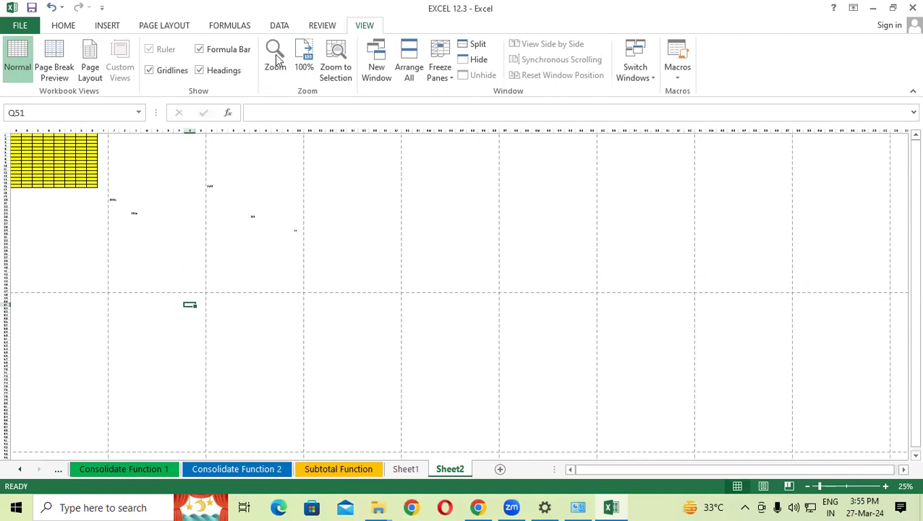
click(304, 54)
scroll(287, 193, up, 6)
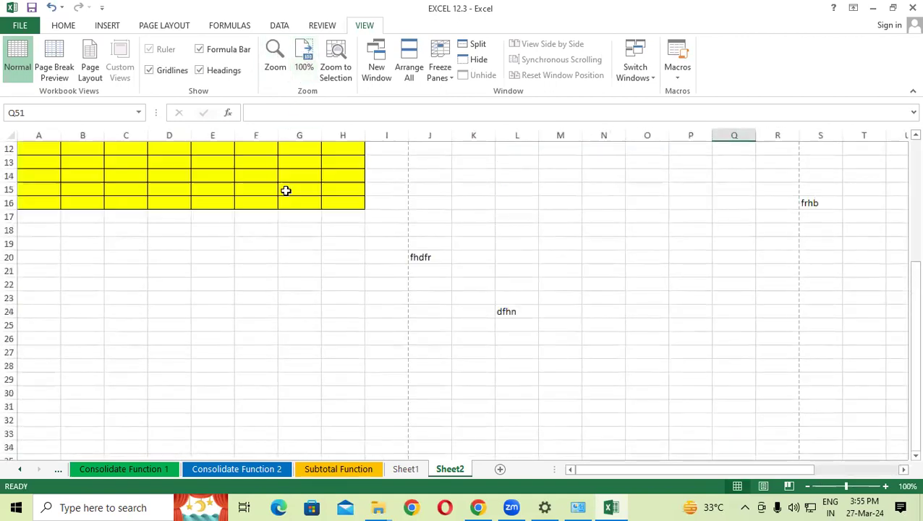
scroll(286, 190, up, 4)
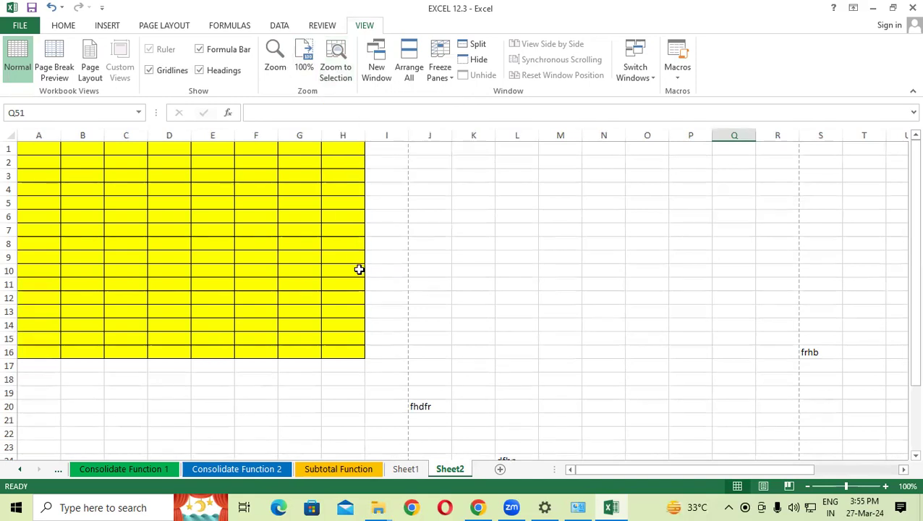
scroll(356, 268, down, 3)
Step: Zoom to selection on I19:L27, then return to 100%
scroll(358, 270, down, 1)
drag(398, 270, 532, 376)
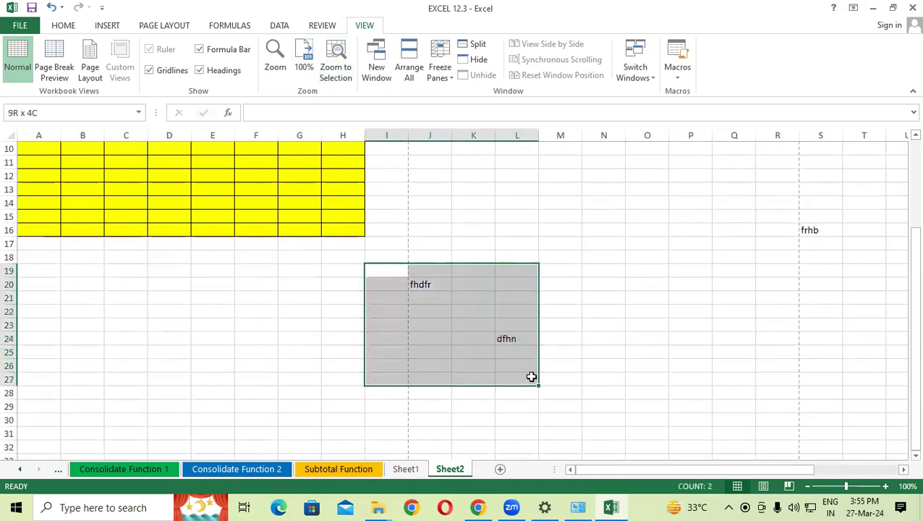
click(336, 66)
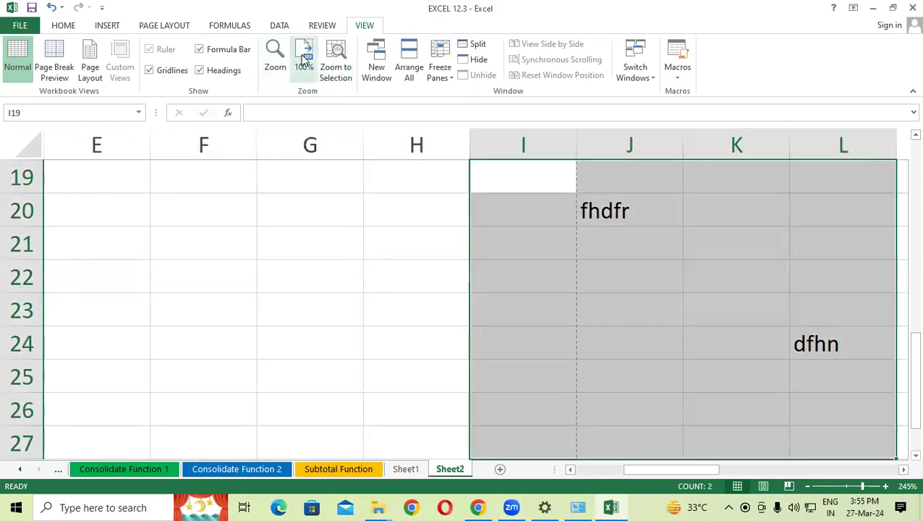
click(304, 60)
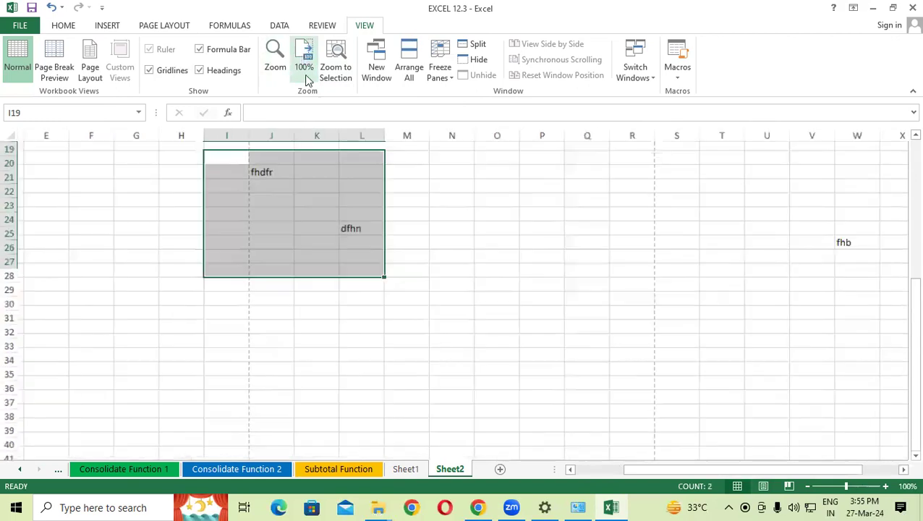
Step: Zoom to selection on K22:M26 around dfhn, then return to 100%
drag(295, 215, 360, 258)
click(360, 259)
drag(280, 189, 379, 241)
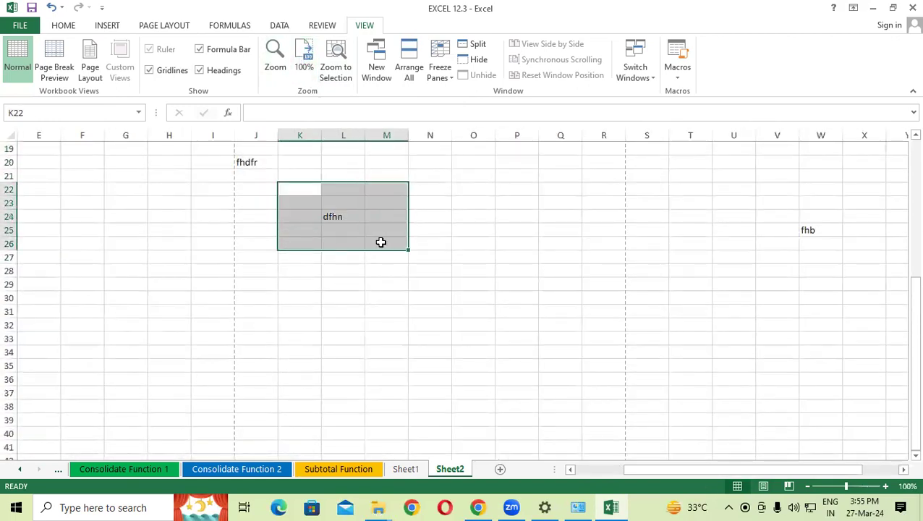
click(337, 67)
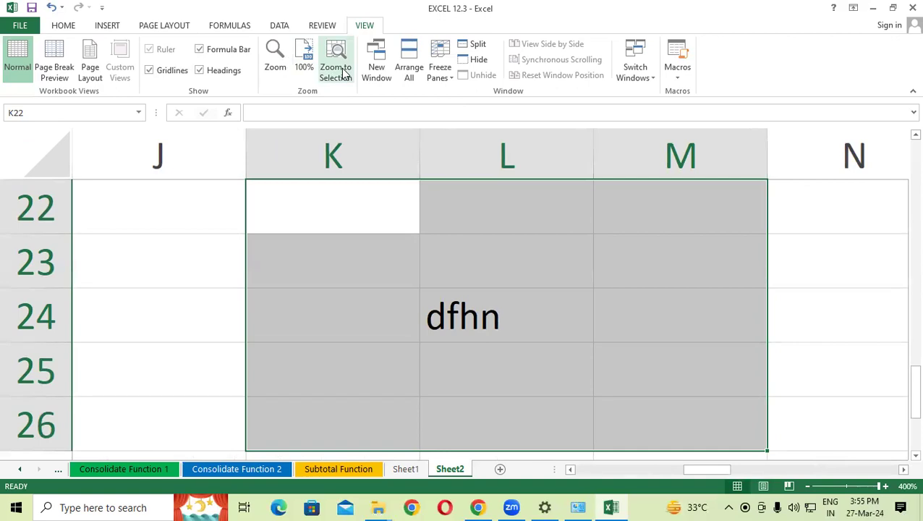
click(304, 56)
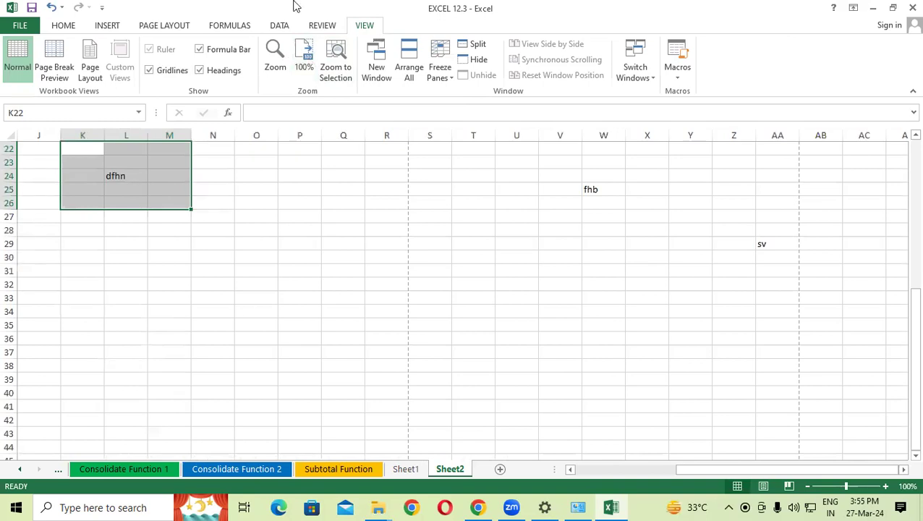
Step: Arrange the workbook windows vertically, then restore Excel to full screen
click(241, 285)
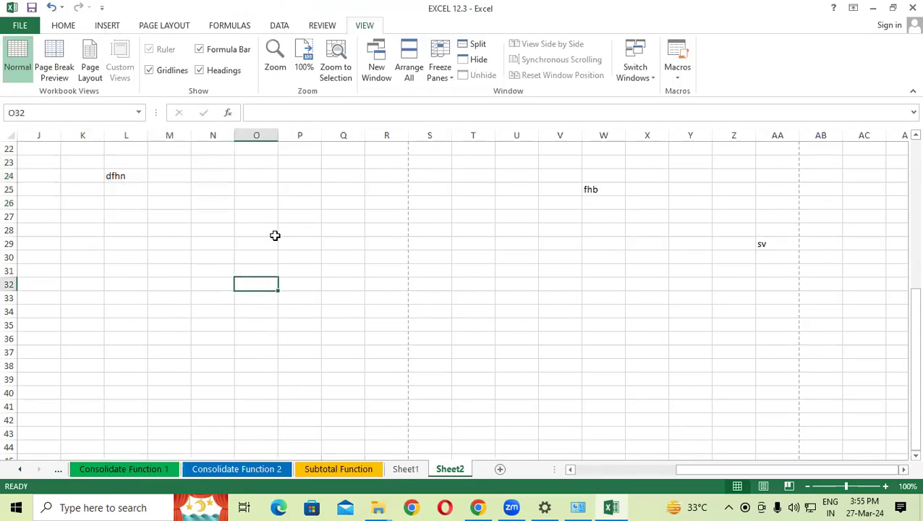
click(410, 67)
click(154, 133)
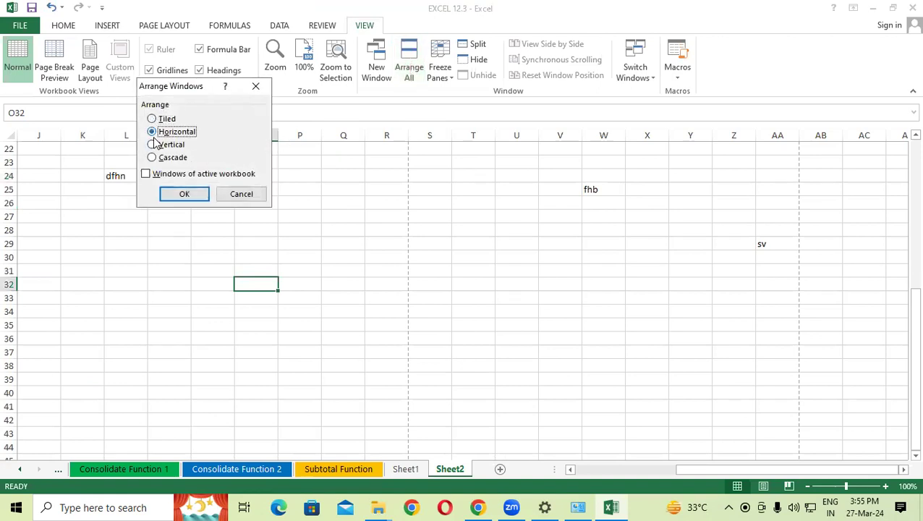
click(152, 145)
click(174, 192)
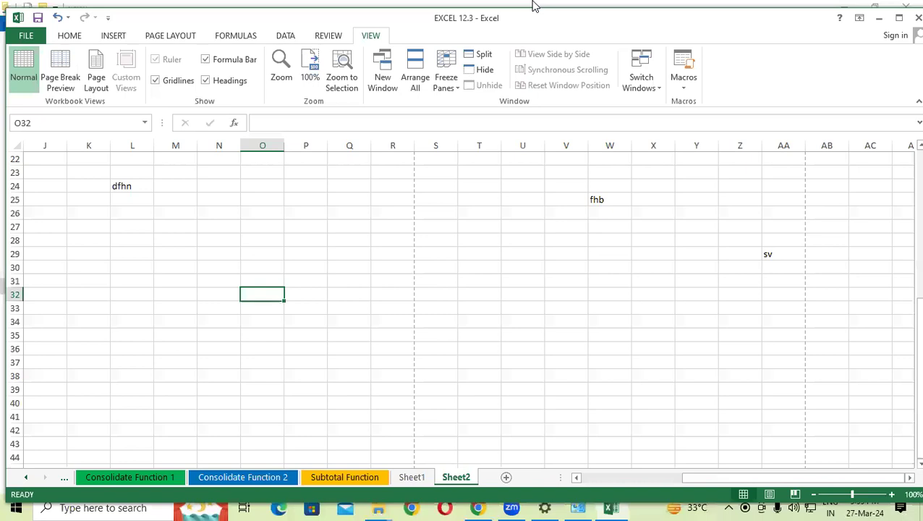
drag(533, 2, 557, 1)
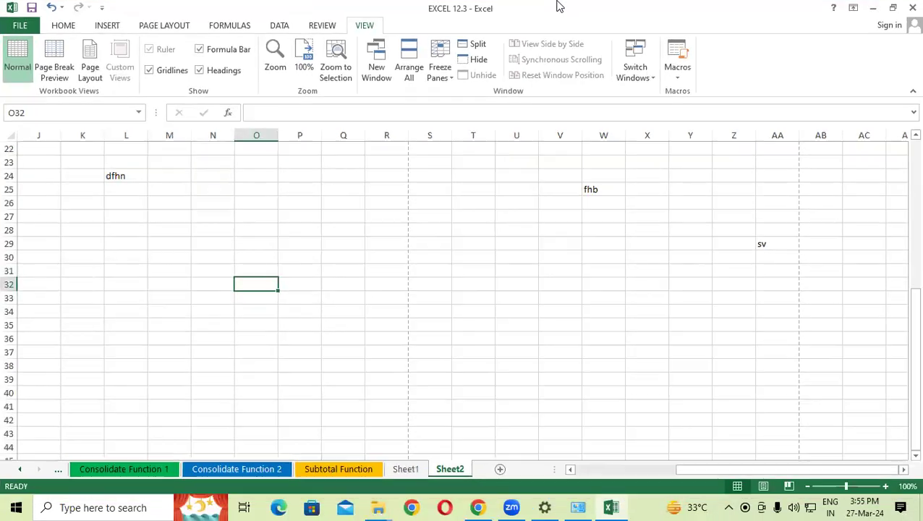
click(256, 216)
Step: Open a second workbook window and arrange both windows side by side
click(369, 43)
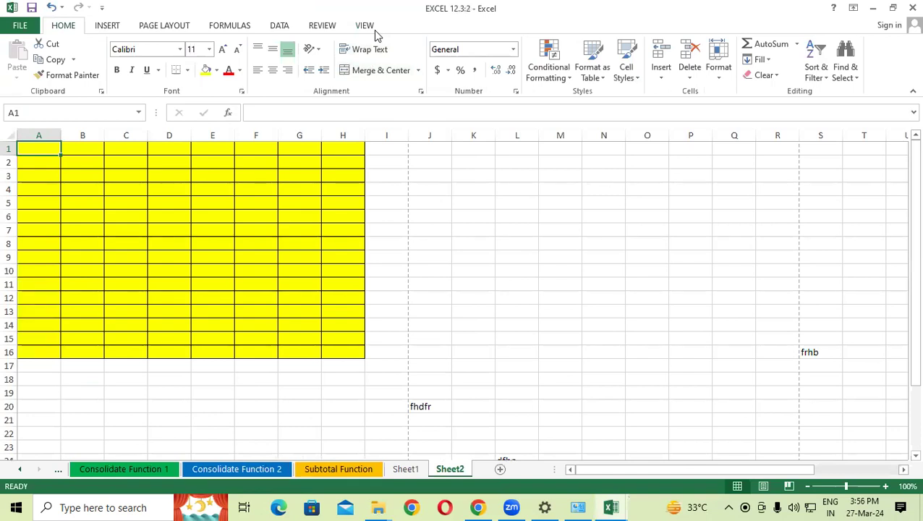
click(369, 29)
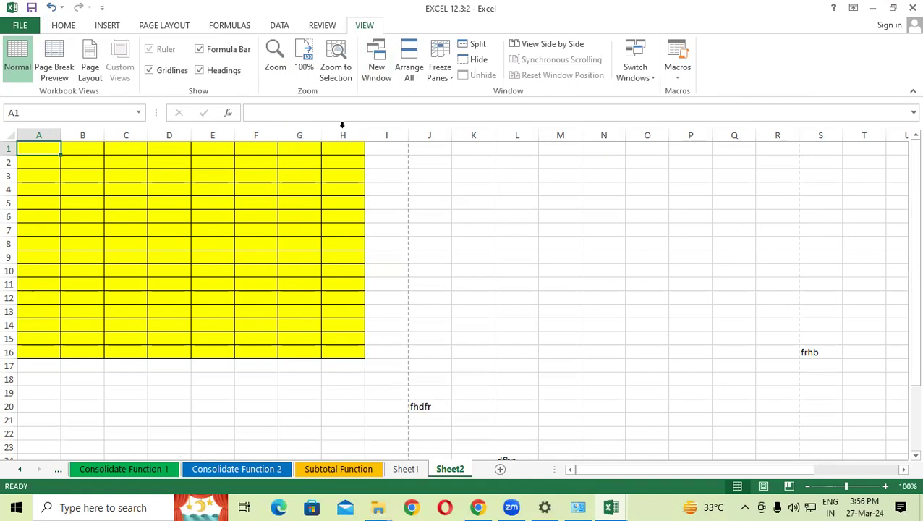
click(410, 65)
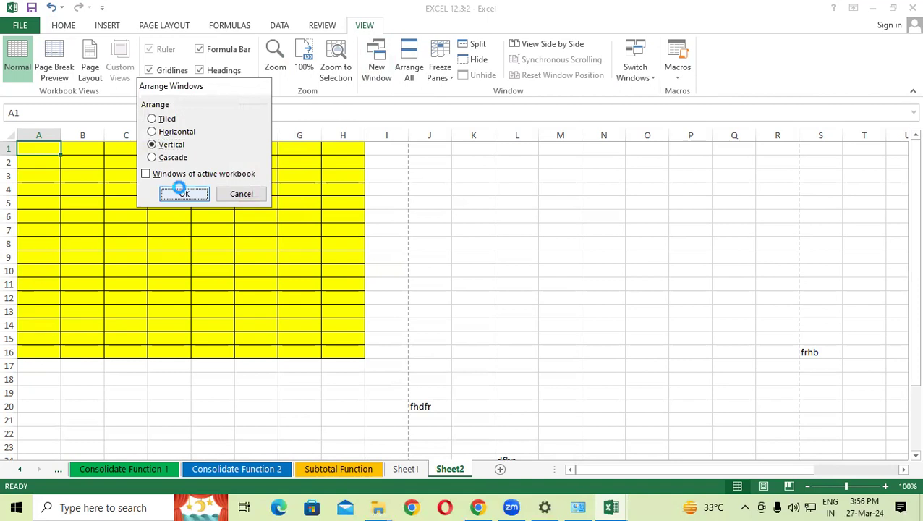
click(183, 193)
Step: Show the Consolidate Function 1 sheet in the right-hand window
scroll(229, 272, down, 2)
scroll(229, 273, up, 2)
scroll(772, 284, down, 2)
scroll(772, 284, up, 2)
click(773, 286)
scroll(774, 285, down, 2)
scroll(774, 286, up, 2)
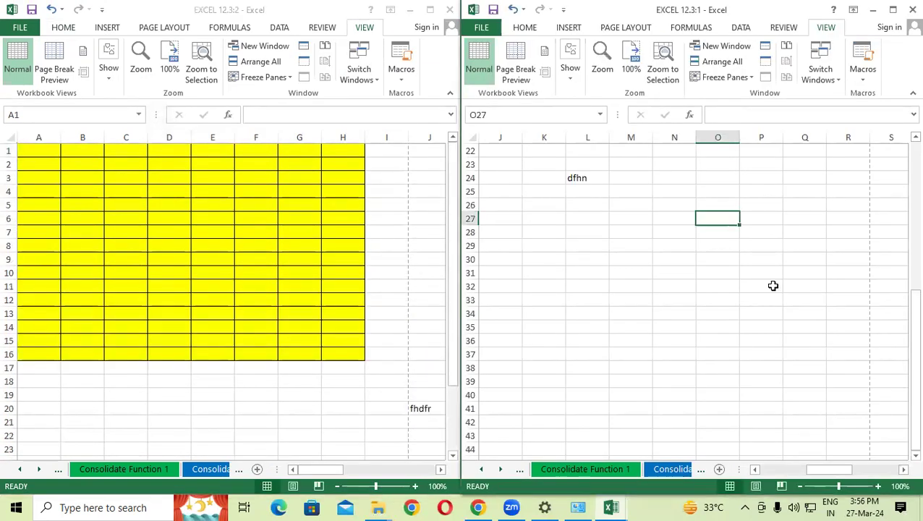
scroll(773, 286, up, 2)
click(625, 471)
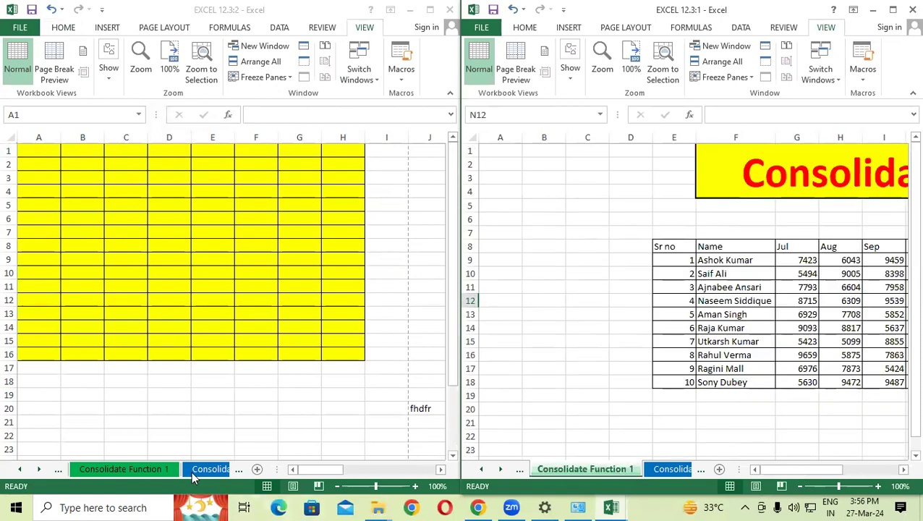
Step: Maximize the left window and show Sheet1's Text Function table
click(191, 471)
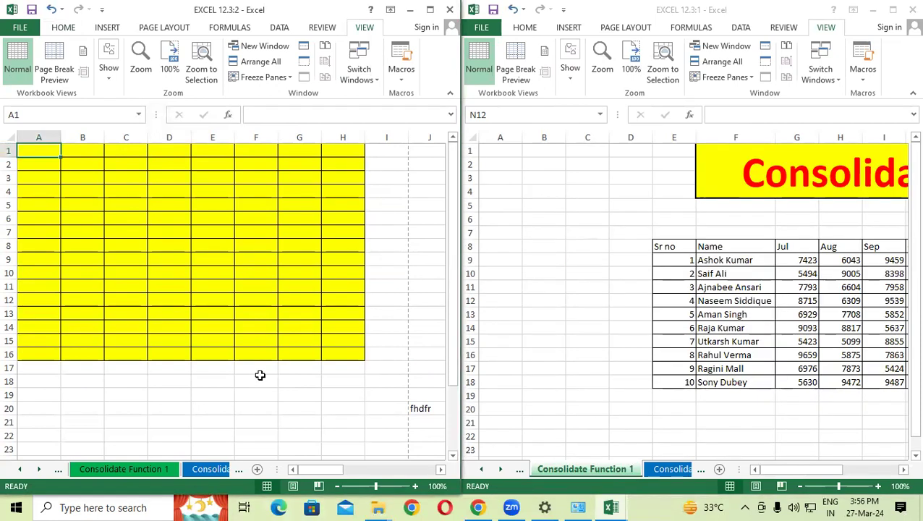
click(430, 9)
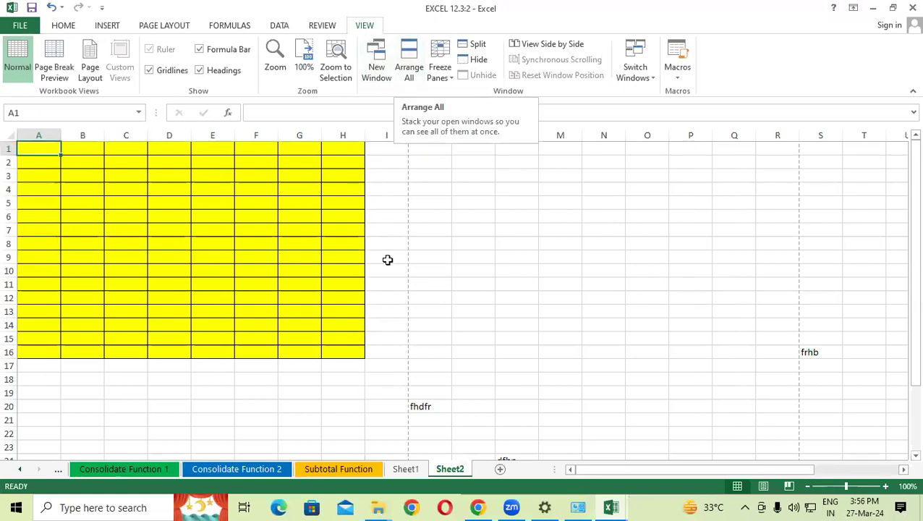
click(408, 469)
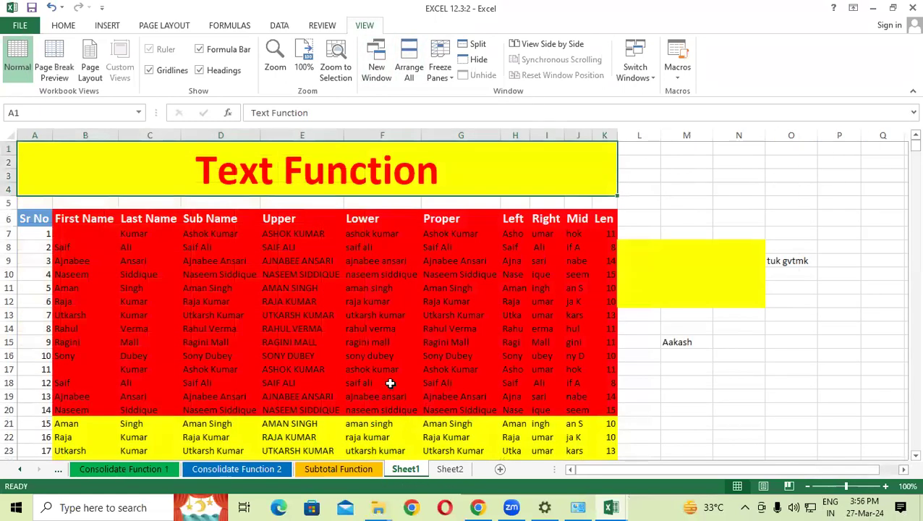
Step: Split Sheet1 into four panes at cell G22 and scroll the panes
scroll(390, 382, down, 2)
scroll(408, 343, up, 2)
scroll(478, 270, down, 4)
click(478, 271)
click(478, 44)
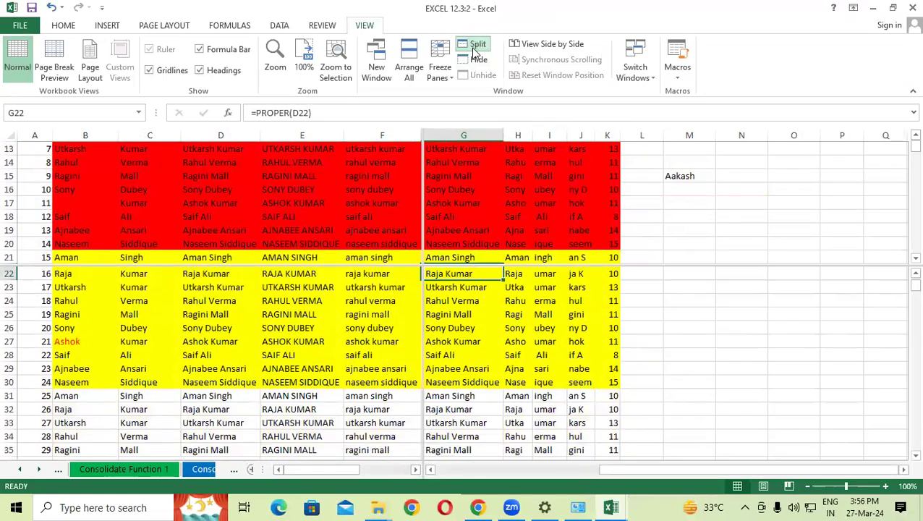
scroll(501, 289, down, 2)
scroll(502, 290, up, 2)
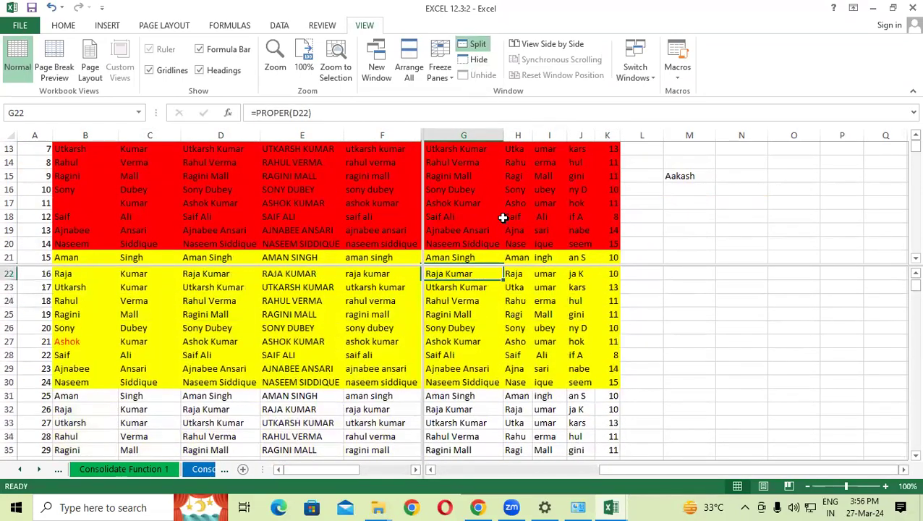
click(505, 216)
scroll(504, 219, down, 2)
scroll(505, 219, up, 2)
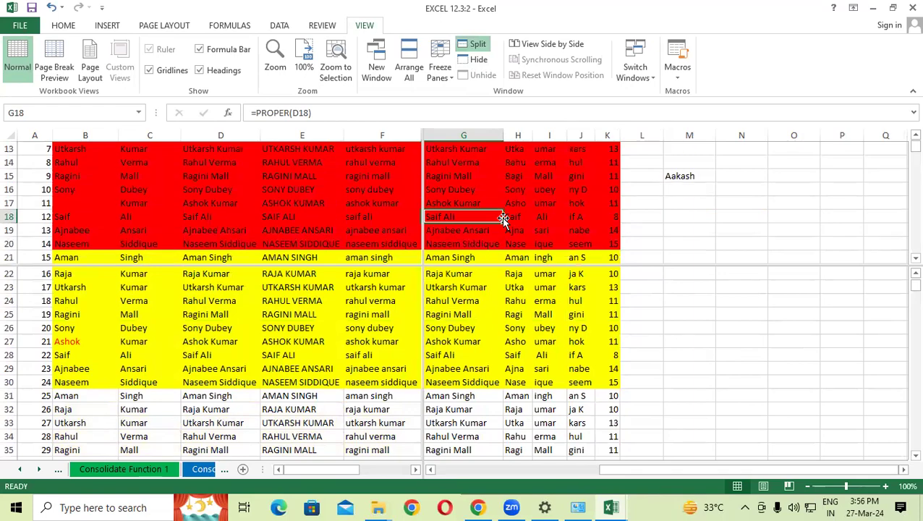
scroll(505, 217, up, 2)
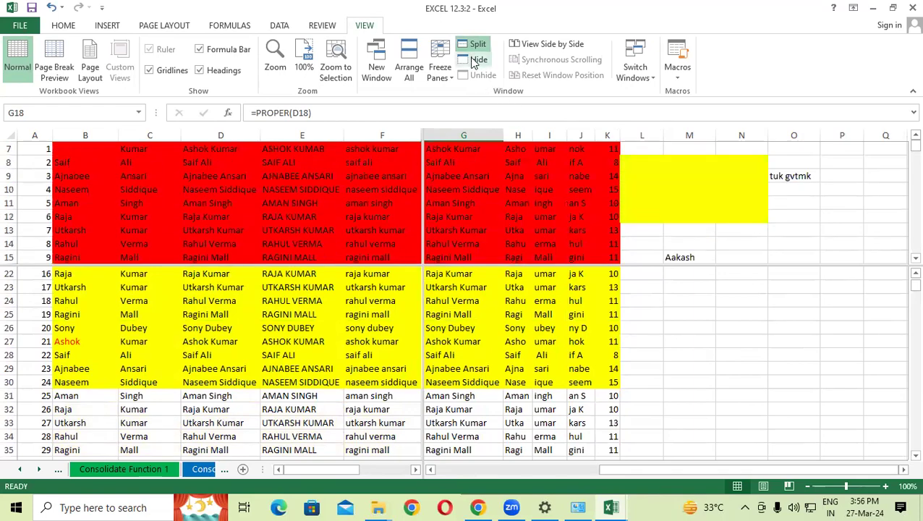
Step: Hide the window, unhide EXCEL 12.3:2 full-screen, and remove the split
click(471, 63)
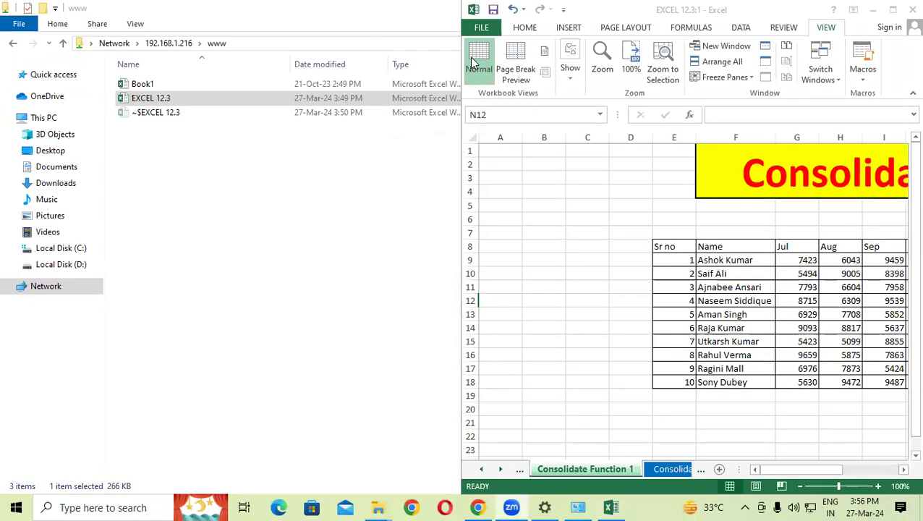
click(893, 10)
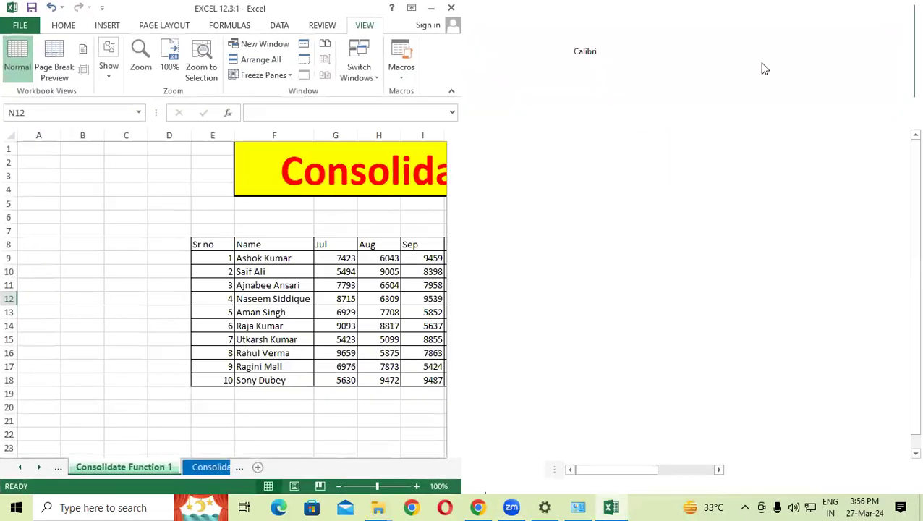
click(479, 75)
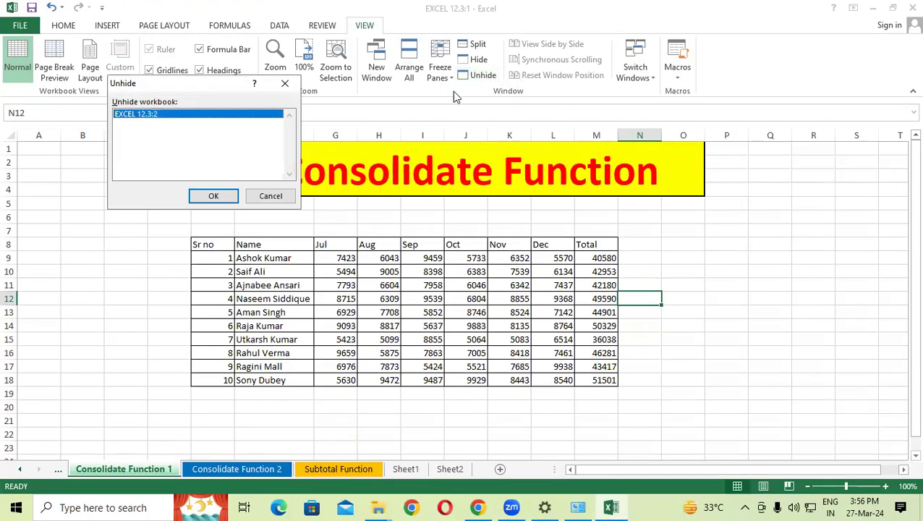
click(216, 196)
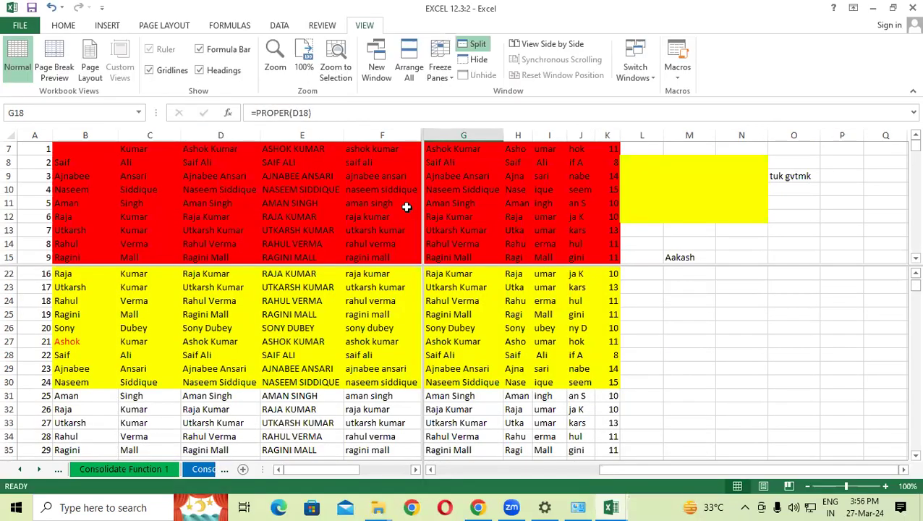
click(474, 44)
click(365, 268)
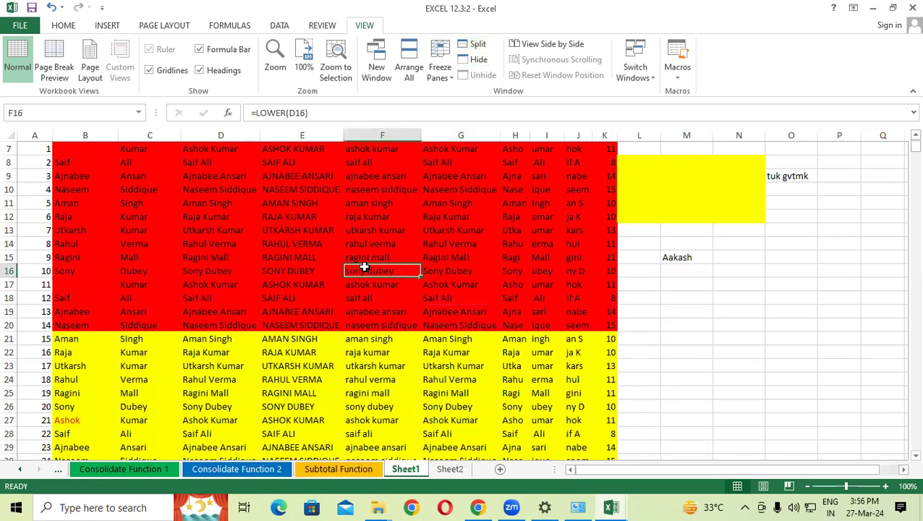
Step: Show the two workbooks side by side, stacked evenly, and scroll them together
click(541, 45)
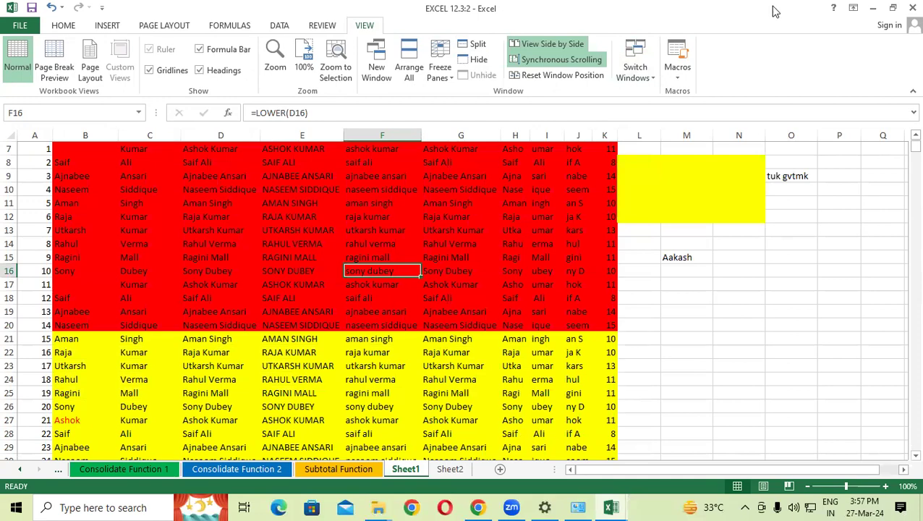
click(577, 75)
scroll(333, 450, down, 2)
scroll(433, 181, up, 2)
scroll(438, 191, down, 2)
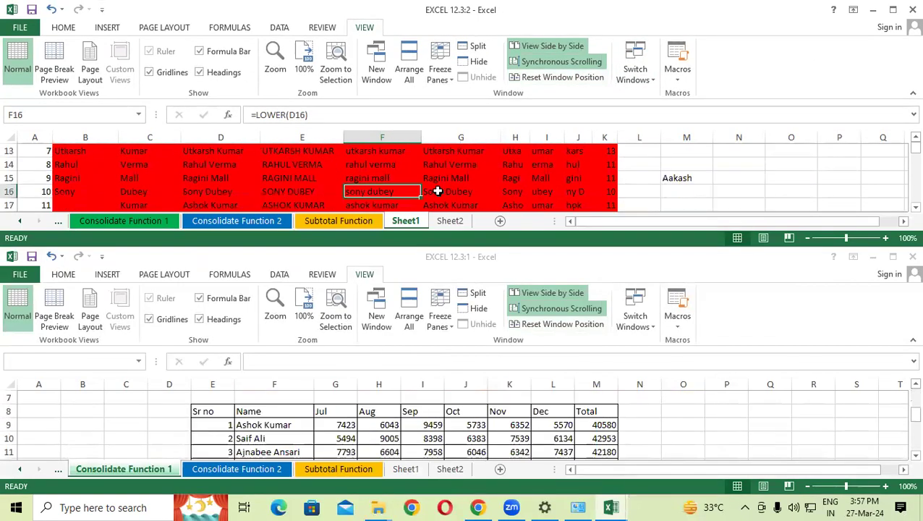
scroll(438, 191, down, 4)
scroll(438, 191, up, 8)
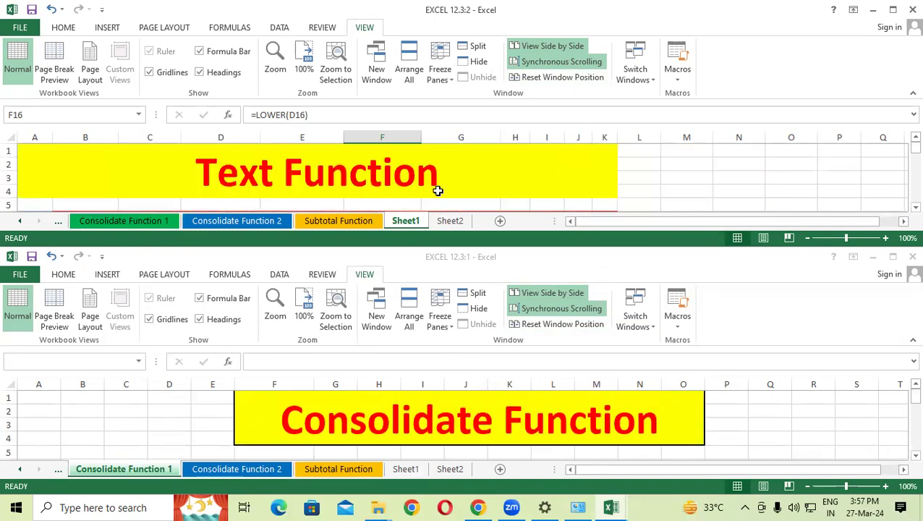
Step: Turn off Synchronous Scrolling so the windows scroll independently
click(536, 64)
scroll(534, 198, down, 2)
scroll(534, 198, up, 2)
scroll(487, 385, down, 2)
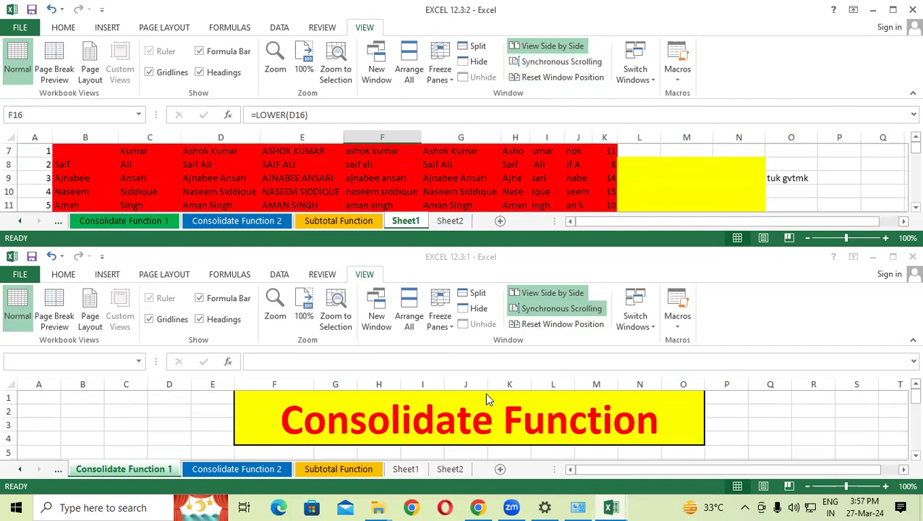
Step: Activate each workbook window, maximize Sheet1, then restore the side-by-side layout
click(470, 429)
scroll(470, 428, down, 2)
scroll(470, 428, up, 3)
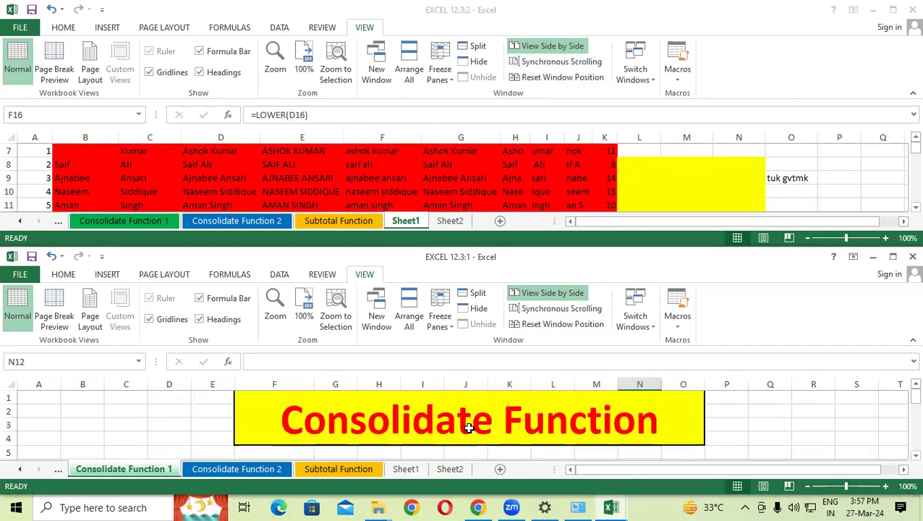
click(583, 68)
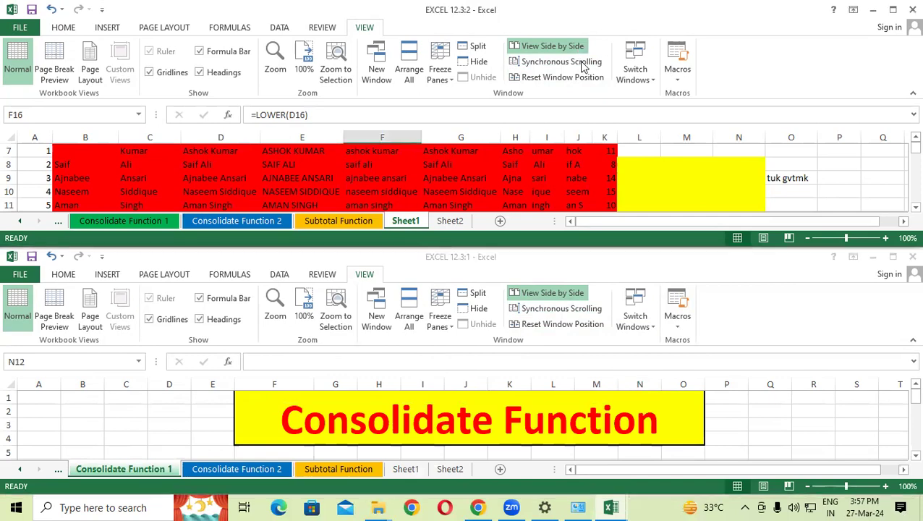
click(894, 9)
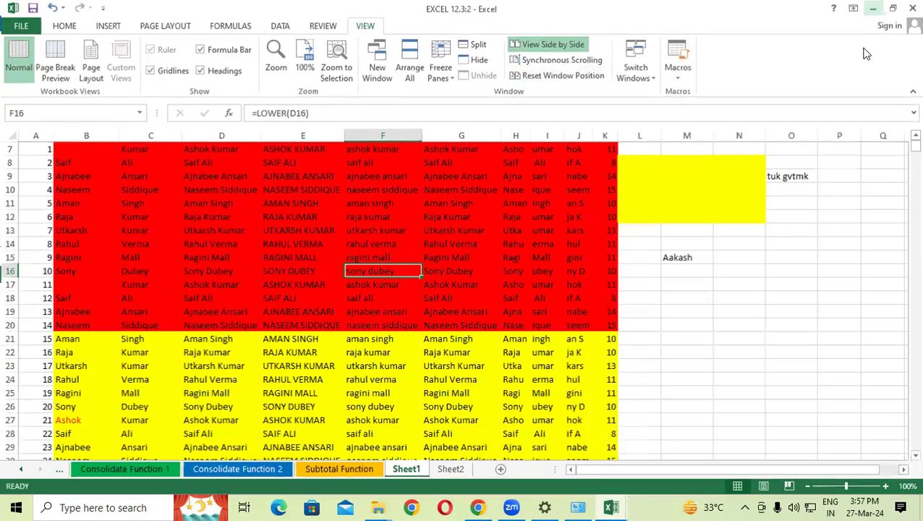
click(567, 78)
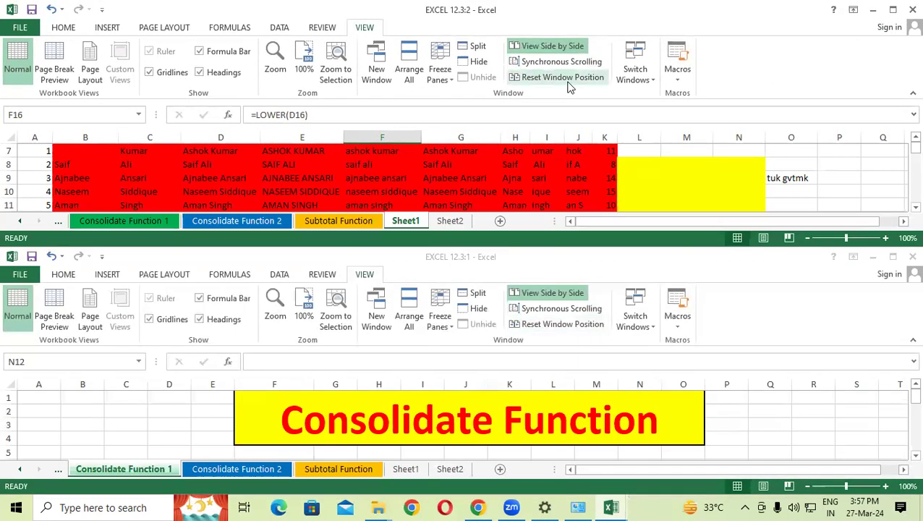
Step: Switch between the EXCEL 12.3:1 and EXCEL 12.3:2 windows, maximizing each
click(635, 72)
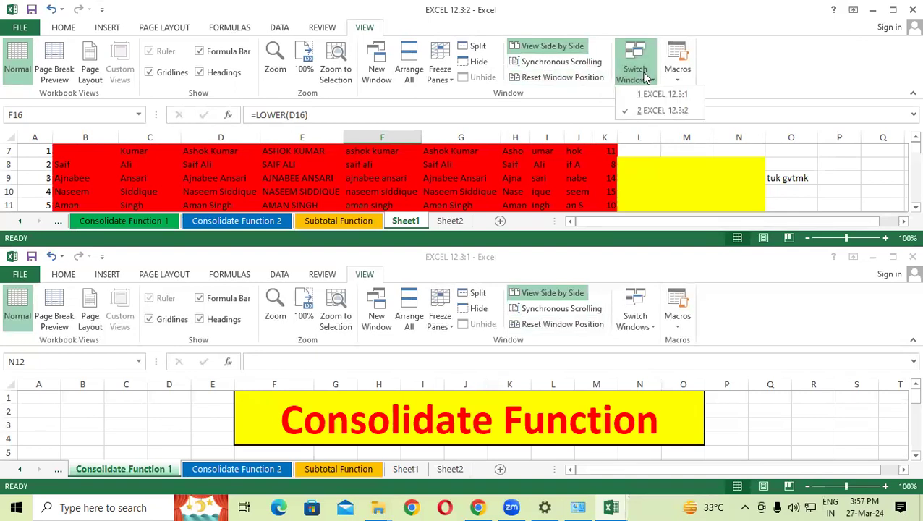
click(649, 101)
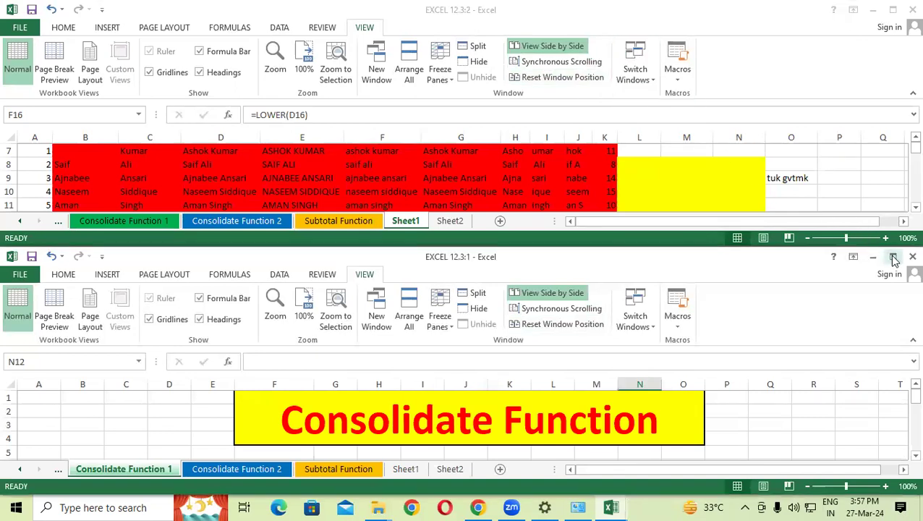
click(892, 256)
click(650, 81)
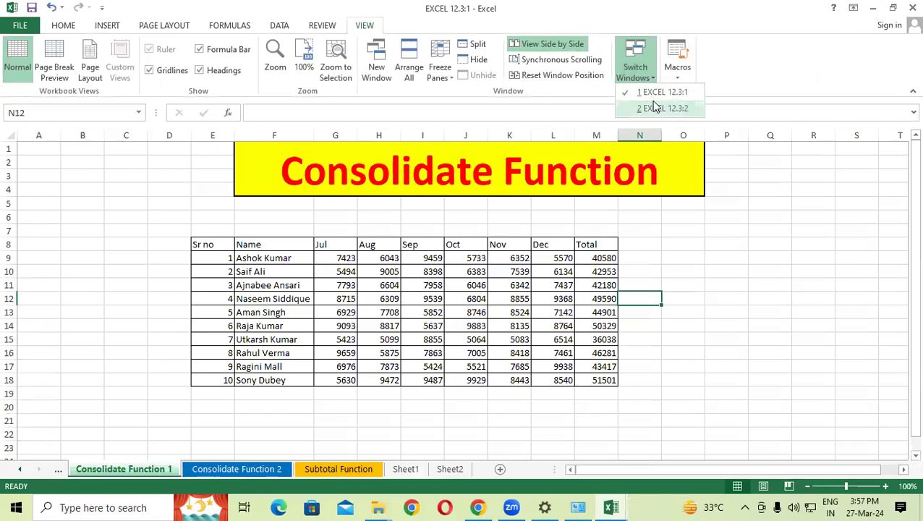
click(655, 107)
click(893, 8)
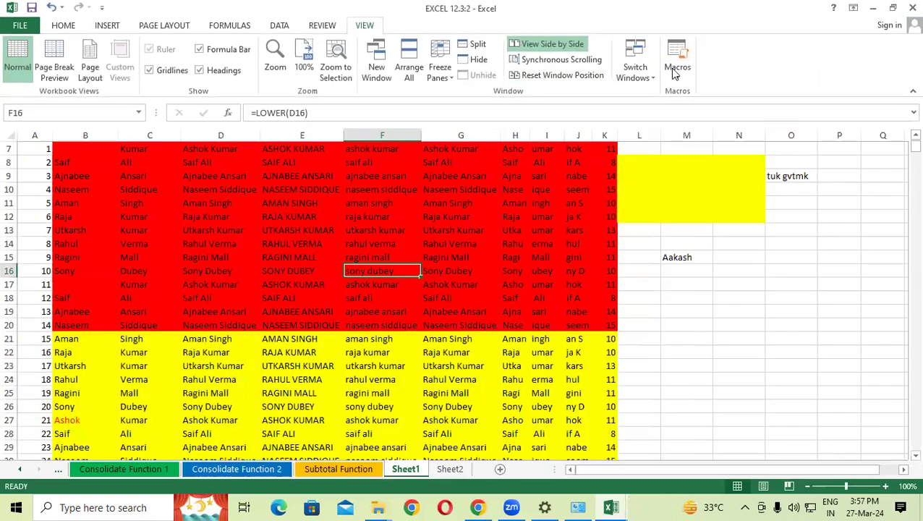
click(635, 66)
click(660, 92)
click(636, 67)
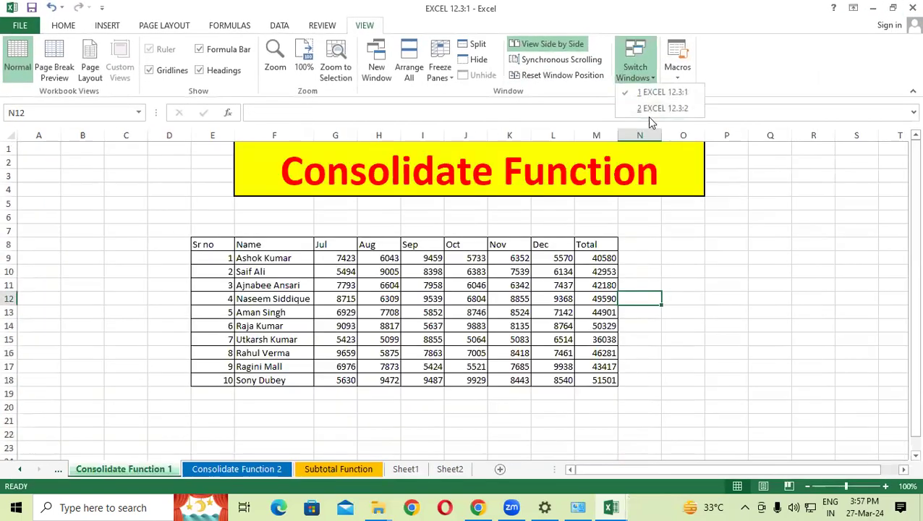
click(660, 108)
Step: Dismiss the macro options and select the Text Function table data
click(669, 80)
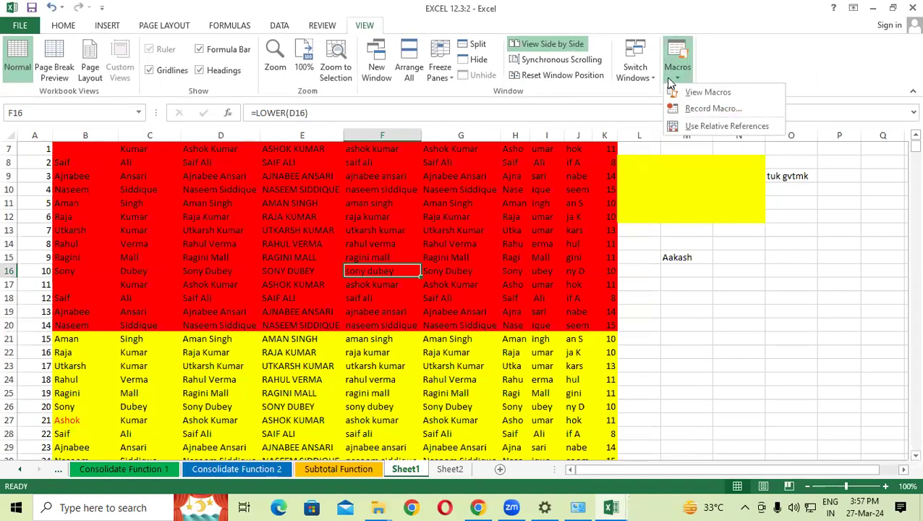
click(639, 231)
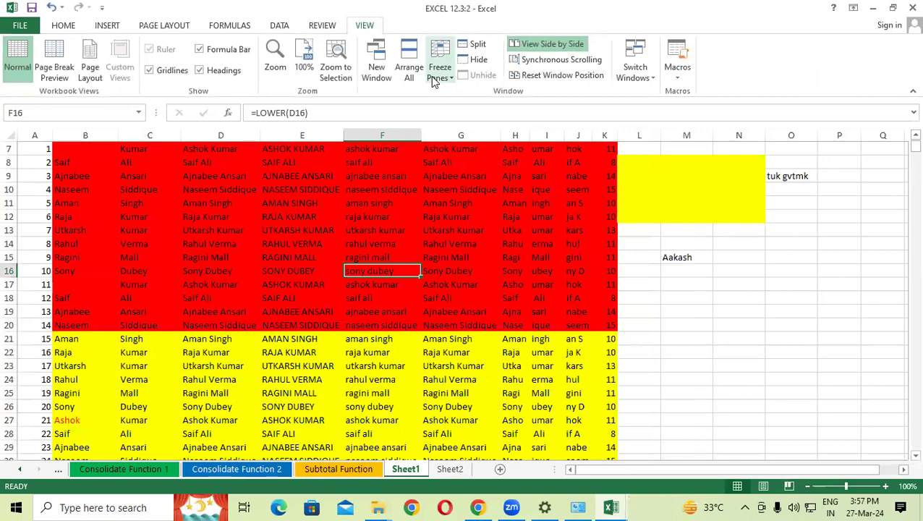
click(301, 243)
scroll(280, 341, up, 2)
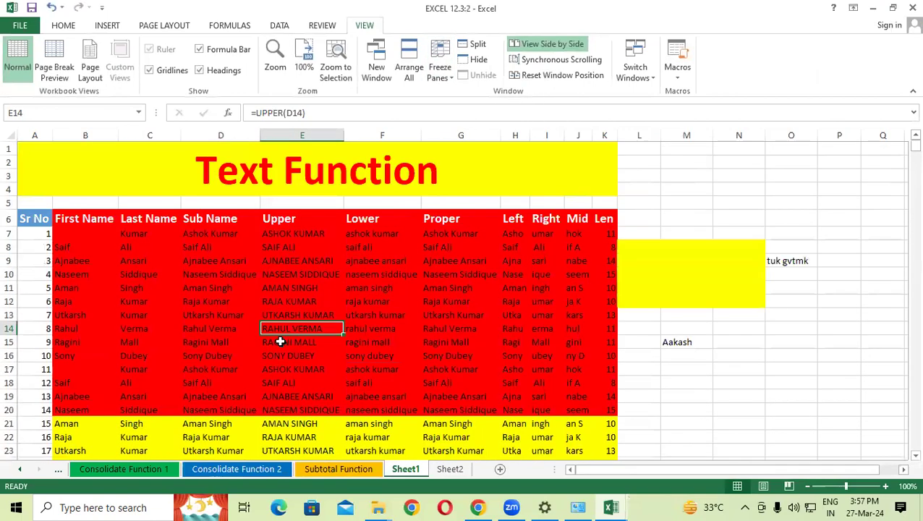
drag(59, 218, 606, 353)
Step: Remove the red fill from the selected table rows
click(38, 23)
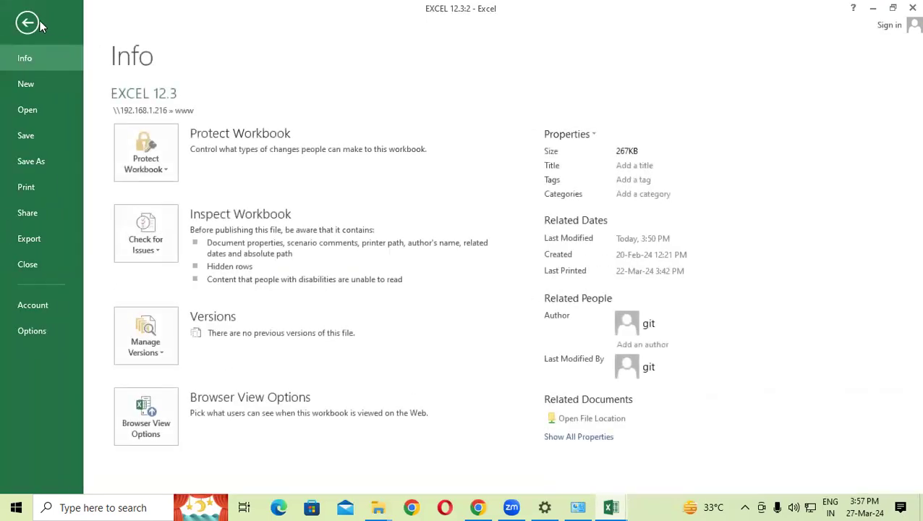
key(Escape)
click(68, 27)
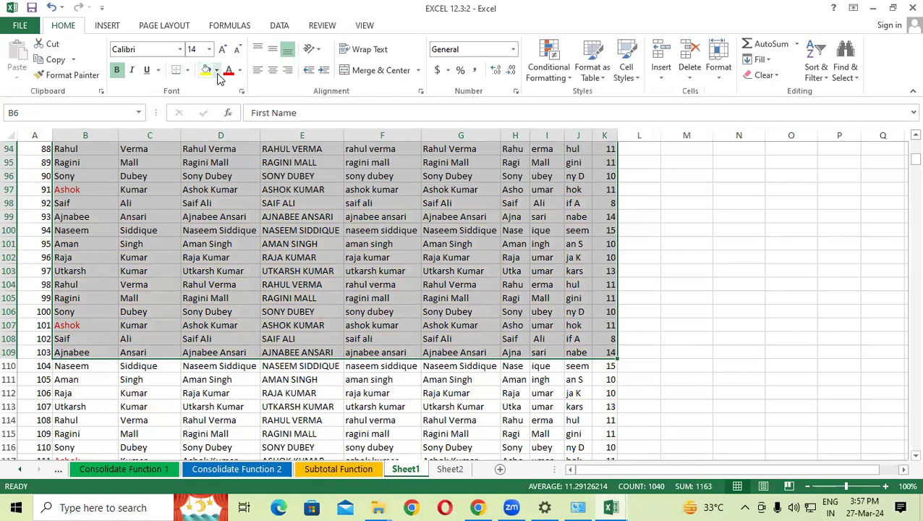
click(215, 70)
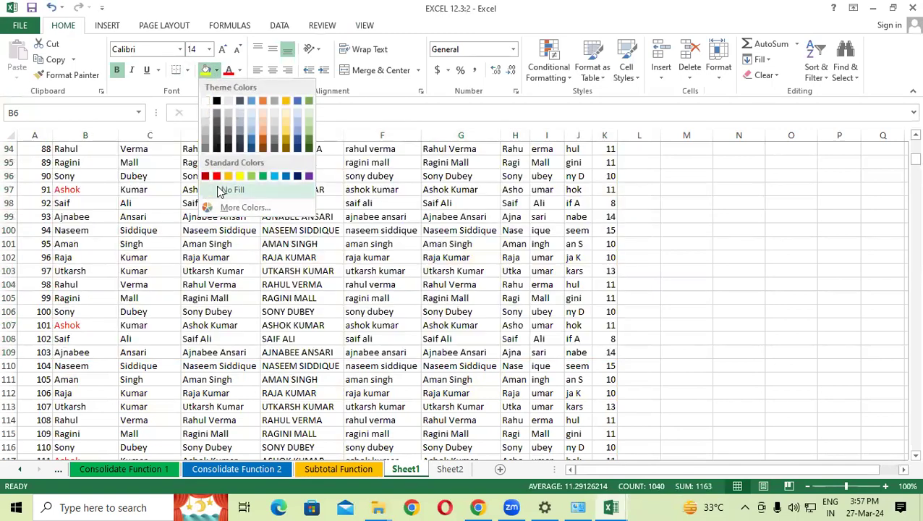
click(220, 191)
scroll(283, 299, up, 20)
click(283, 299)
Step: Give header row A6:K6 a blue fill and select the Sr No to Sub Name headers
drag(49, 217, 604, 221)
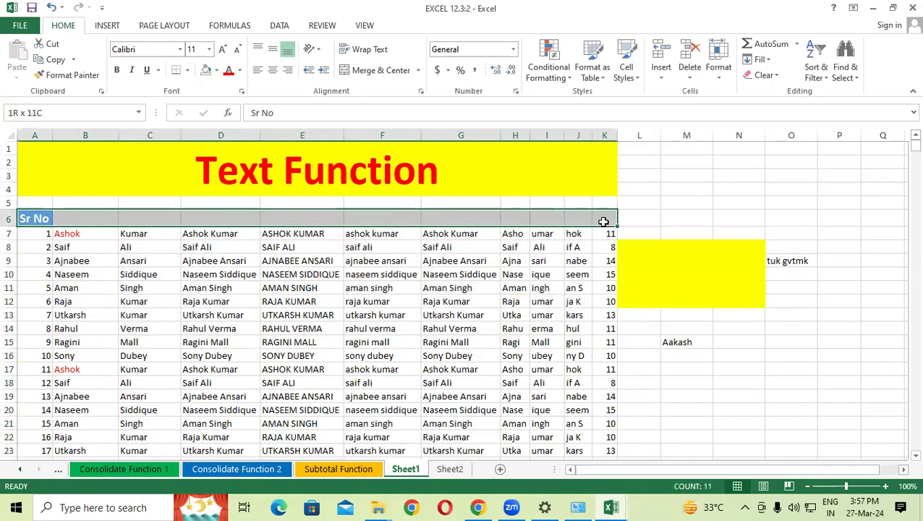
click(215, 70)
click(251, 101)
click(286, 343)
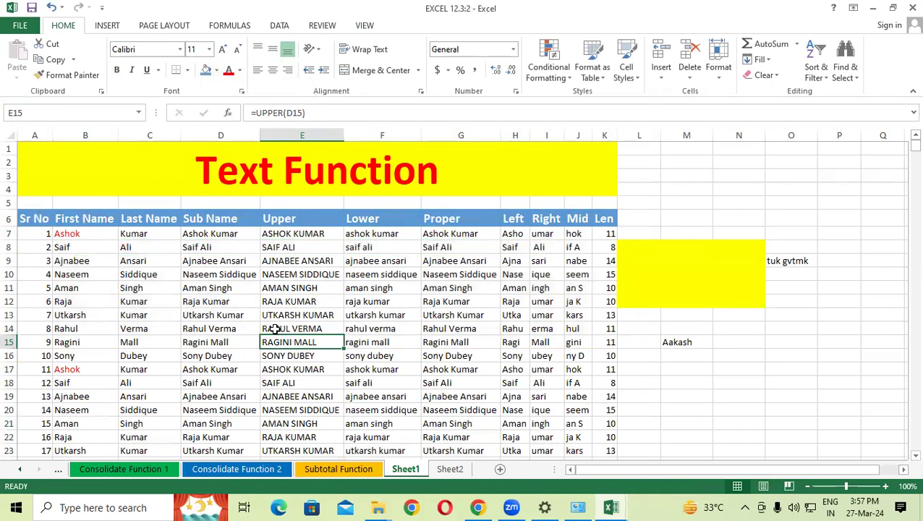
scroll(274, 329, down, 2)
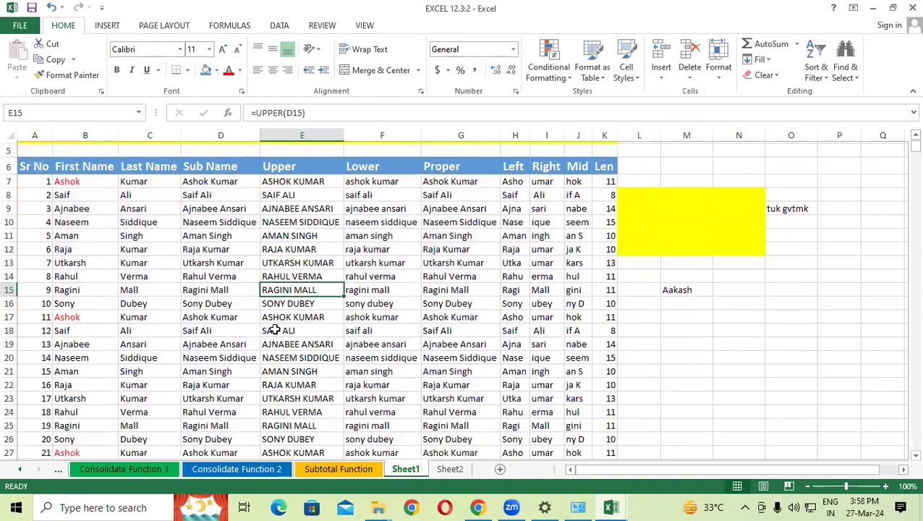
drag(32, 162, 233, 158)
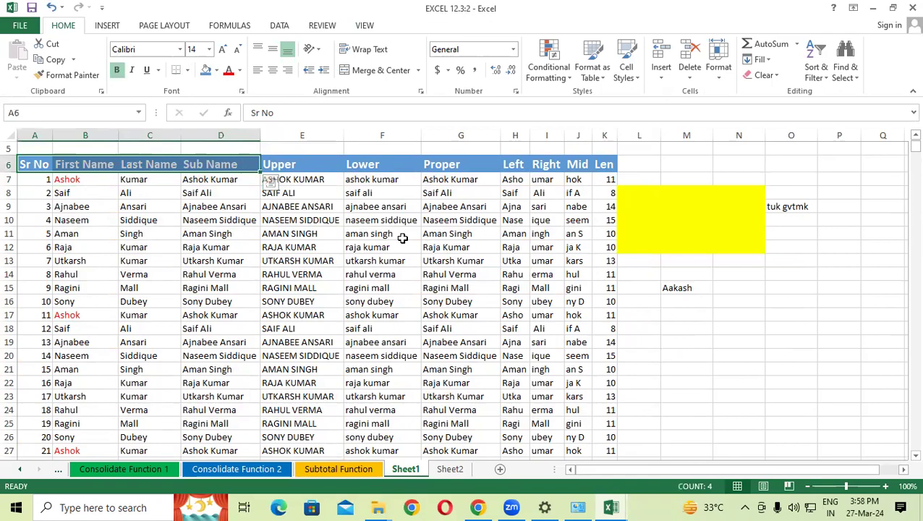
scroll(401, 235, down, 10)
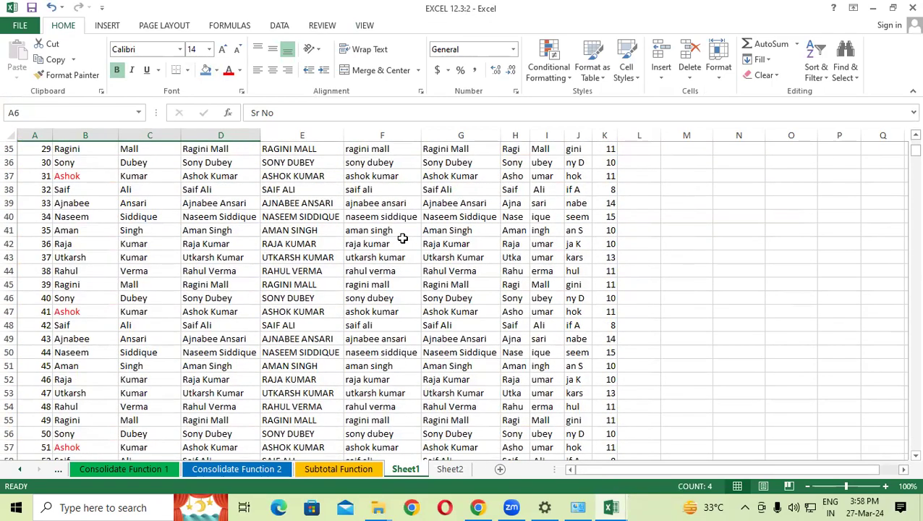
scroll(402, 238, up, 11)
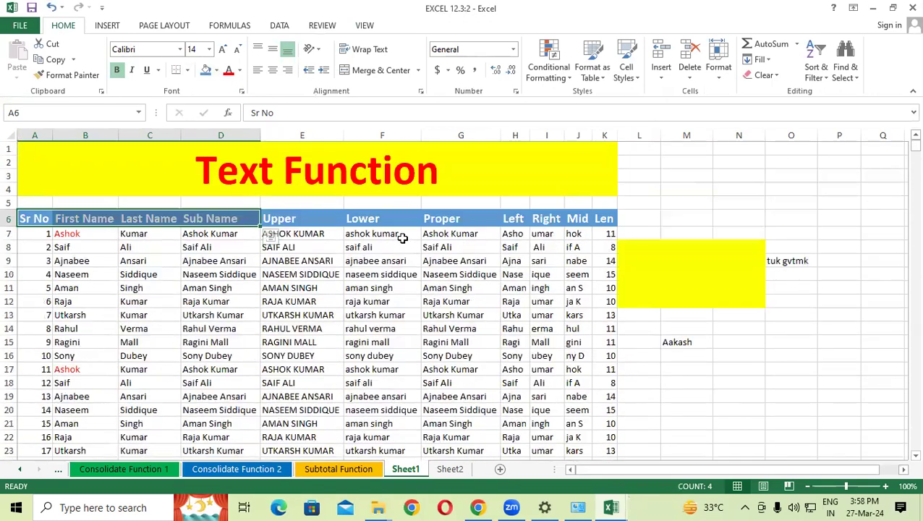
Step: Freeze the first column and scroll right and back to test it
click(360, 25)
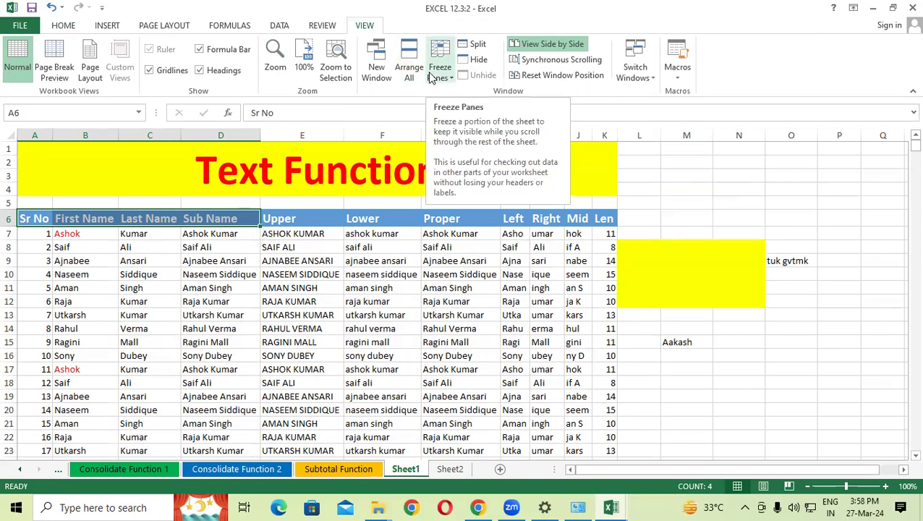
drag(290, 301, 384, 289)
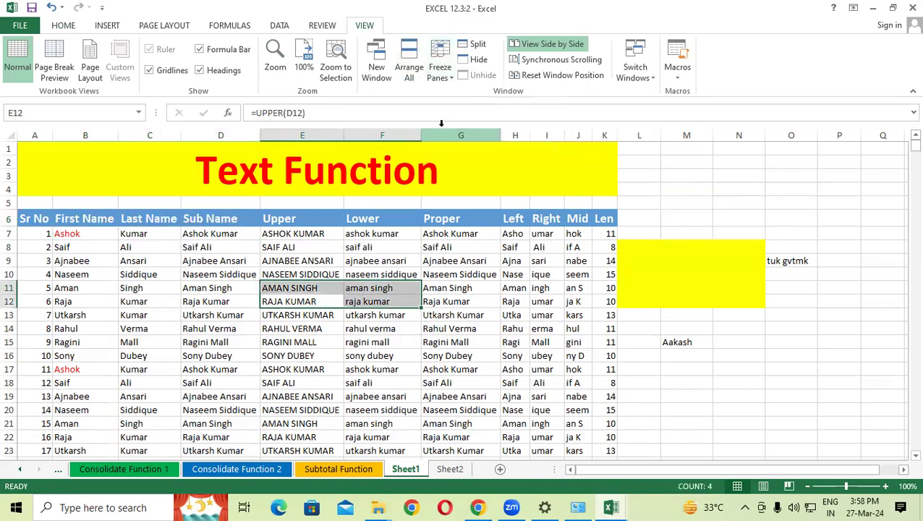
click(435, 81)
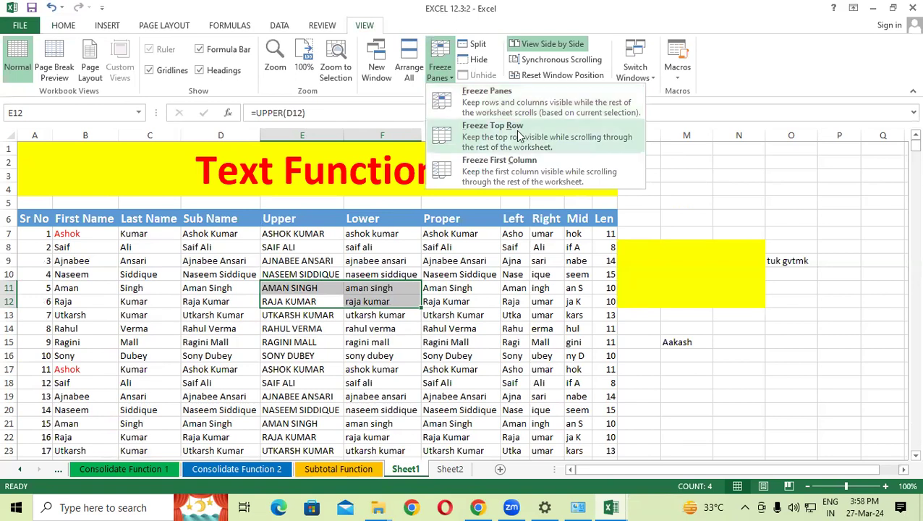
click(509, 171)
drag(597, 472, 902, 472)
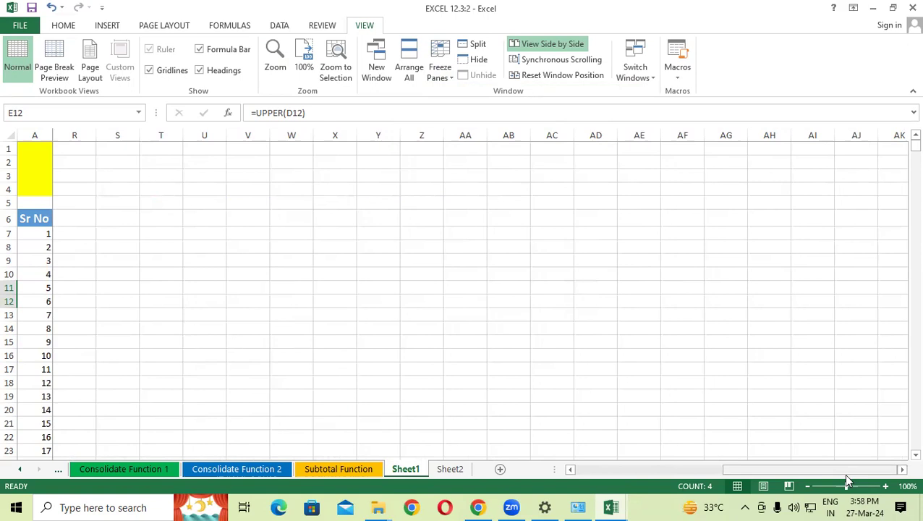
drag(812, 468, 570, 469)
Step: Unfreeze the first column, scroll right and back, and reopen the Freeze Panes options
click(440, 71)
click(492, 96)
drag(738, 471, 903, 440)
click(903, 470)
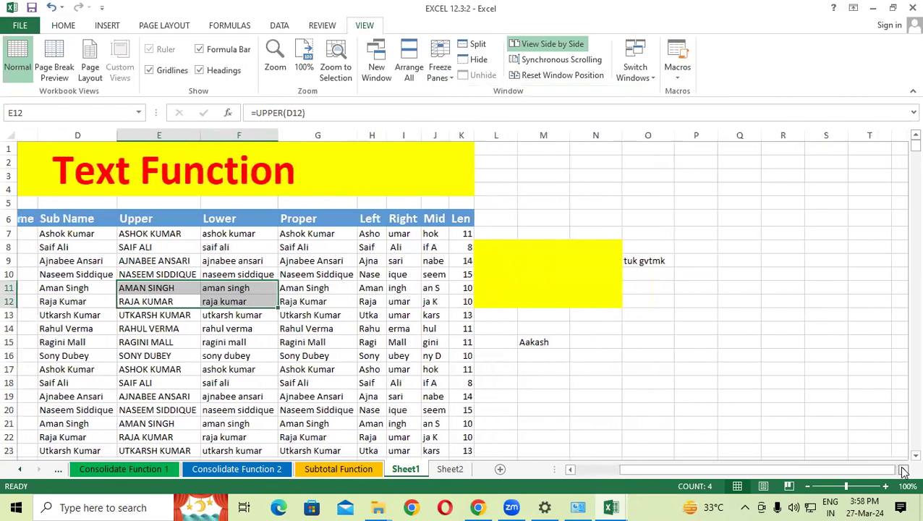
drag(872, 472, 578, 471)
click(441, 69)
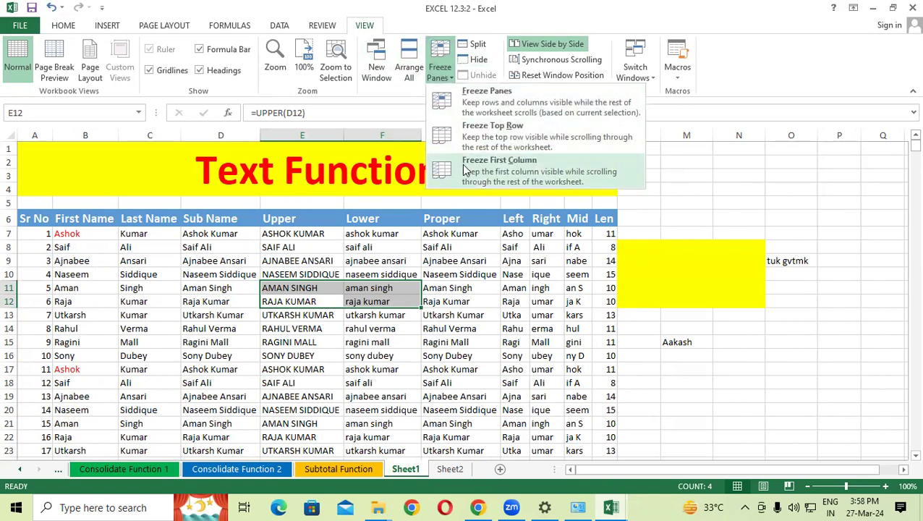
Step: Freeze the top row and scroll down and back up to test it
click(509, 136)
click(484, 260)
scroll(488, 355, down, 4)
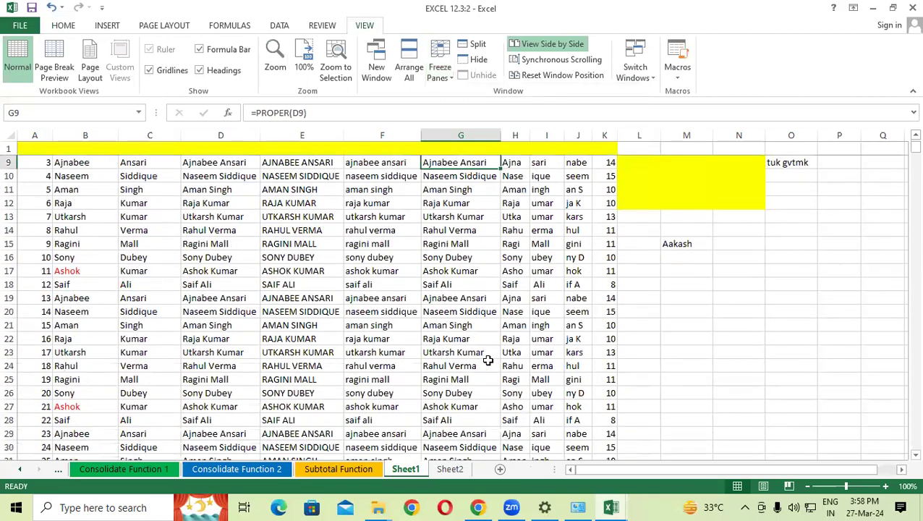
scroll(488, 359, down, 3)
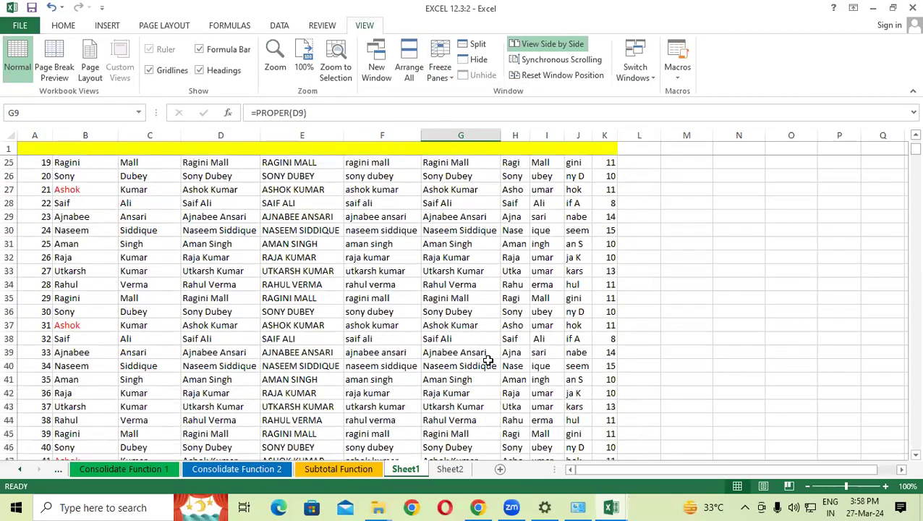
scroll(489, 360, up, 4)
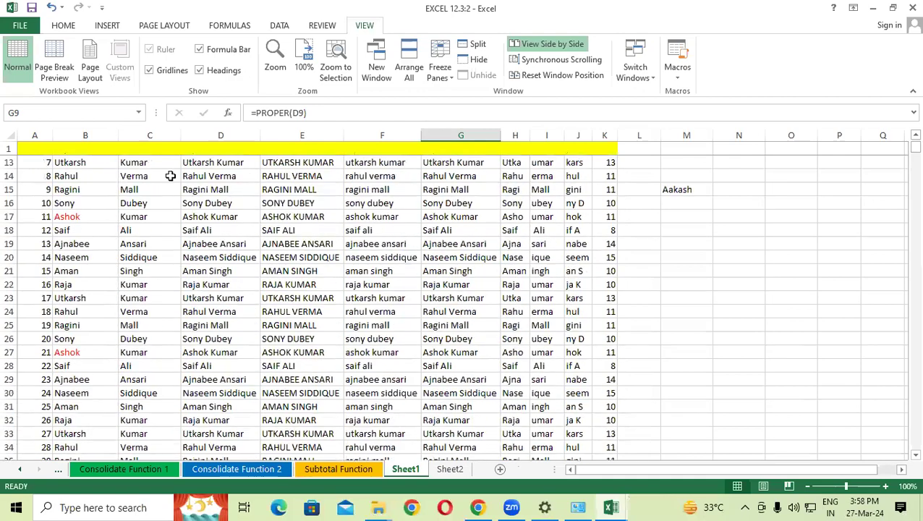
scroll(181, 210, up, 4)
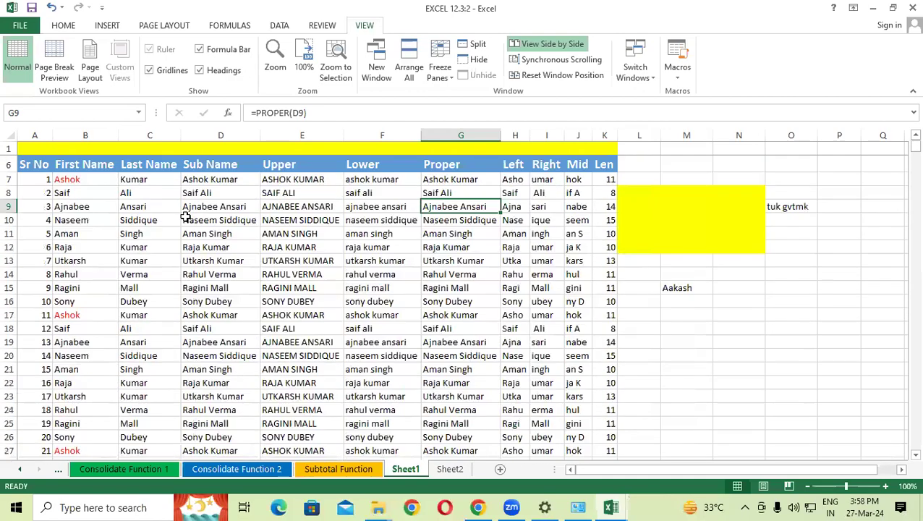
Step: Unfreeze the top row and select header cells A6:J6
click(432, 78)
click(445, 94)
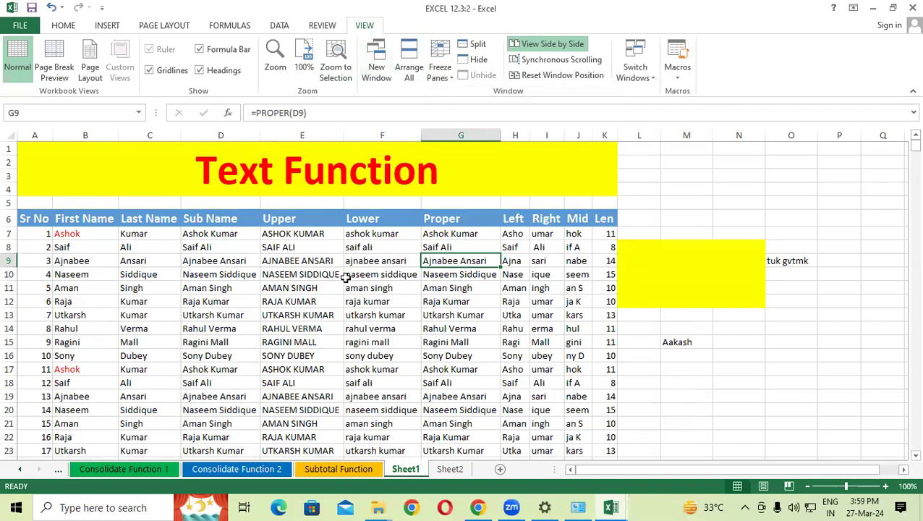
click(338, 288)
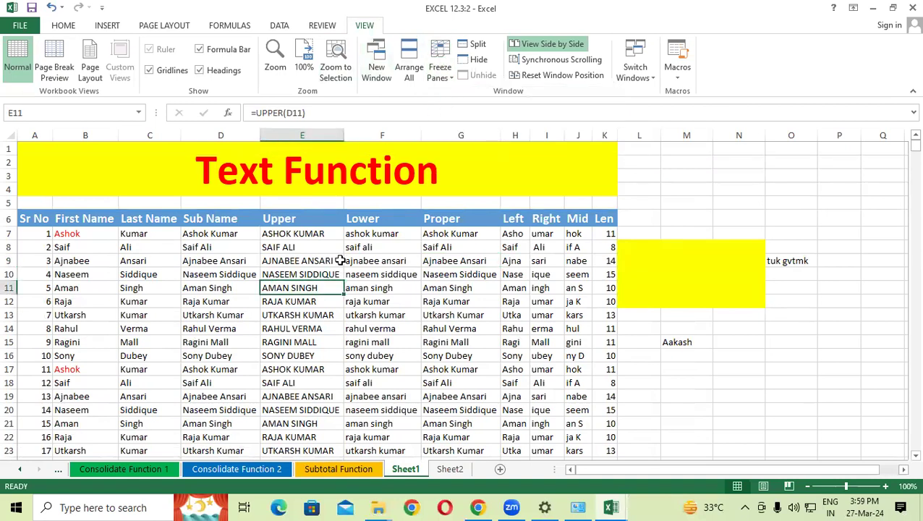
drag(45, 218, 615, 216)
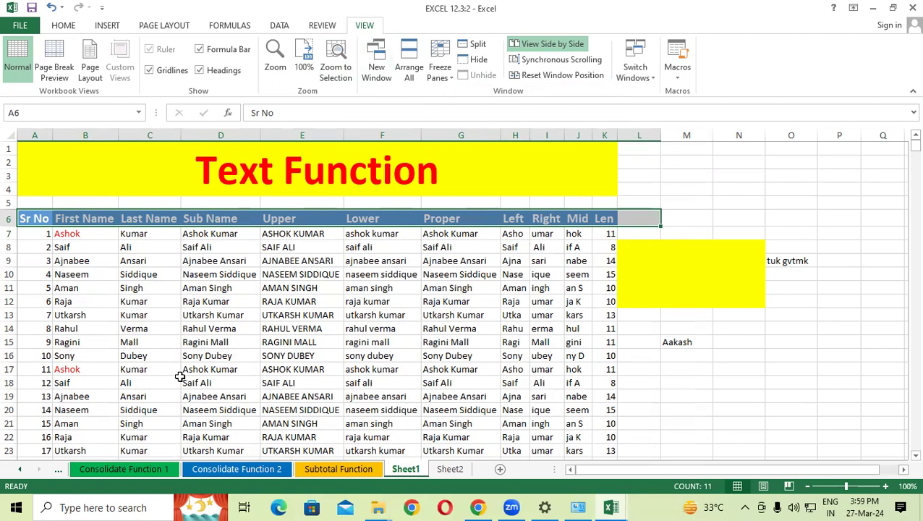
Step: Select row 7 and freeze panes to lock rows 1–6 in place
click(10, 234)
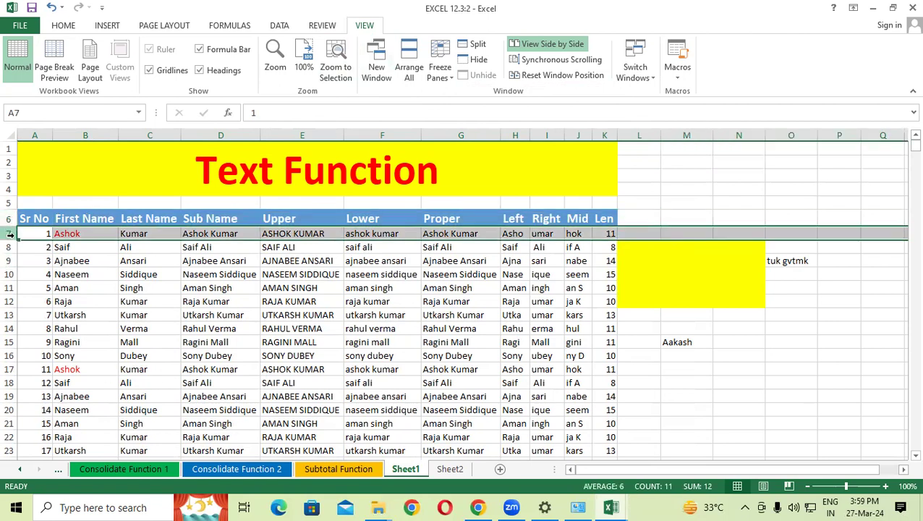
click(440, 72)
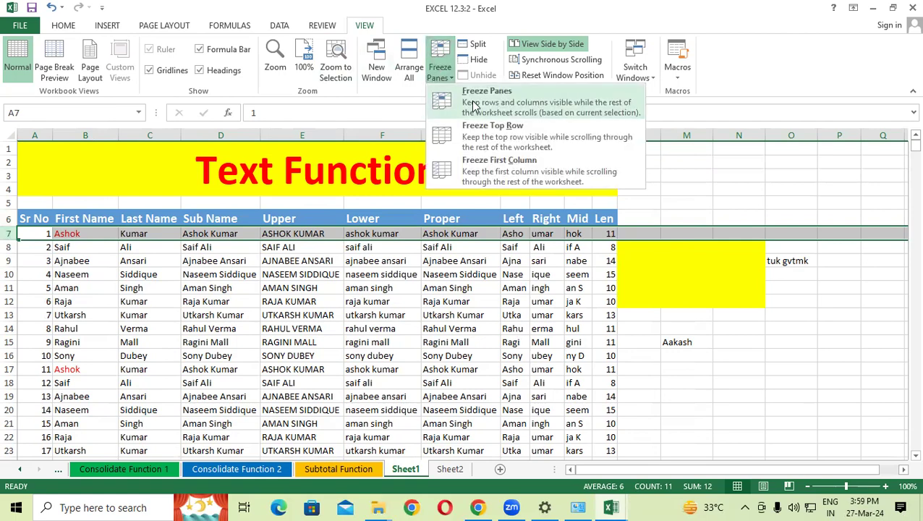
click(474, 106)
scroll(368, 275, down, 10)
scroll(369, 277, down, 17)
Step: Scroll down to the last data row 2067 and select empty row 2068 below it
scroll(369, 277, down, 17)
scroll(369, 277, down, 18)
scroll(369, 277, down, 17)
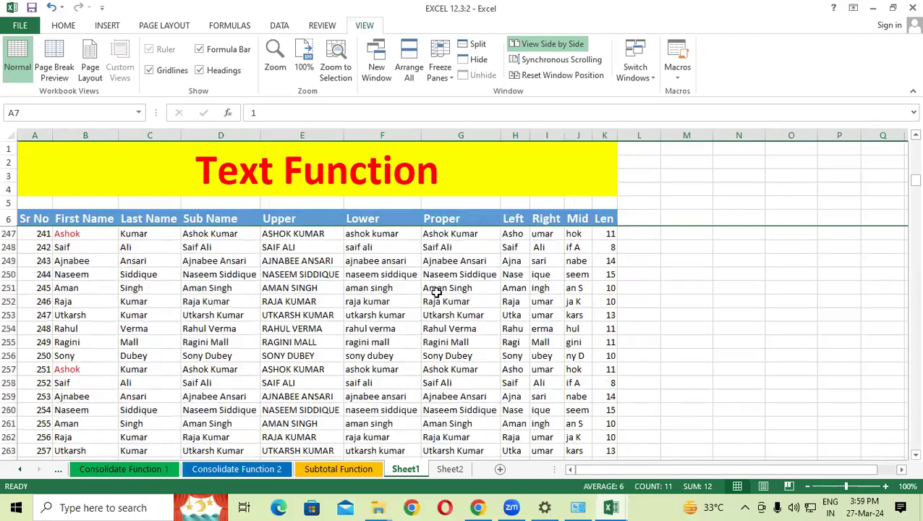
scroll(436, 291, down, 1)
drag(904, 188, 904, 452)
scroll(456, 329, down, 9)
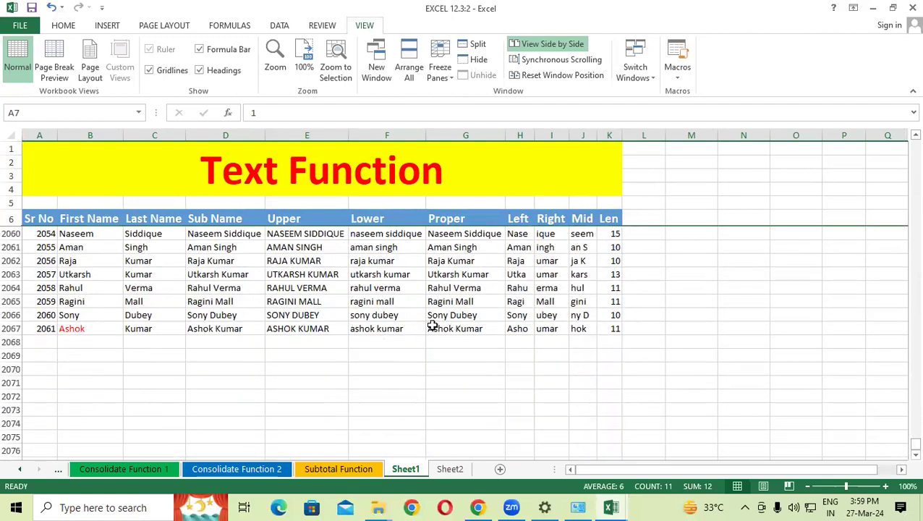
drag(44, 342, 584, 342)
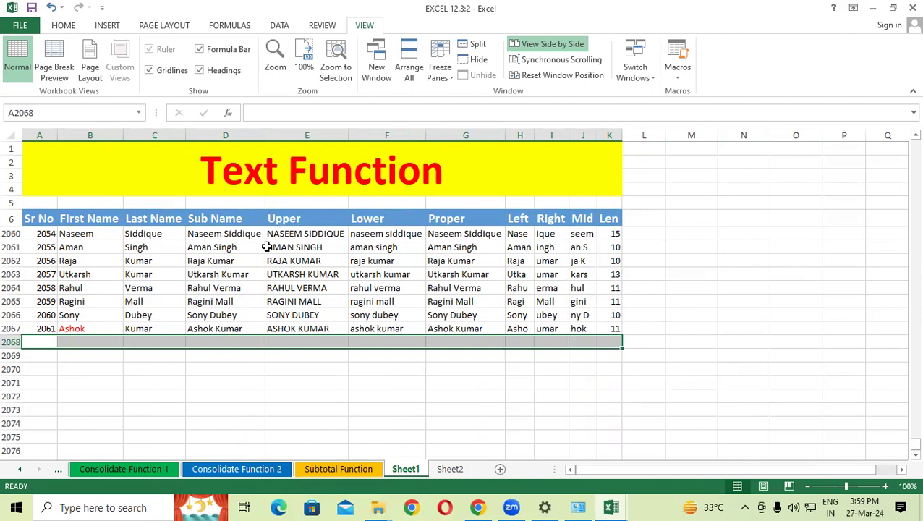
scroll(266, 246, up, 3)
Step: Unfreeze the header rows, then freeze panes at column C to lock columns A–B and rows 1–4
click(439, 72)
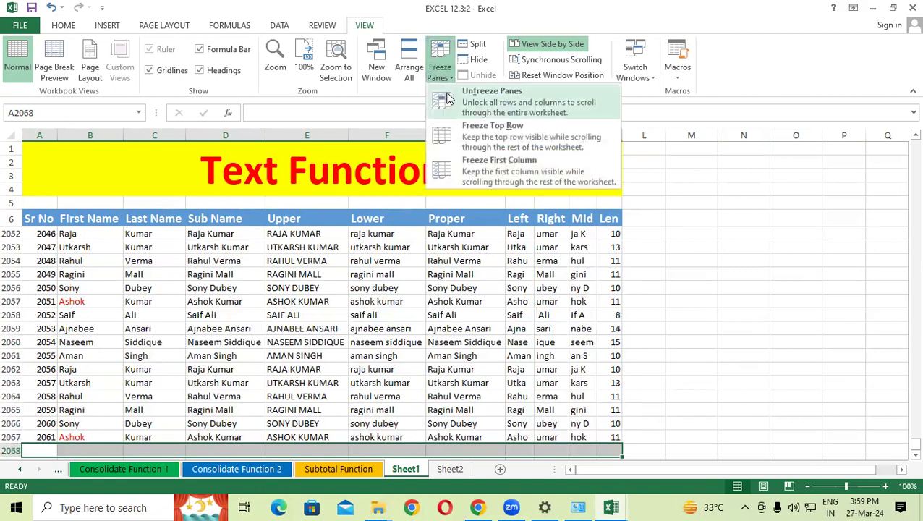
click(478, 125)
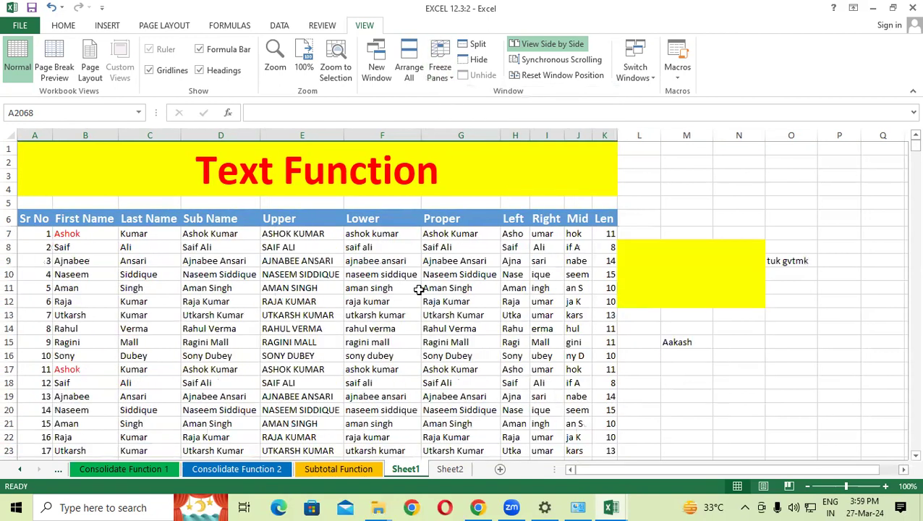
click(136, 135)
click(440, 72)
click(478, 101)
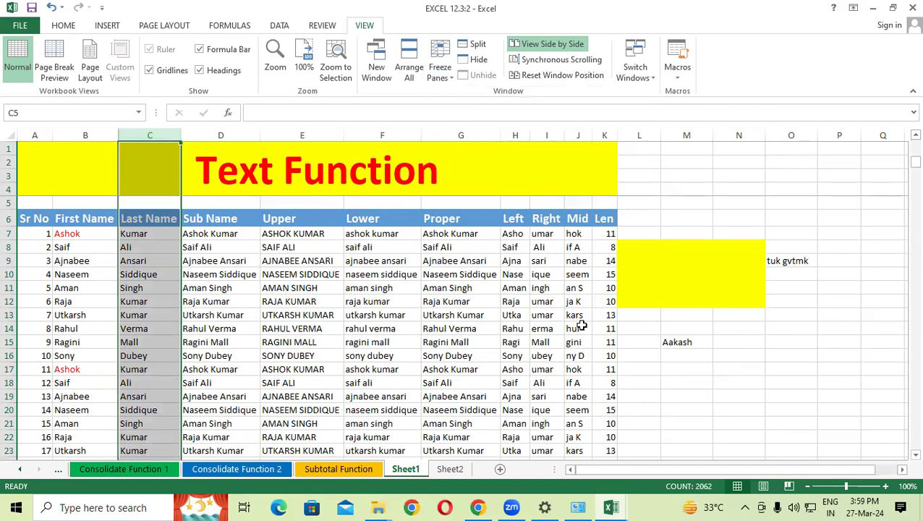
Step: Scroll right past column X and back, then unfreeze all panes and select K10
drag(702, 471, 788, 469)
click(902, 470)
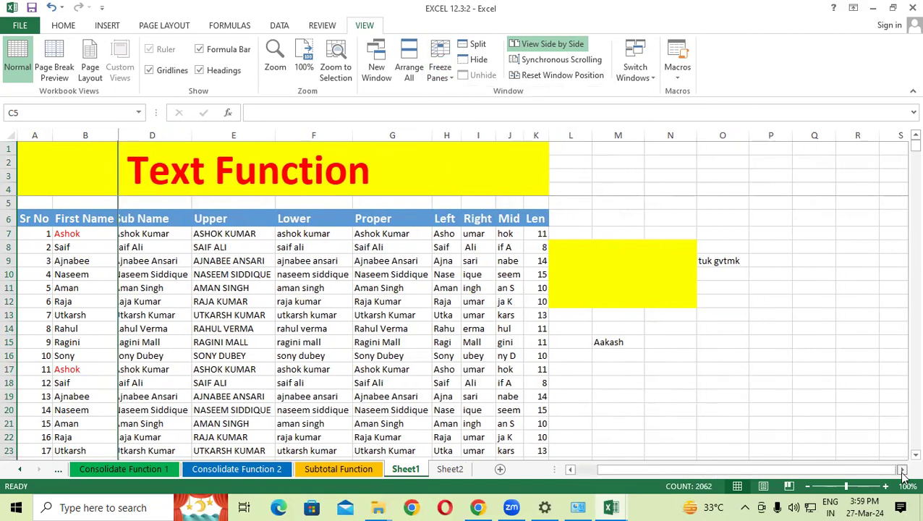
click(902, 471)
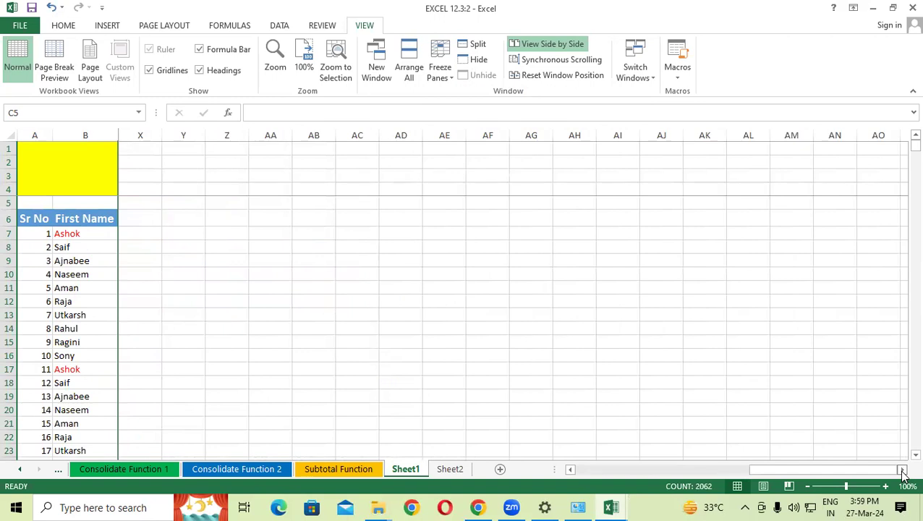
drag(858, 466, 594, 470)
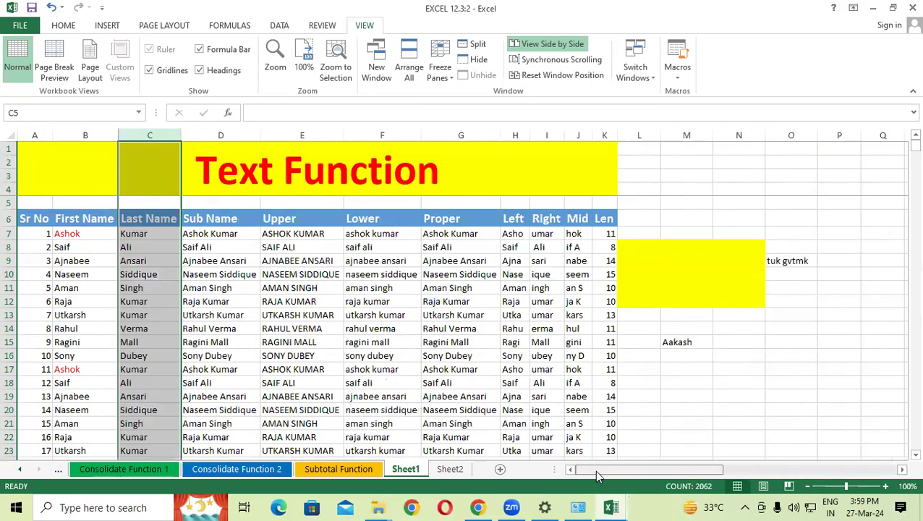
click(266, 315)
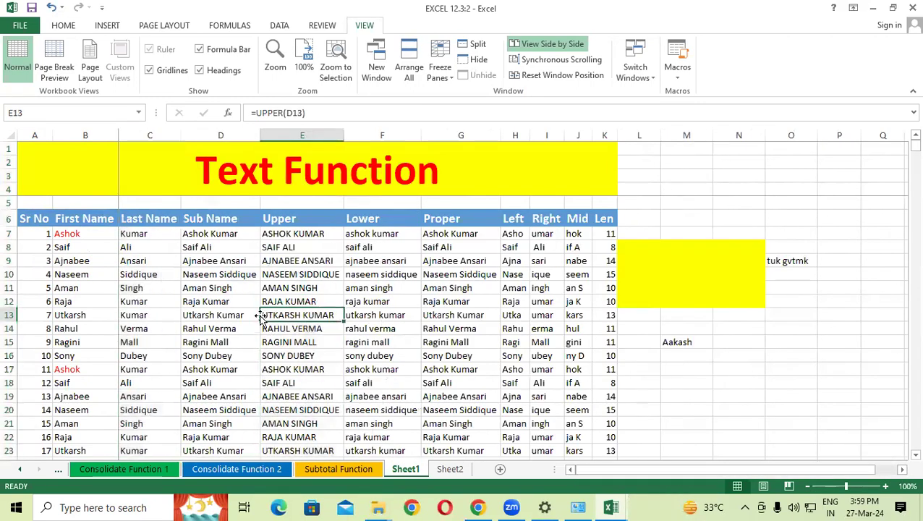
click(443, 76)
click(456, 105)
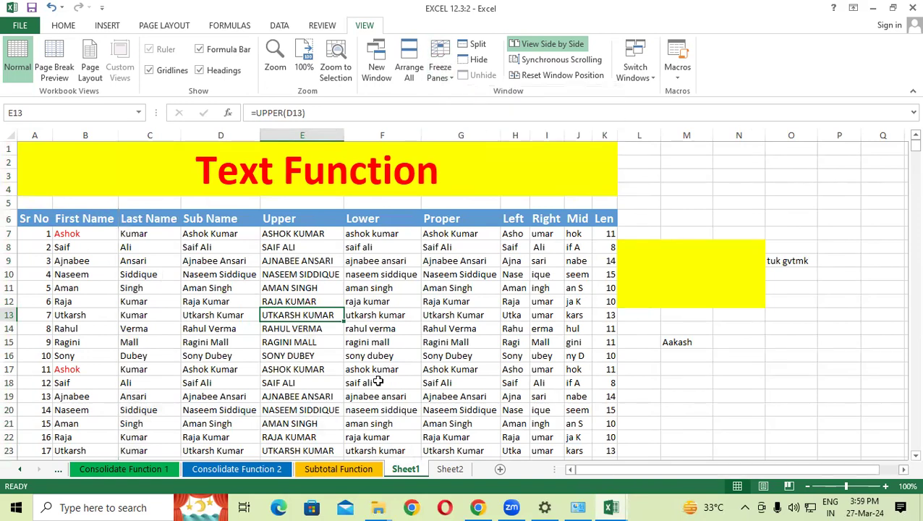
click(374, 380)
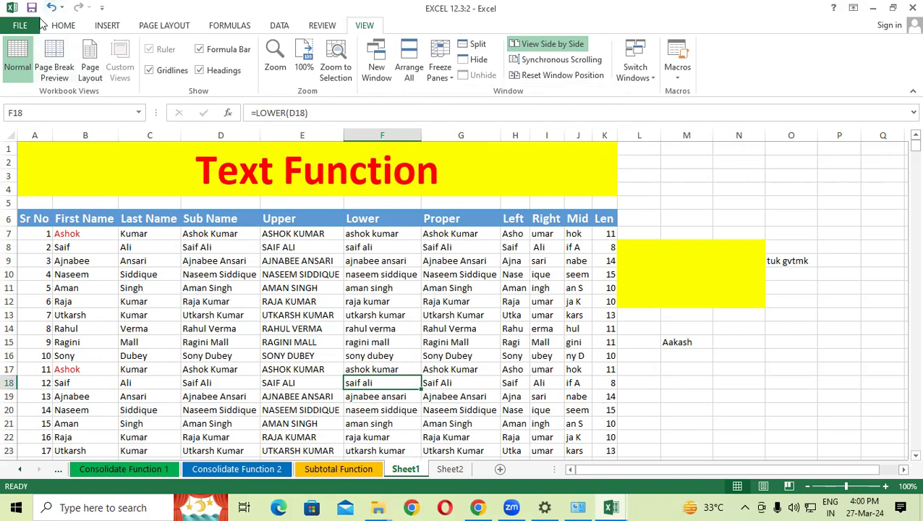
click(599, 276)
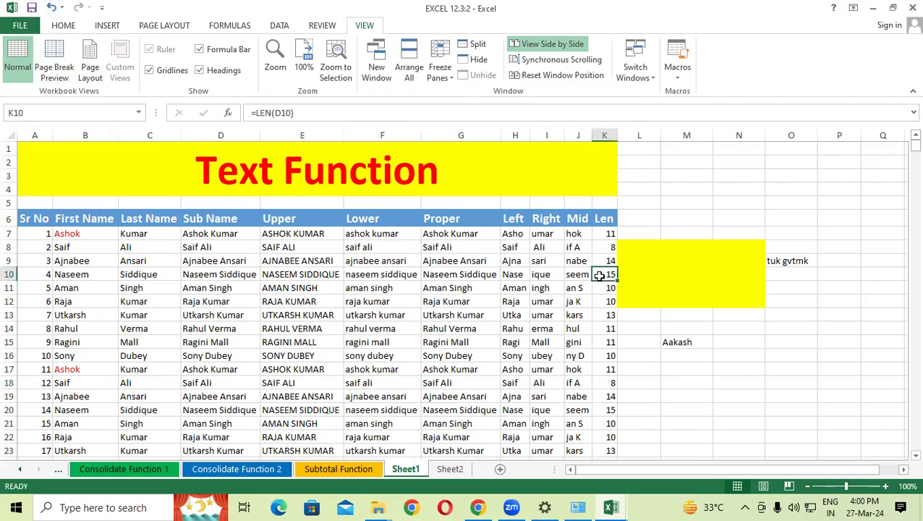